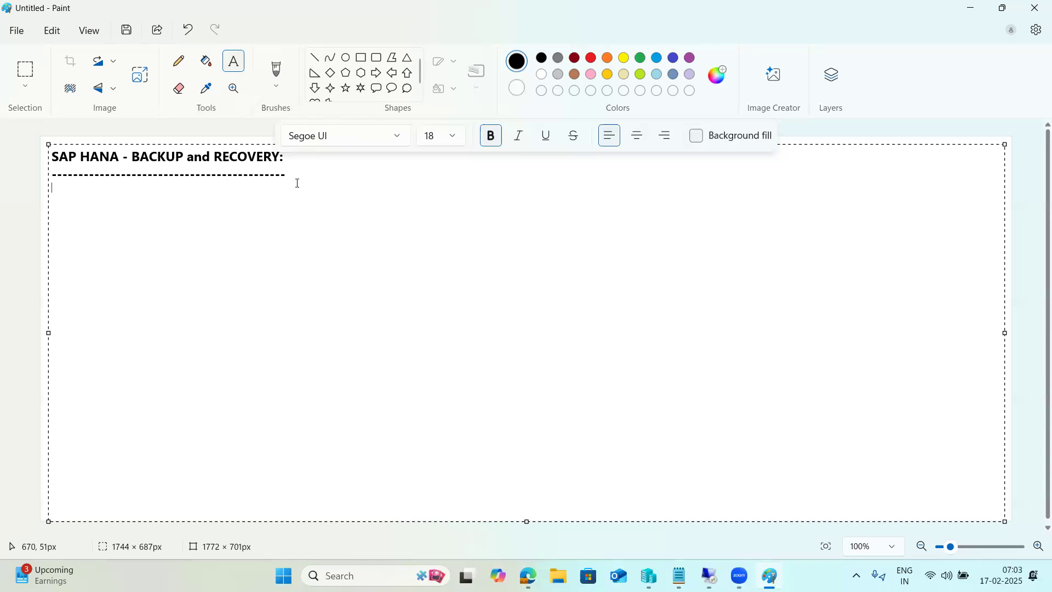
- Type 'HANA 2.0 SP08' and the list '1) FULL DB backup', '2)Delta Backup --A)Incremental B)Differencial backup'
type("HANA 2.0 SP08")
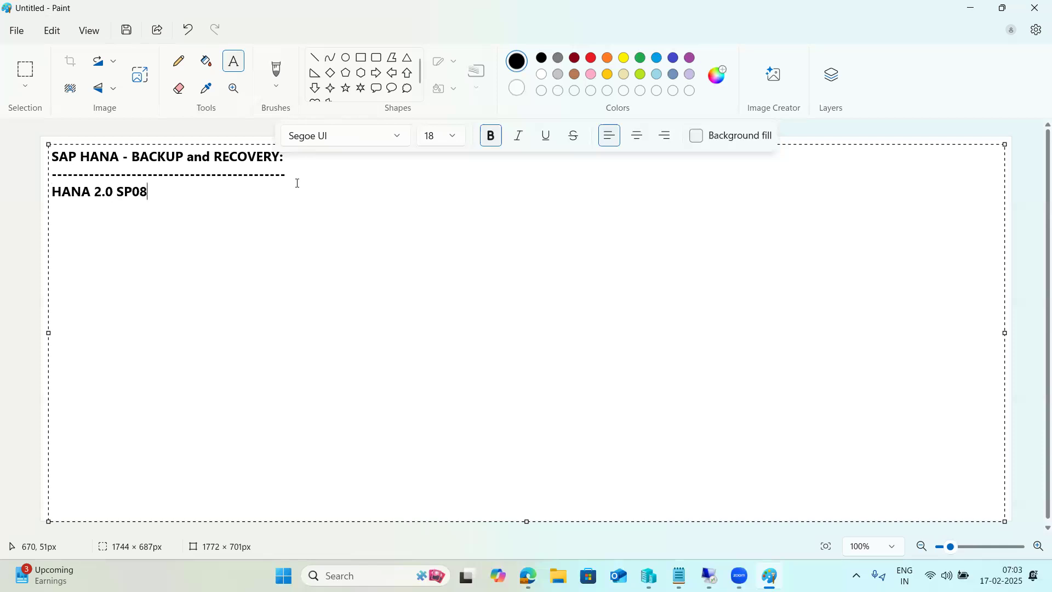
type(" ---LSS")
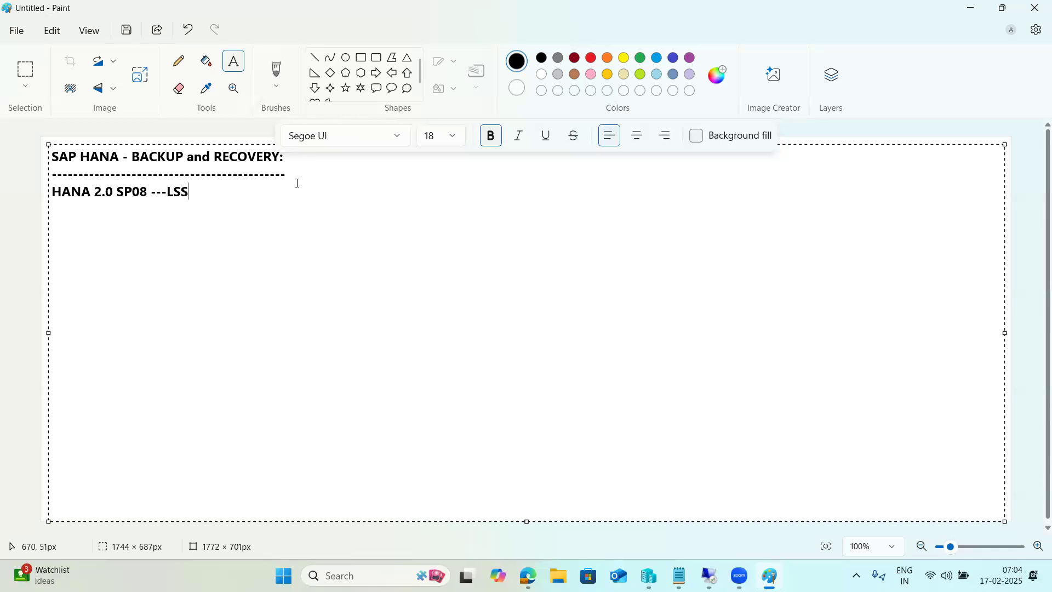
type(": ")
type("---")
type("2")
type(")")
type(" FULL")
type(" DB backup")
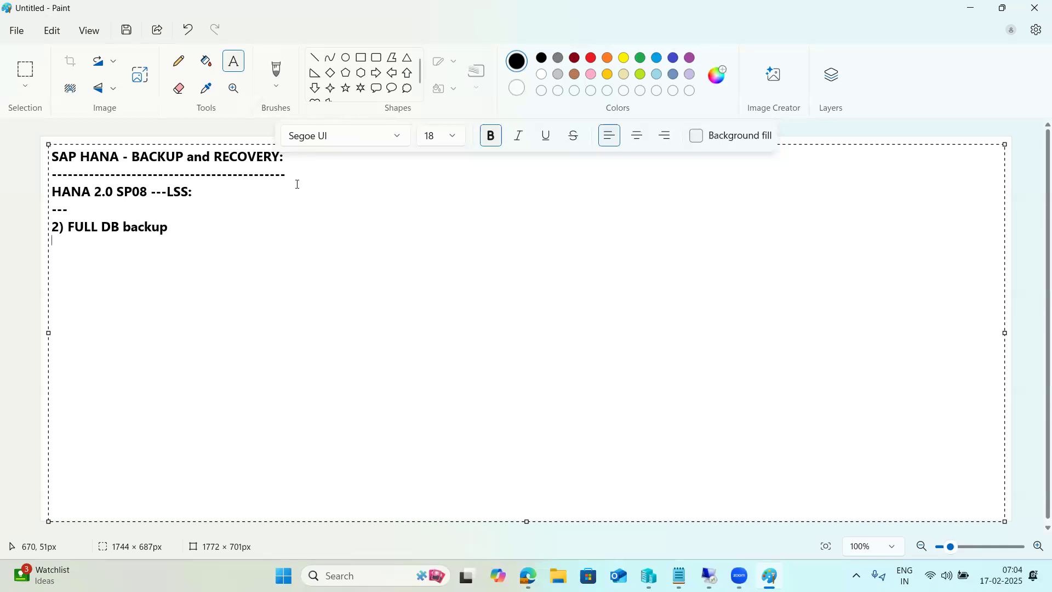
key("Delete")
type("1")
left_click(201, 225)
type("2)Delta Backup")
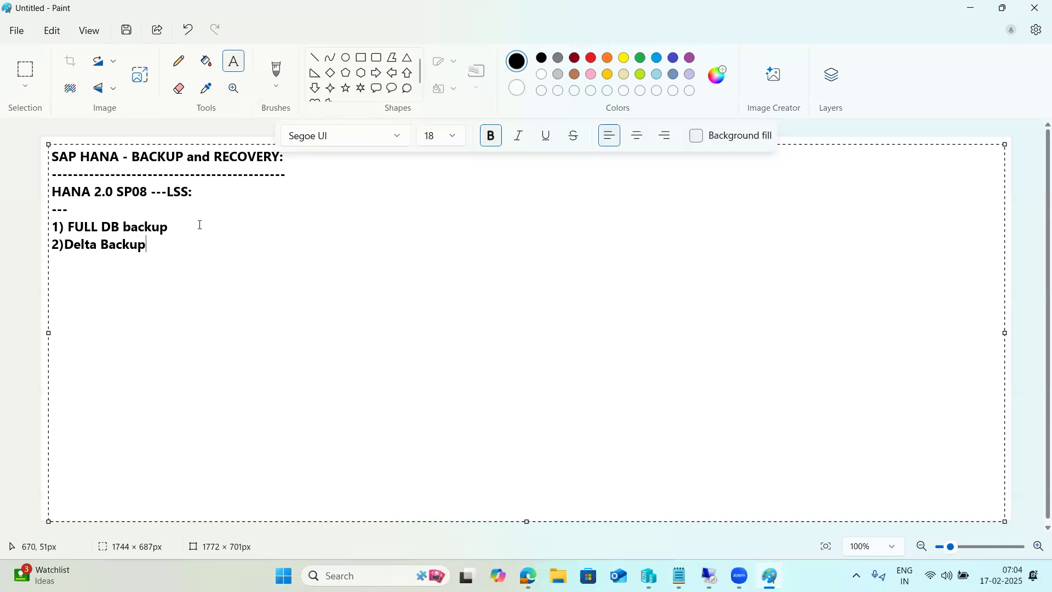
type("   --A)Incremental bac")
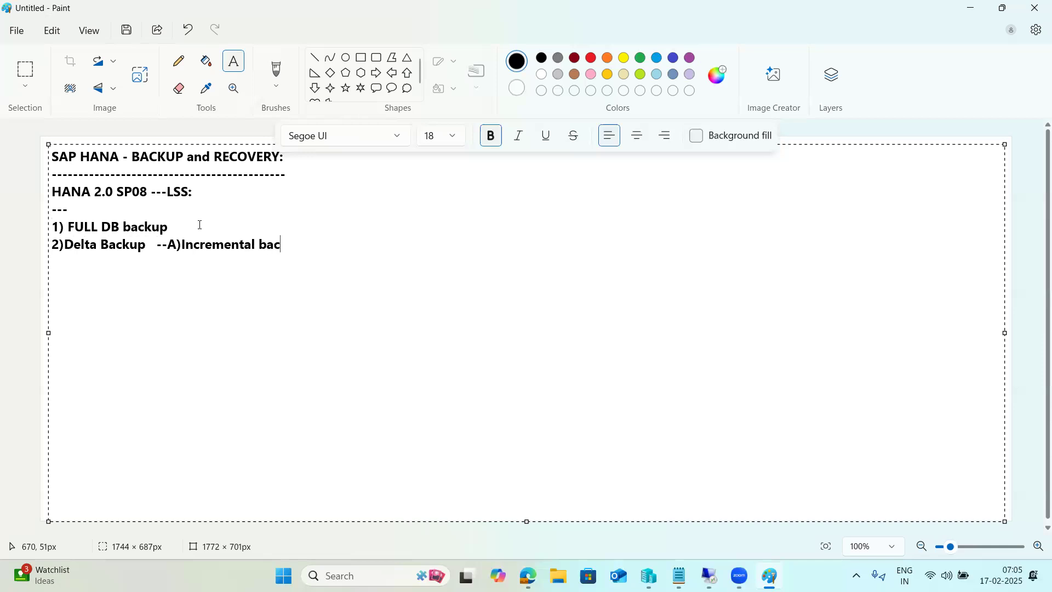
type("kup B)")
type("Differe")
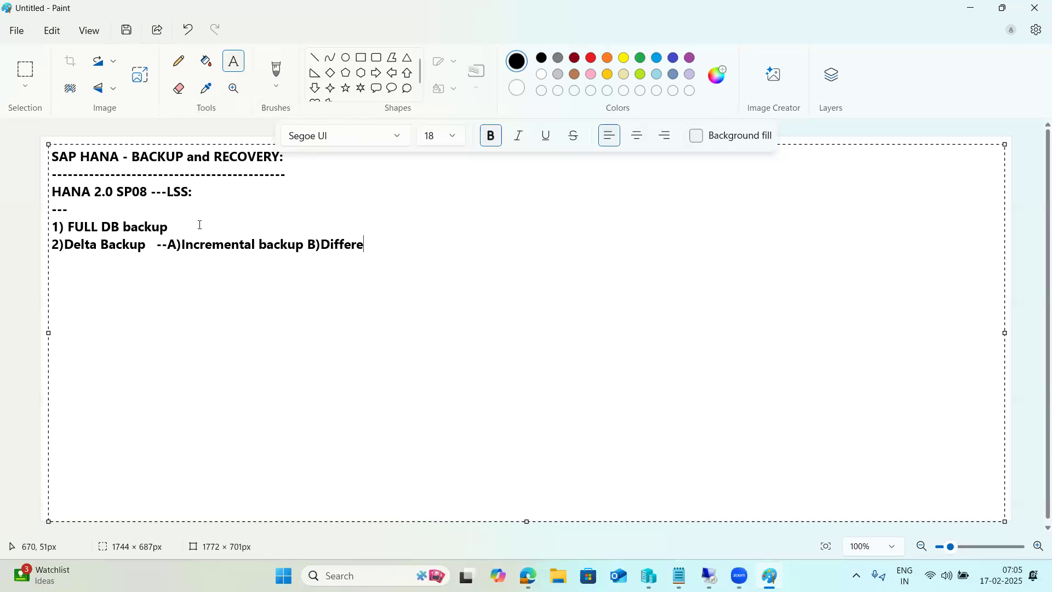
type("ncial backup")
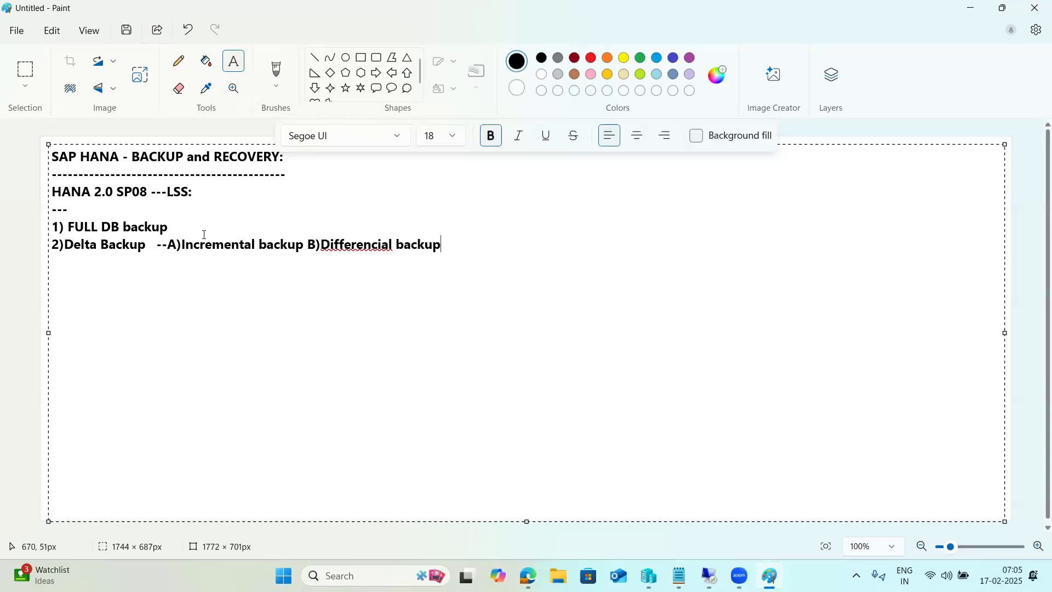
- Correct the misspelled 'Differencial' to 'Differential' using the spelling suggestions
right_click(353, 243)
mouse_move(400, 289)
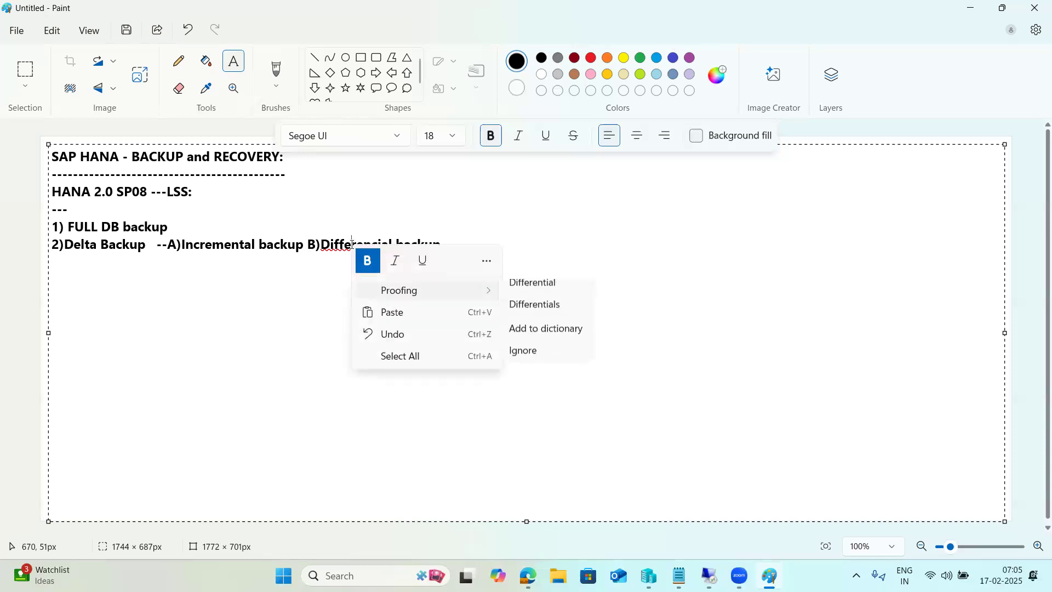
left_click(531, 283)
left_click(507, 253)
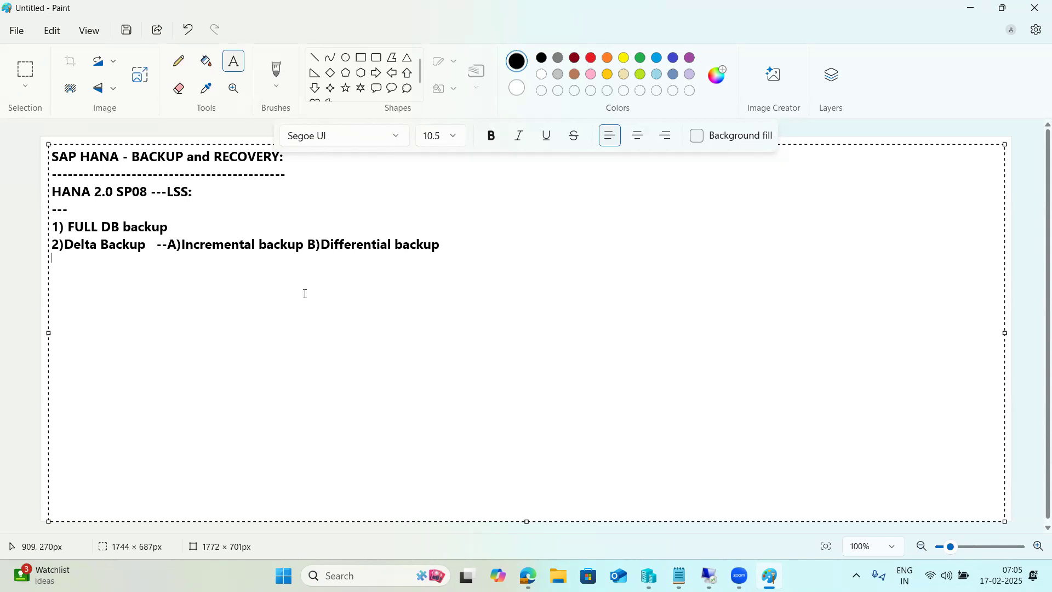
- Add a space after '2)' and commit the notes text to the canvas
left_click_drag(443, 243, 364, 257)
left_click_drag(288, 251, 162, 229)
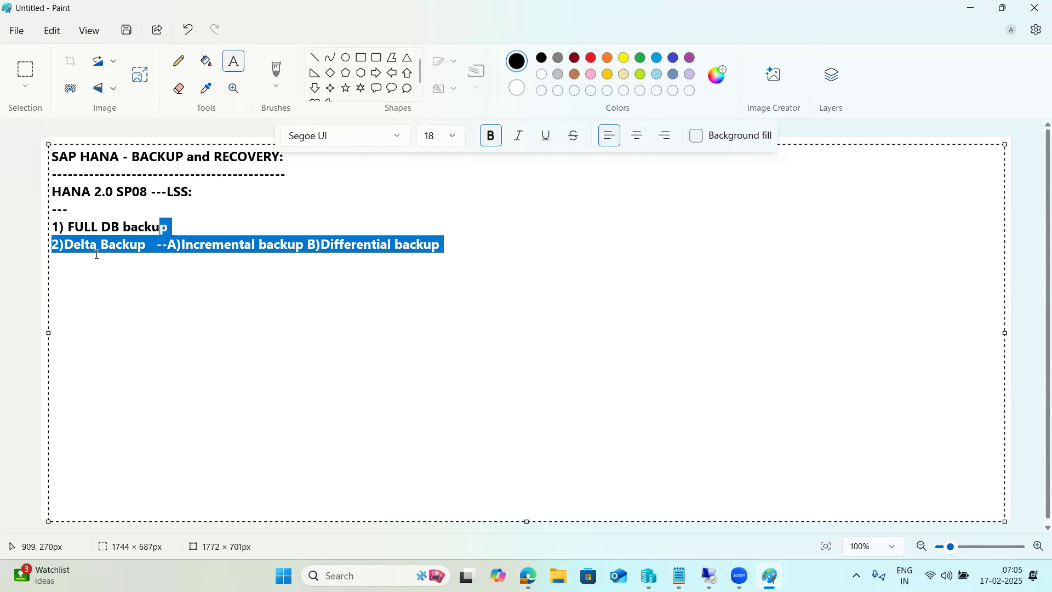
left_click(67, 243)
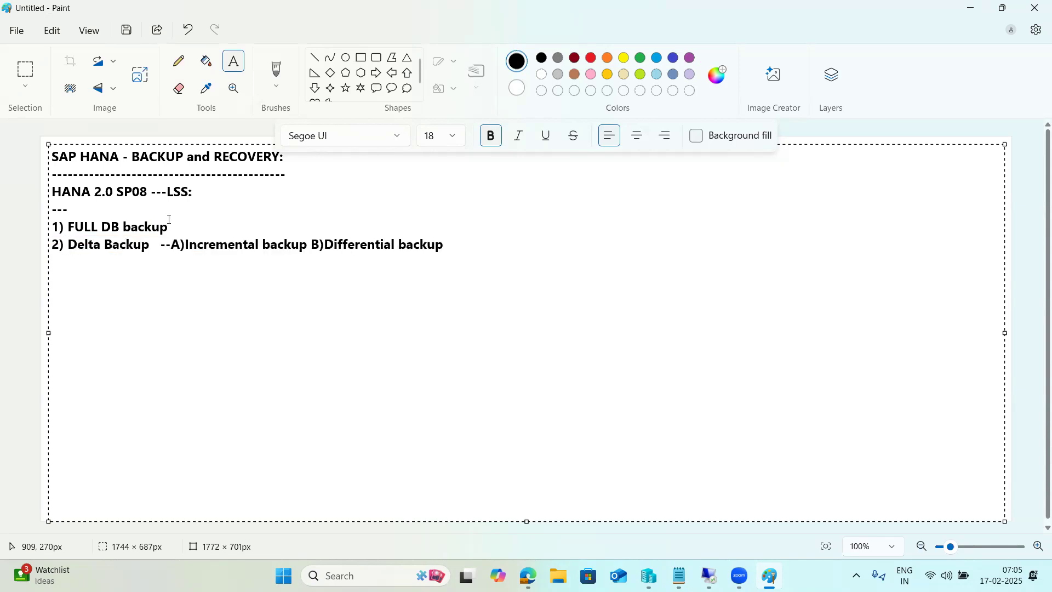
left_click(18, 237)
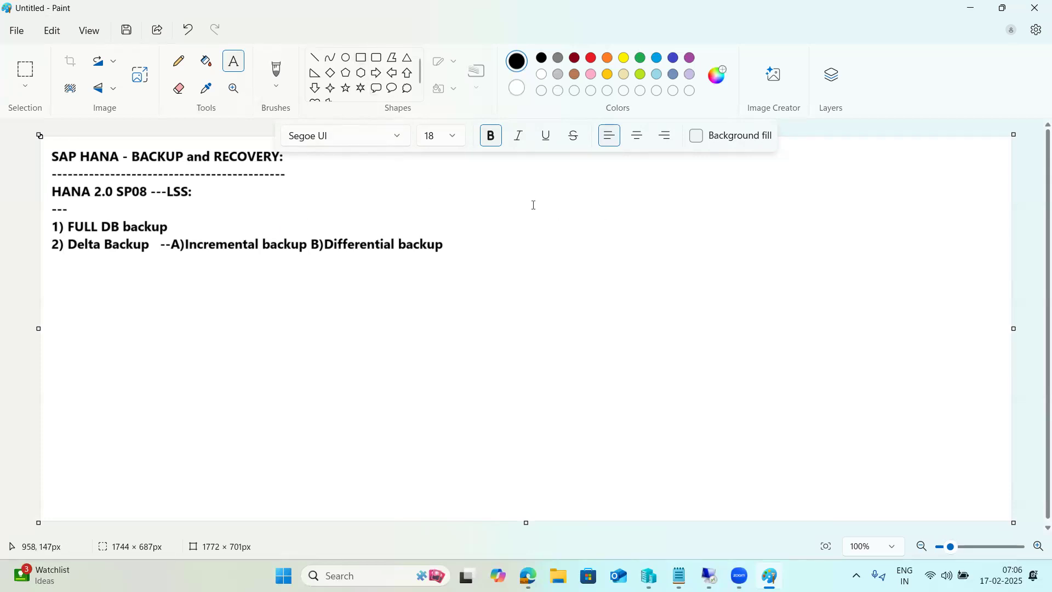
- Add a new text line '/hana/data - actual HANA' below the backup-types list
left_click_drag(91, 268, 605, 365)
type("/hana/d")
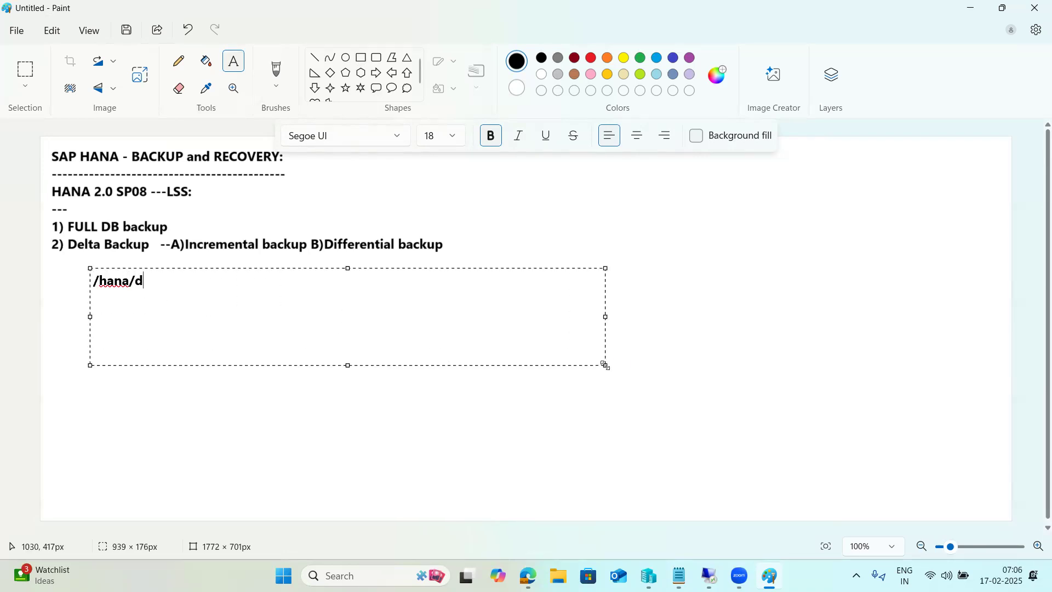
type("ata - actual HANA")
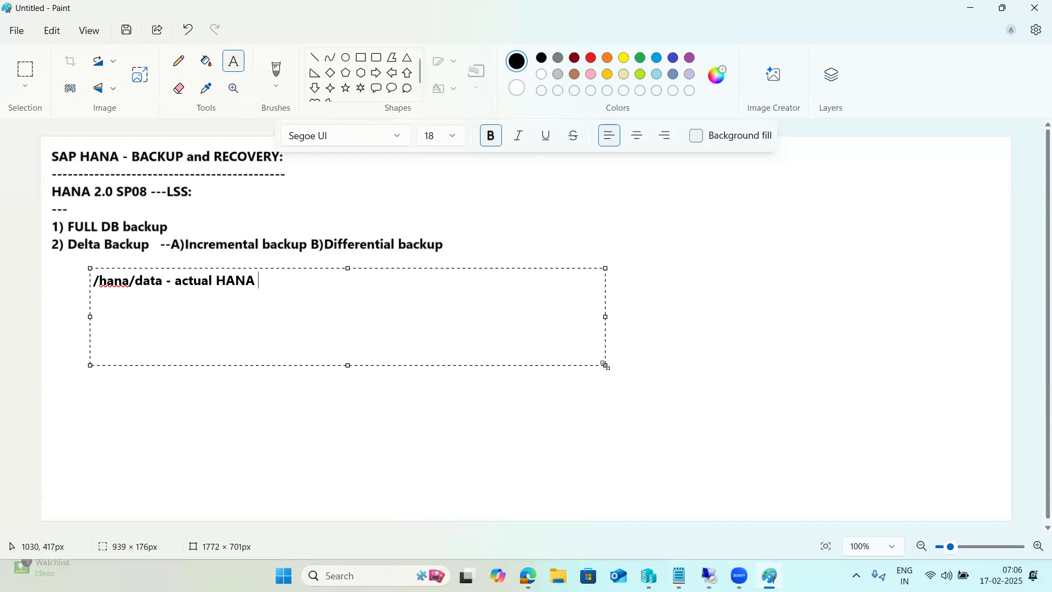
type(" S")
key("BackSpace")
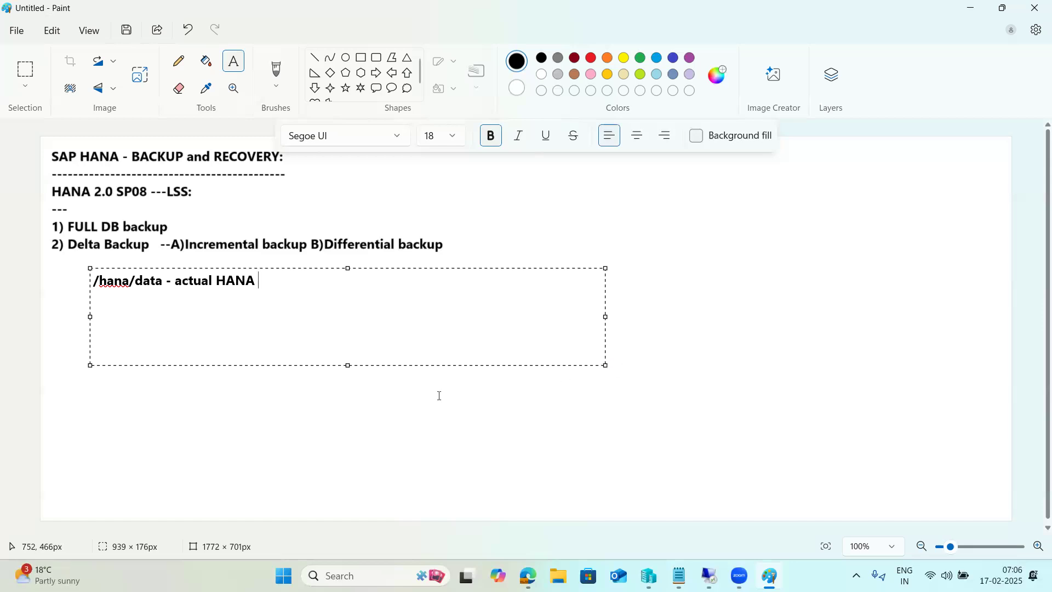
left_click_drag(157, 281, 94, 287)
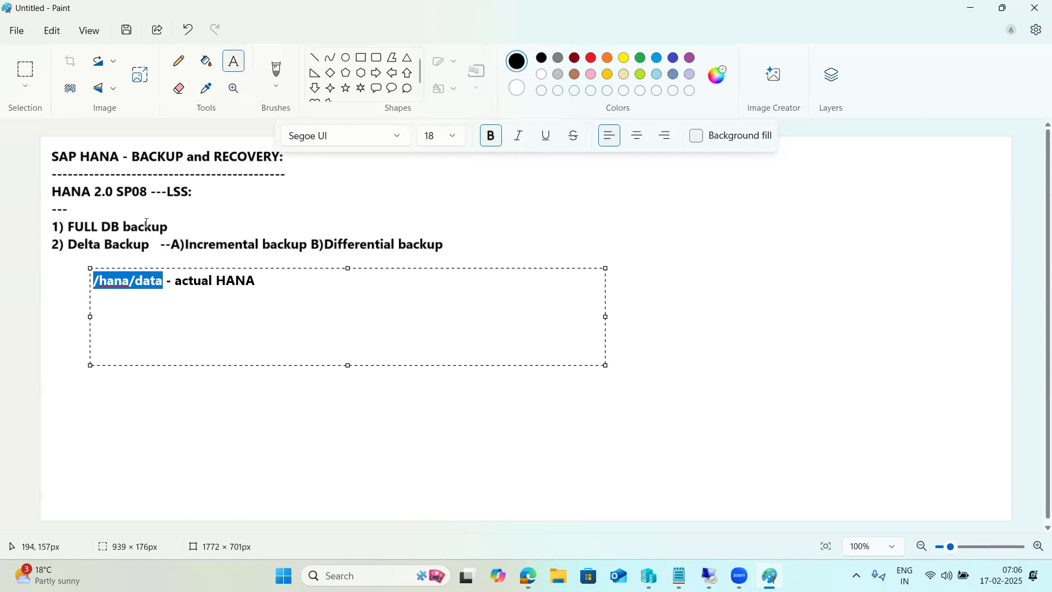
left_click_drag(163, 285, 95, 294)
left_click_drag(165, 280, 78, 285)
left_click(70, 289)
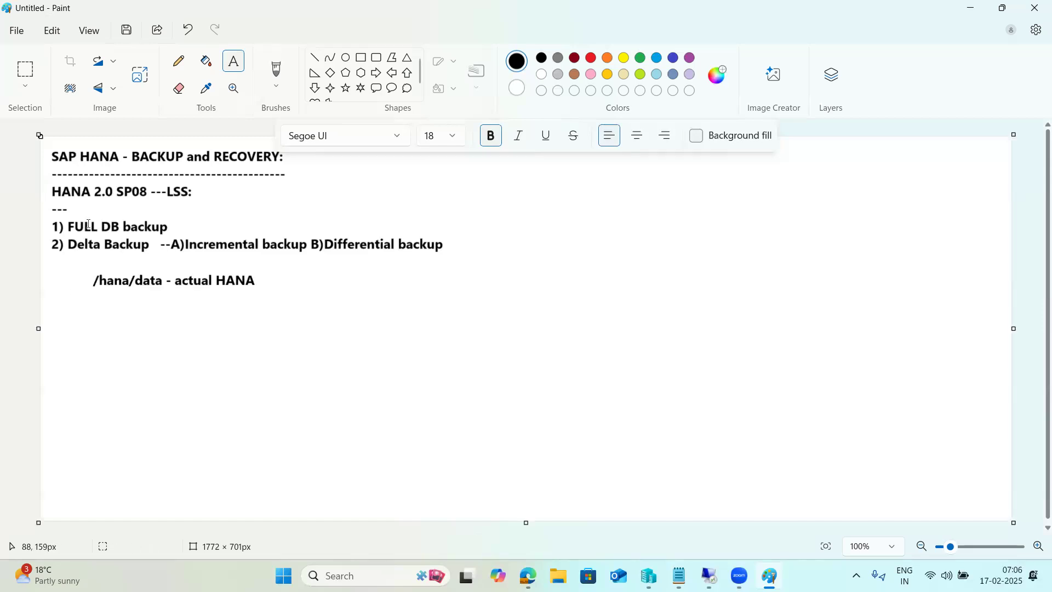
- Draw a tall rectangle to the right of the notes
left_click(361, 58)
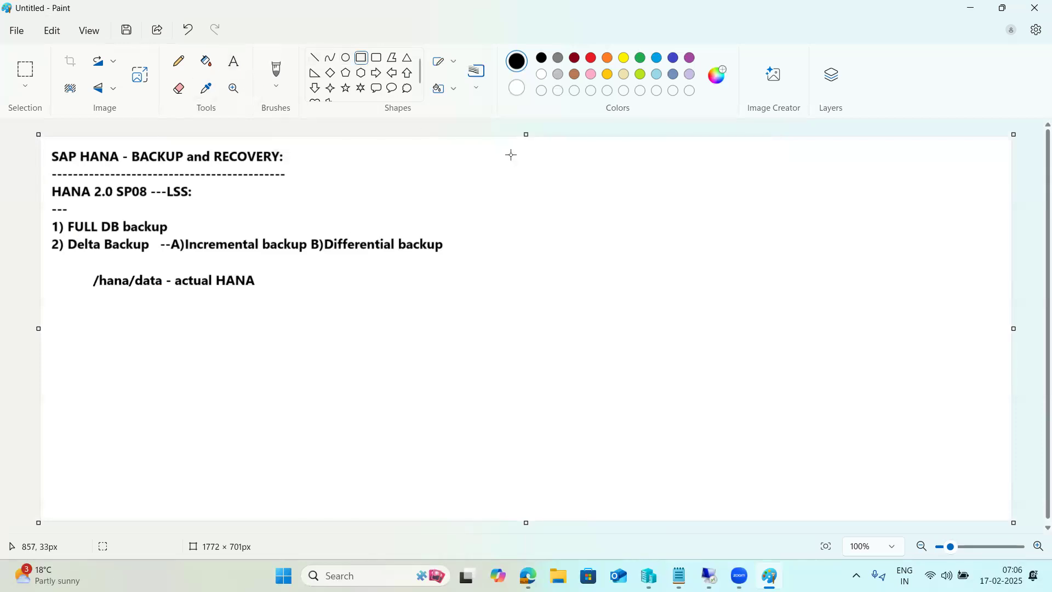
left_click_drag(504, 145, 688, 441)
left_click_drag(756, 470, 765, 486)
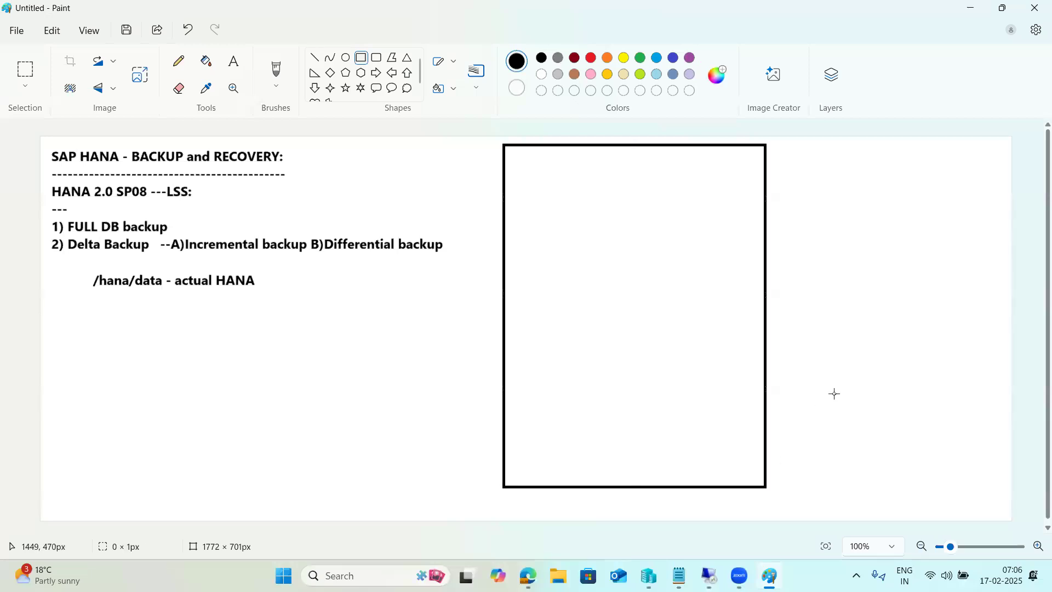
left_click(479, 288)
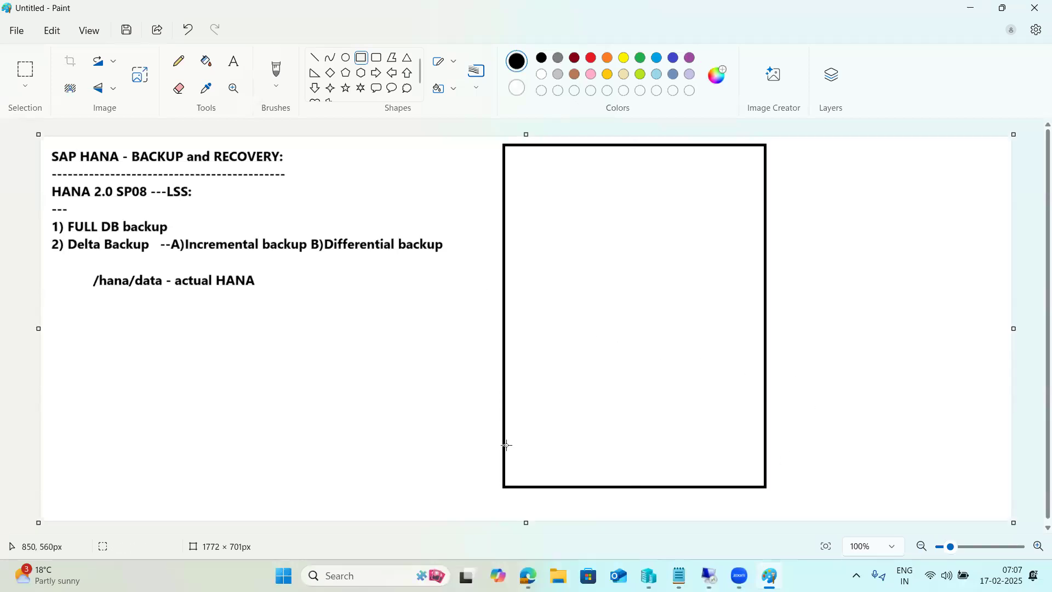
- Divide the rectangle into stacked rows with six horizontal boxes from bottom to top
left_click_drag(504, 445, 766, 489)
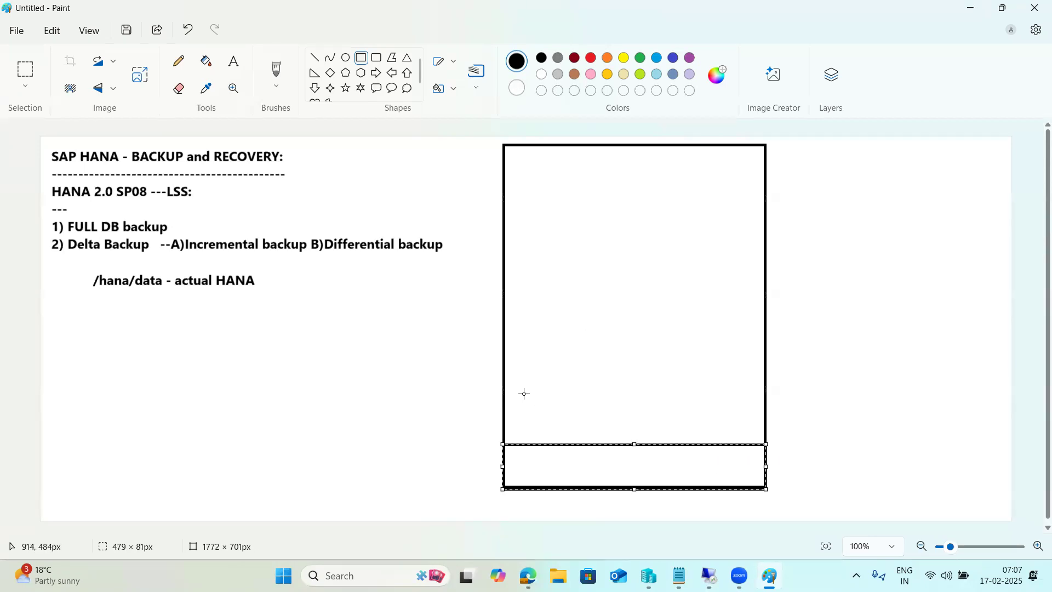
left_click_drag(505, 383, 763, 443)
left_click_drag(505, 318, 762, 385)
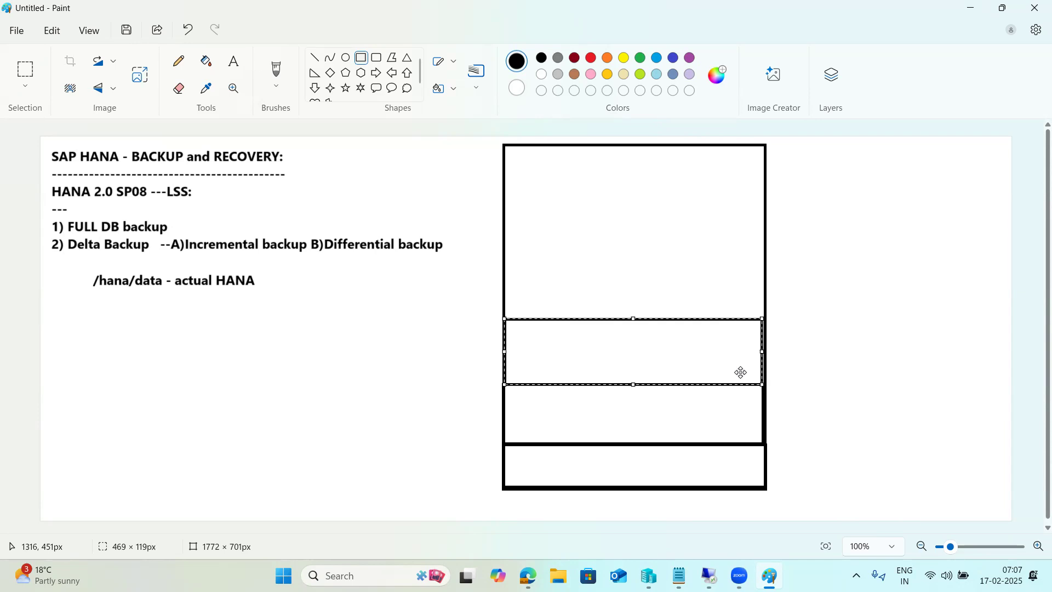
left_click_drag(505, 259, 766, 319)
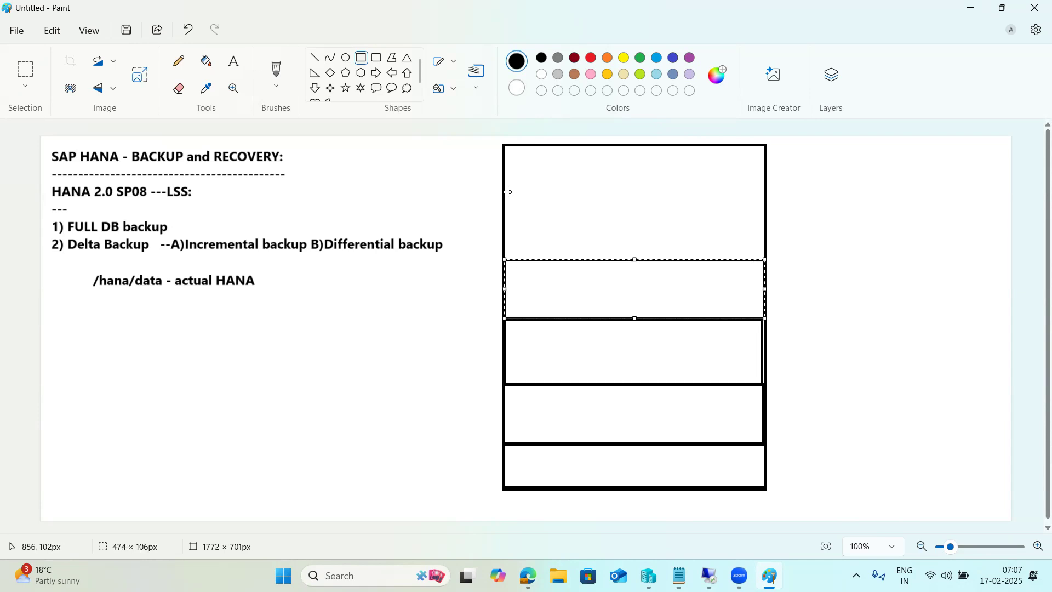
mouse_move(505, 205)
left_mouse_down()
mouse_move(513, 217)
mouse_move(683, 265)
mouse_move(765, 259)
left_mouse_up()
left_click_drag(505, 166, 764, 204)
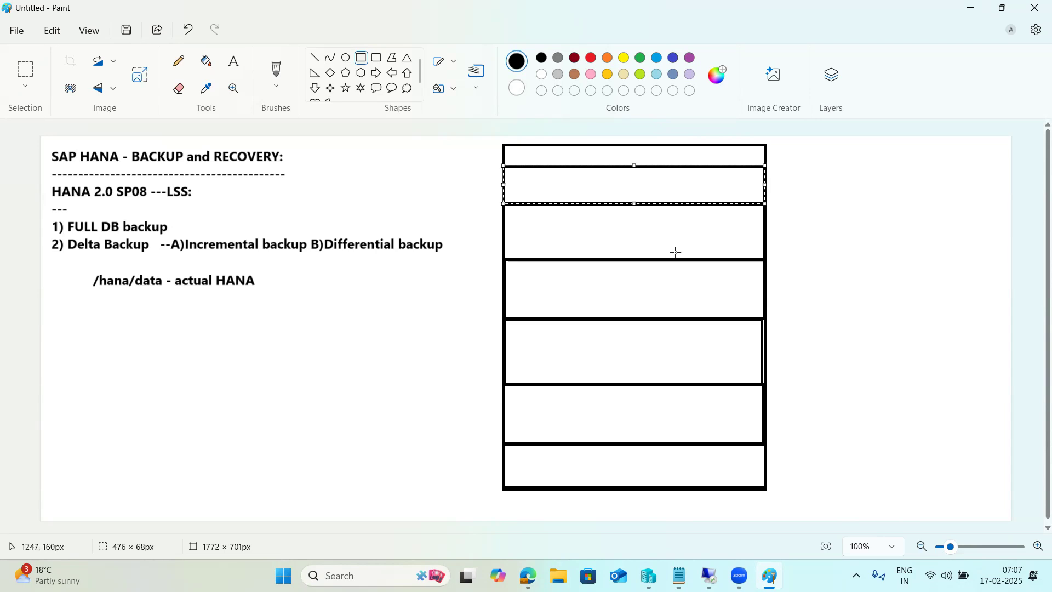
left_click(566, 458)
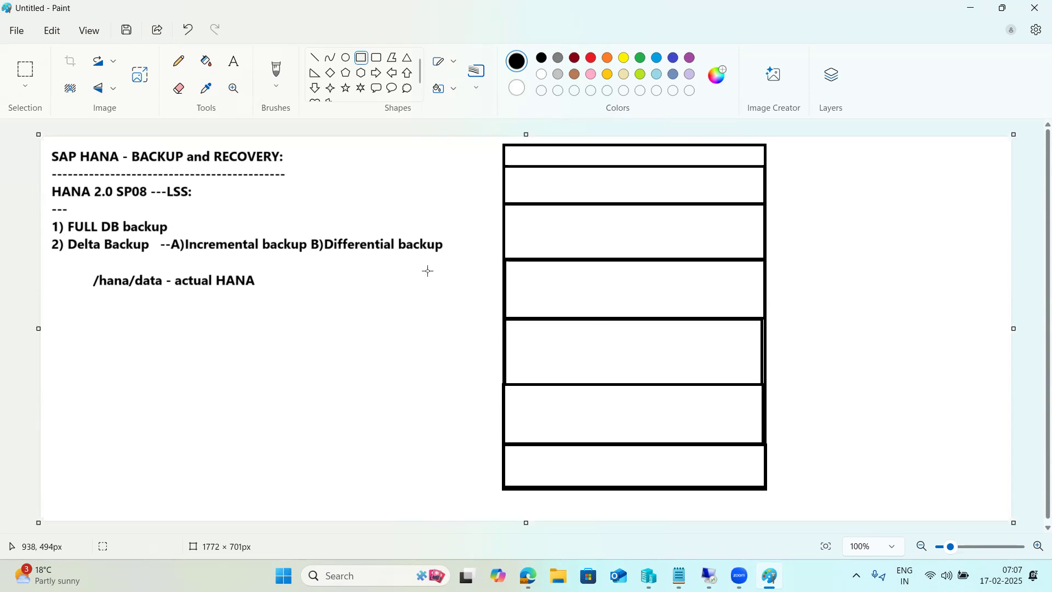
- Label the bottom three boxes S, M and T
left_click(235, 64)
left_click(549, 464)
type("S")
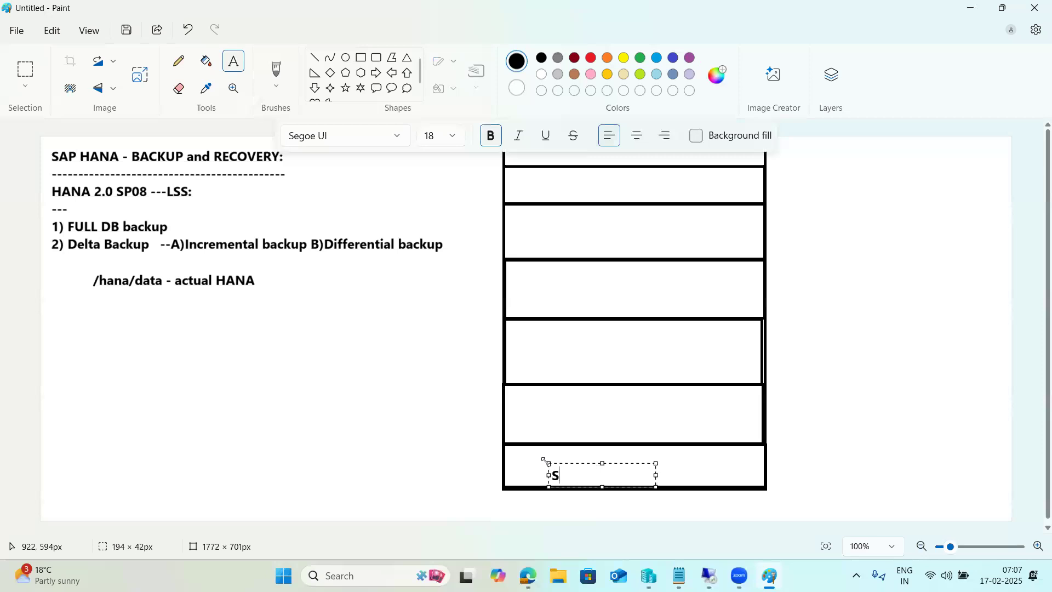
left_click(540, 410)
left_click(540, 409)
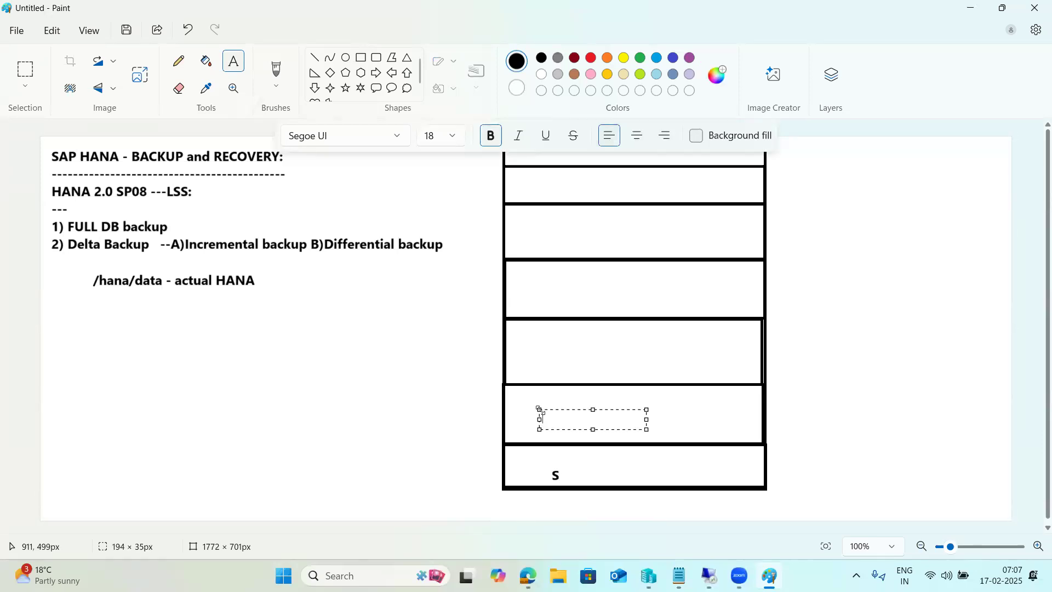
type("M")
left_click(559, 351)
left_click(560, 351)
type("T")
left_click(569, 291)
- Label the next boxes up W, TH and FR
left_click(568, 291)
type("W")
left_click(571, 228)
left_click(572, 228)
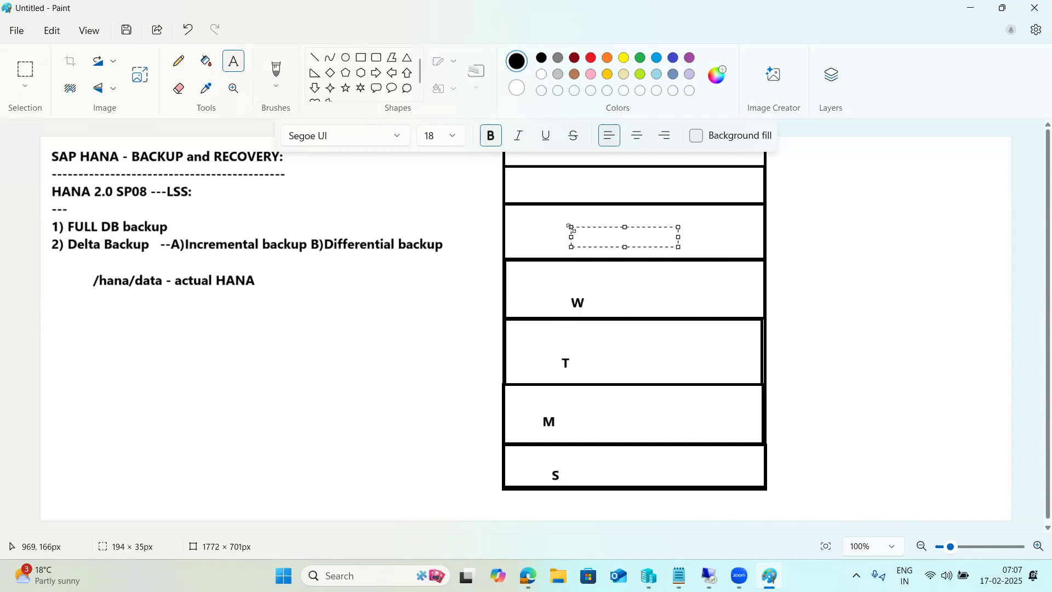
type("TH")
left_click(579, 182)
left_click(578, 182)
type("FR")
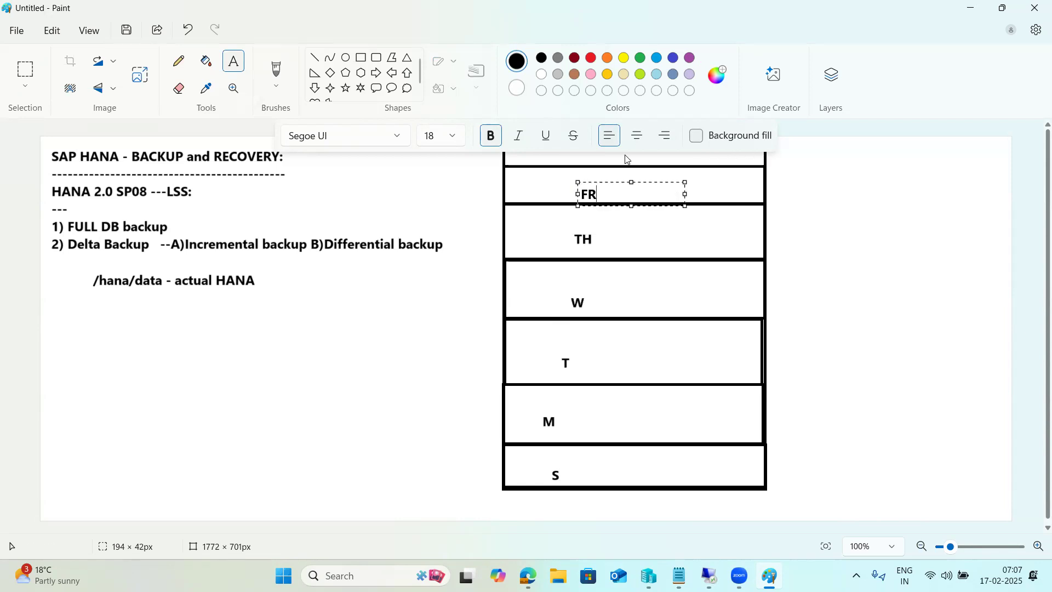
left_click(488, 170)
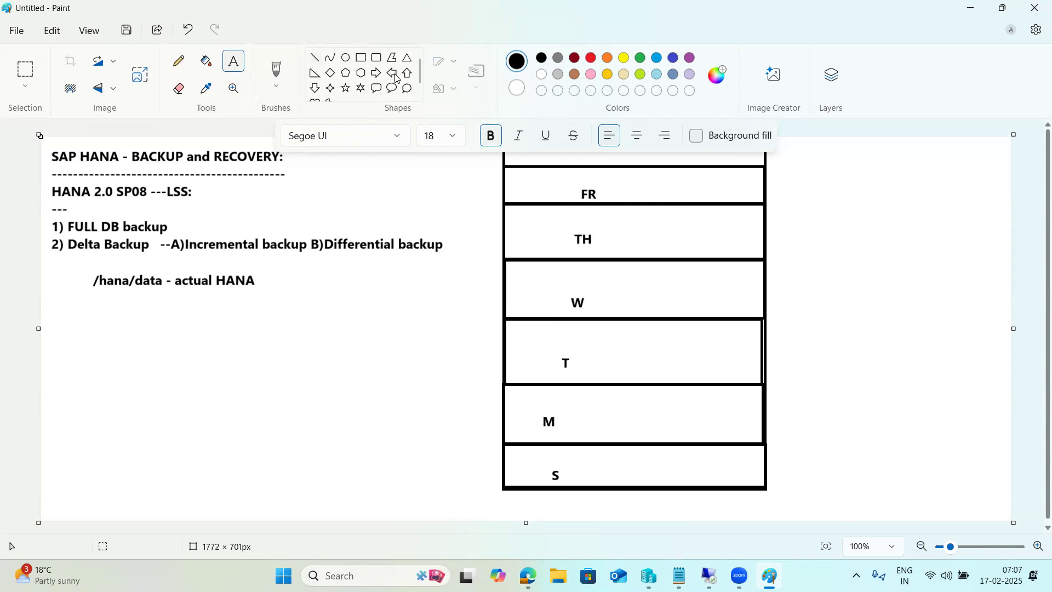
- Draw trial border stubs and vertical lines through the S, M and T rows
left_click(315, 57)
left_click_drag(765, 445, 787, 443)
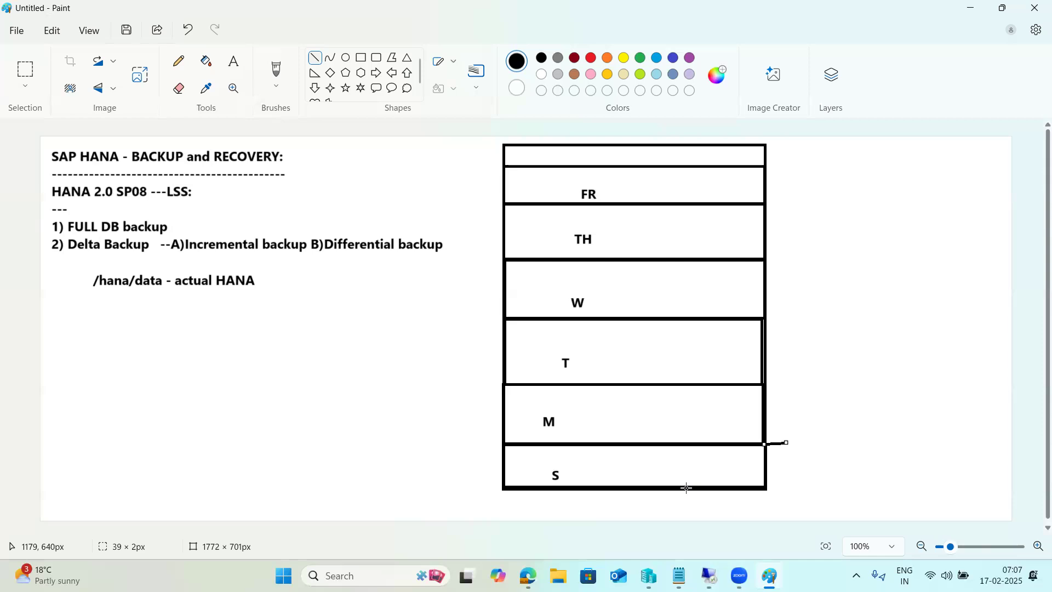
left_click_drag(669, 487, 670, 444)
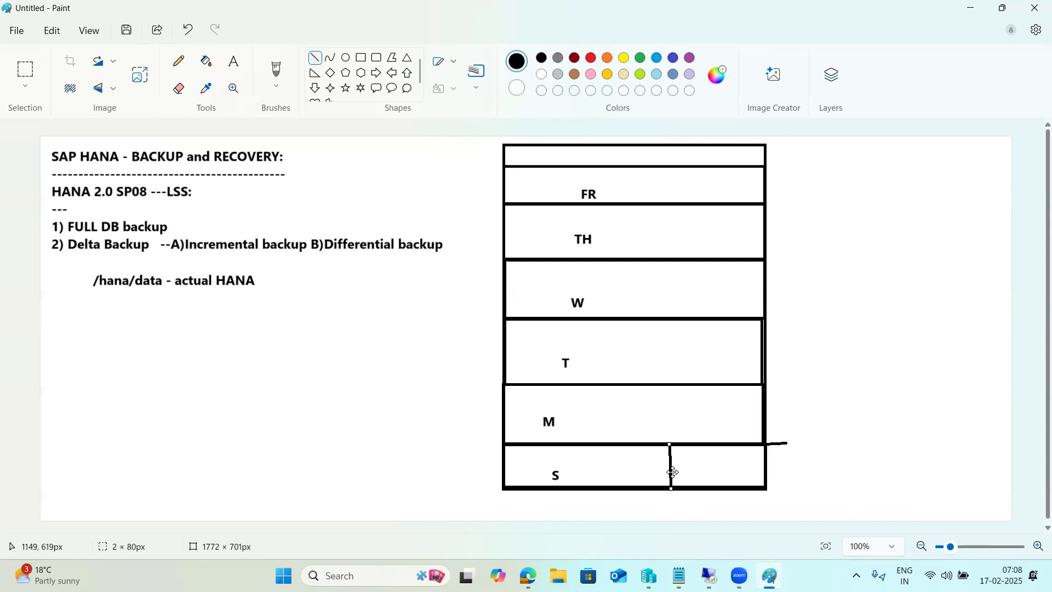
left_click_drag(754, 386, 787, 383)
left_click(713, 487)
left_click_drag(713, 486, 710, 385)
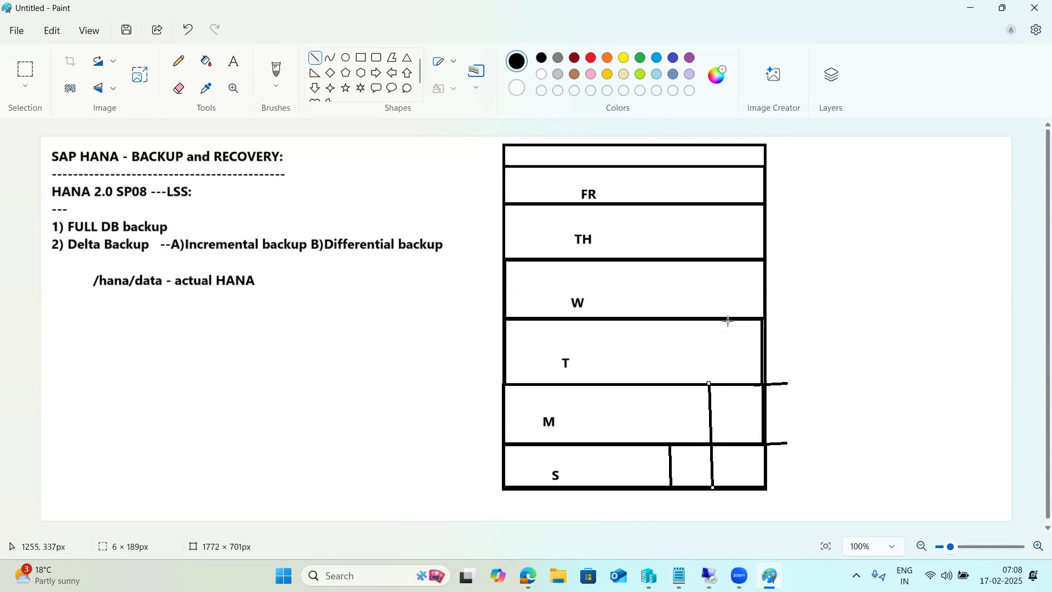
left_click_drag(728, 321, 736, 486)
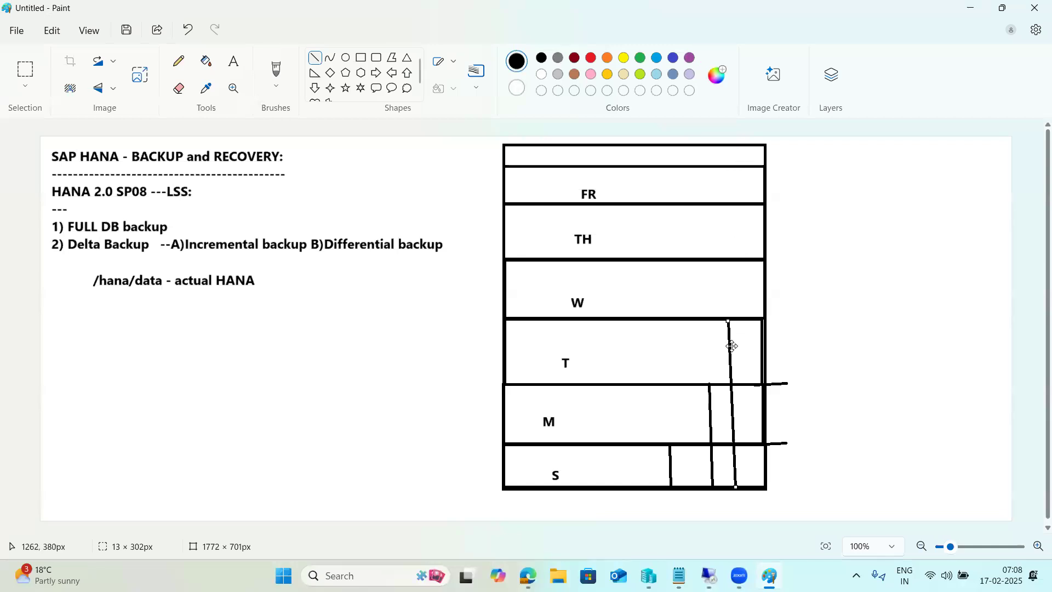
- Undo the stray lines and draw a slanted tick after '1) FULL DB backup'
left_click_drag(178, 223, 191, 219)
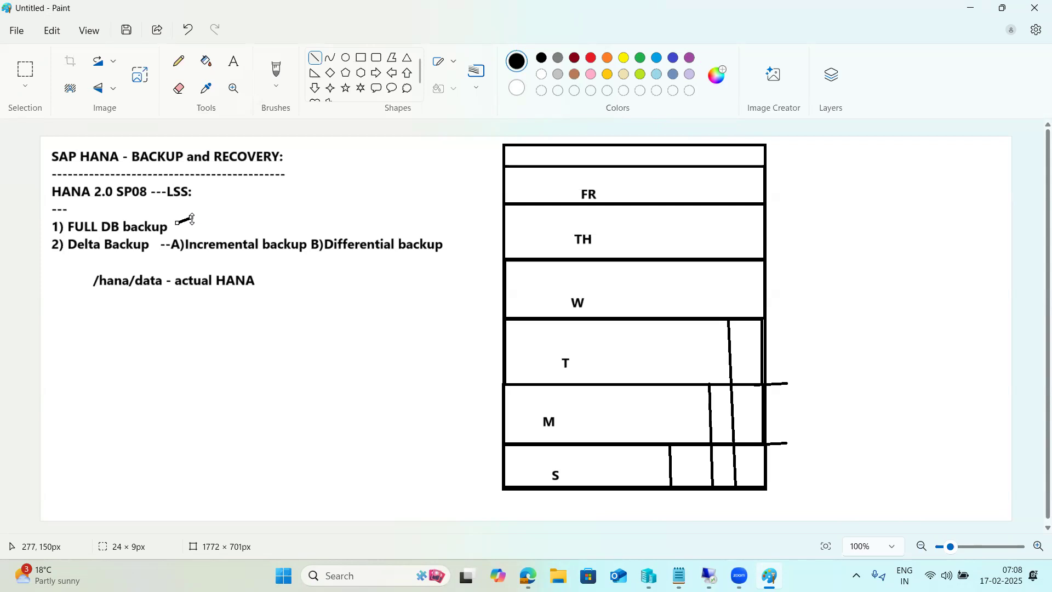
left_click_drag(758, 167, 790, 168)
left_click_drag(749, 483, 742, 163)
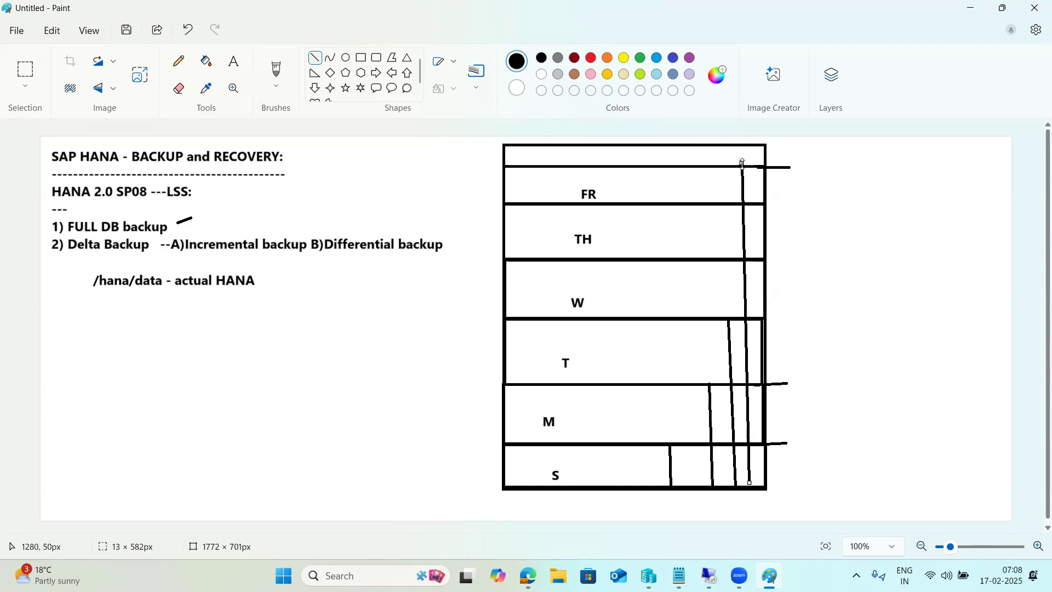
key("ctrl+z")
key("ctrl+z")
key("ctrl+z")
key("ctrl+z")
key("ctrl+z")
key("ctrl+z")
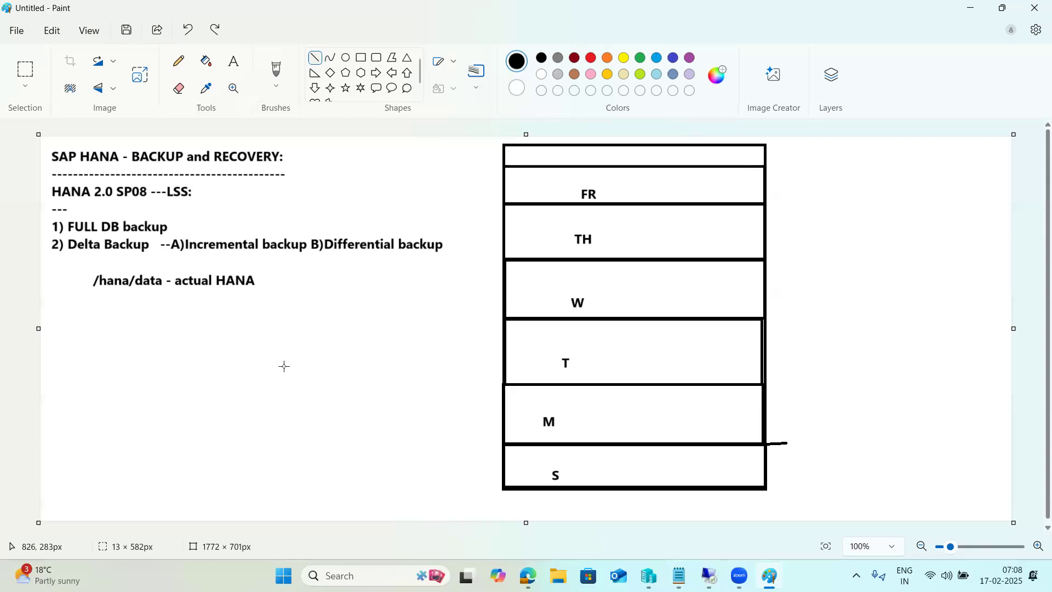
left_click_drag(172, 232, 195, 215)
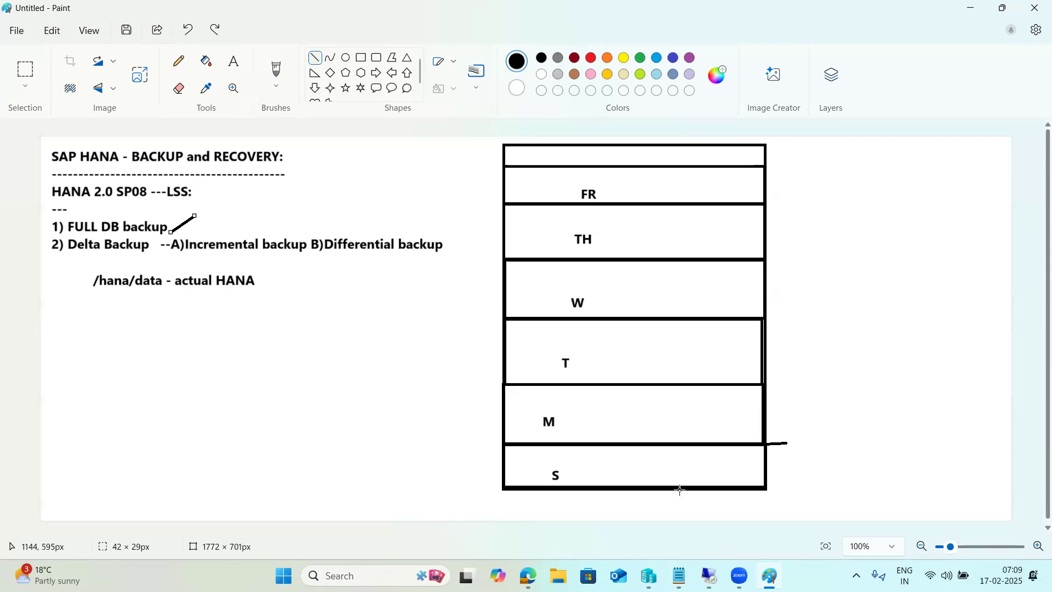
- Empty the Recycle Bin in the remote desktop session
mouse_move(708, 576)
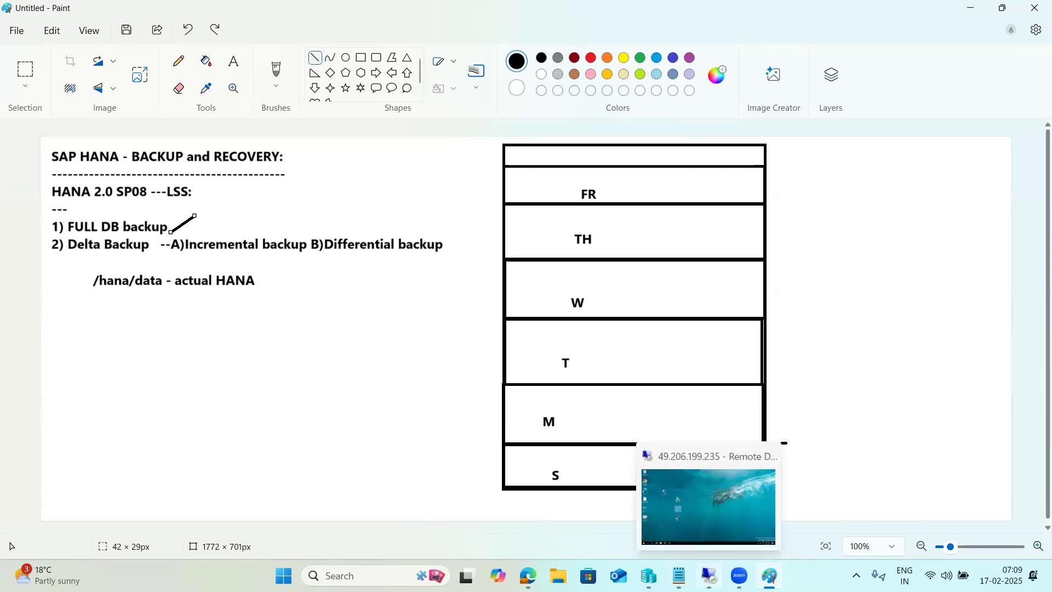
left_click(708, 576)
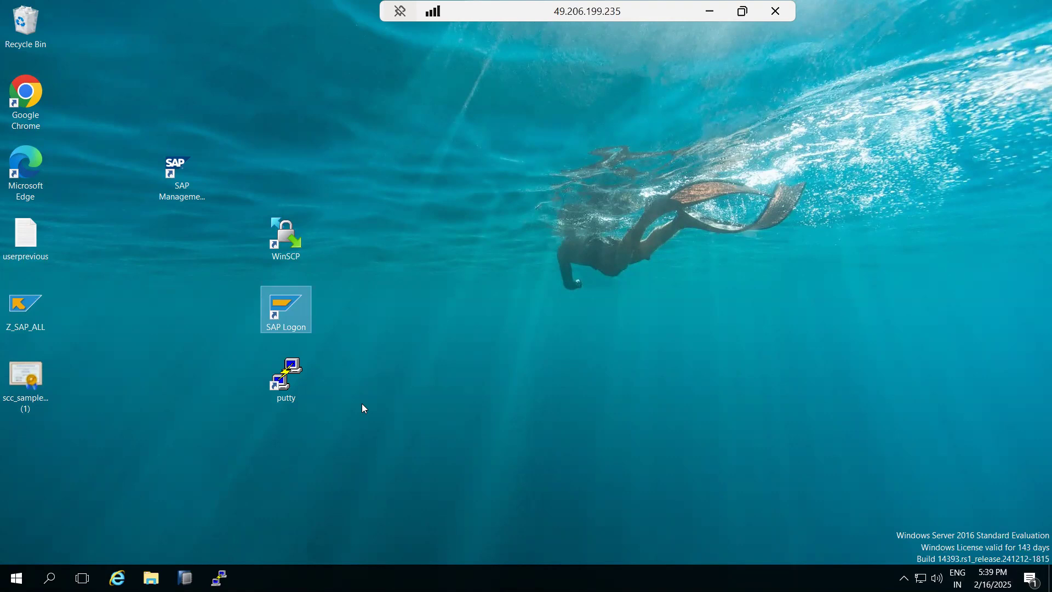
right_click(25, 32)
left_click(45, 61)
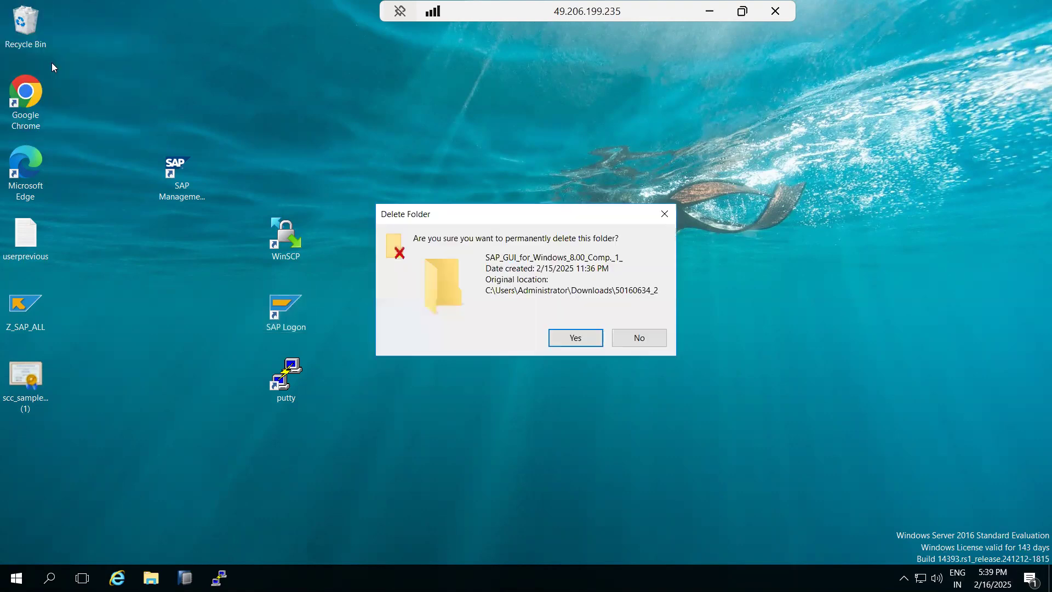
left_click(566, 338)
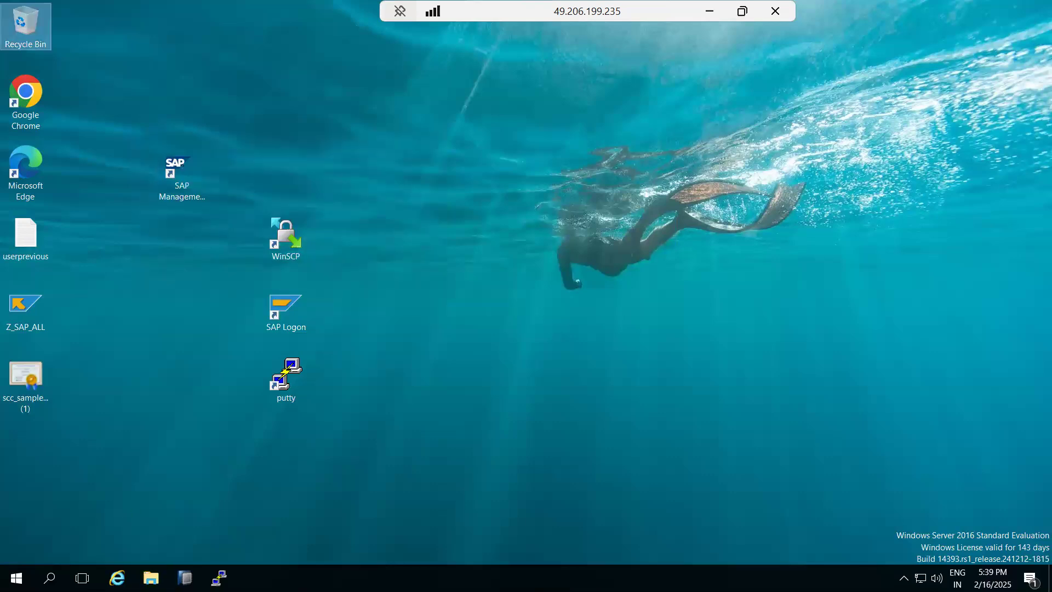
- View This PC in File Explorer, close it, and minimize the session back to Paint
left_click(151, 578)
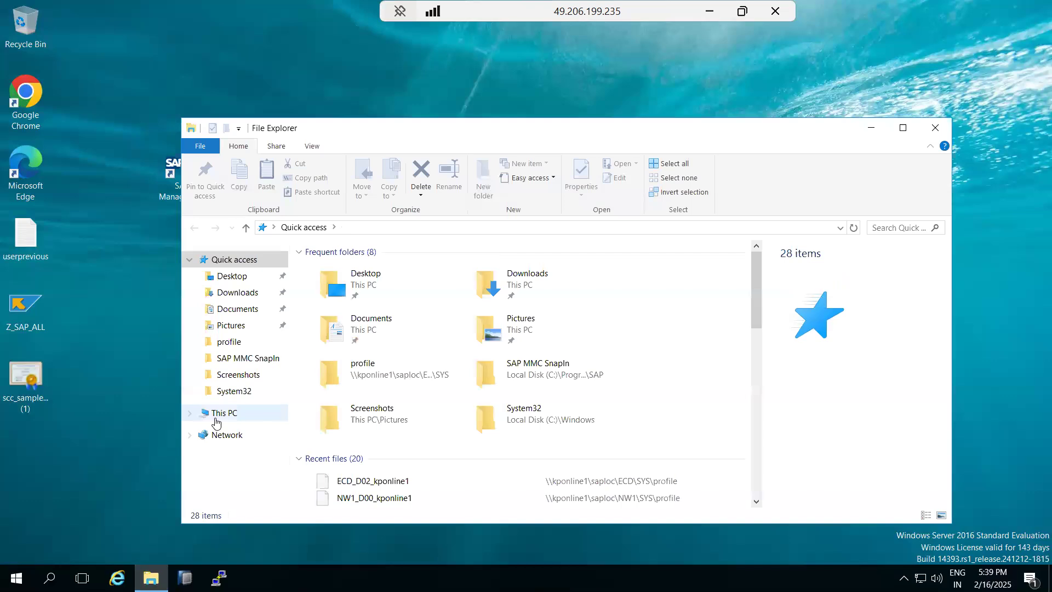
left_click(219, 414)
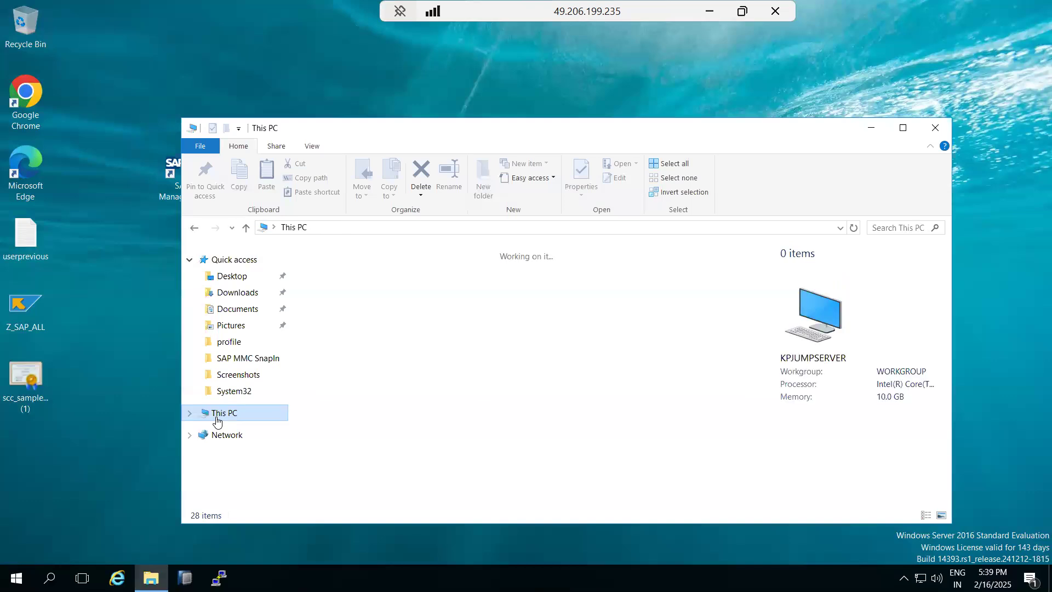
left_click(936, 128)
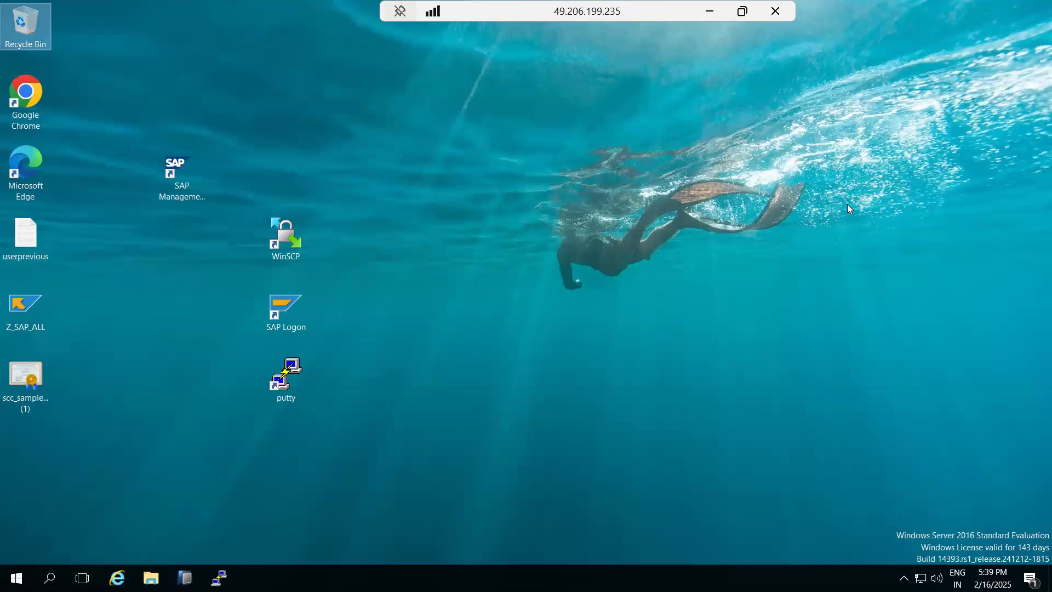
left_click(709, 11)
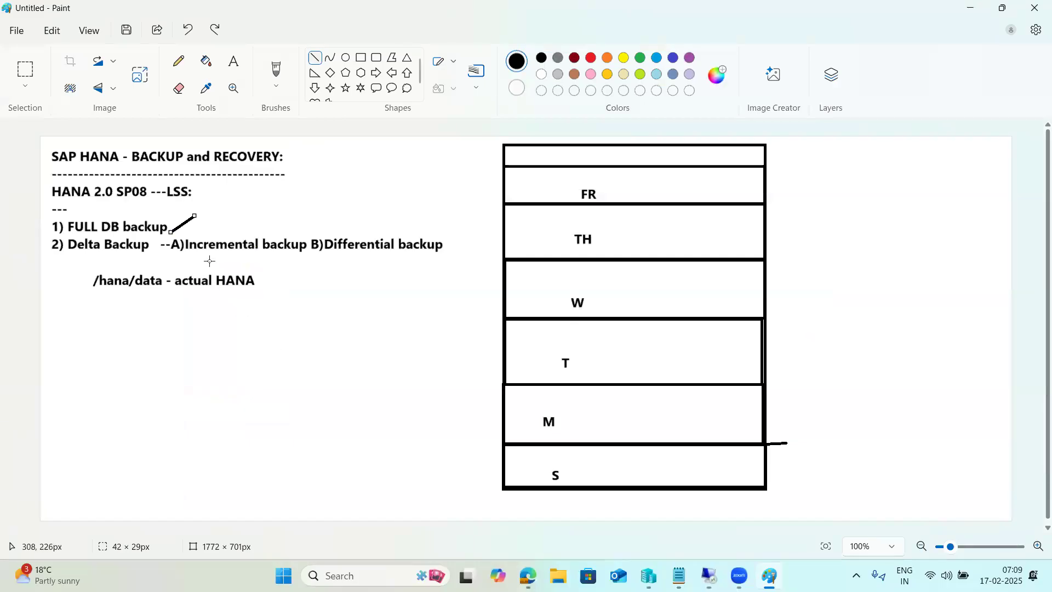
- Underline the word Incremental in green
left_click_drag(210, 258, 222, 258)
left_click_drag(337, 254, 332, 254)
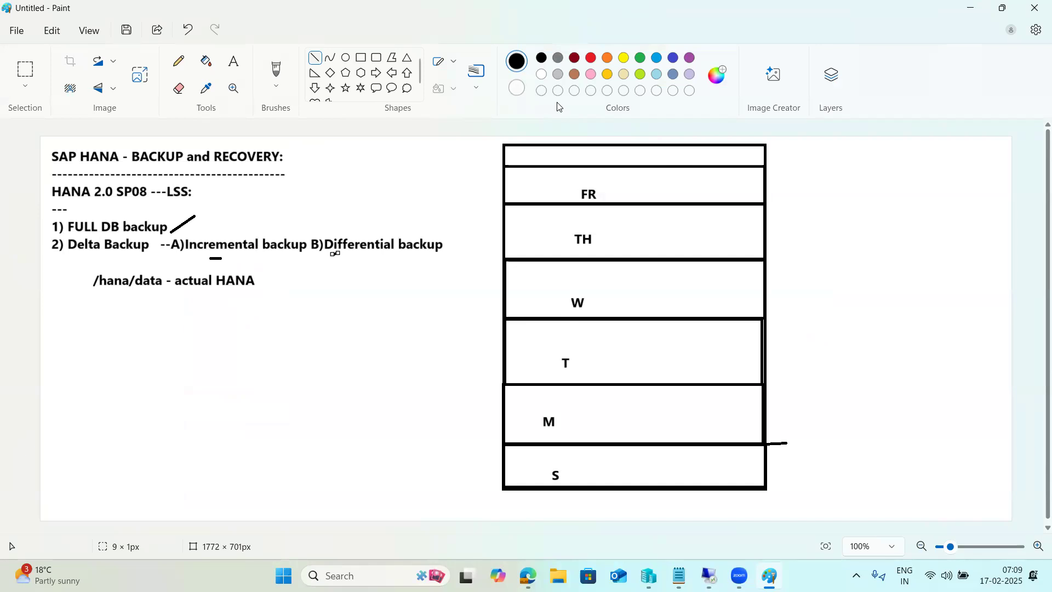
left_click(640, 57)
left_click_drag(206, 258, 232, 258)
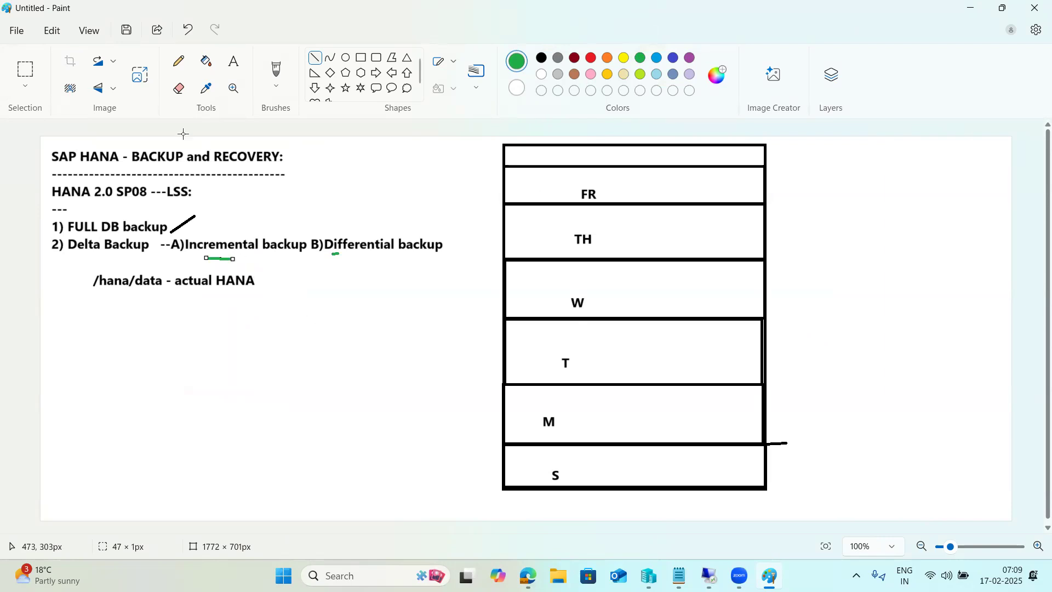
- Add green notes 'INCRE ---first full DBbackup' and 'DIFF - full Db backup' below /hana/data
left_click(238, 68)
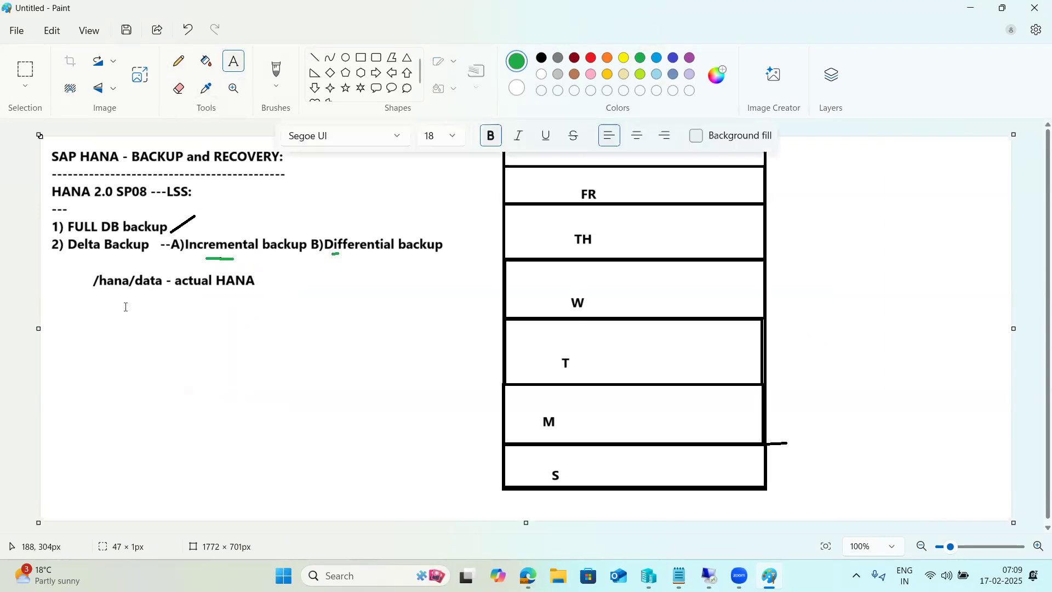
left_click_drag(66, 301, 456, 448)
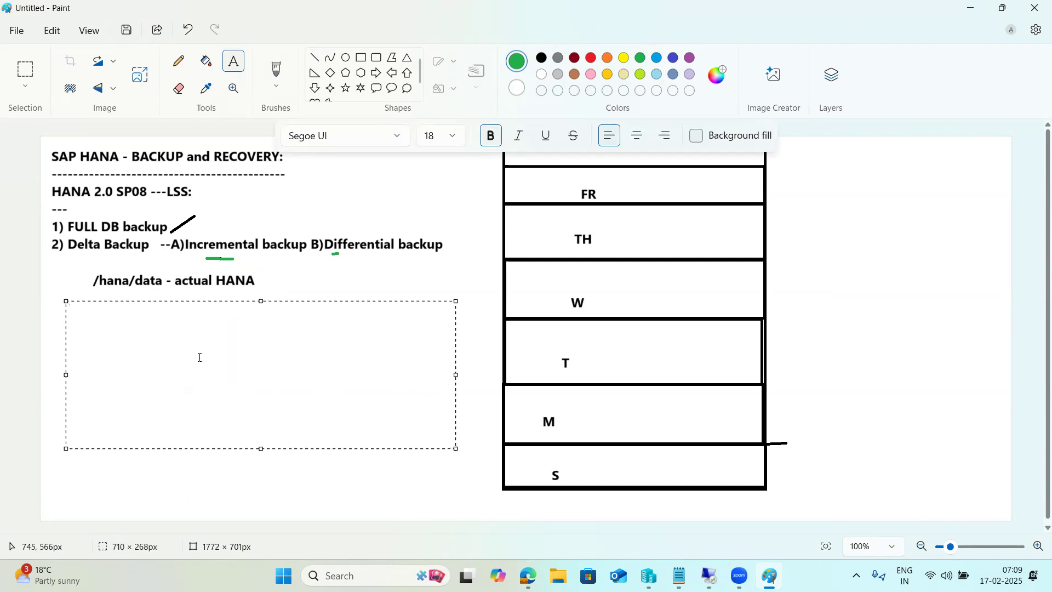
type("INCRE ---first ")
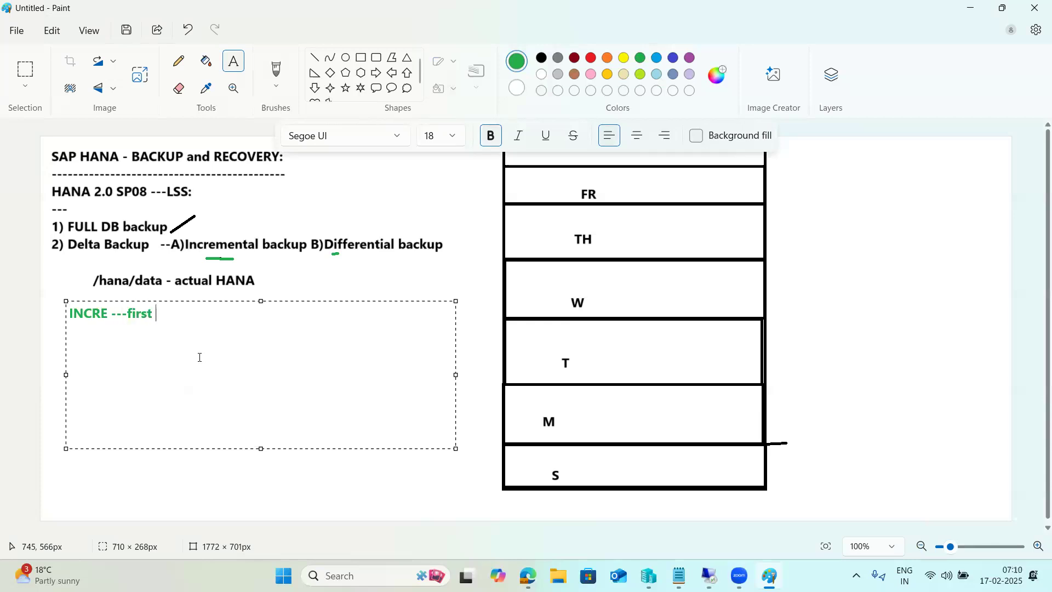
type("full DBbackup")
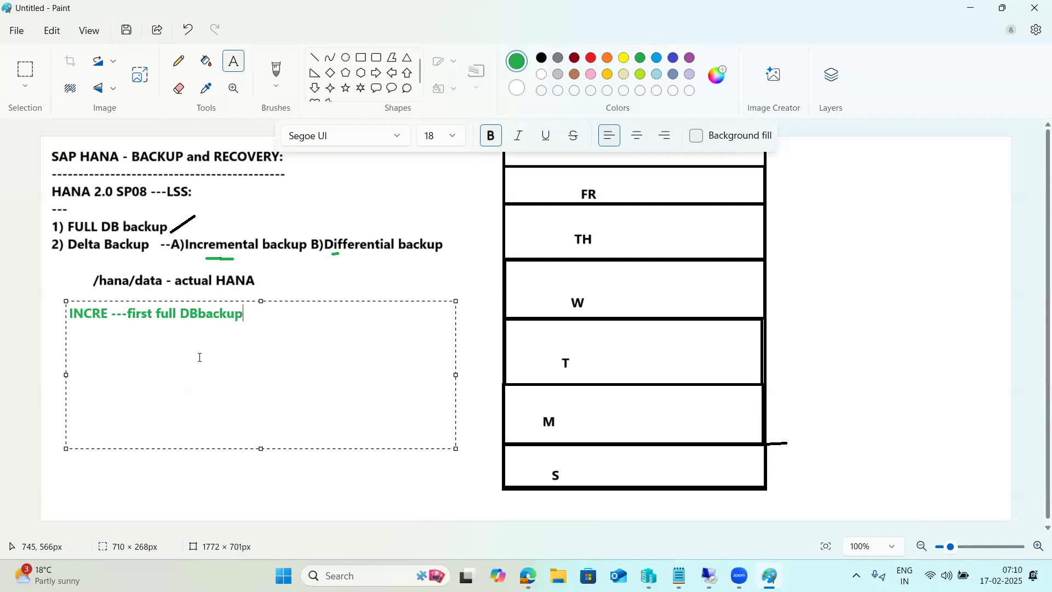
key("Return")
type("DIFF - full Db backup")
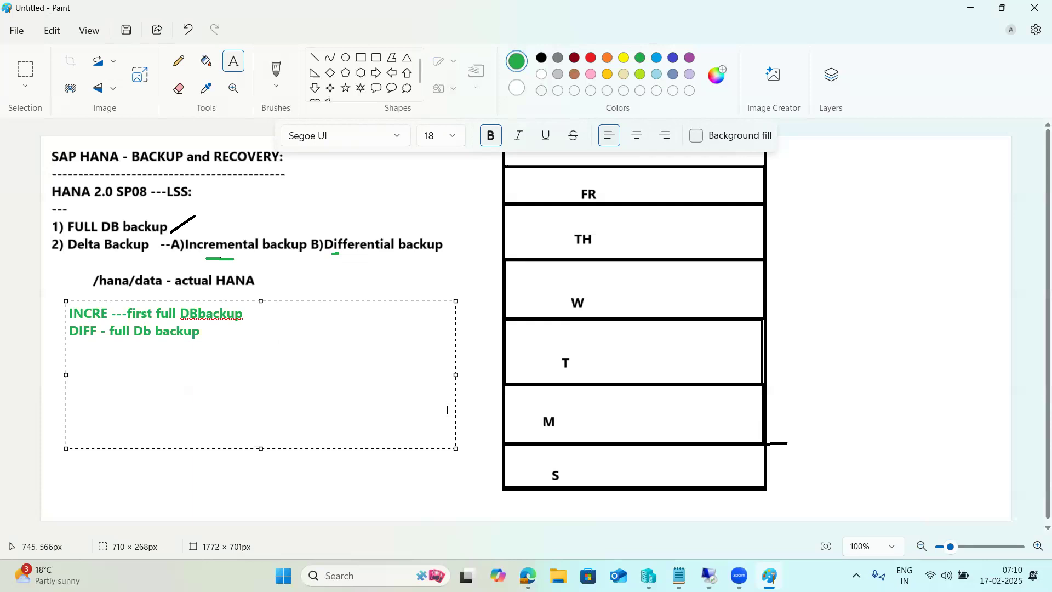
left_click(316, 60)
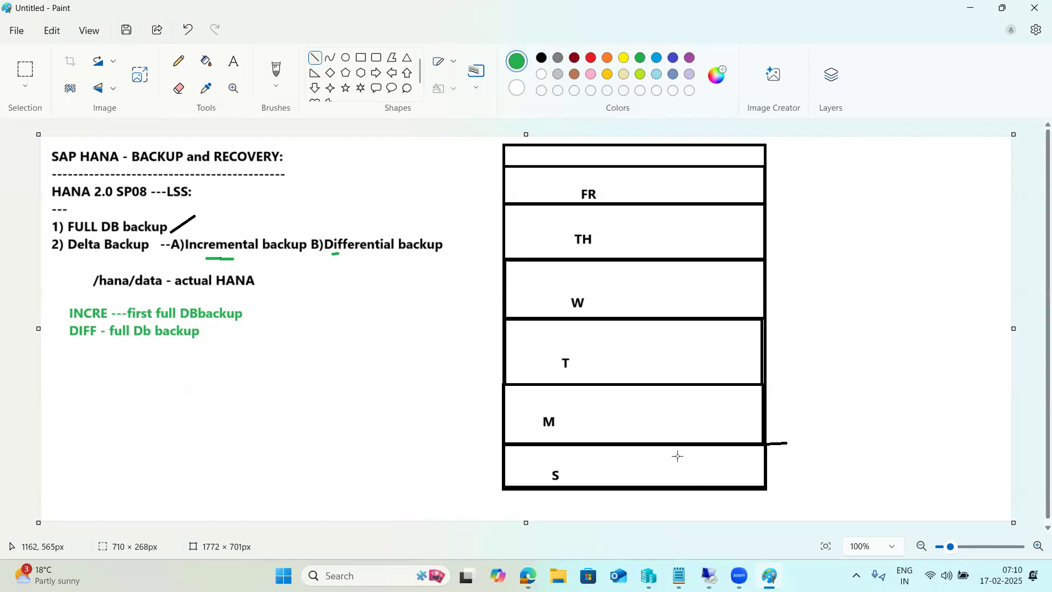
- Draw green stepped segments up through the S, M, T, W and TH rows, plus a dash after DBbackup
mouse_move(685, 487)
left_mouse_down()
mouse_move(683, 444)
mouse_move(678, 463)
mouse_move(687, 461)
left_mouse_up()
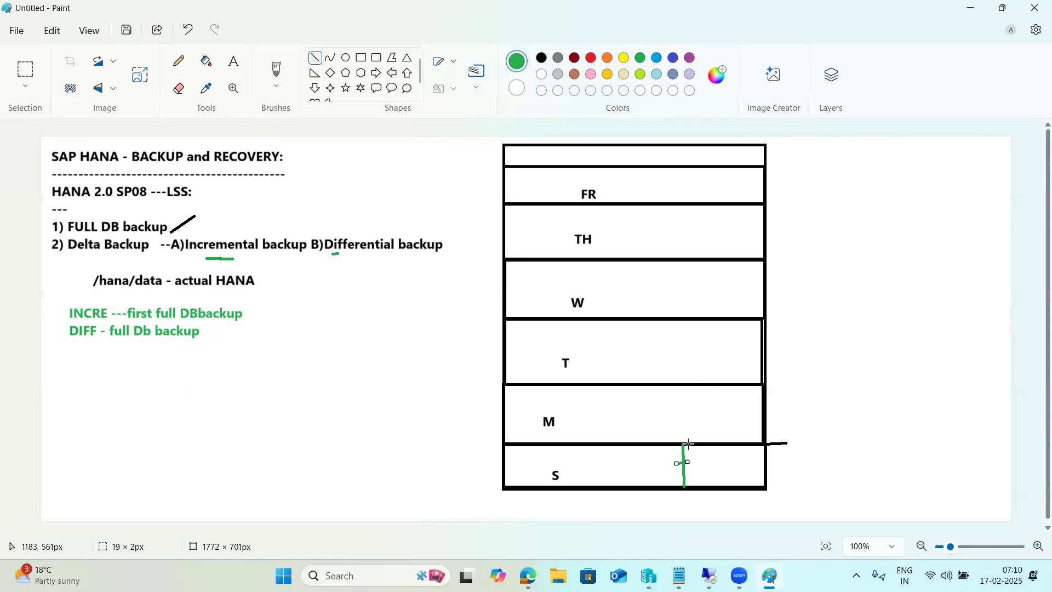
left_click(692, 445)
left_click_drag(692, 444, 690, 384)
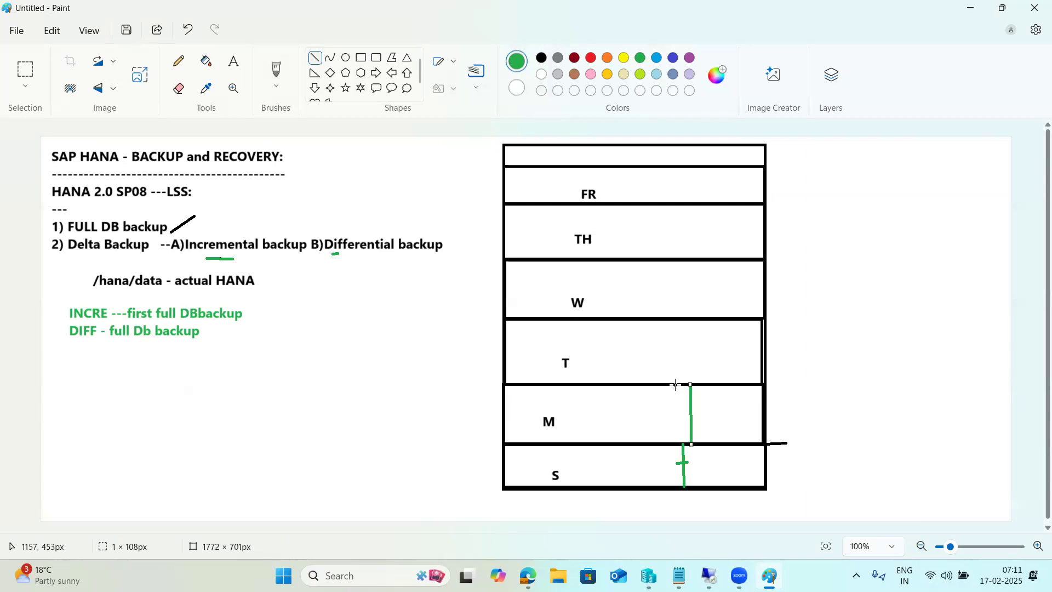
left_click_drag(675, 385, 702, 318)
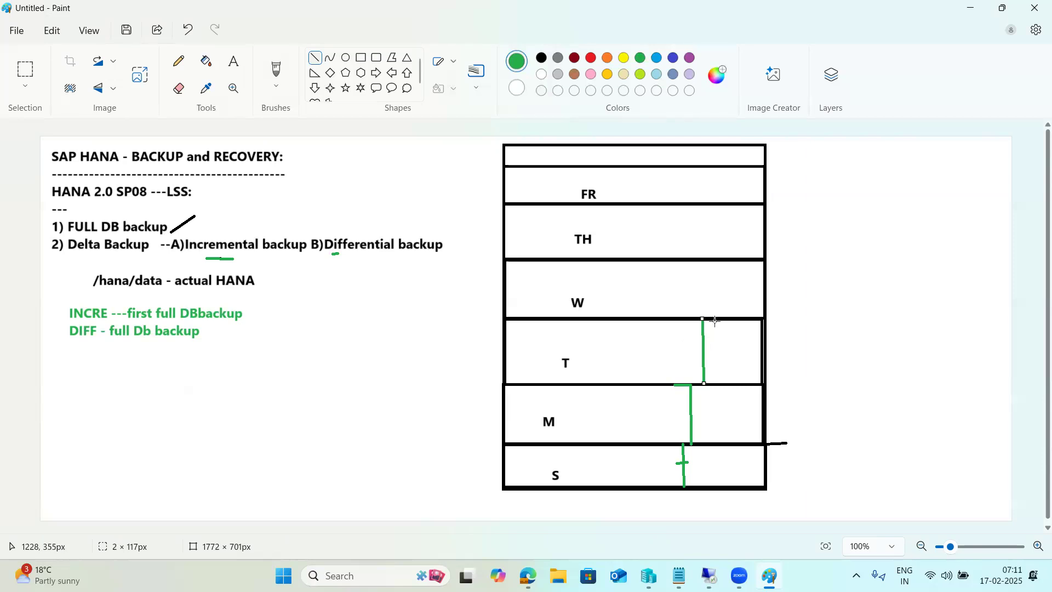
left_click_drag(715, 320, 715, 262)
left_click_drag(730, 258, 730, 206)
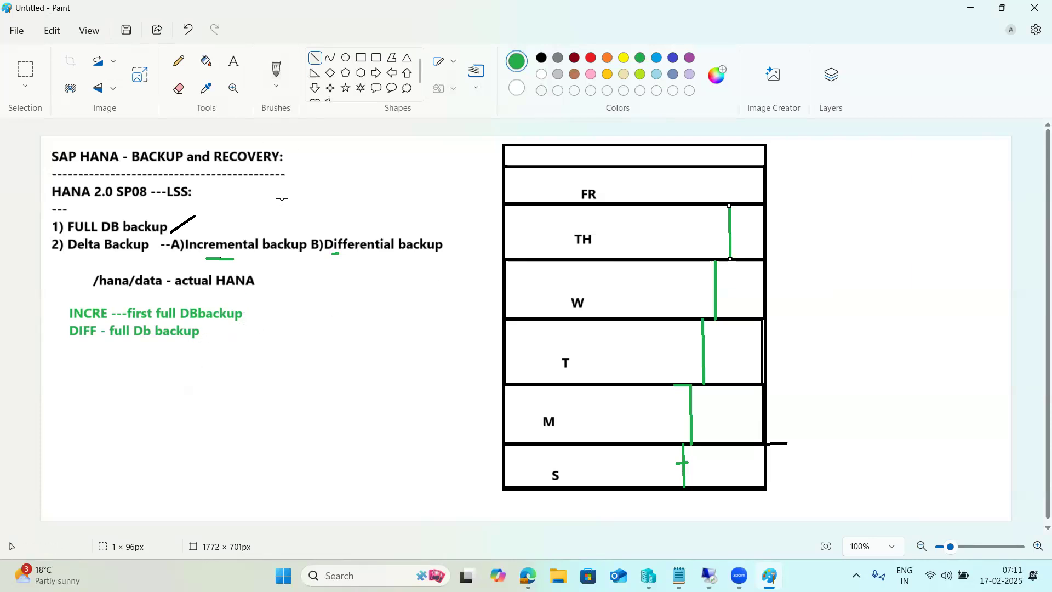
mouse_move(246, 314)
left_mouse_down()
mouse_move(264, 315)
mouse_move(255, 322)
left_mouse_up()
left_click(256, 302)
- Write the green note 'any backup complete' beside the cross on the INCRE line
left_click(233, 64)
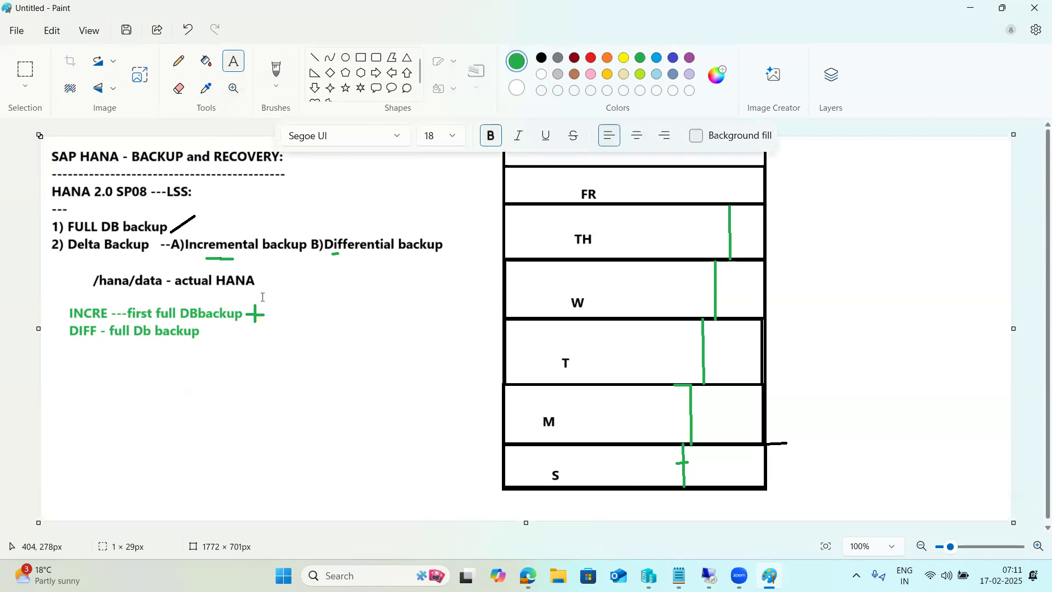
left_click(274, 310)
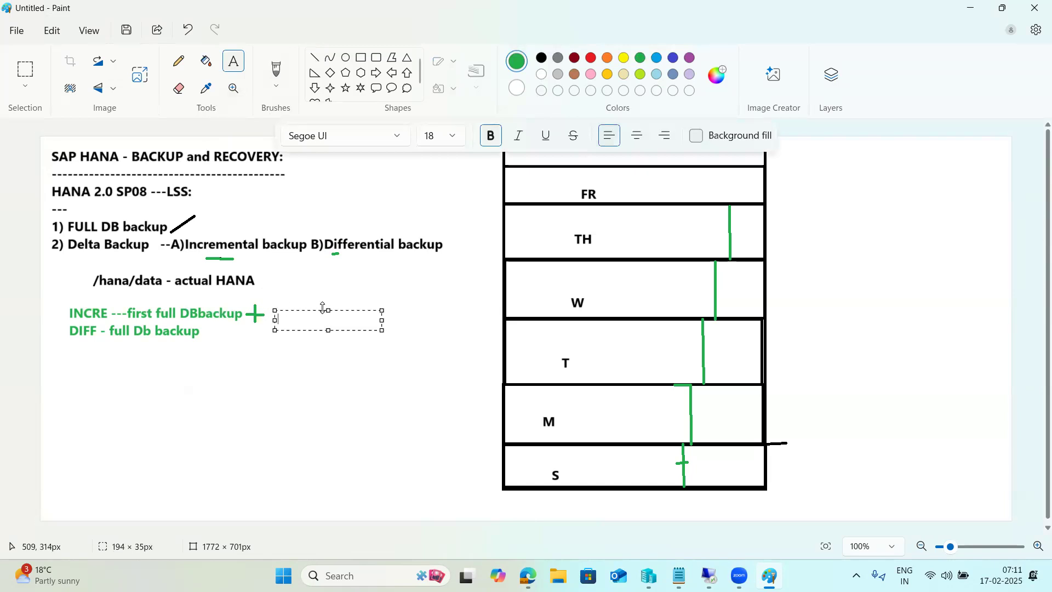
left_click_drag(329, 310, 328, 300)
left_click(311, 364)
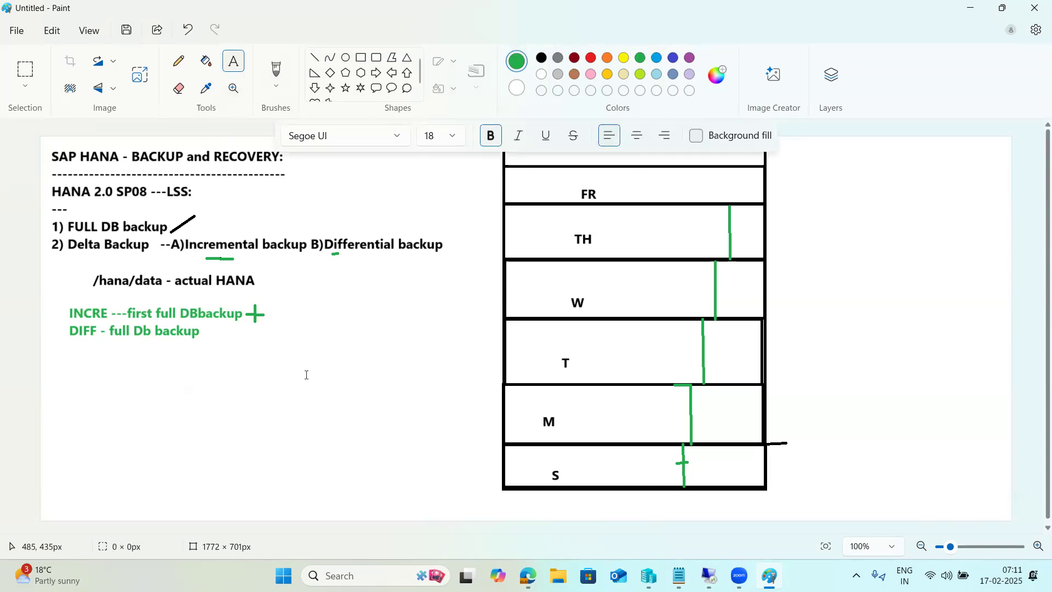
left_click_drag(271, 303, 451, 328)
type("a")
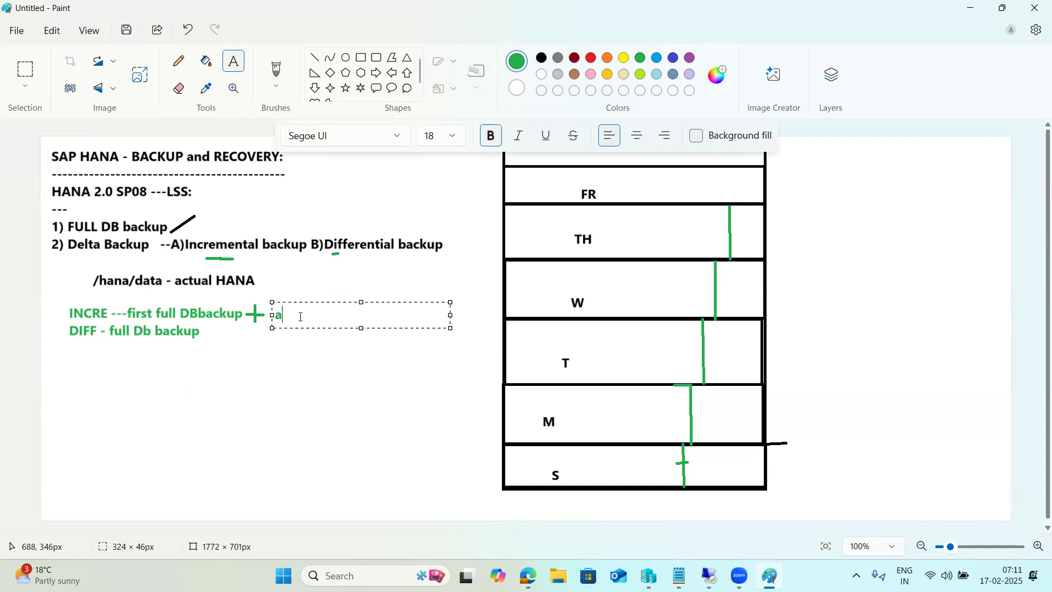
type("ny backup complete")
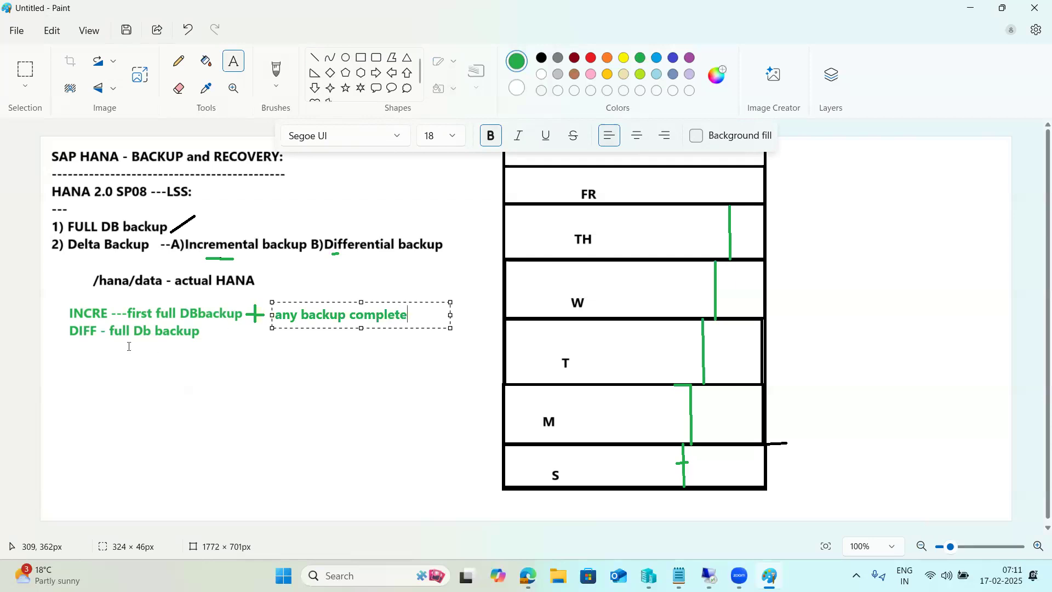
left_click(97, 301)
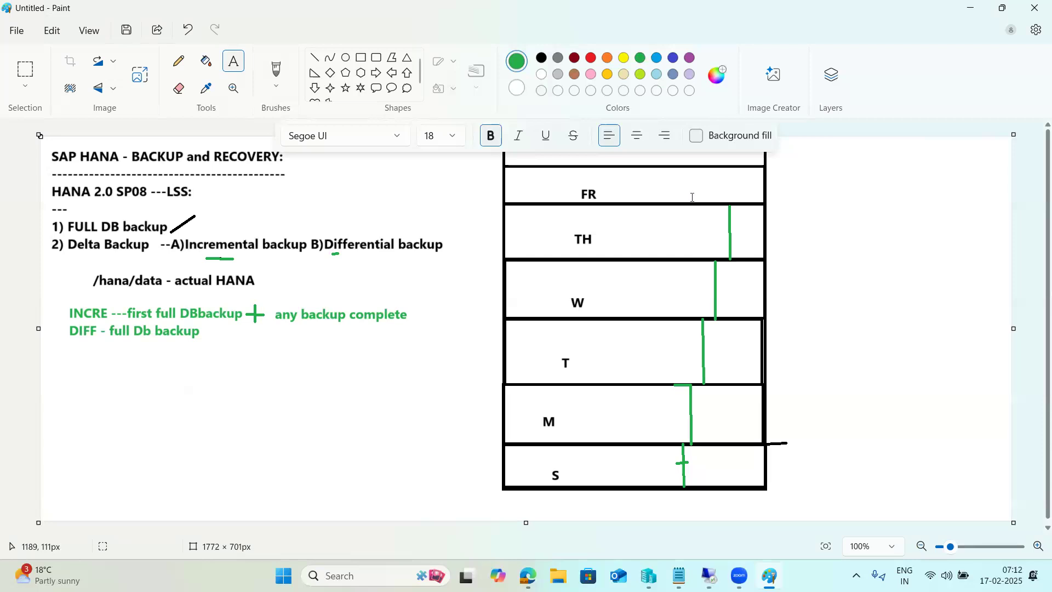
left_click(858, 209)
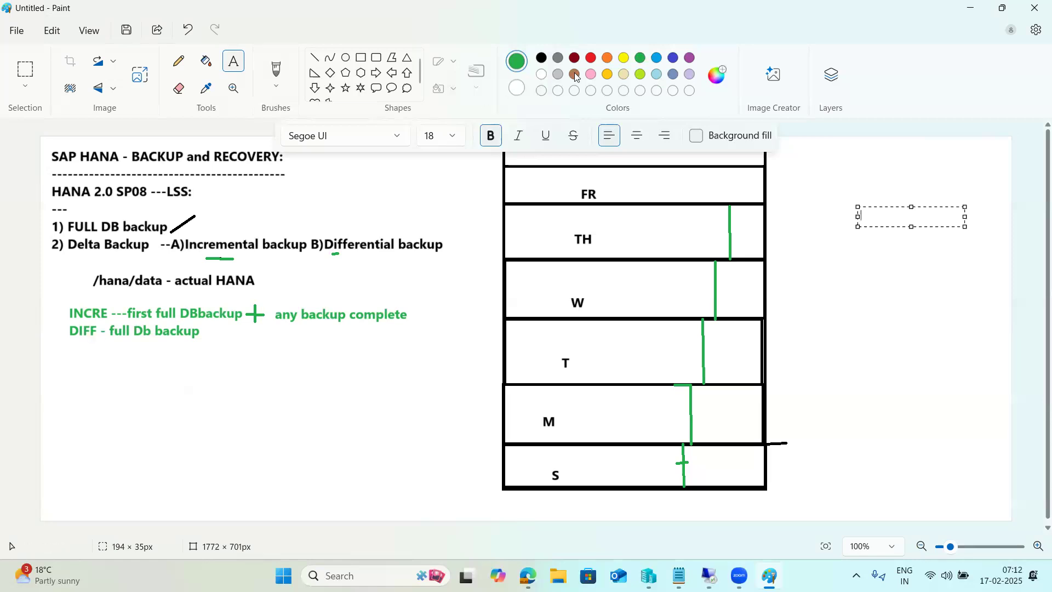
- Switch to a red straight line and draw red strokes in the S row and along the M/S border
left_click(590, 58)
left_click(320, 63)
left_click_drag(625, 444, 629, 487)
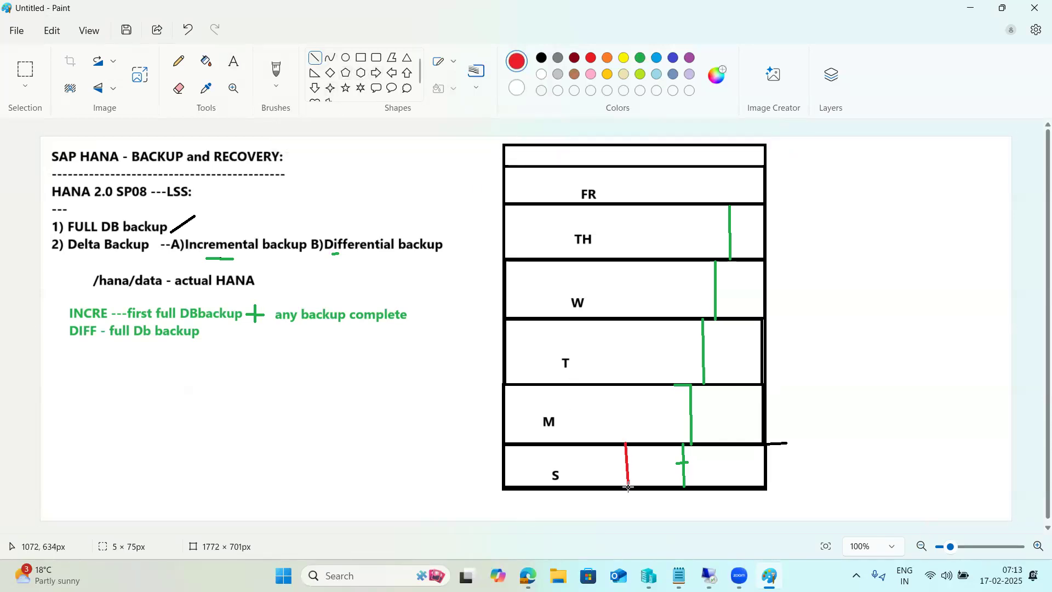
left_click(422, 436)
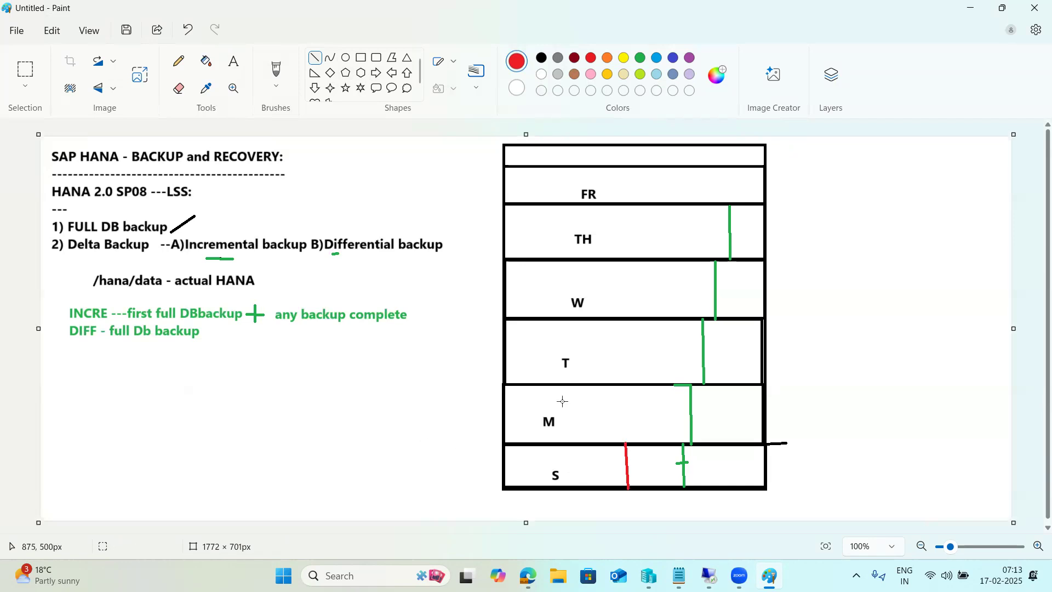
left_click_drag(611, 446, 642, 444)
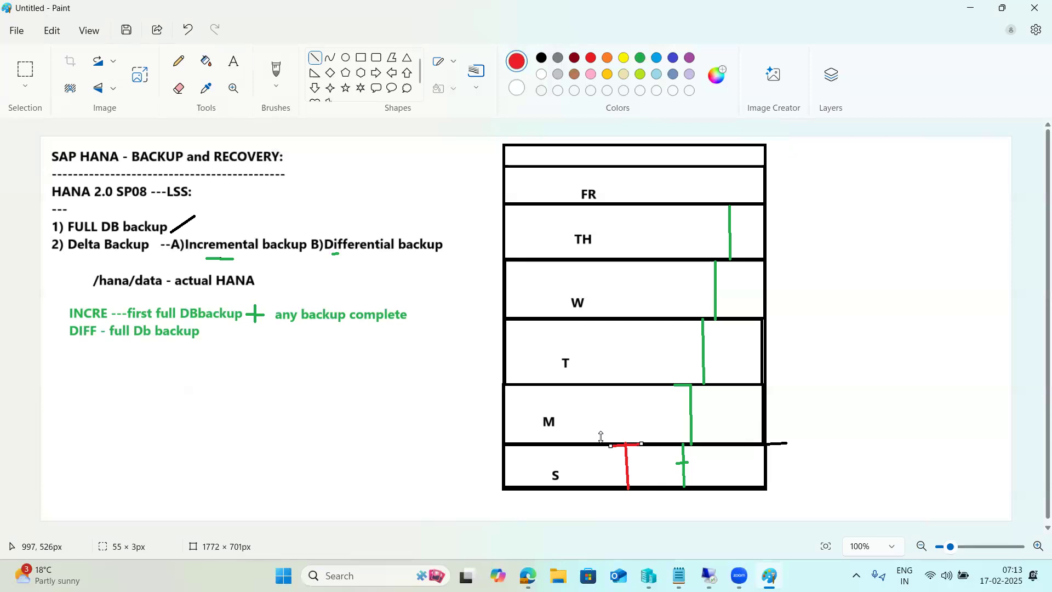
left_click(431, 431)
- Add red segments on the M/S border, a red line rising through the M row, and a dash after DIFF
left_click_drag(600, 444, 612, 446)
left_click_drag(466, 428, 459, 428)
left_click_drag(600, 444, 600, 383)
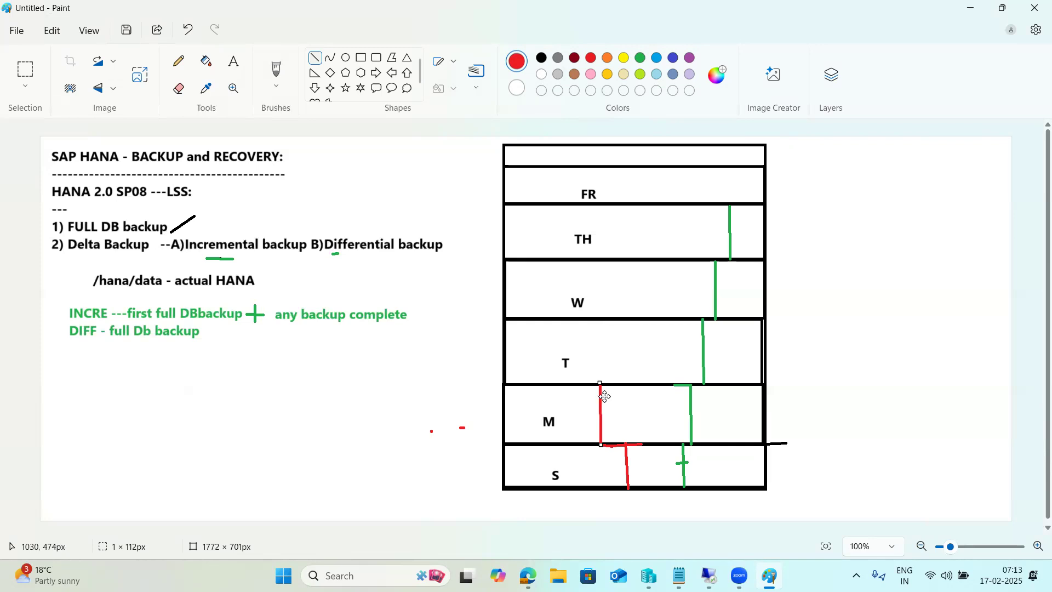
left_click_drag(208, 334, 220, 331)
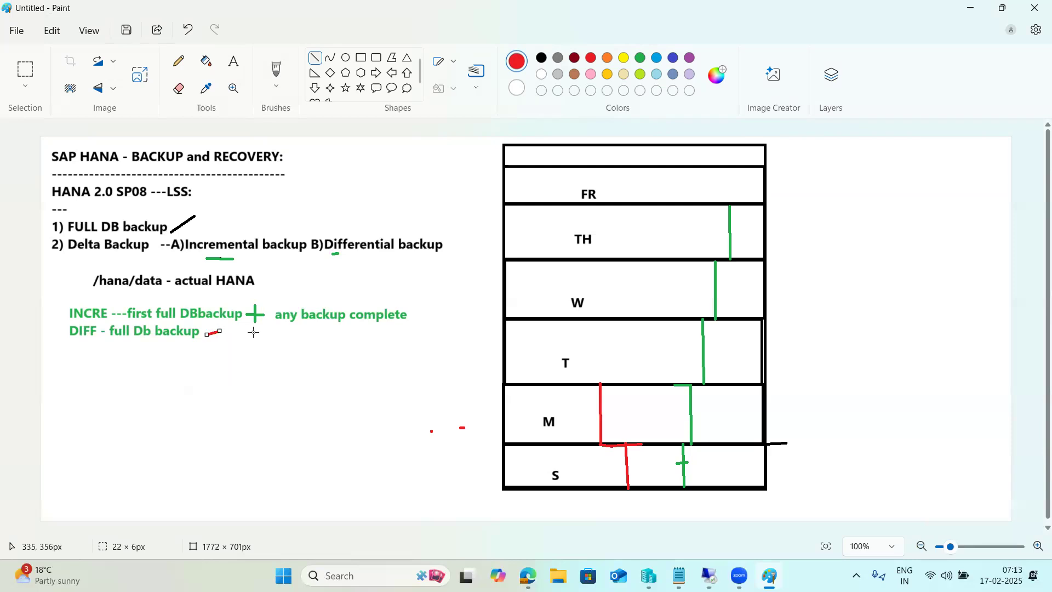
mouse_move(483, 447)
left_mouse_down()
mouse_move(612, 445)
mouse_move(634, 401)
mouse_move(623, 319)
mouse_move(633, 323)
left_mouse_up()
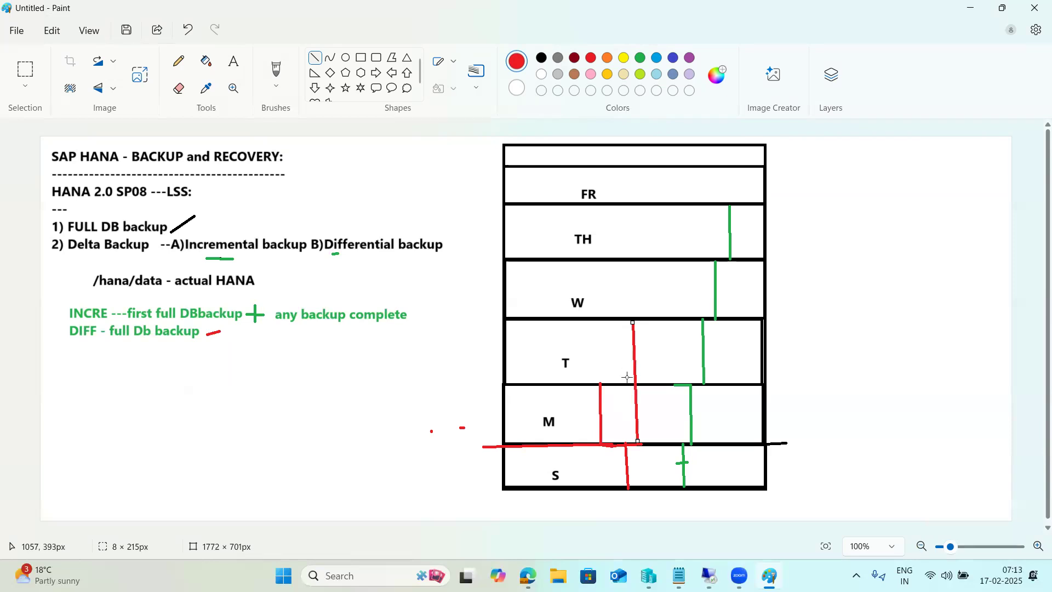
- Draw taller red lines rising to the W and FR rows and underline the DIFF line in red
left_click_drag(601, 273, 611, 273)
left_click_drag(662, 444, 652, 259)
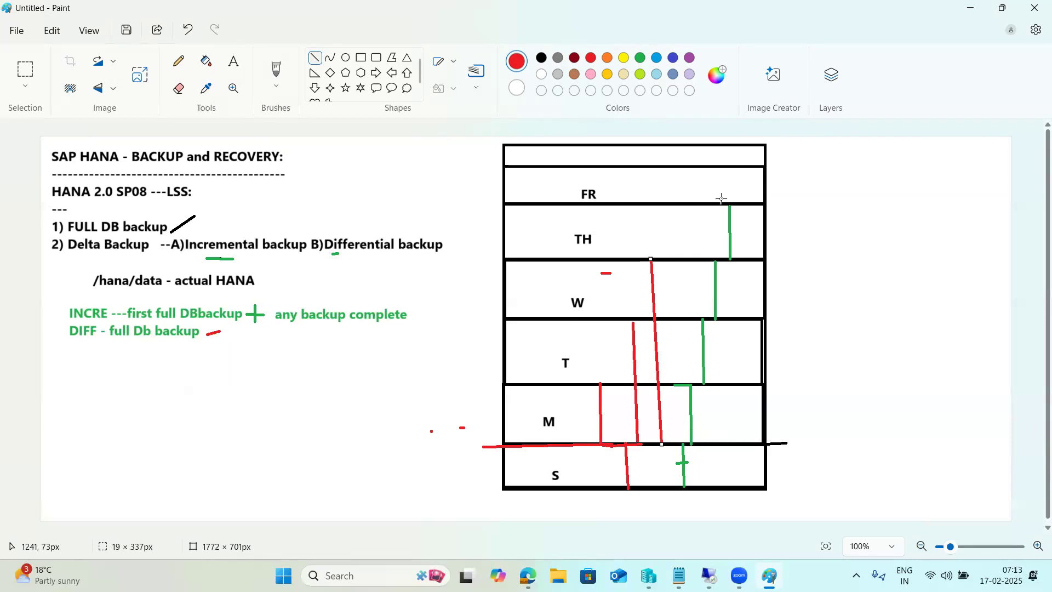
left_click(750, 441)
left_click_drag(750, 441, 730, 164)
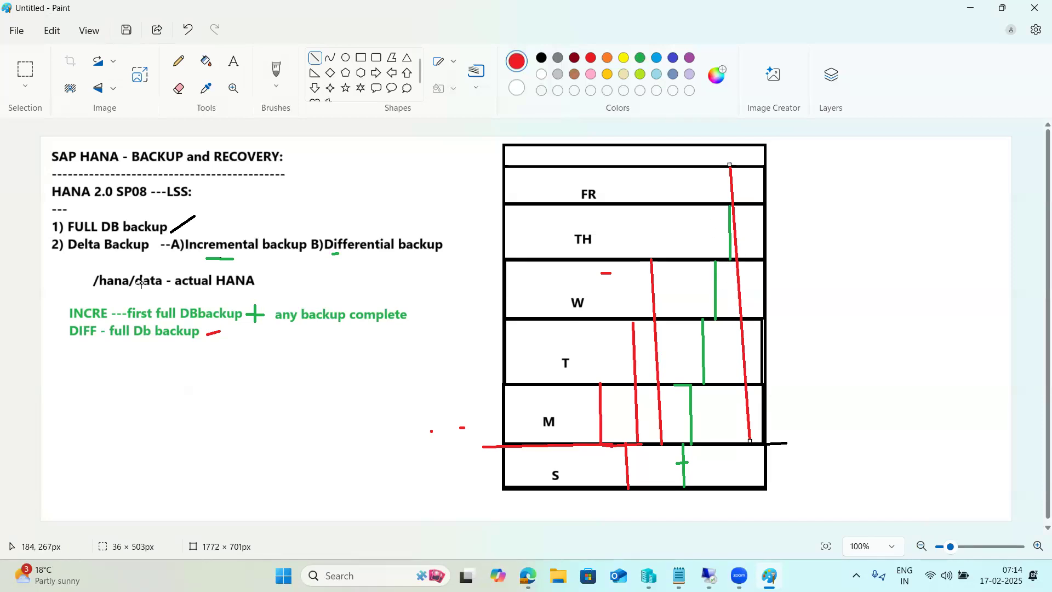
left_click_drag(126, 352, 184, 352)
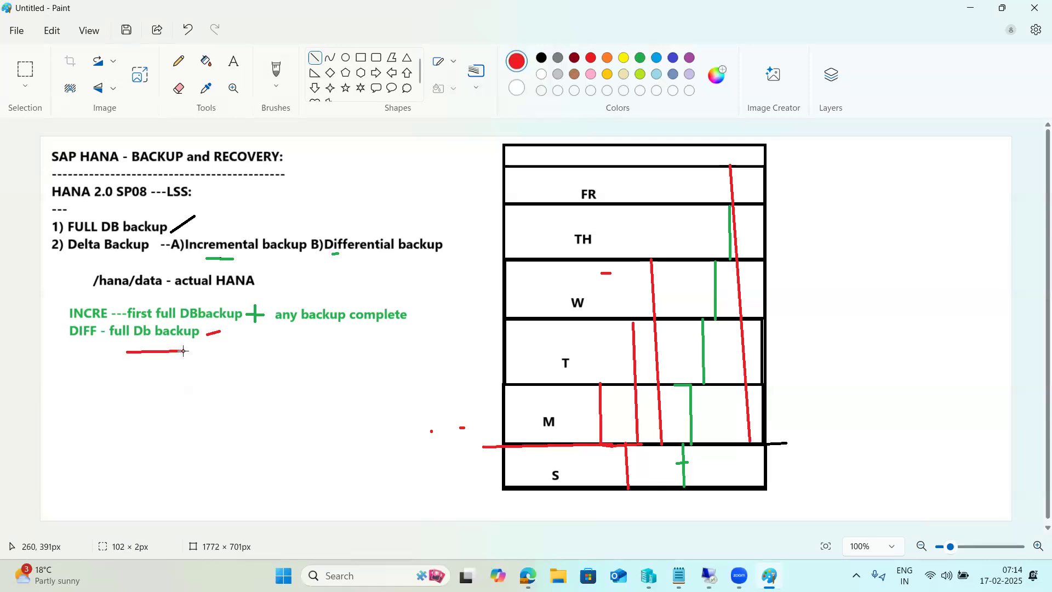
- Add red ticks across the W, T, M and FR lines, plus red marks beside DIFF and in the top row
left_click_drag(646, 283, 664, 282)
mouse_move(653, 346)
left_mouse_down()
mouse_move(663, 348)
mouse_move(642, 348)
left_mouse_up()
left_click_drag(634, 407, 601, 399)
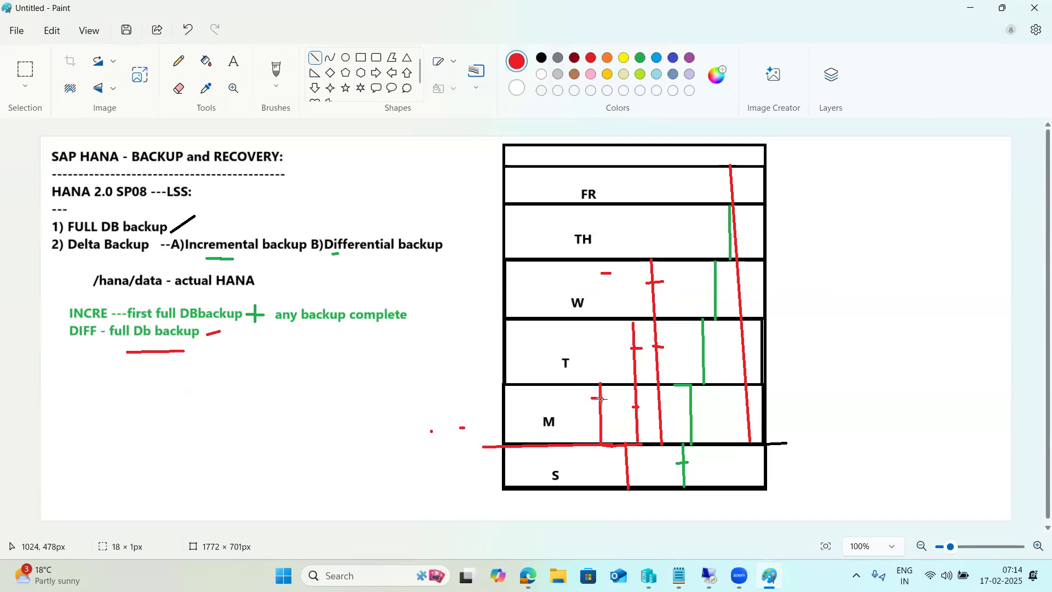
left_click_drag(133, 352, 203, 348)
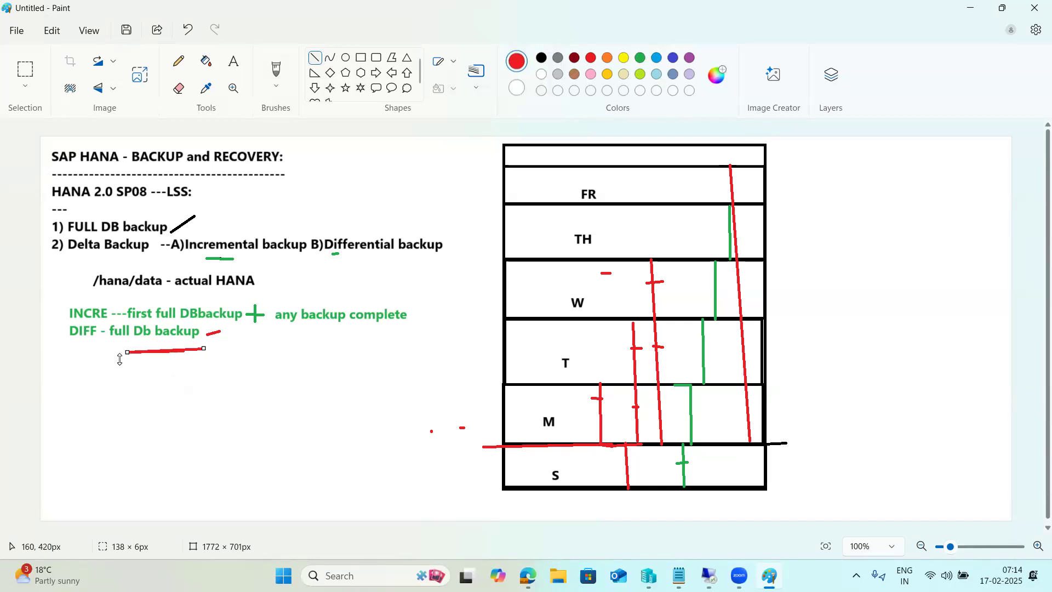
mouse_move(80, 341)
left_mouse_down()
mouse_move(64, 308)
mouse_move(73, 301)
left_mouse_up()
mouse_move(723, 167)
left_mouse_down()
mouse_move(737, 167)
mouse_move(723, 146)
mouse_move(731, 166)
left_mouse_up()
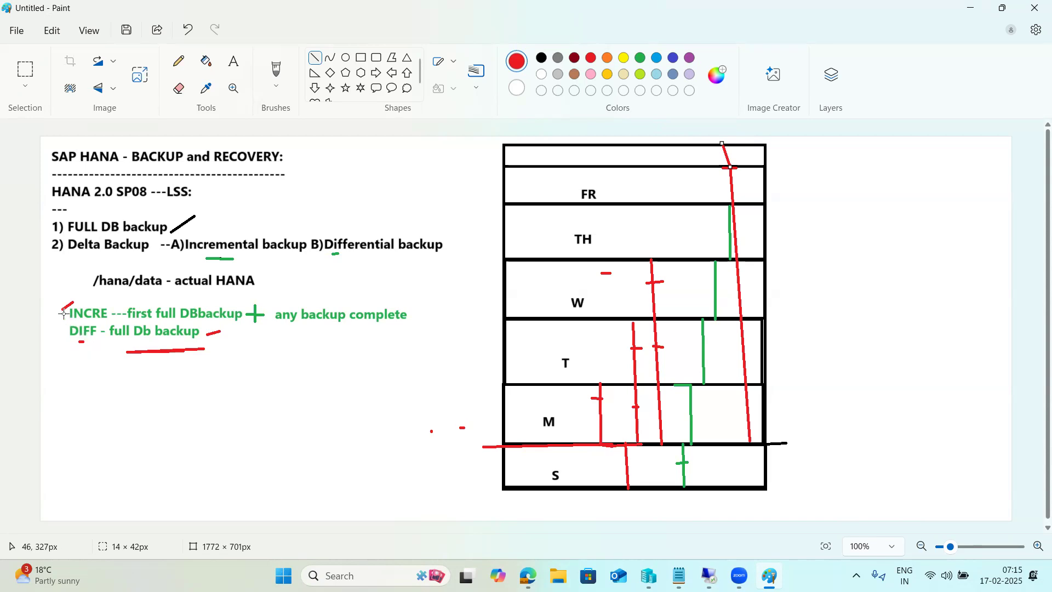
left_click_drag(72, 345, 93, 342)
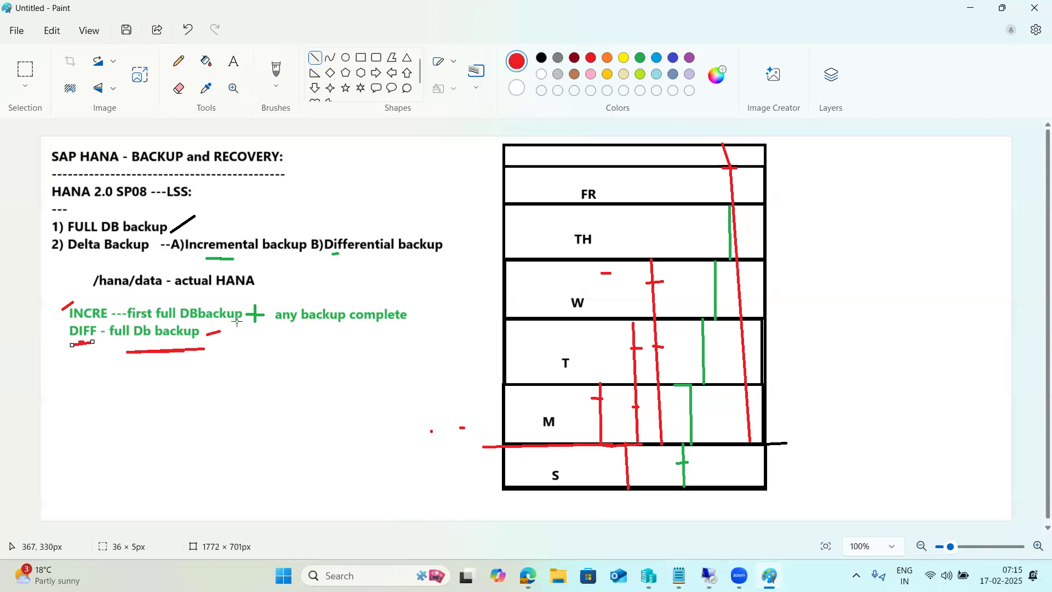
left_click_drag(200, 325, 206, 327)
left_click_drag(671, 147, 676, 165)
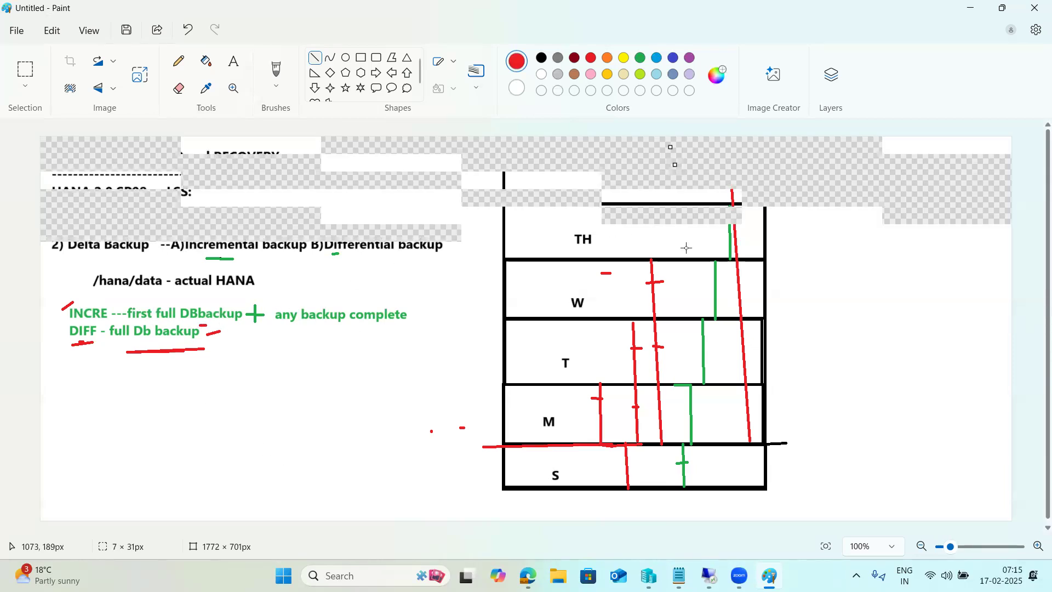
left_click(850, 284)
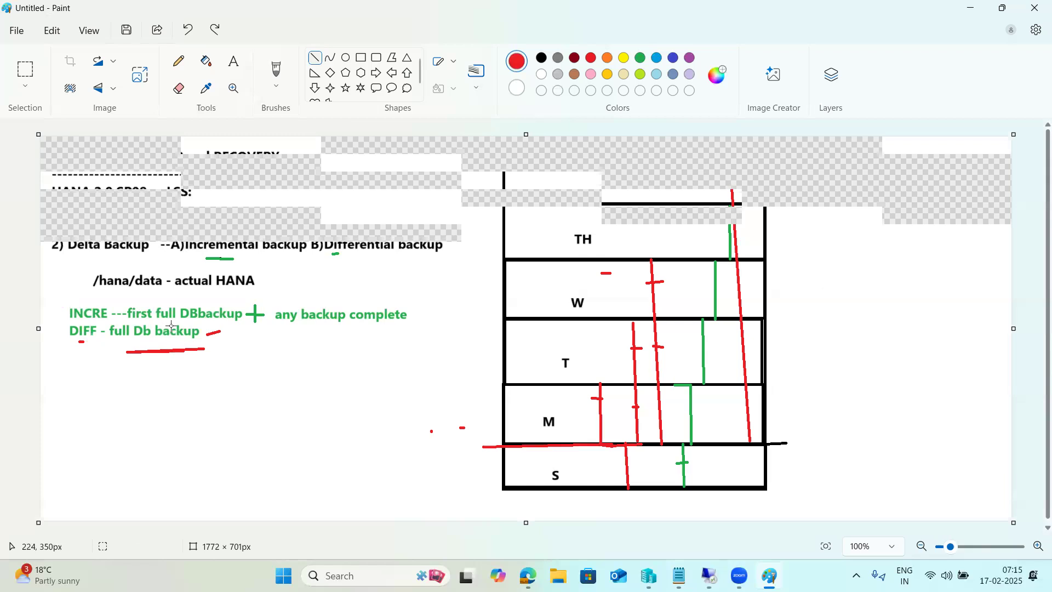
- Underline 'any backup complete' in red and add a short red diagonal stroke above the notes
left_click_drag(305, 328, 361, 329)
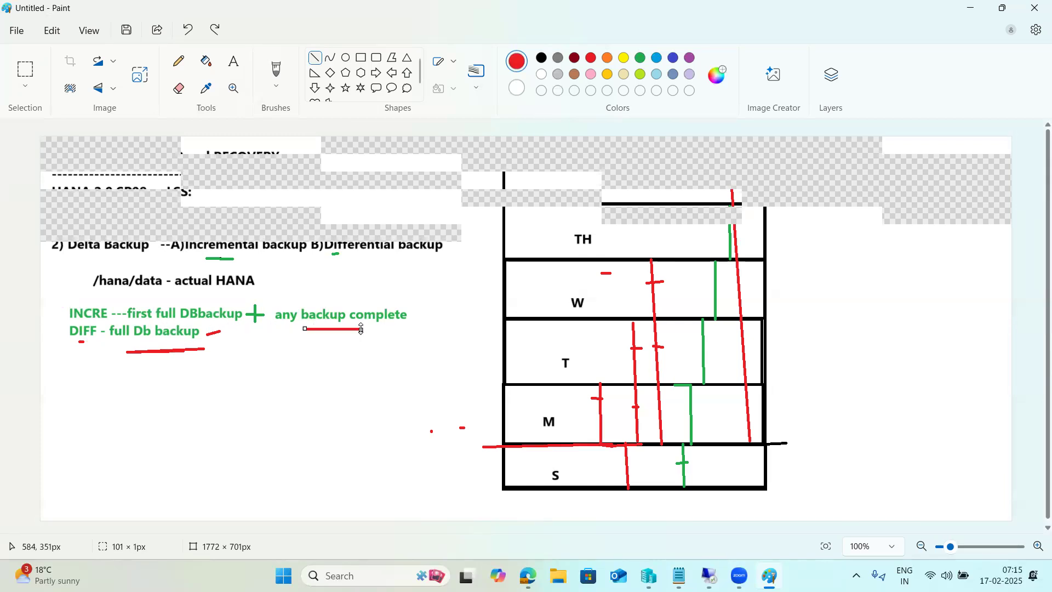
left_click_drag(368, 201, 388, 222)
left_click(402, 254)
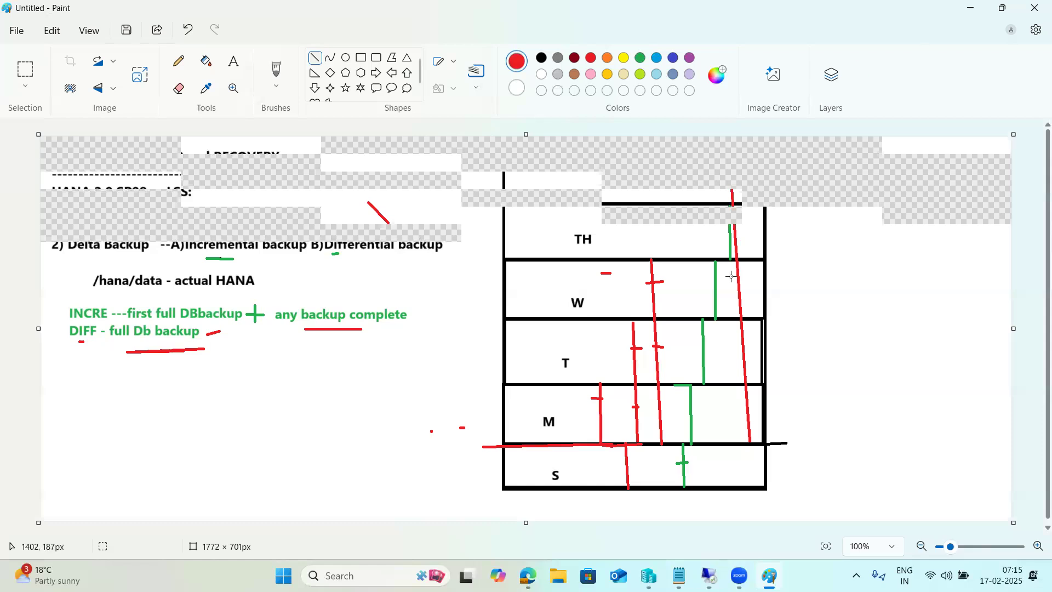
- Undo all drawings and notes until the canvas is blank, then close Paint
key("ctrl+z")
key("ctrl+z")
key("ctrl+z")
key("ctrl+z")
key("ctrl+z")
key("ctrl+z")
key("ctrl+z")
key("ctrl+z")
key("ctrl+z")
key("ctrl+z")
key("ctrl+z")
key("ctrl+z")
key("ctrl+z")
key("ctrl+z")
key("ctrl+z")
key("ctrl+z")
key("ctrl+z")
key("ctrl+z")
key("ctrl+z")
key("ctrl+z")
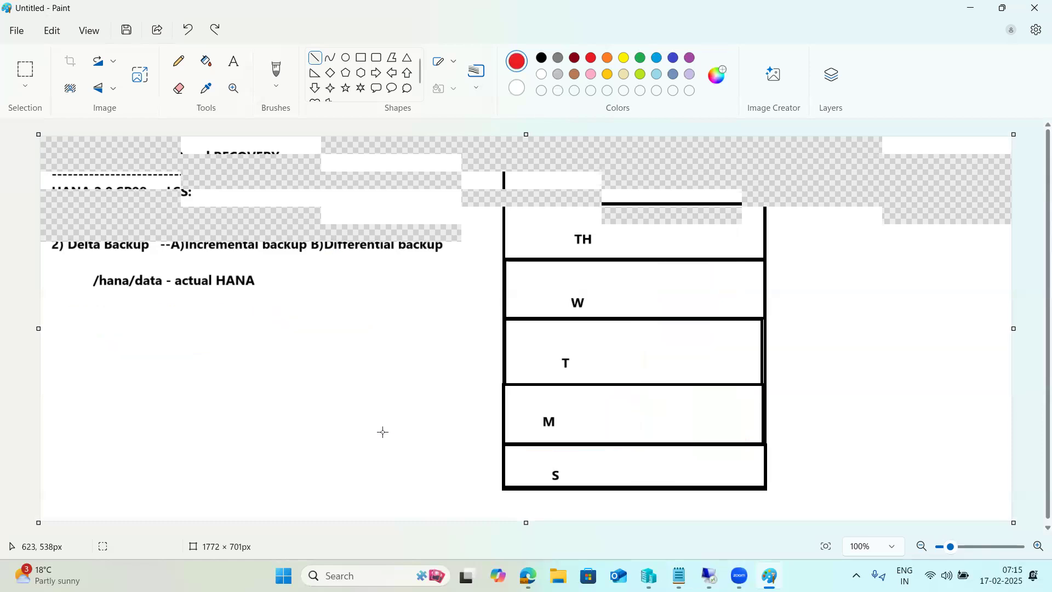
key("ctrl+z")
key("ctrl+z")
key("ctrl+z")
key("ctrl+z")
key("ctrl+z")
key("z")
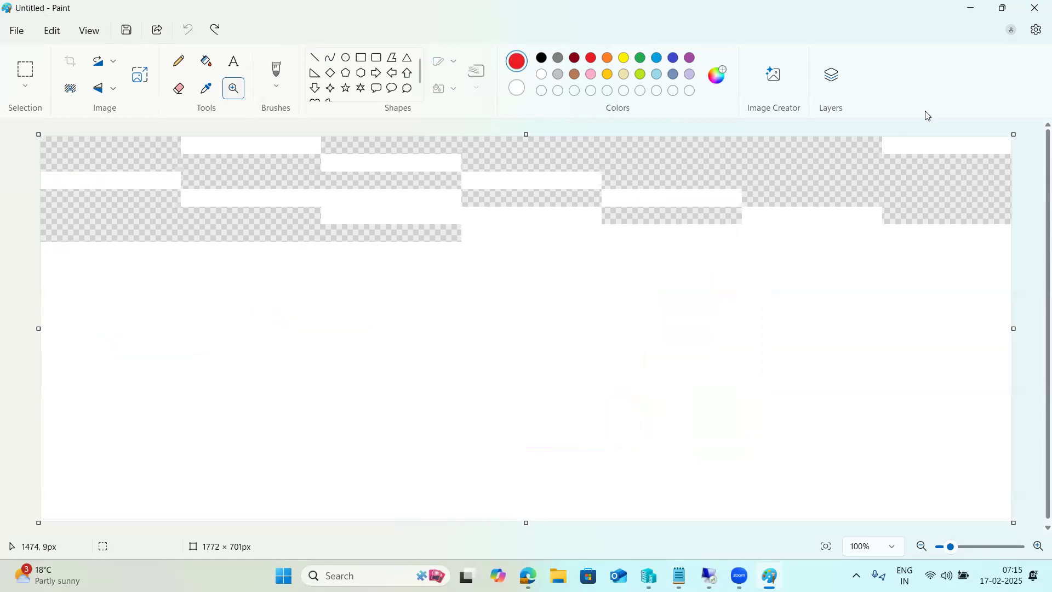
left_click(1037, 12)
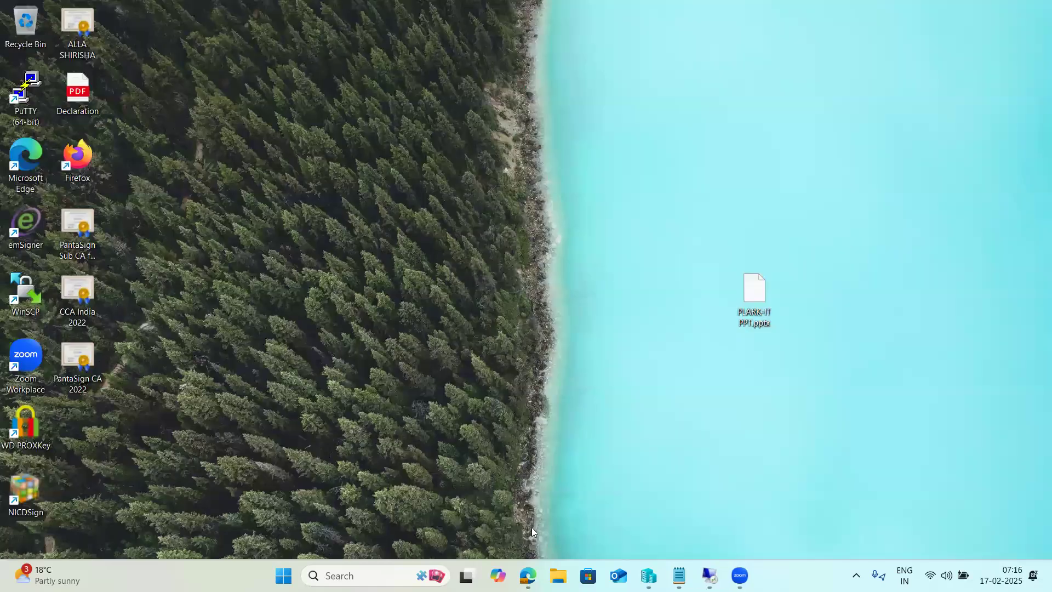
- Relaunch Paint from the Start menu's recent apps and select the Text tool
left_click(392, 573)
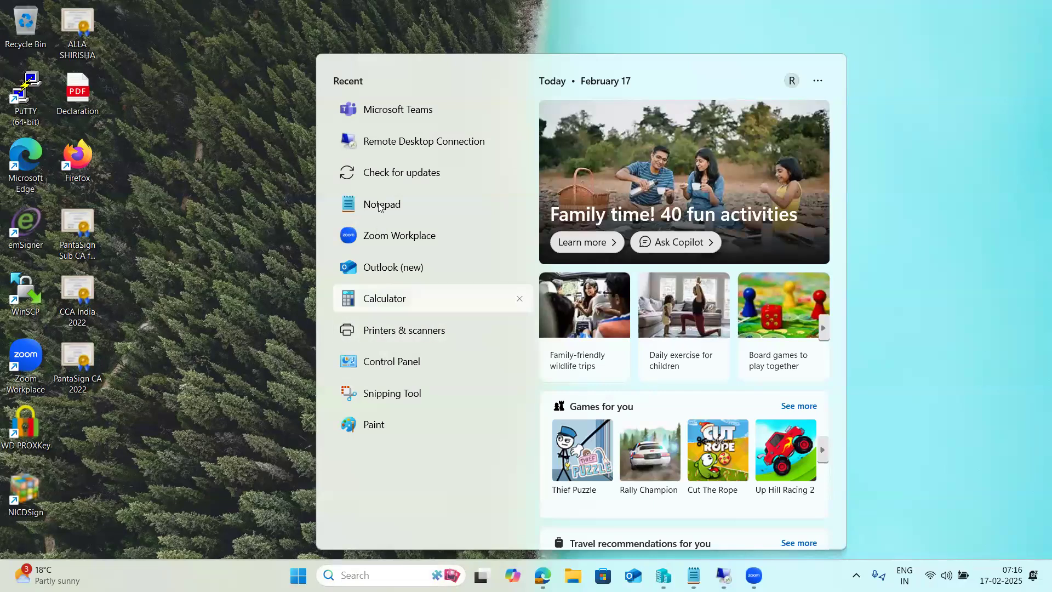
left_click(370, 432)
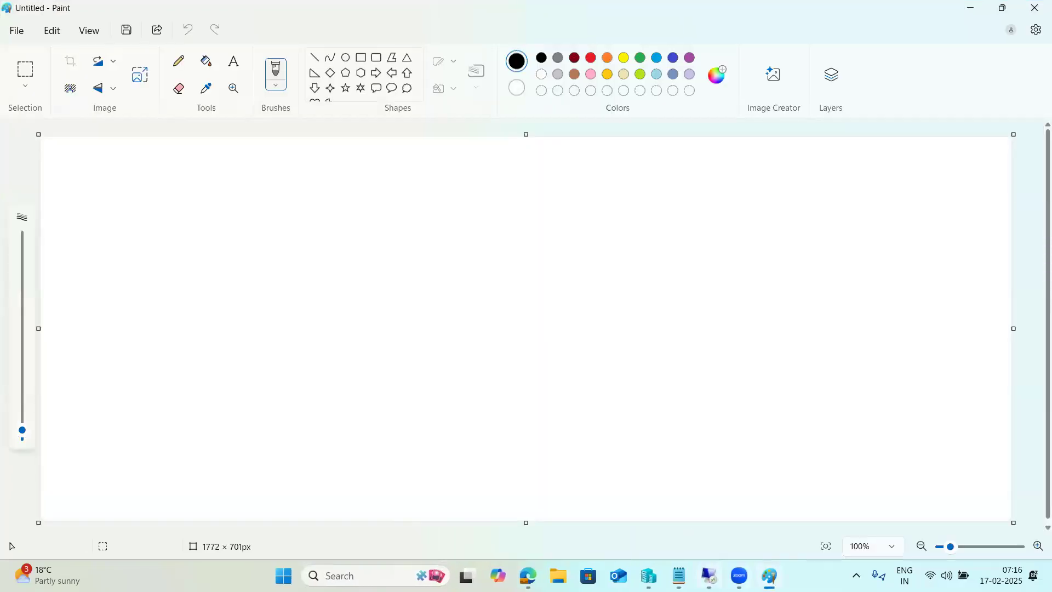
mouse_move(709, 575)
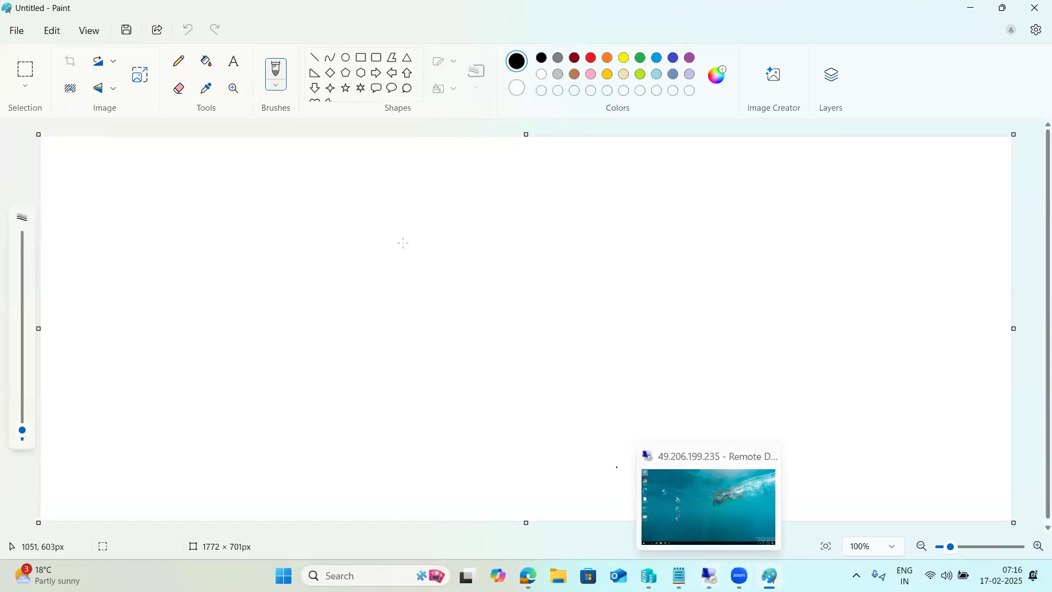
left_click(234, 62)
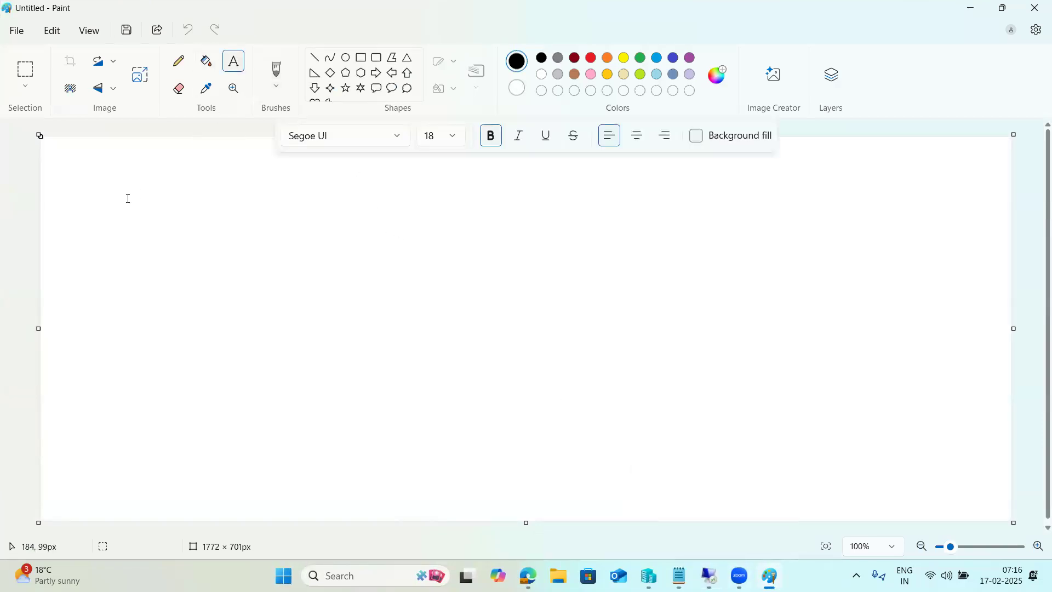
- Type 'SUN - FULL', 'MON-SAT-INCRE', '--Daily full backup', '--SUN FULL+every day - DIFF' and highlight the daily line
left_click_drag(59, 141, 1007, 518)
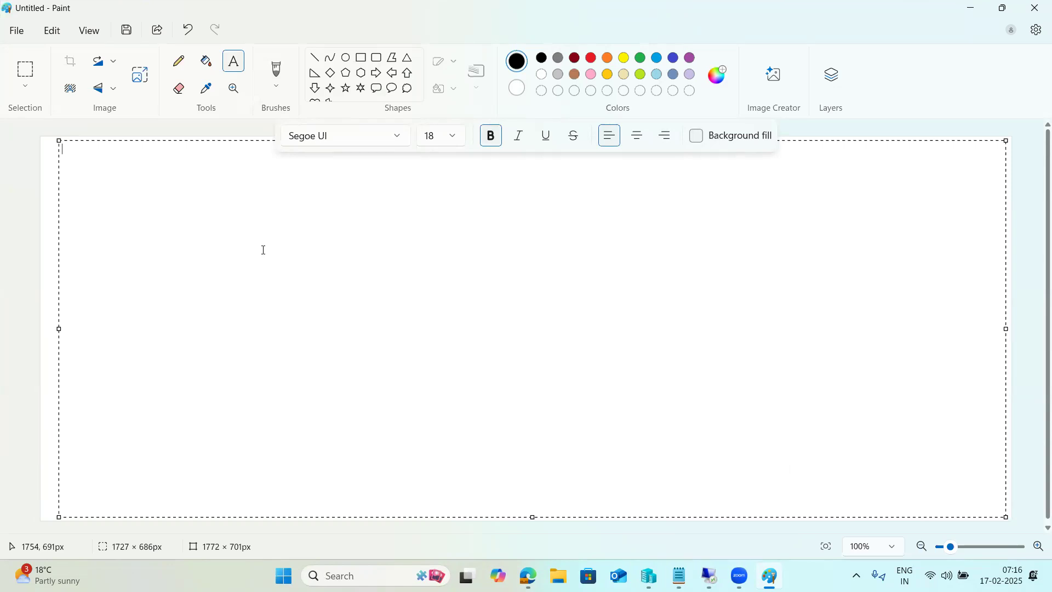
type("SUN - FULL ")
type("MON-")
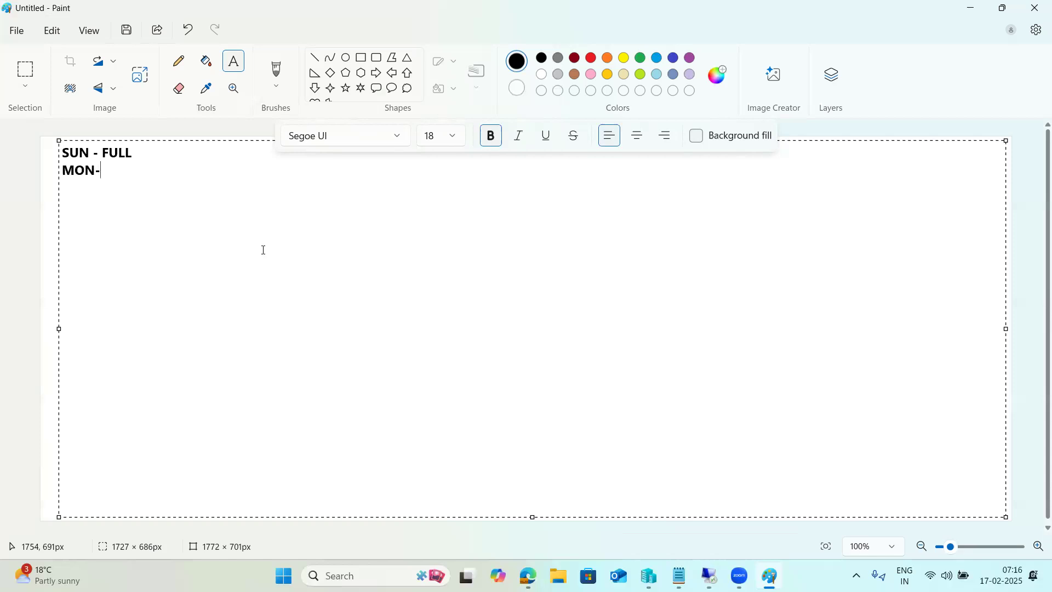
type("SA")
type("T")
type("-INCRE   ")
type("--Daily")
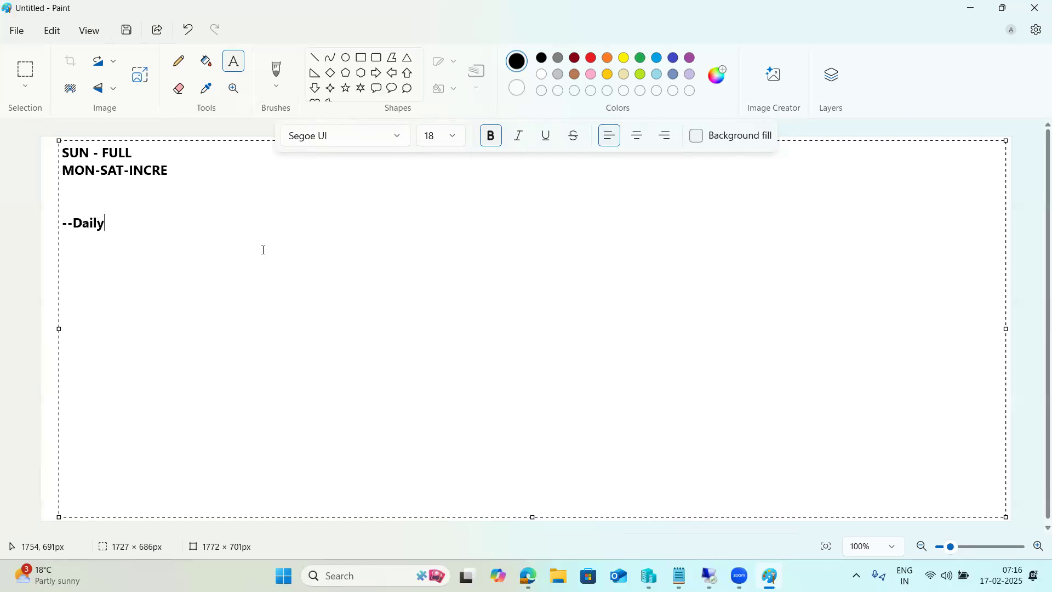
type(" full back")
type("up  ")
type("--")
type("SUN")
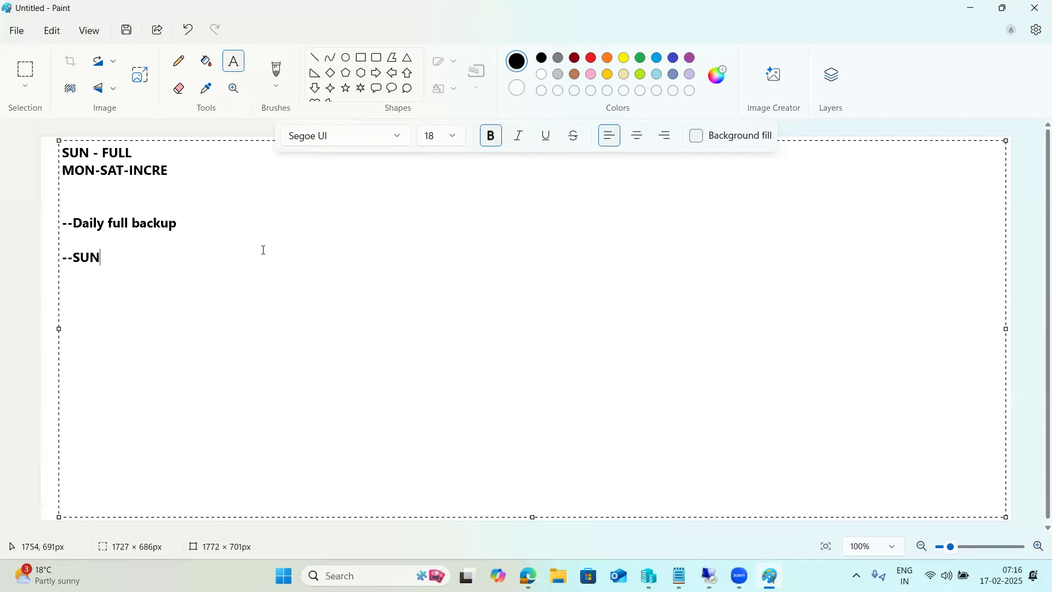
type(" FULL+every ")
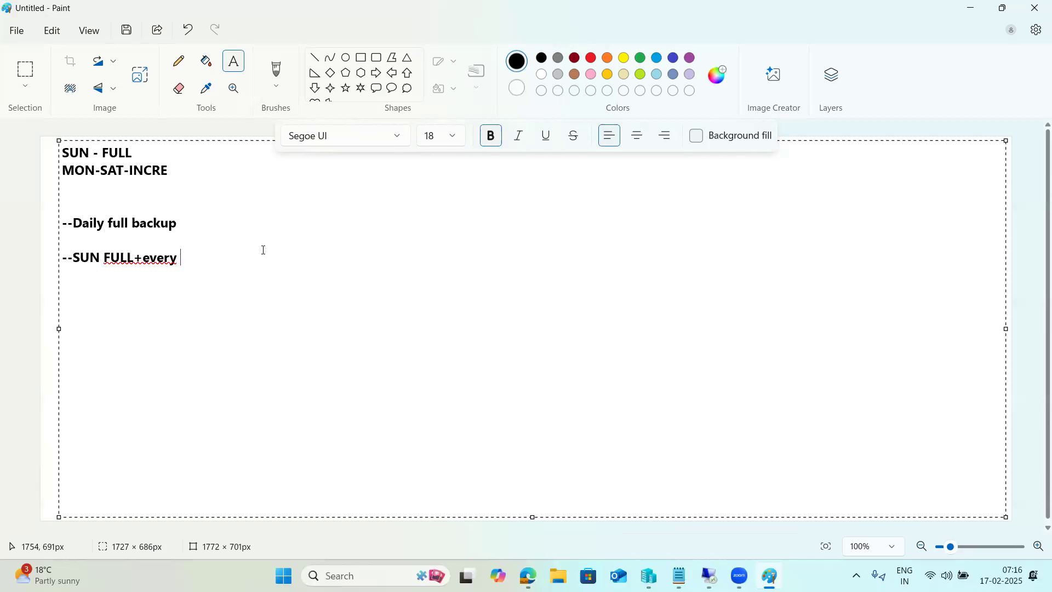
type("day - DIFF")
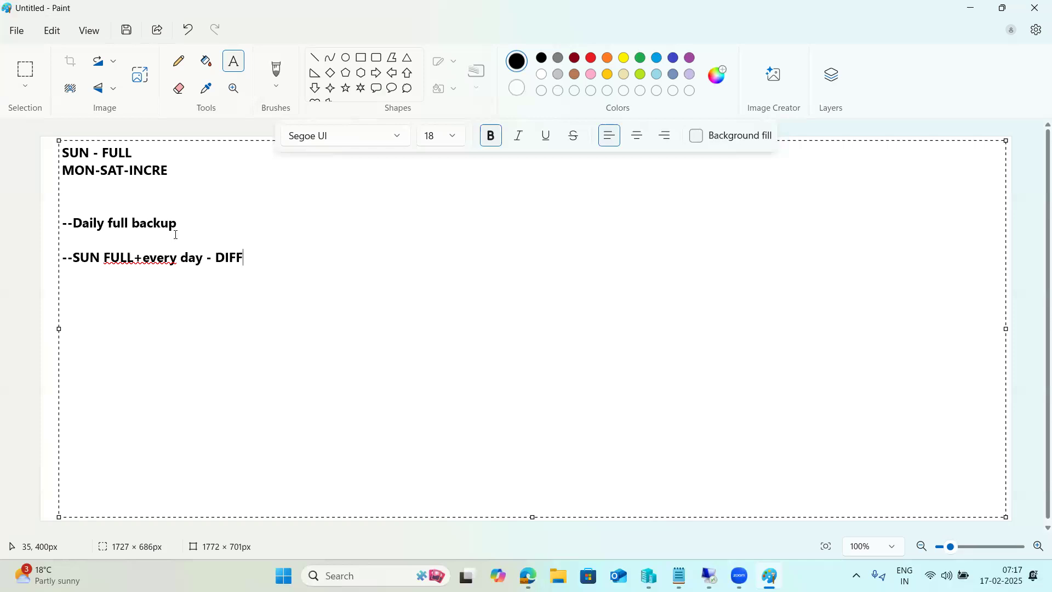
left_click_drag(186, 225, 65, 225)
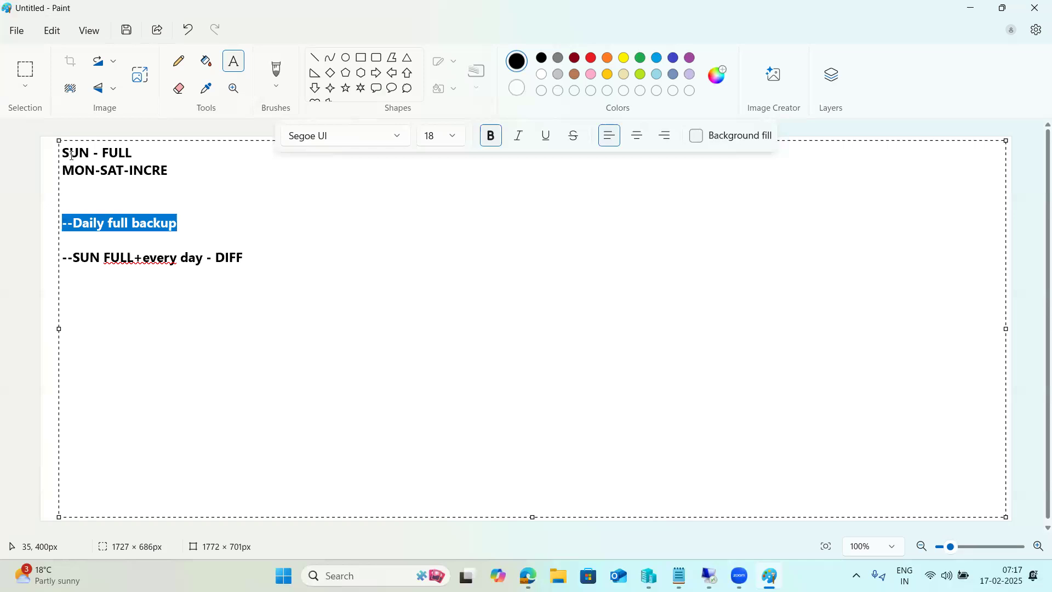
- Highlight the SAT-INCRE part of the second note, then switch to the remote desktop session
left_click(145, 170)
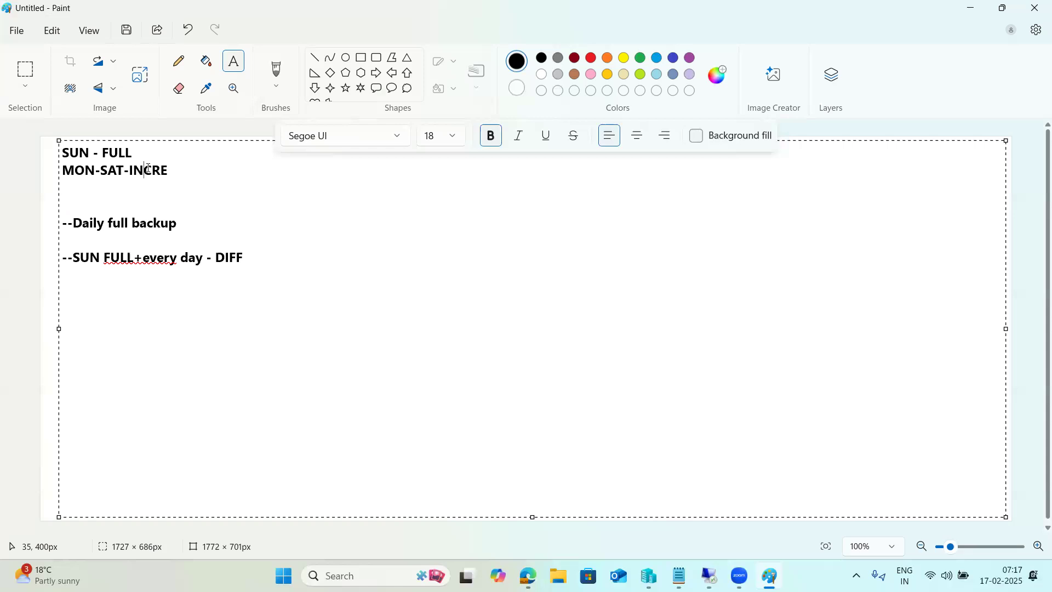
left_click_drag(176, 170, 108, 170)
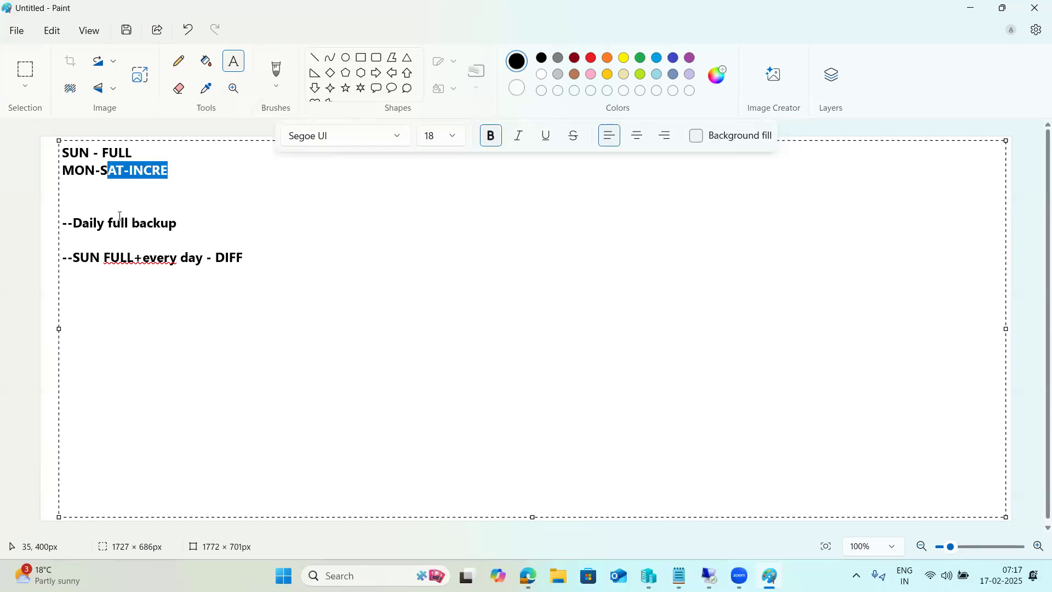
left_click_drag(80, 153, 171, 175)
left_click(707, 502)
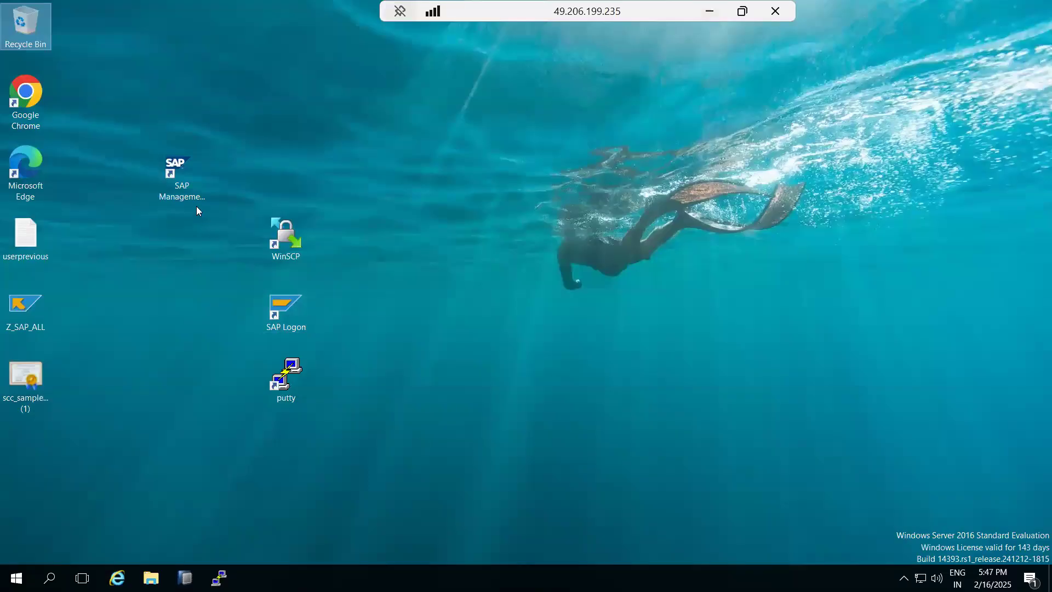
- Launch SAP HANA Studio, dismiss its launcher, and narrow the Systems panel to widen the SQL console
left_click(186, 578)
left_click(606, 330)
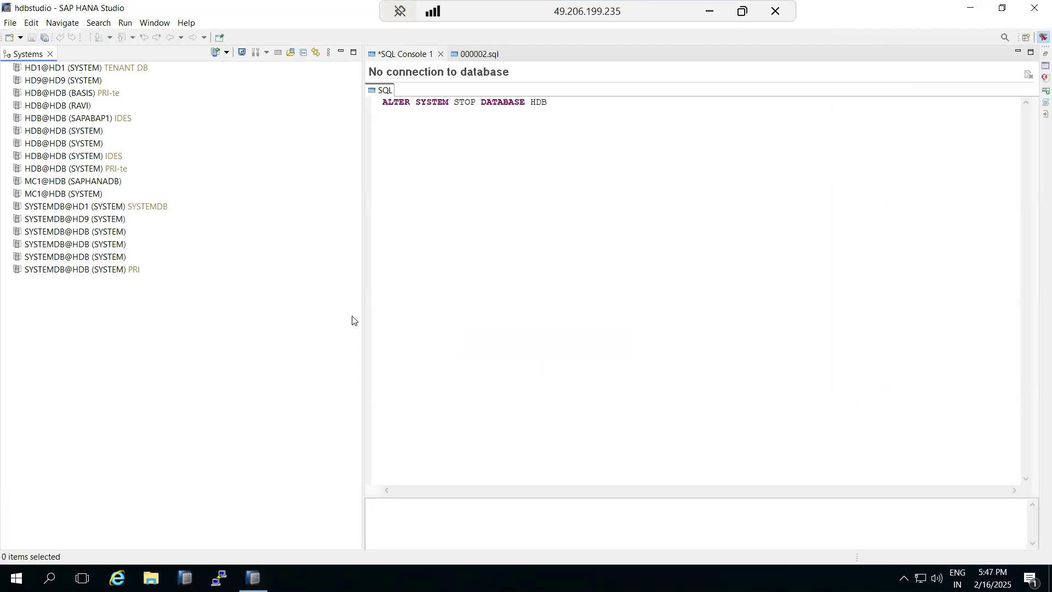
left_click_drag(364, 322, 270, 320)
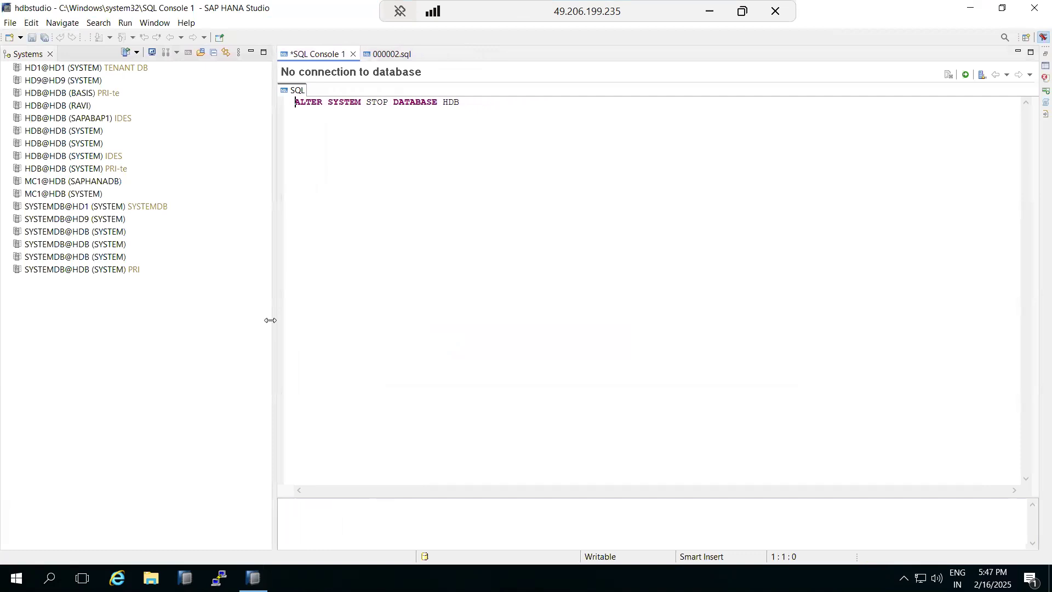
- Clear the highlight in Paint, then return to HANA Studio and connect to SYSTEMDB@HDB (SYSTEM) PRI
left_click(710, 12)
left_click(386, 458)
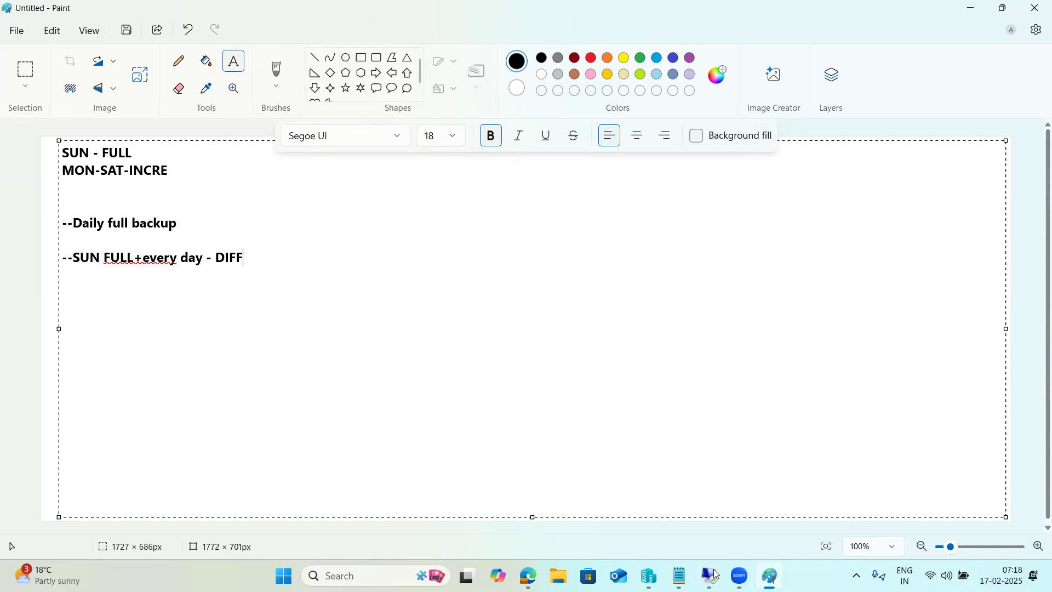
mouse_move(712, 575)
left_click(708, 512)
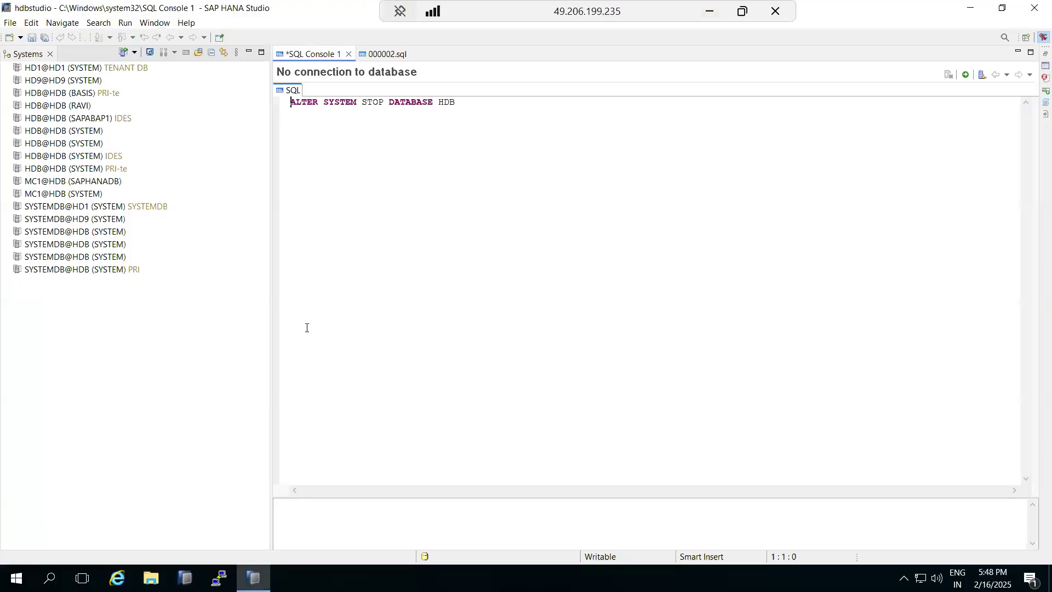
left_click(253, 578)
left_click(253, 578)
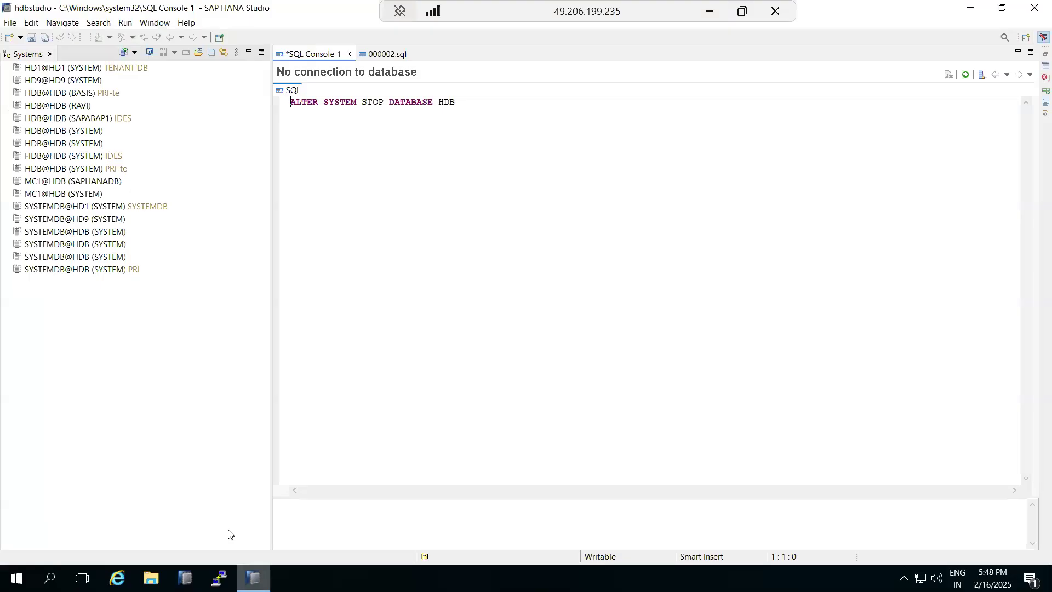
double_click(91, 270)
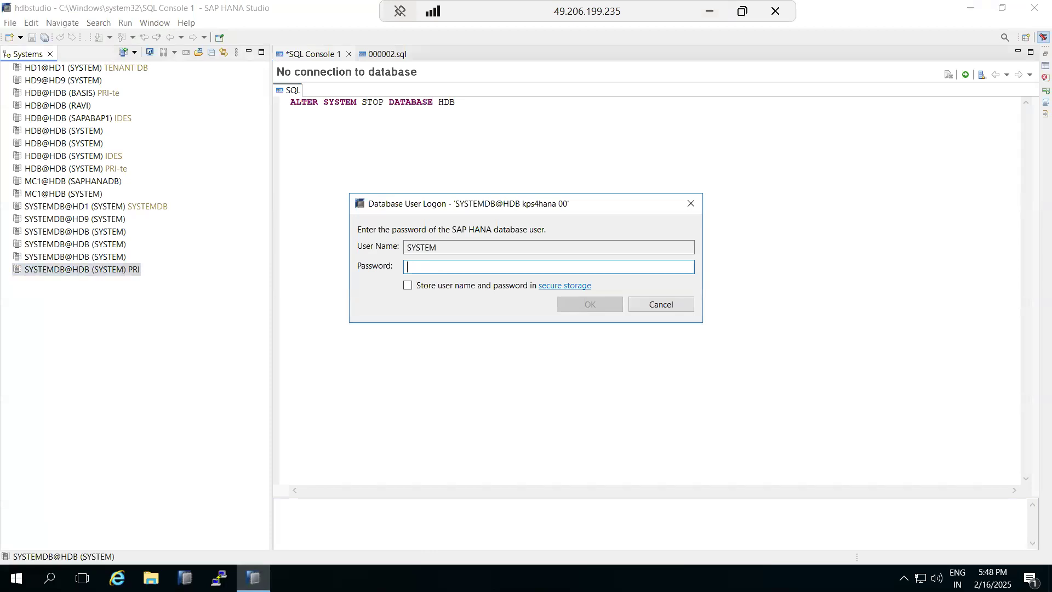
- Enter the SYSTEM user's password, then choose Backup and Recovery > Back Up System Database on SYSTEMDB@HDB
type("*******")
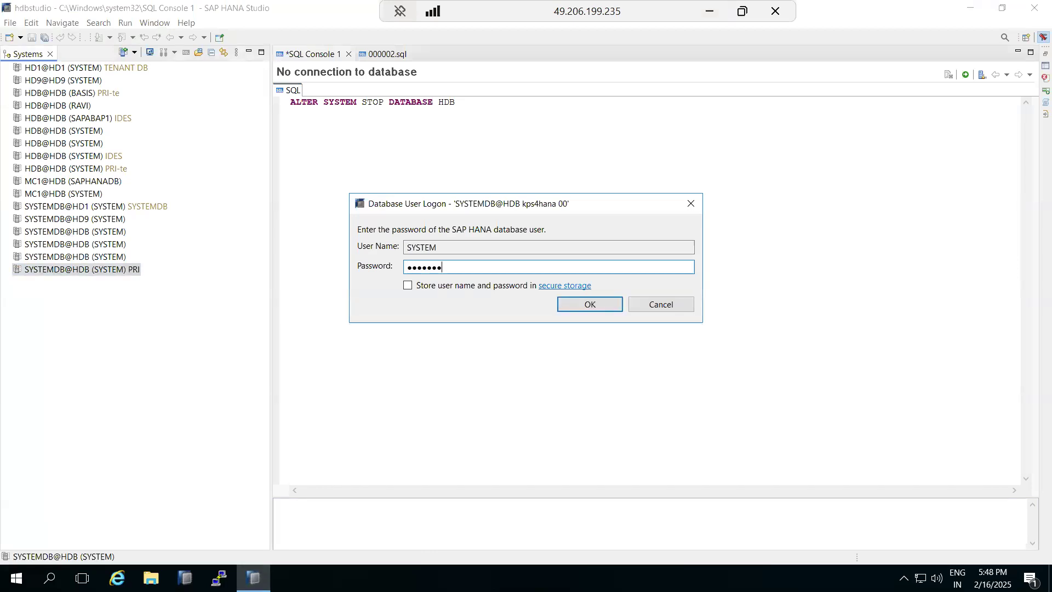
key("Return")
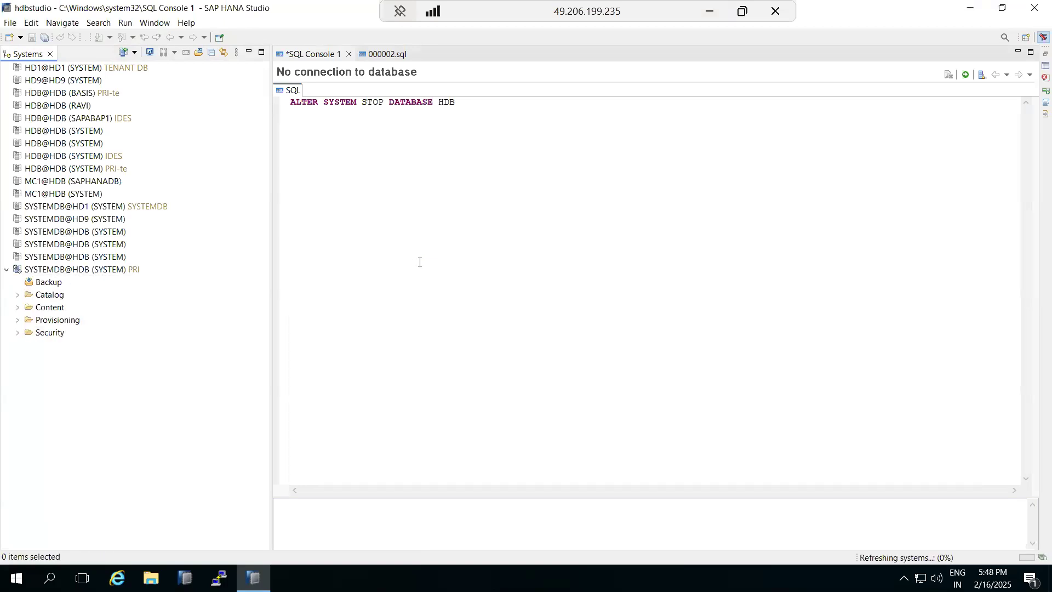
right_click(45, 272)
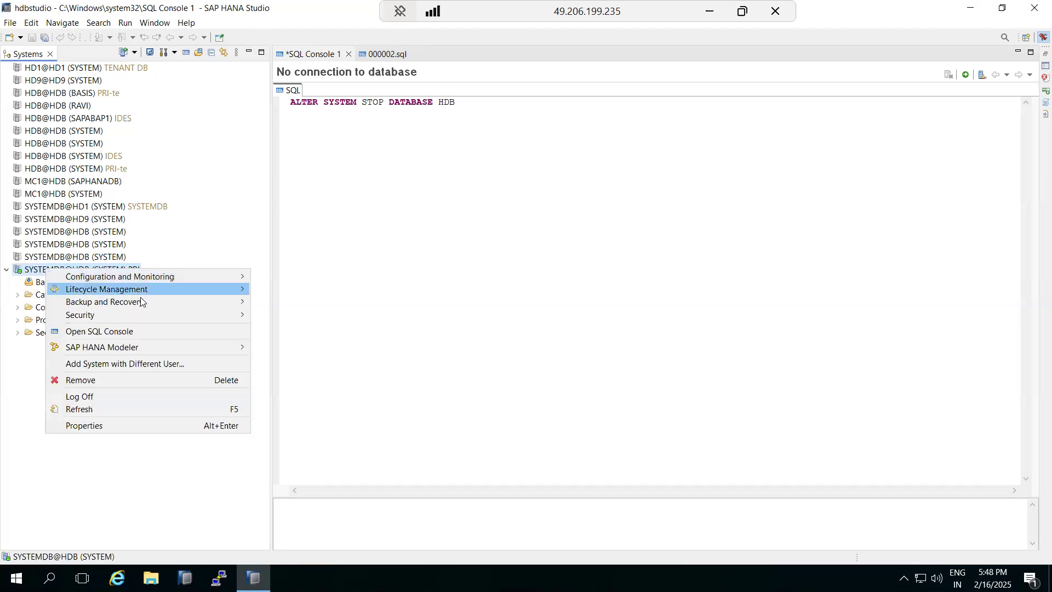
mouse_move(150, 304)
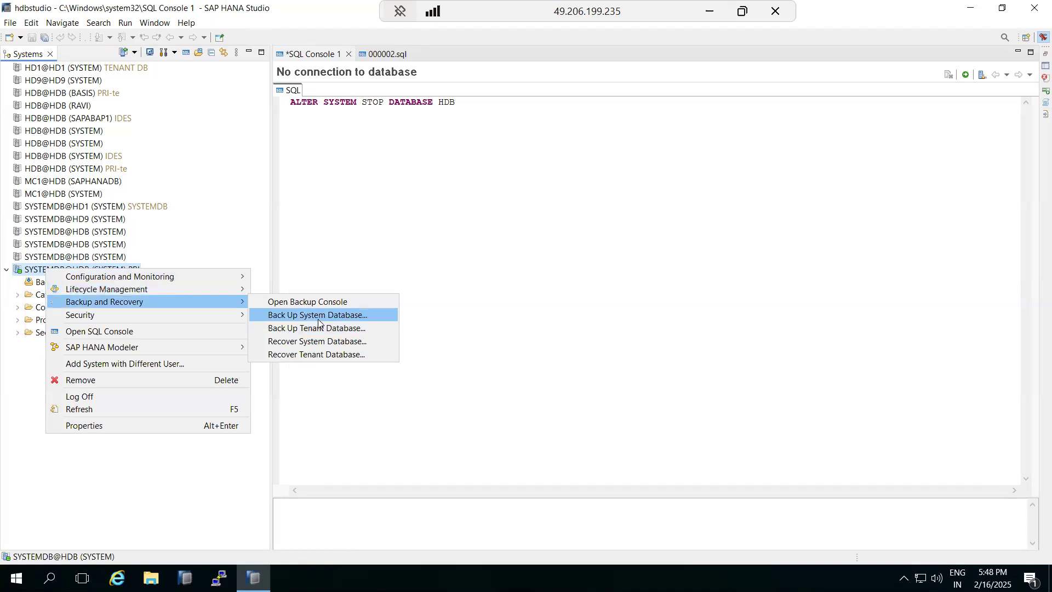
left_click(316, 316)
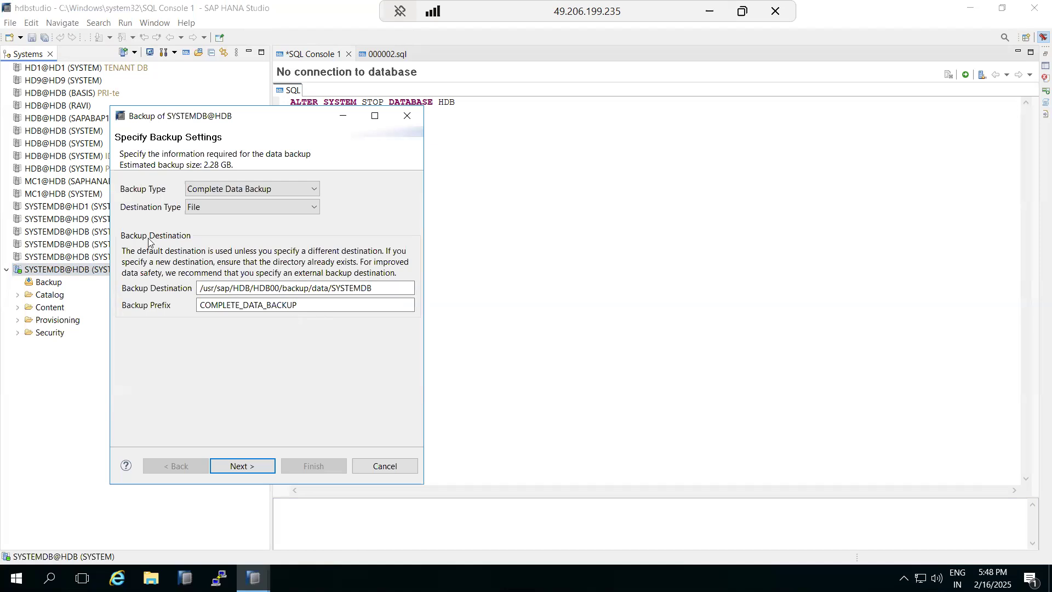
- Set the backup type to Differential Data Backup and review the DIFF_ prefix and destination path
left_click(204, 188)
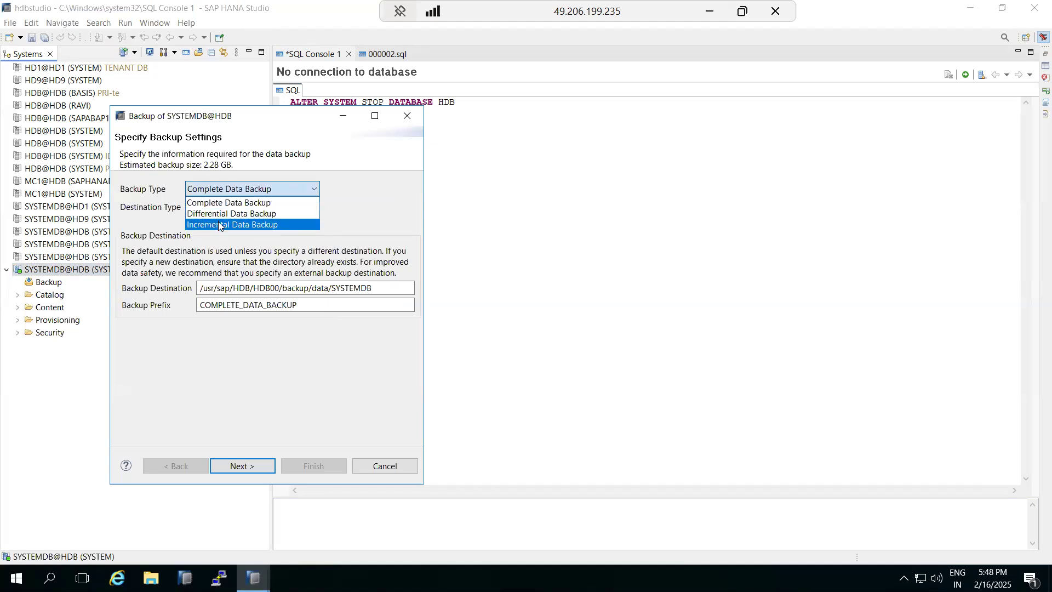
left_click(218, 225)
left_click(222, 188)
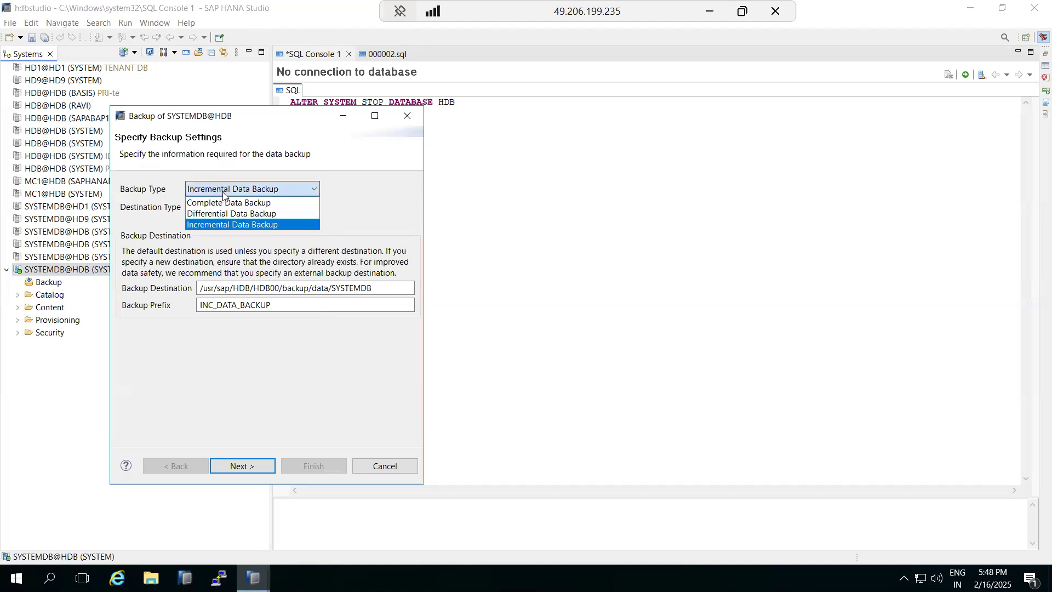
left_click(213, 308)
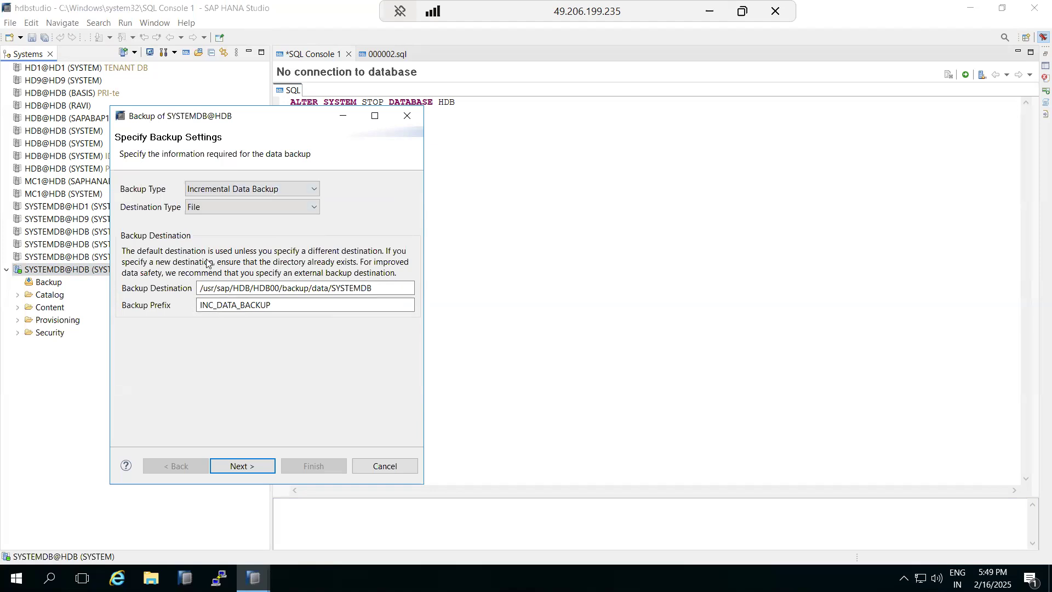
left_click(230, 190)
left_click(231, 214)
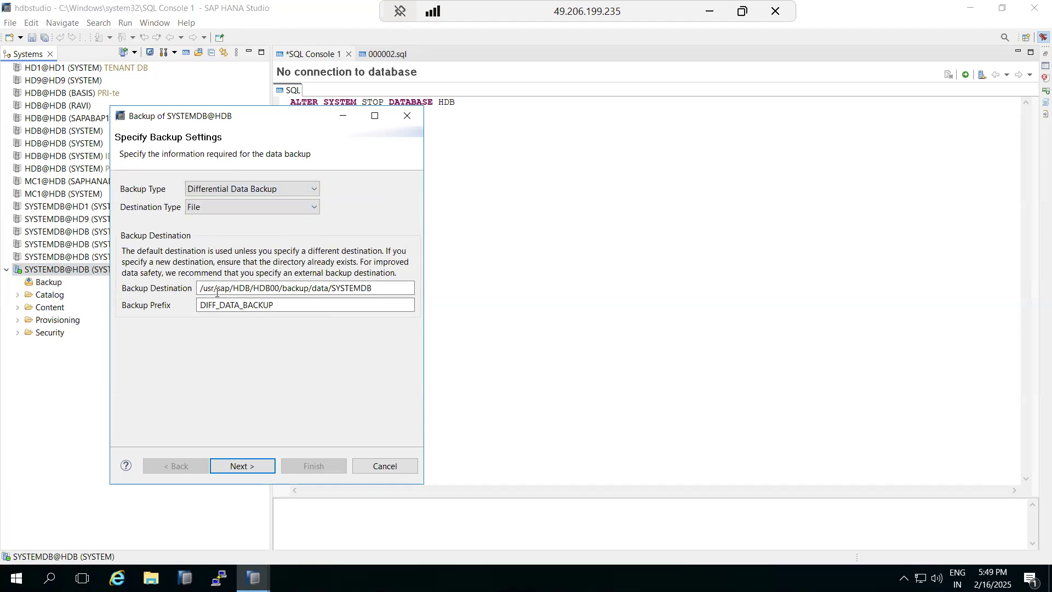
left_click_drag(220, 306, 183, 297)
left_click_drag(373, 287, 193, 283)
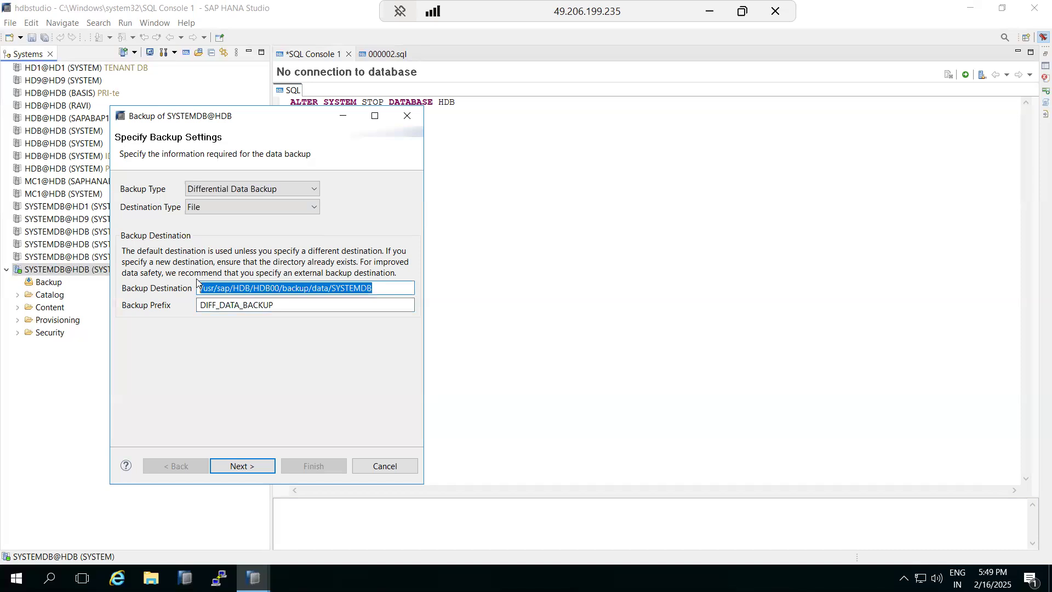
- Run the differential backup, note the missing-full-backup error, and close the summary
left_click(241, 467)
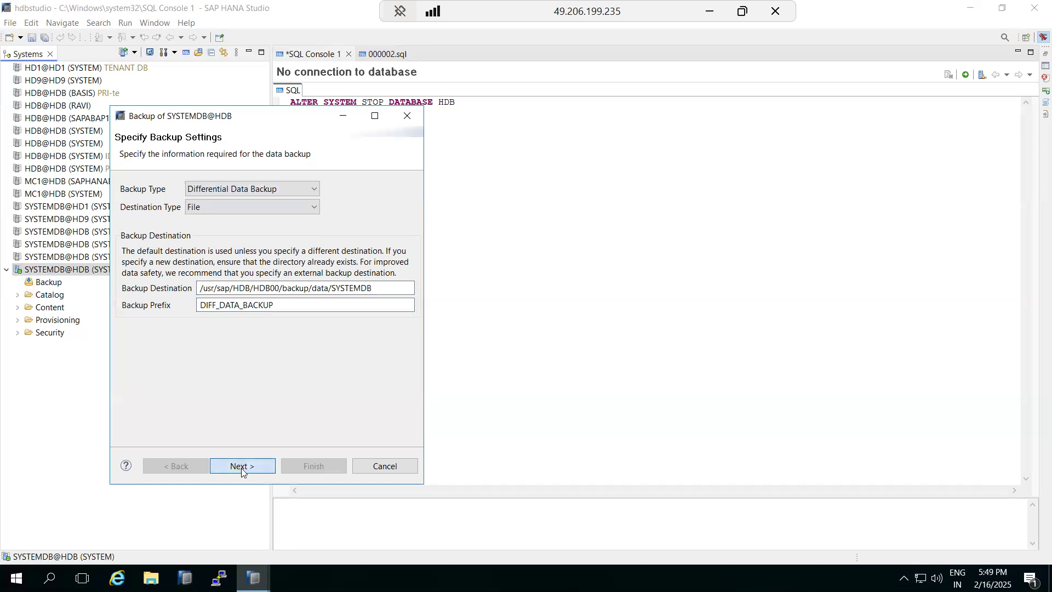
left_click(301, 465)
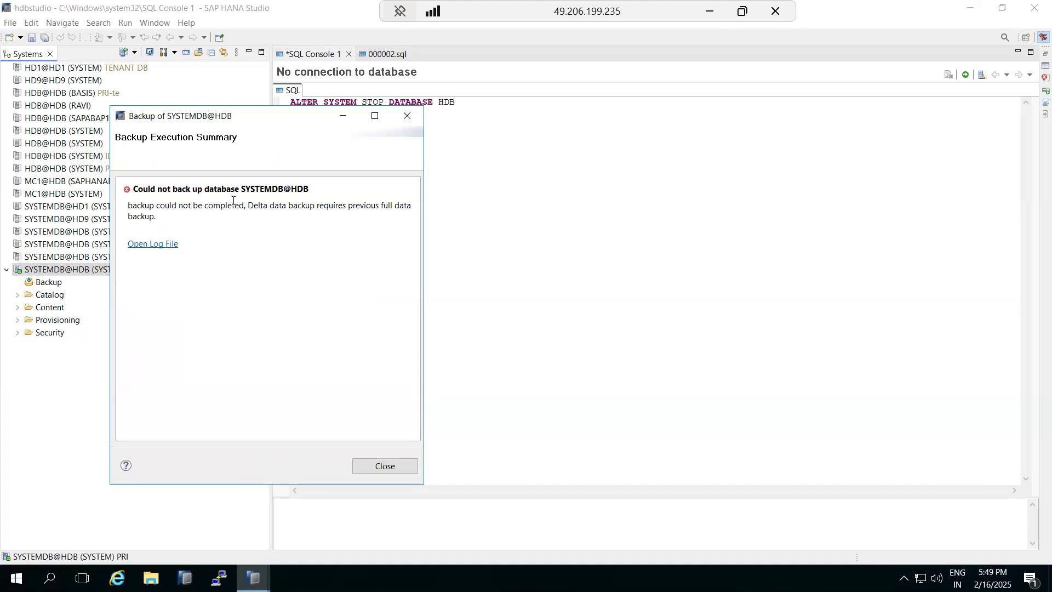
left_click_drag(351, 209, 384, 217)
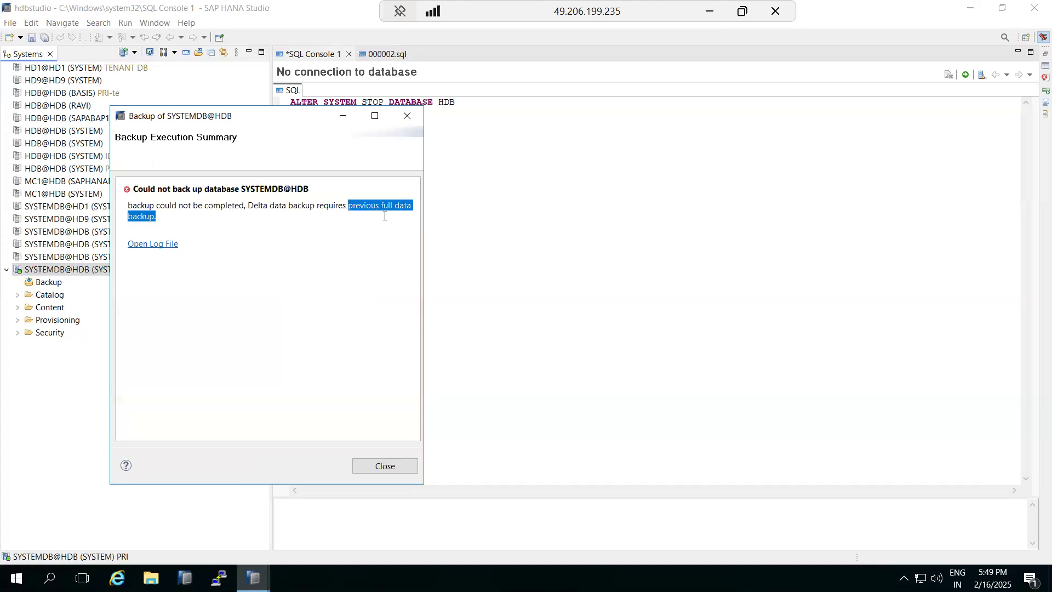
left_click(365, 464)
right_click(67, 267)
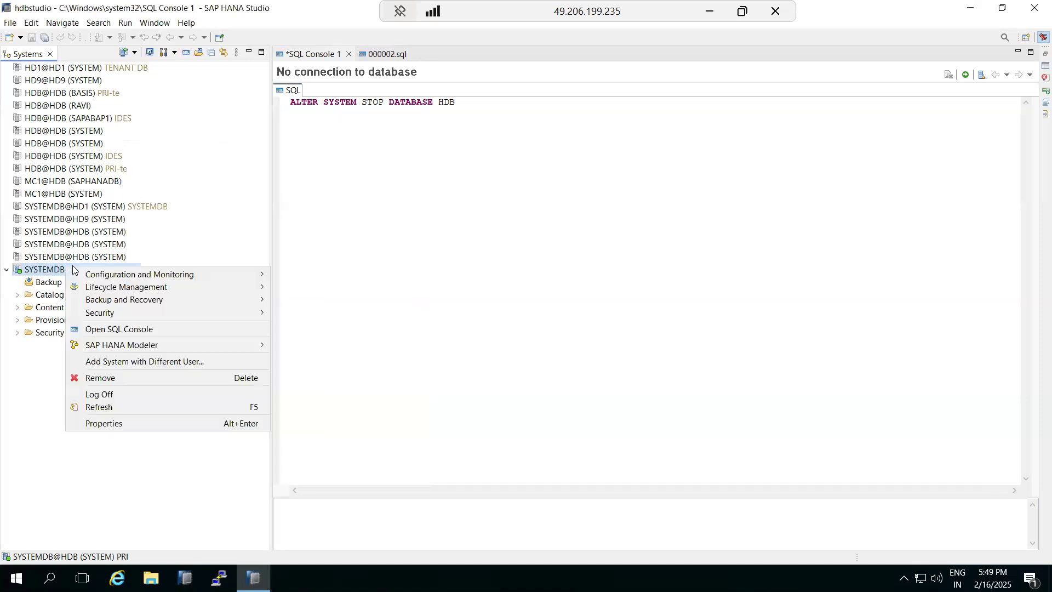
- Back up the system database with default Complete Data Backup to File settings, then close the summary
mouse_move(243, 307)
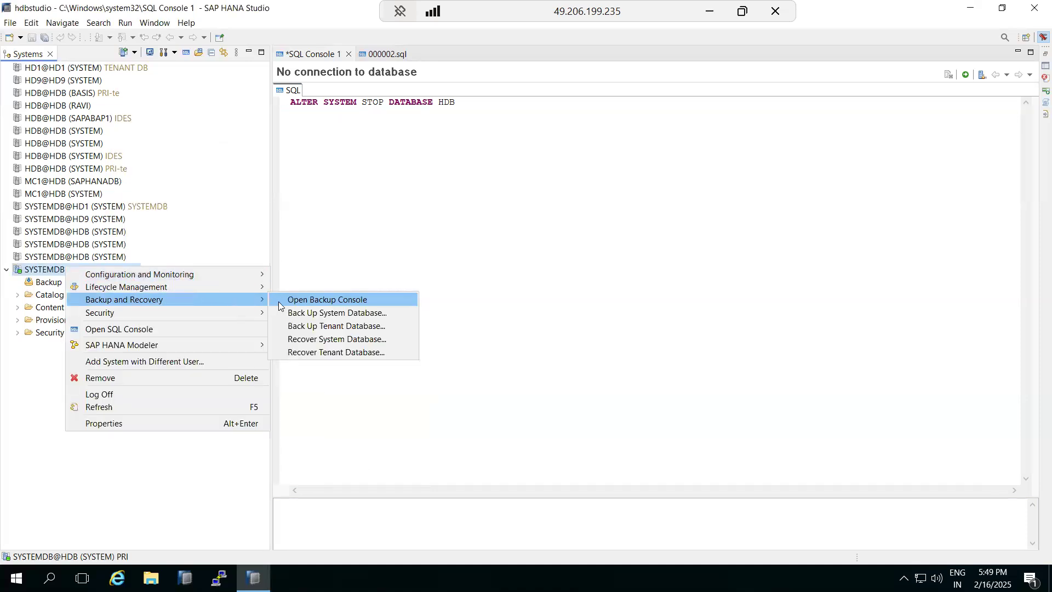
left_click(320, 312)
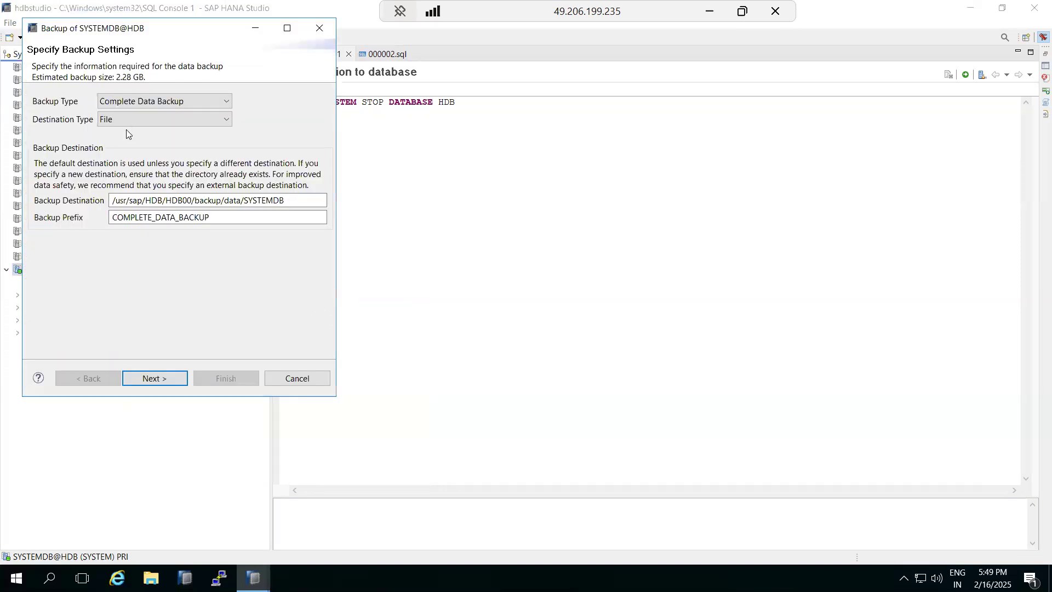
left_click(155, 377)
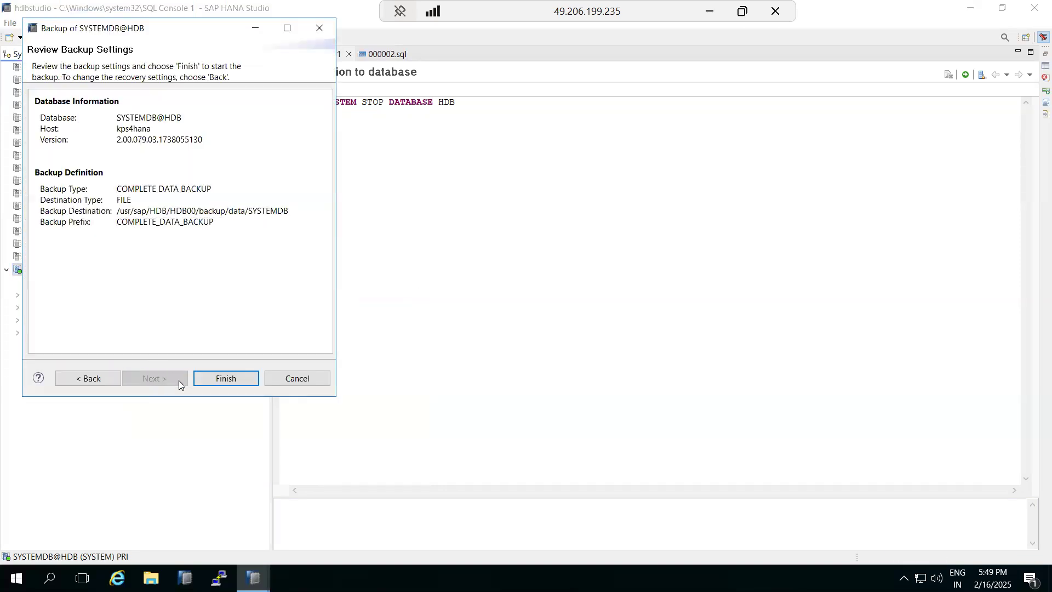
left_click(218, 381)
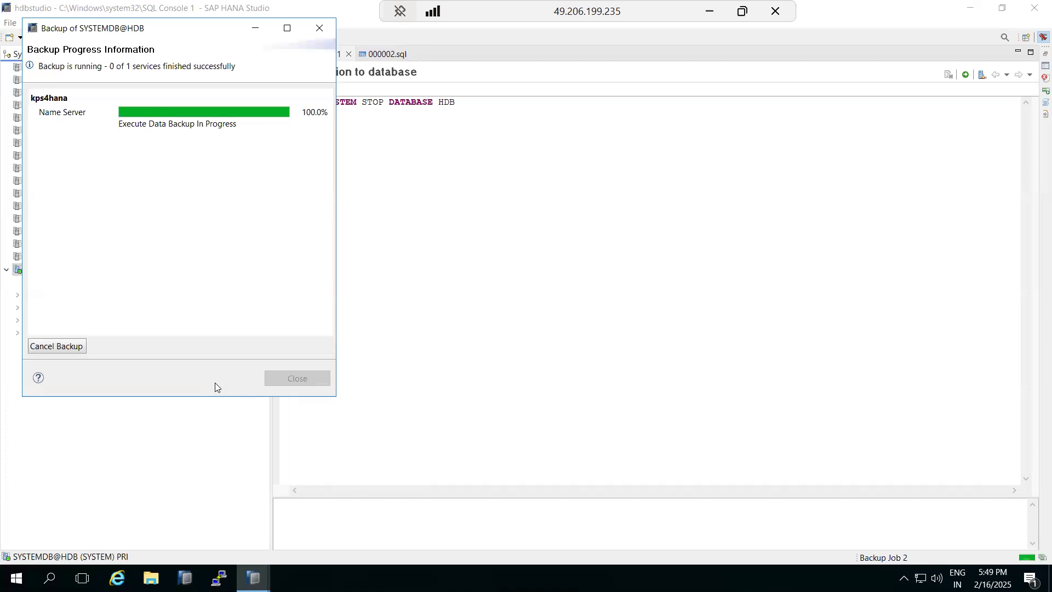
left_click(296, 378)
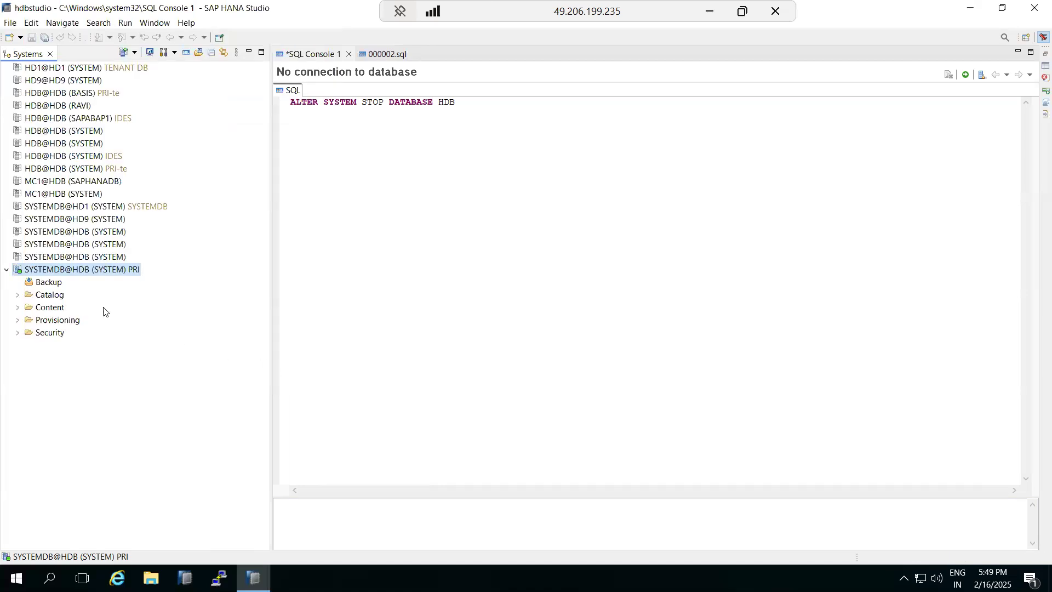
- Back up tenant database HDB with default complete data backup settings and close the 2-volume summary
right_click(68, 277)
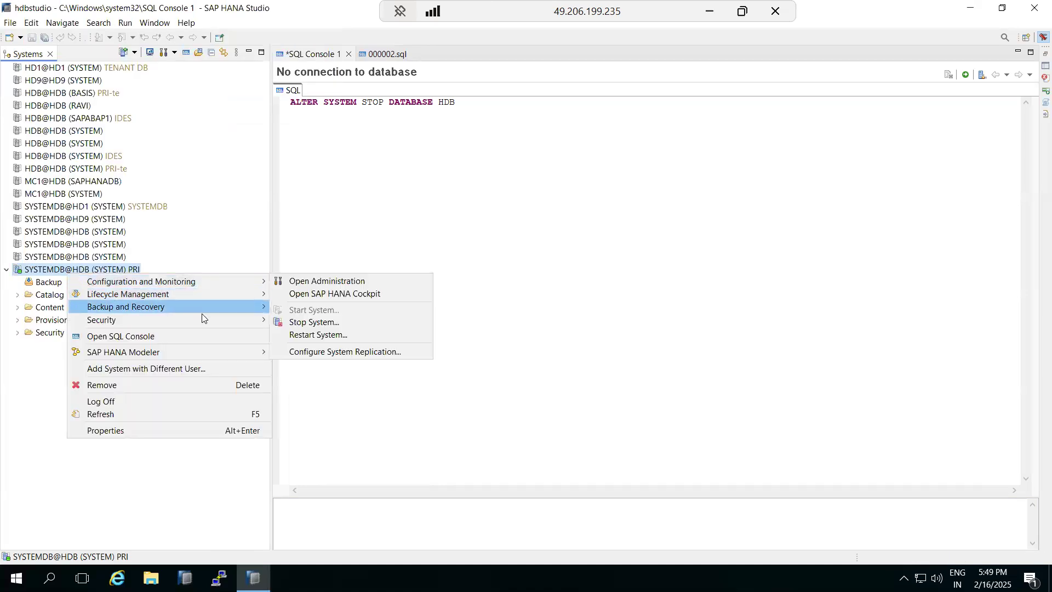
mouse_move(255, 310)
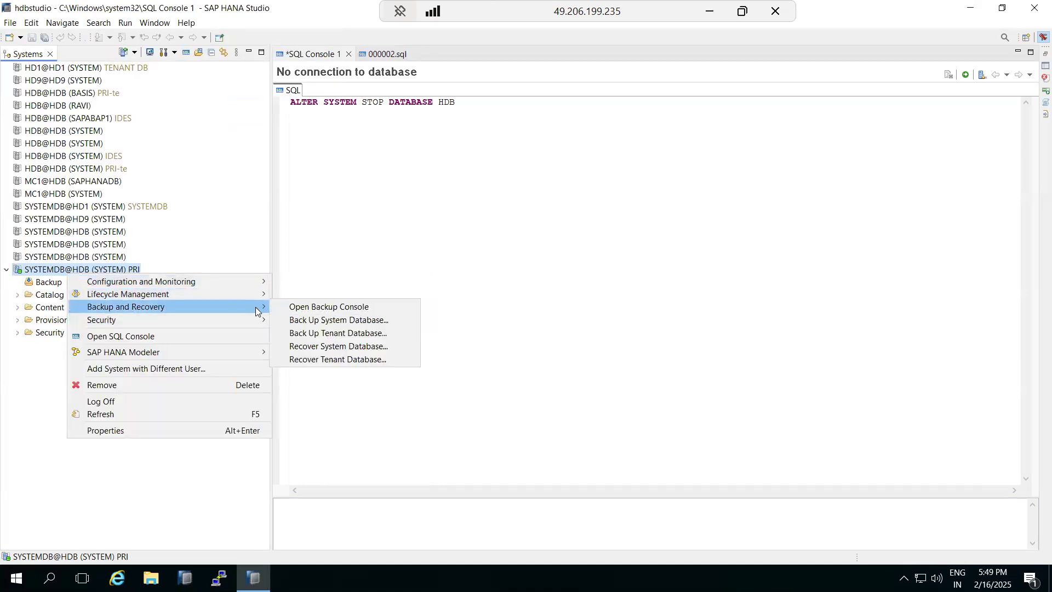
left_click(329, 332)
left_click(64, 131)
left_click(173, 396)
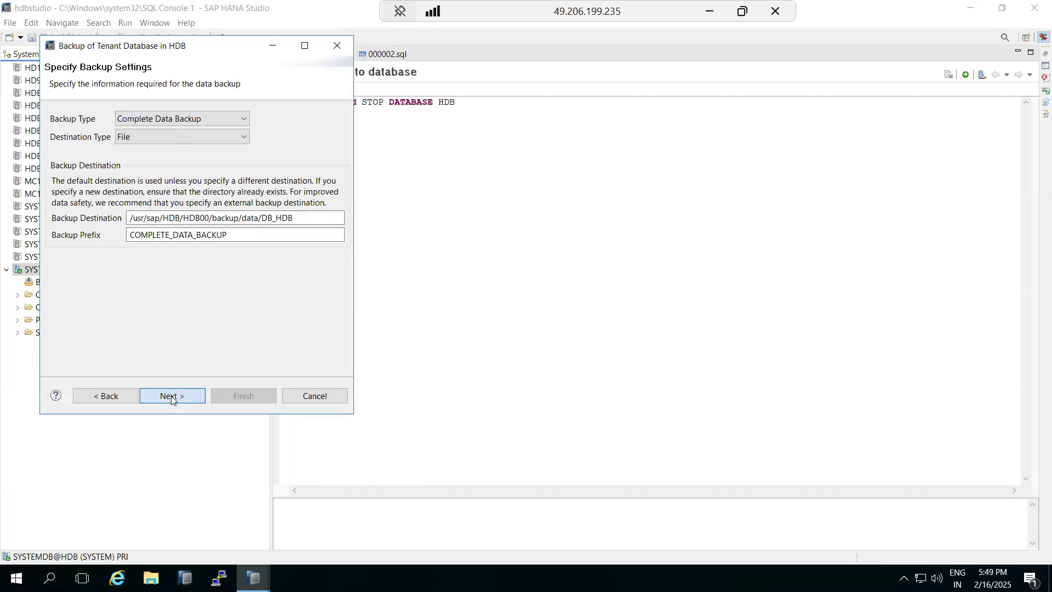
left_click(171, 395)
left_click(242, 396)
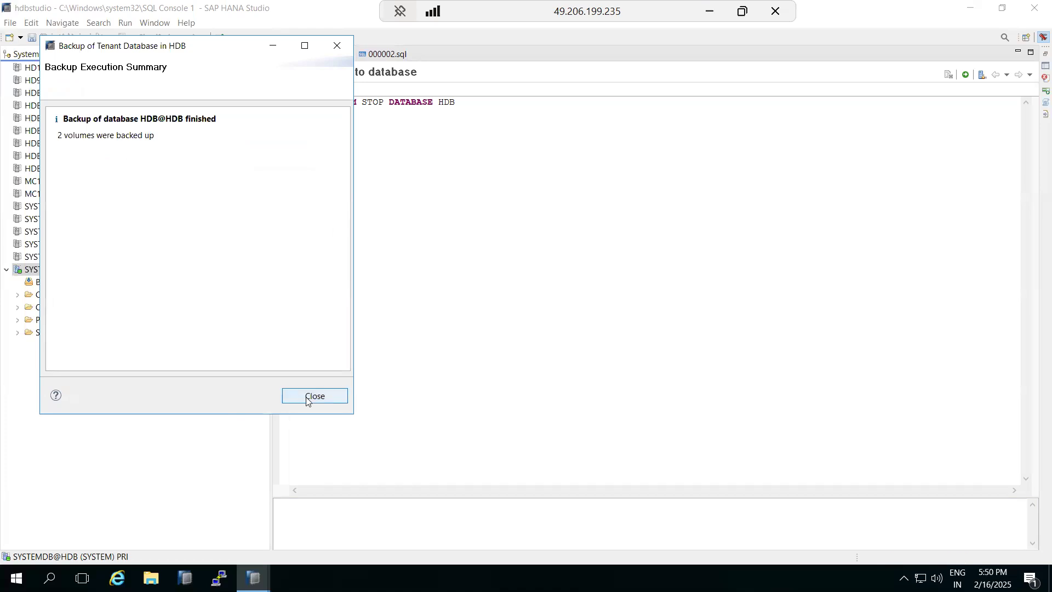
left_click(307, 396)
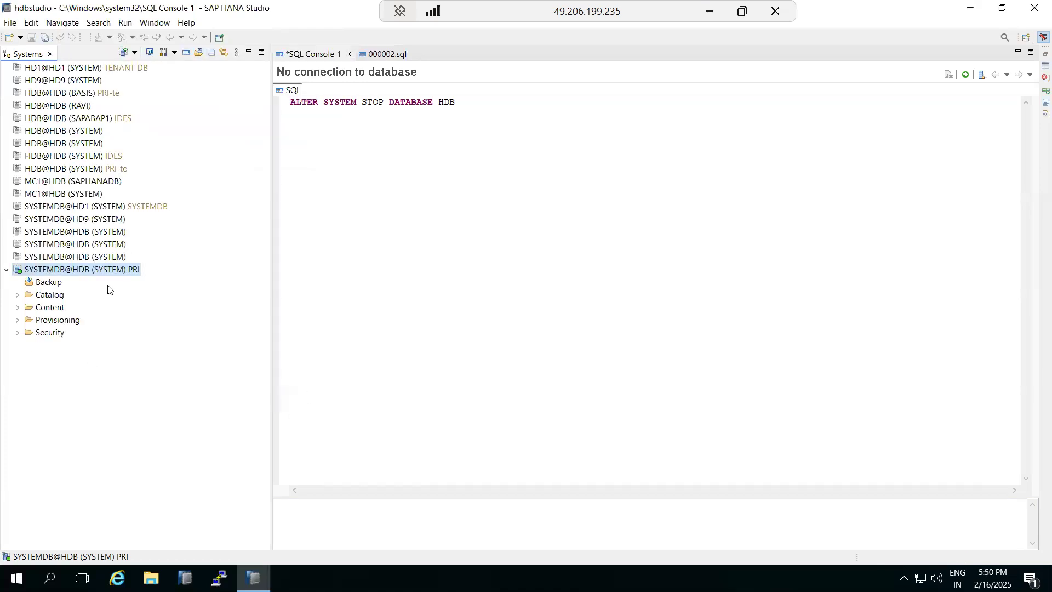
- Open the SYSTEMDB backup catalog and highlight the latest backup's start time
double_click(44, 282)
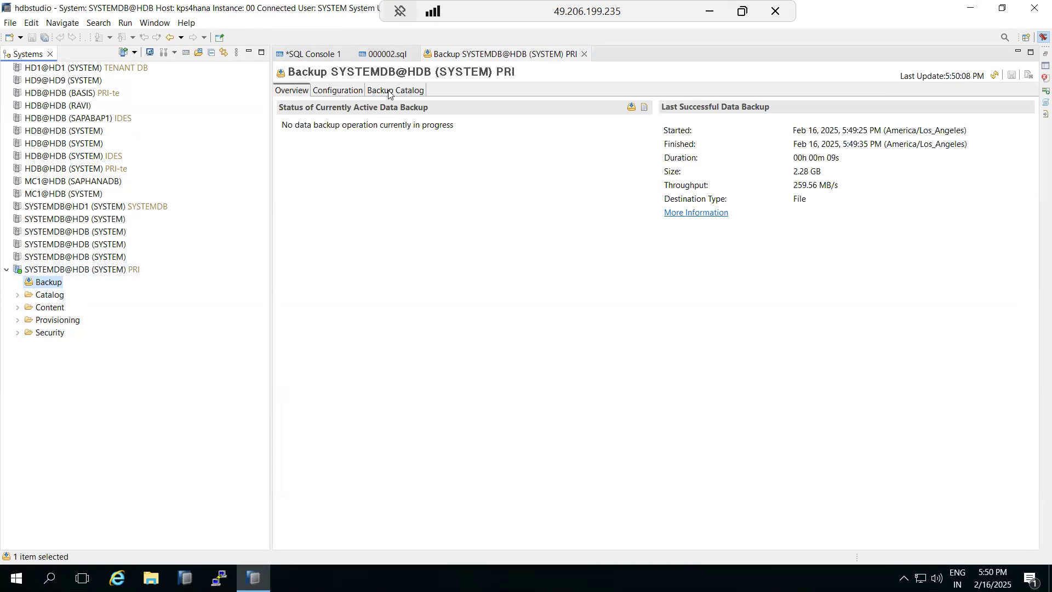
left_click(390, 91)
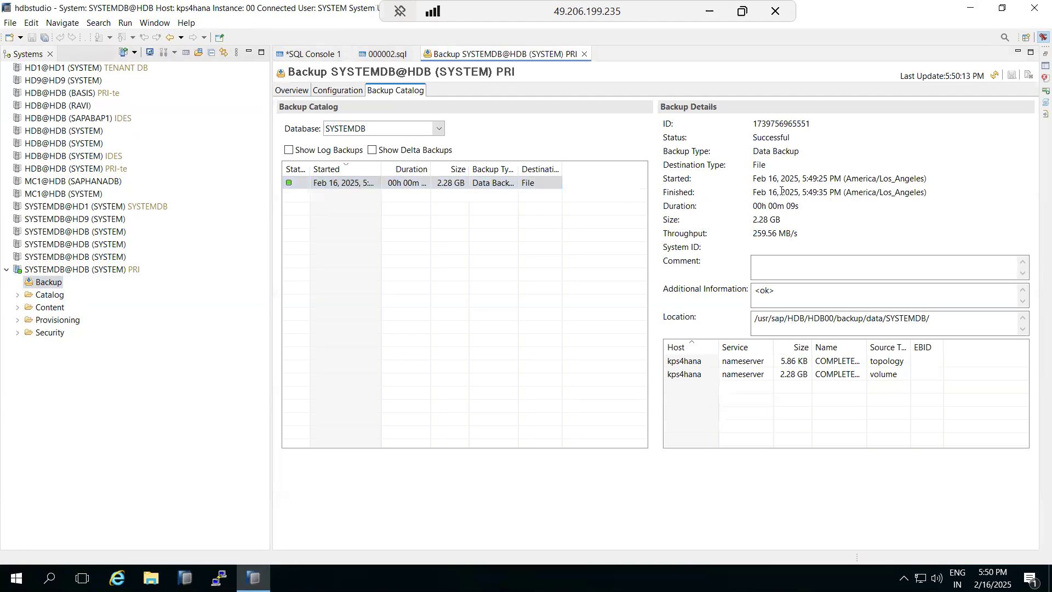
left_click_drag(793, 184, 815, 193)
- Show delta and log backups in the catalog, select the complete data backup, then view the configuration
left_click(372, 150)
left_click(341, 154)
left_click(361, 201)
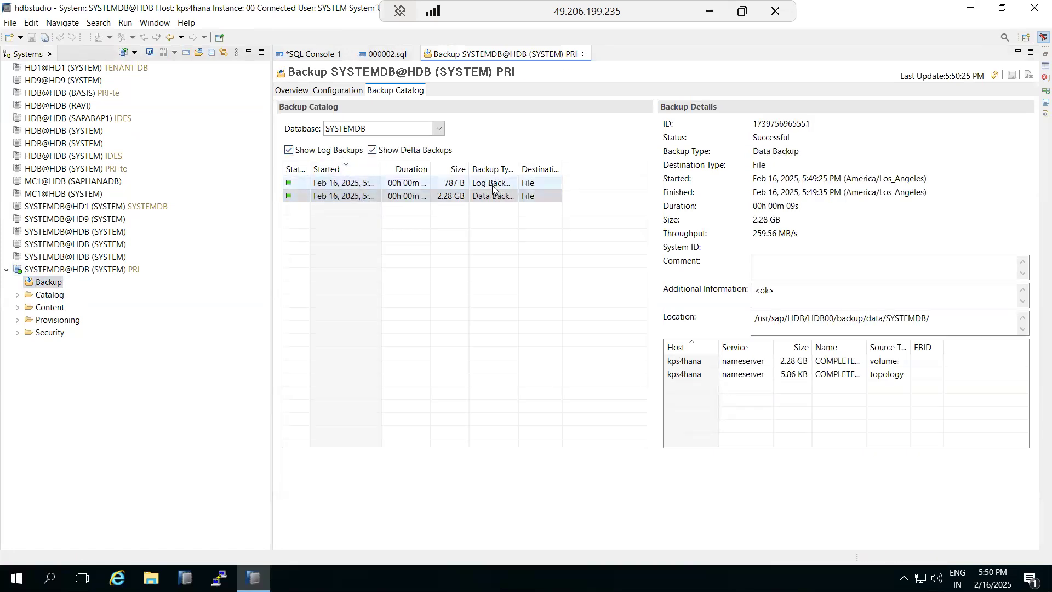
left_click(338, 91)
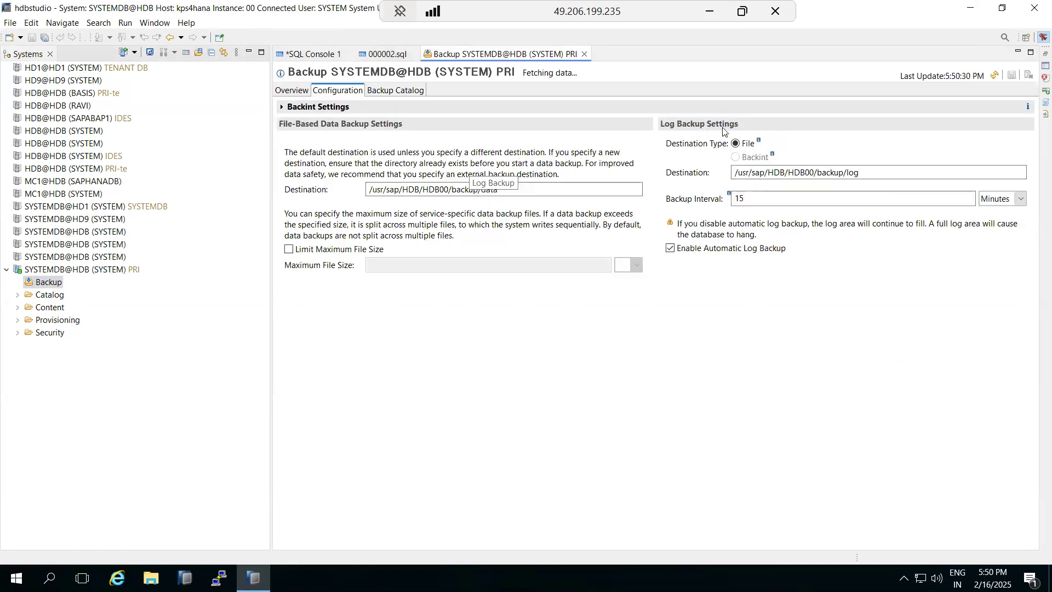
- Disable automatic log backup for SYSTEMDB, confirming with OK
left_click(671, 248)
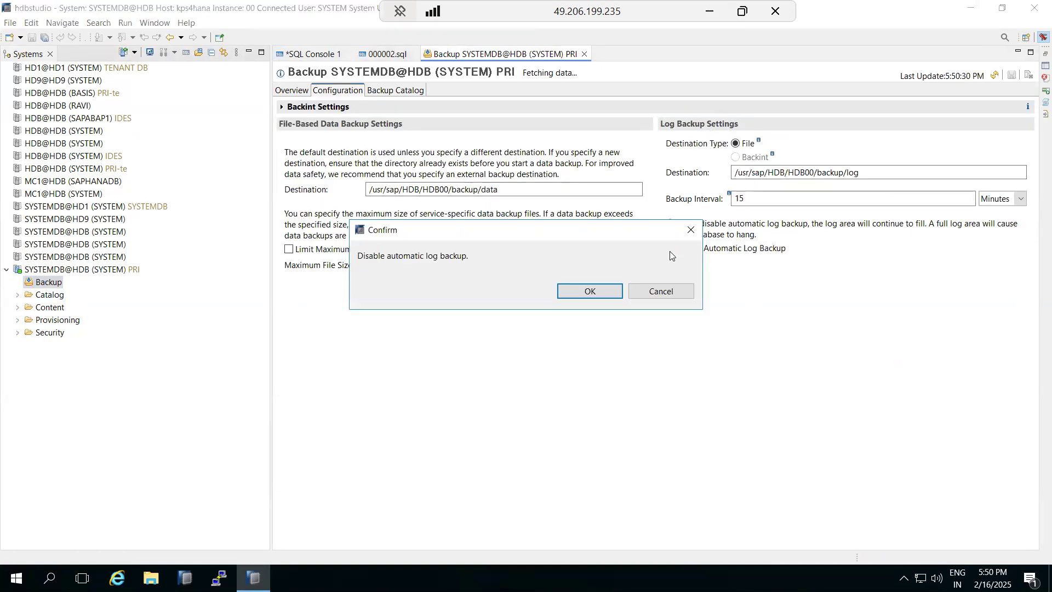
left_click(606, 293)
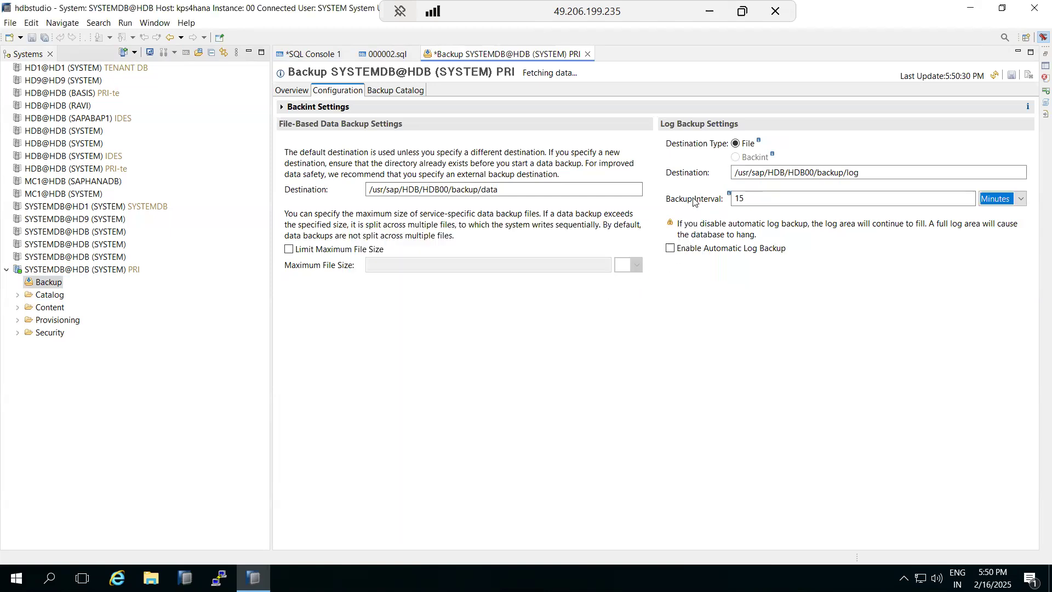
left_click_drag(749, 197, 730, 195)
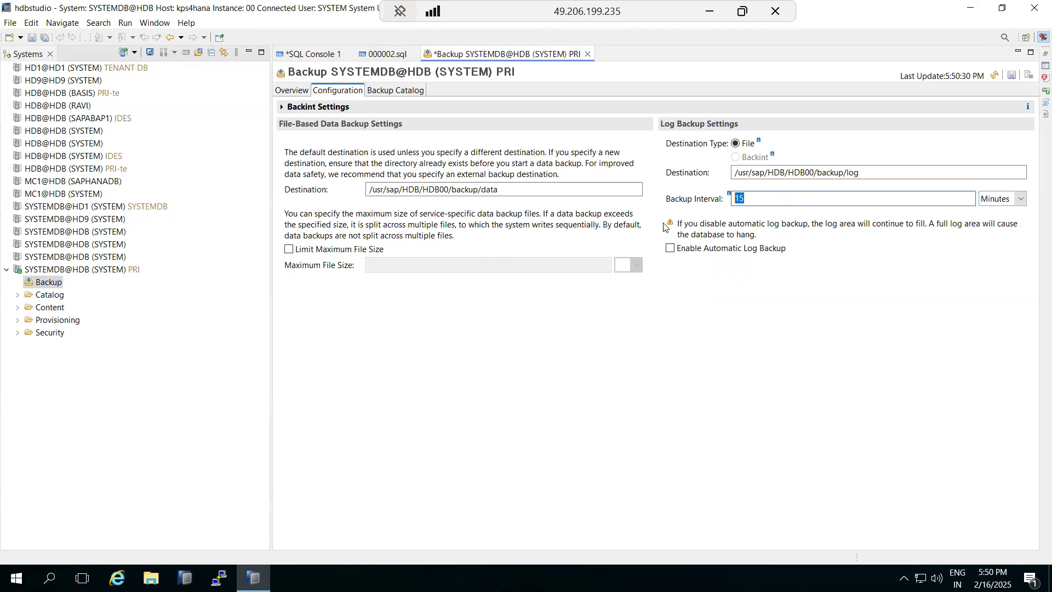
- Switch the backup catalog to the HDB tenant with log backups hidden, then launch PuTTY
left_click(399, 93)
left_click(438, 129)
left_click(356, 153)
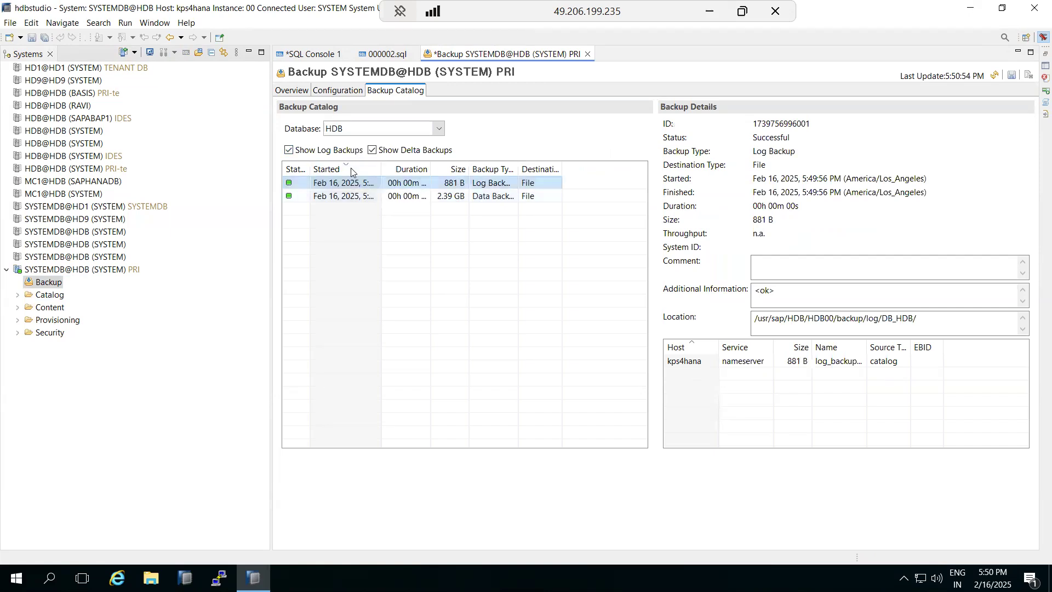
left_click(289, 150)
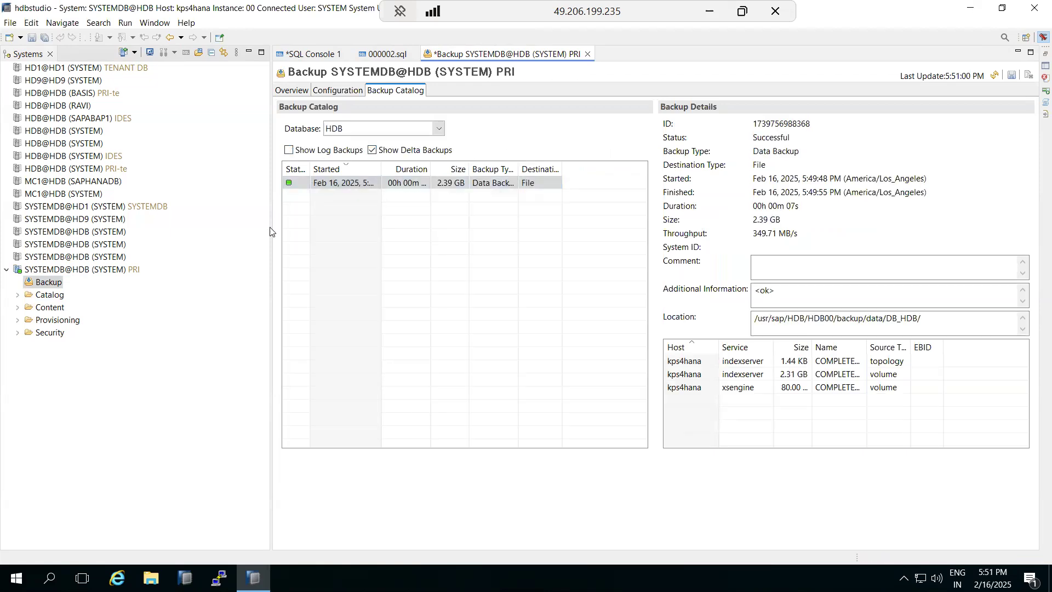
right_click(60, 274)
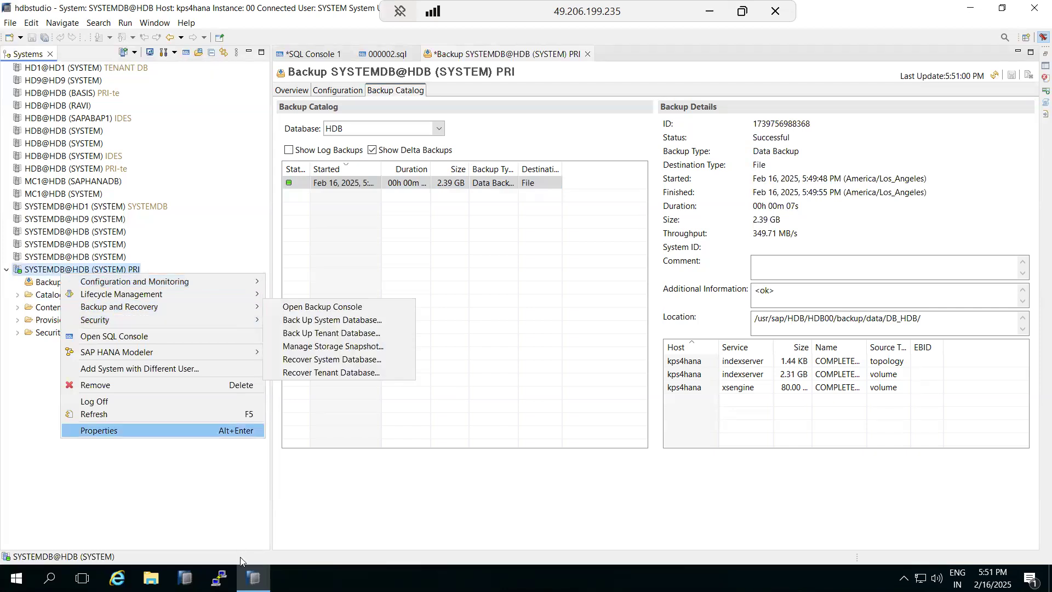
left_click(219, 578)
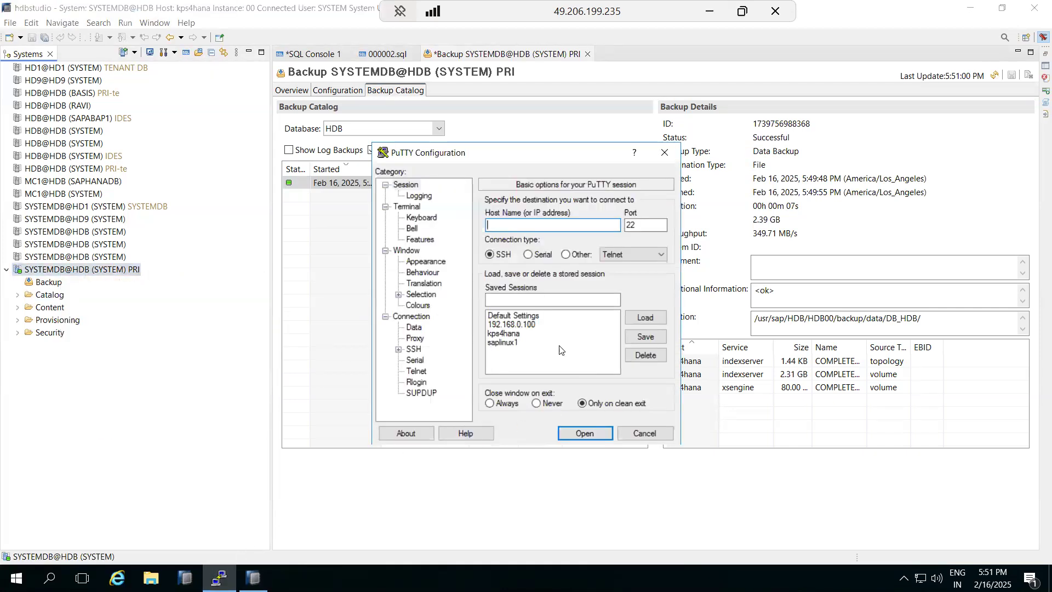
- Connect to the saved kps4hana session full-screen and log in as root
double_click(509, 333)
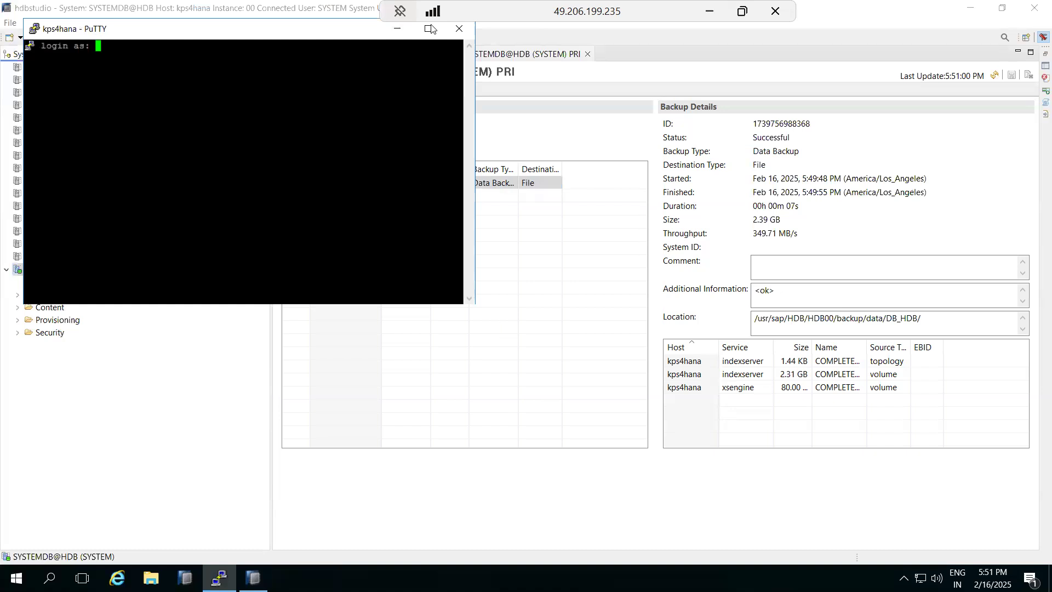
left_click(431, 28)
type("root")
key("Return")
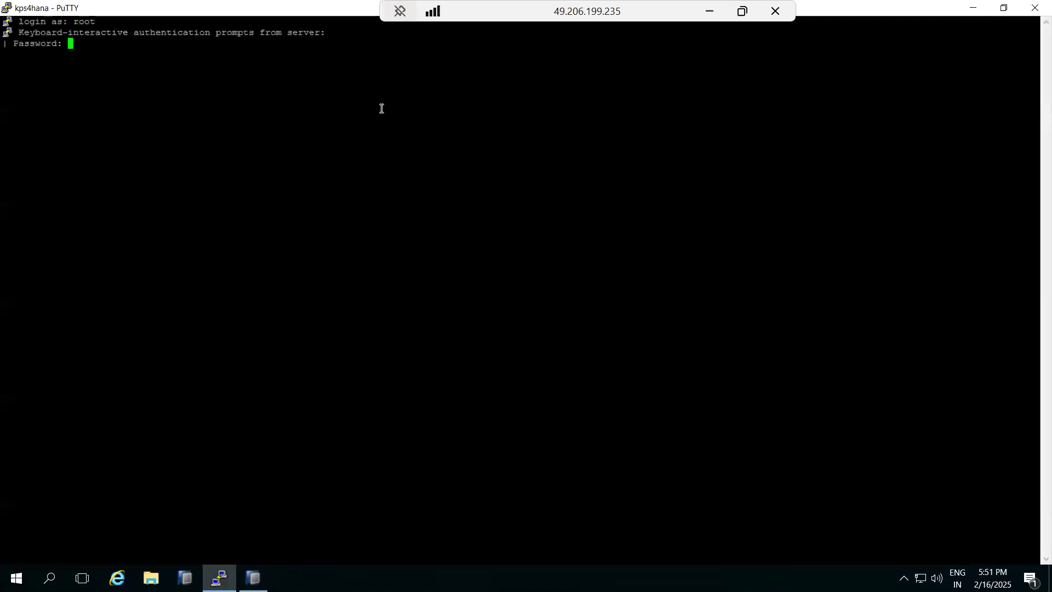
key("Return")
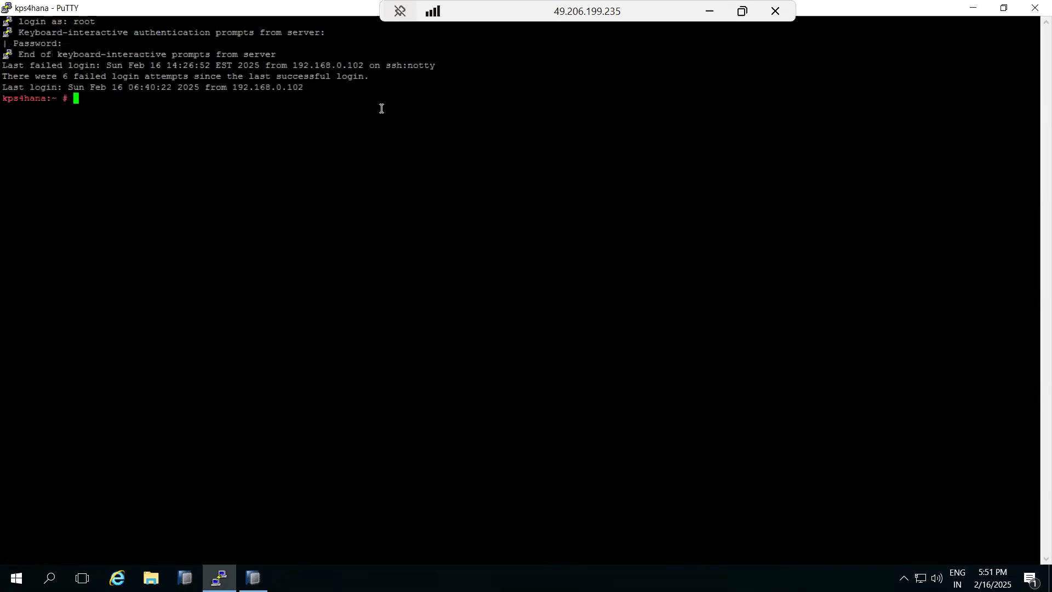
- Go to /usr/sap/HDB, list it, then enter and list HDB00
type("cd /usr/sap/HDB")
key("Return")
type("l")
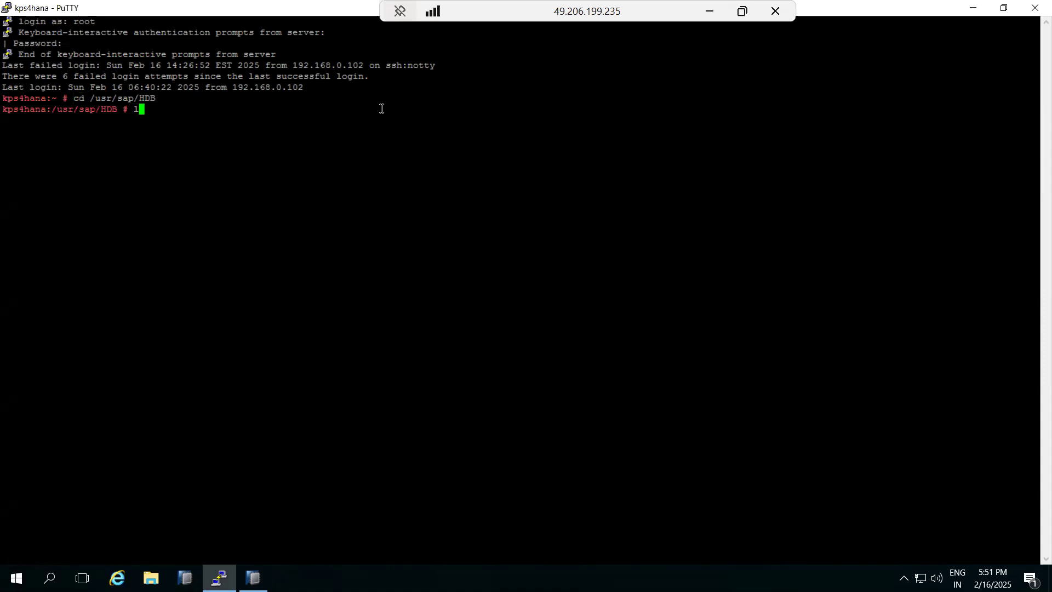
type("s -ltr")
key("Return")
type("cd HDB00")
key("Return")
type("ls -ltr")
key("Return")
- Enter backup and then data, listing each folder with ls -ltr
type("cd backup")
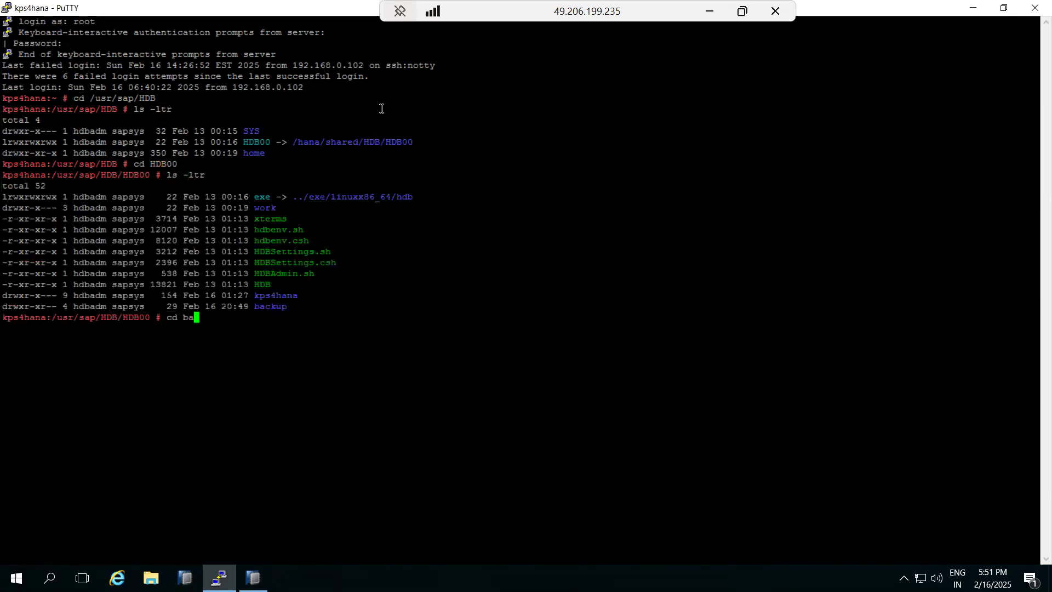
key("Return")
type("ls -ltr")
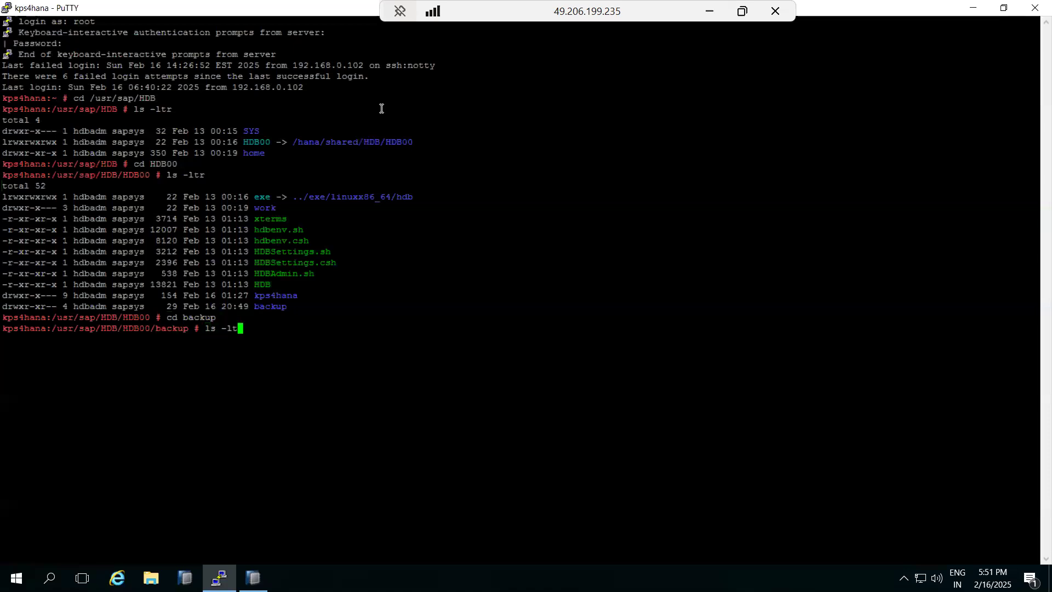
key("Return")
type("cd data")
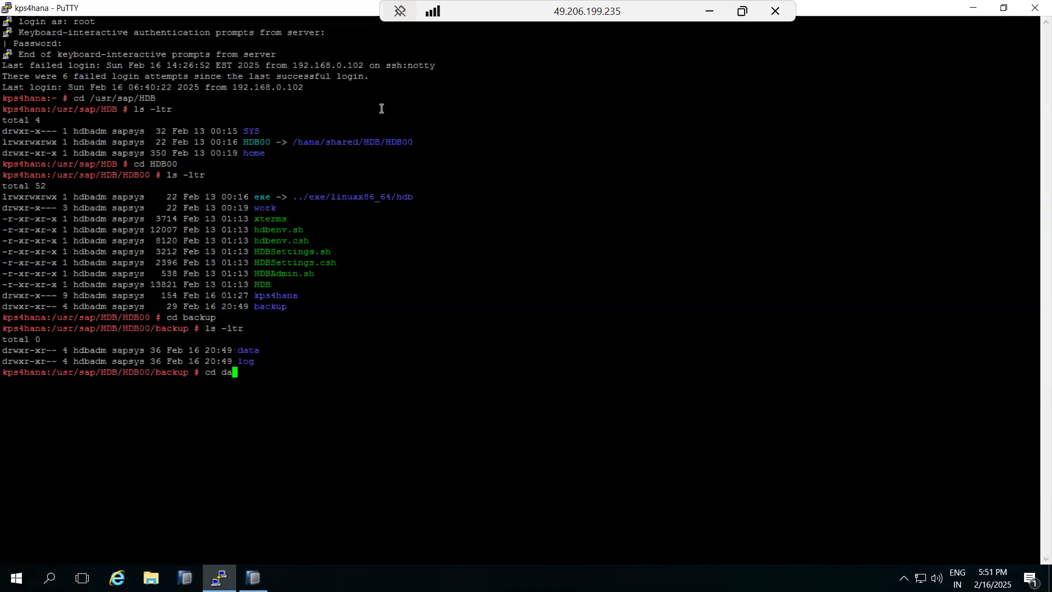
key("Return")
type("ls -ltr")
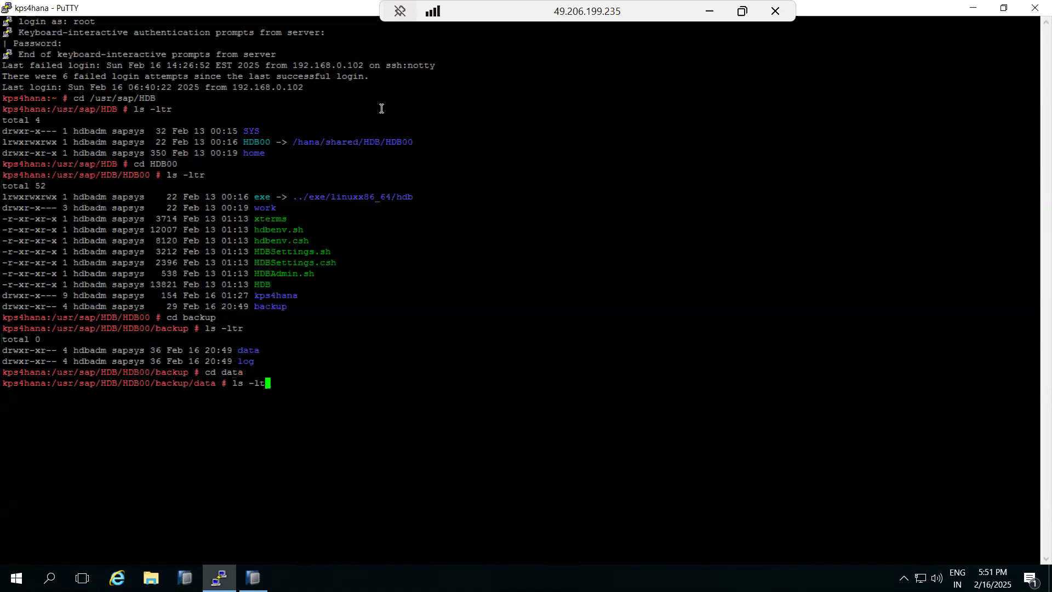
key("Return")
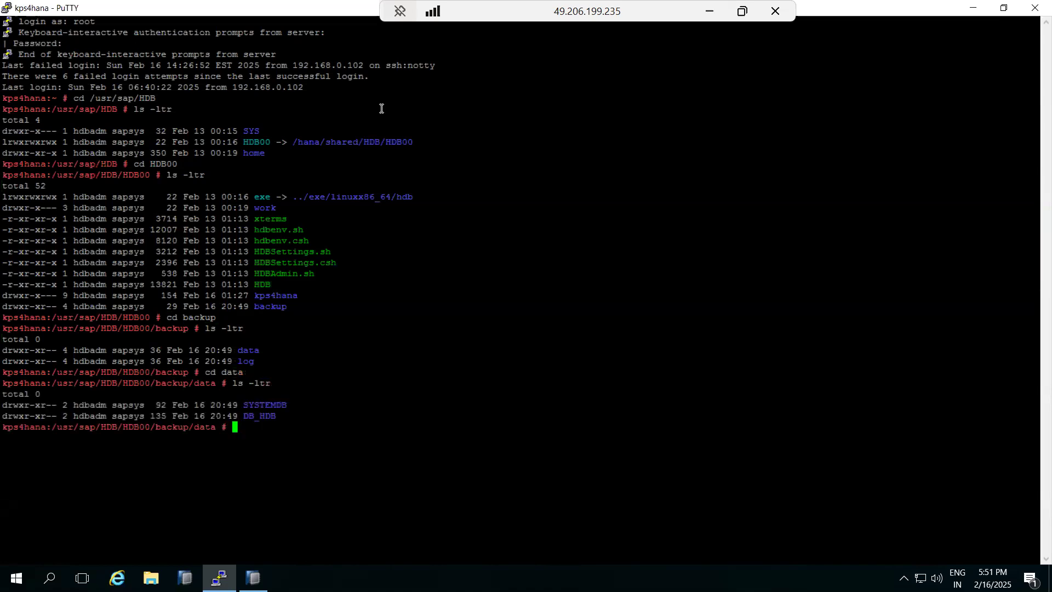
- Enter DB_HDB and list its three COMPLETE_DATA_BACKUP files, then return to HANA Studio
double_click(256, 416)
type("cd")
right_click(268, 396)
key("Return")
type("ls -ltr")
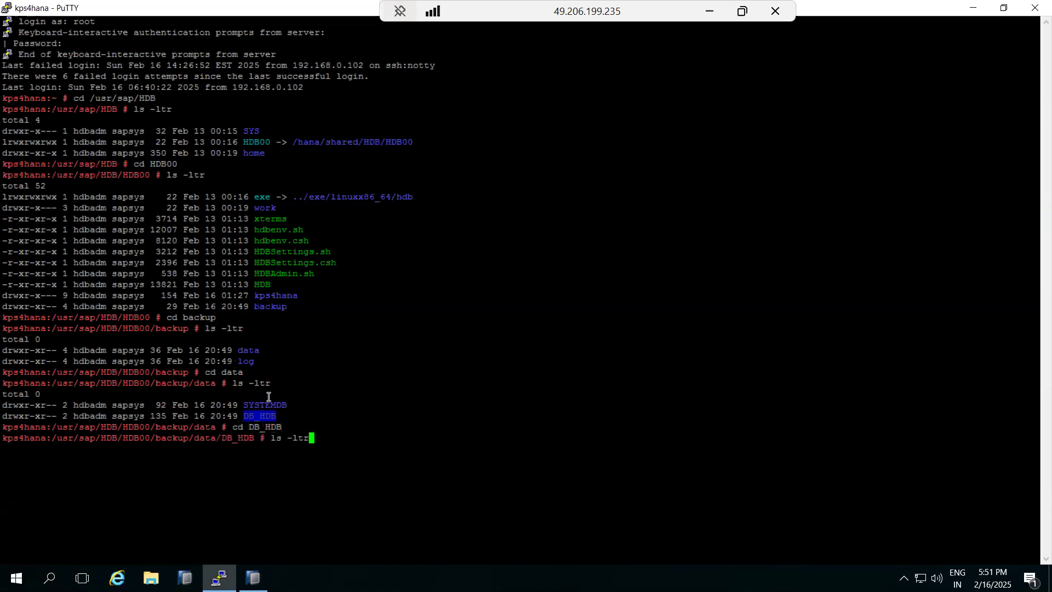
key("Return")
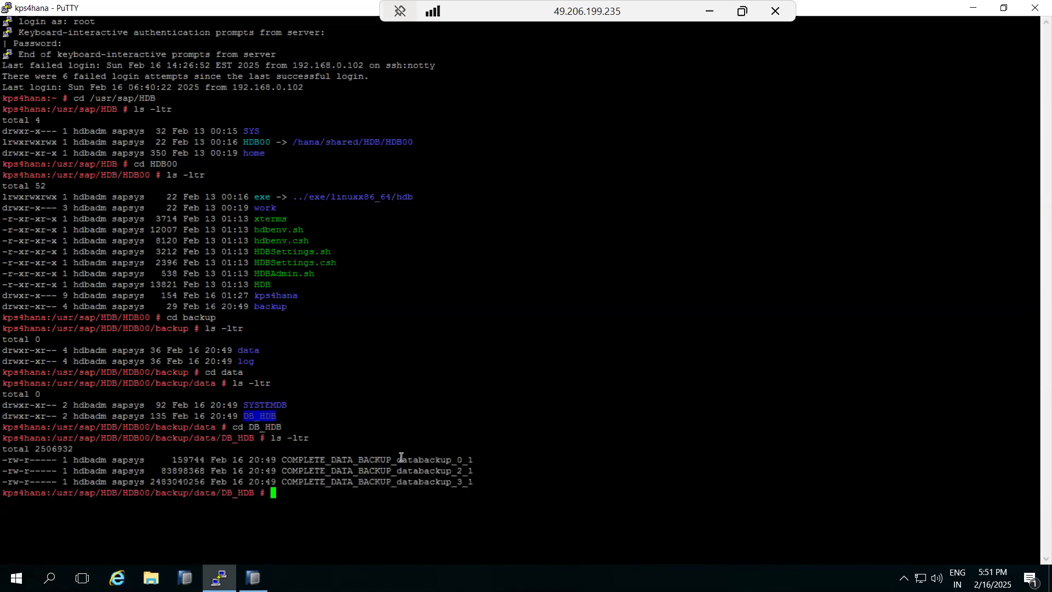
left_click_drag(419, 459, 440, 482)
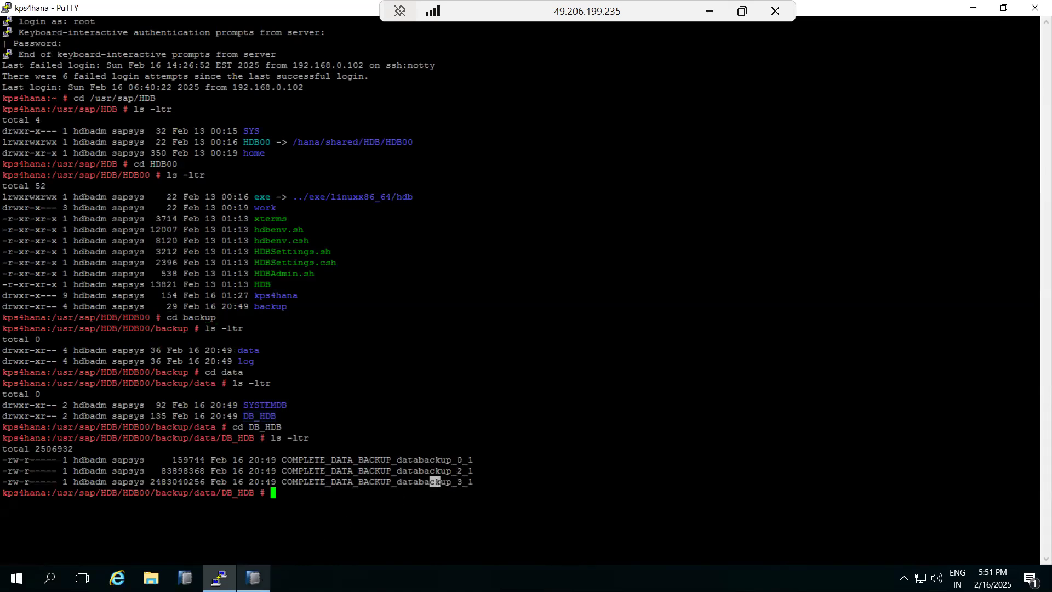
key("alt+Tab")
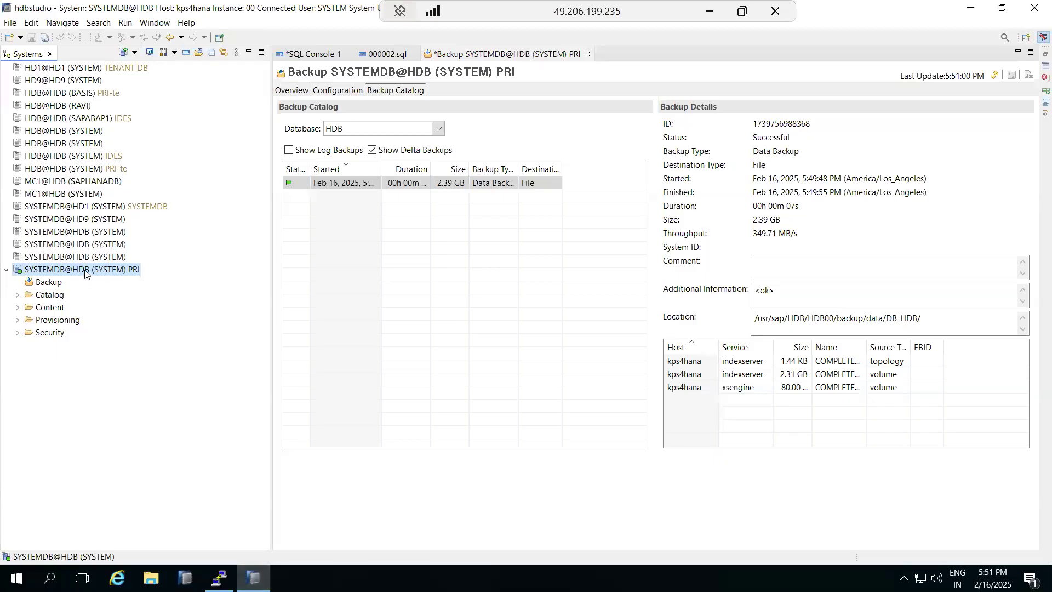
- Run an Incremental Data Backup of the HDB tenant from SYSTEMDB's Back Up Tenant Database wizard
right_click(85, 272)
mouse_move(241, 304)
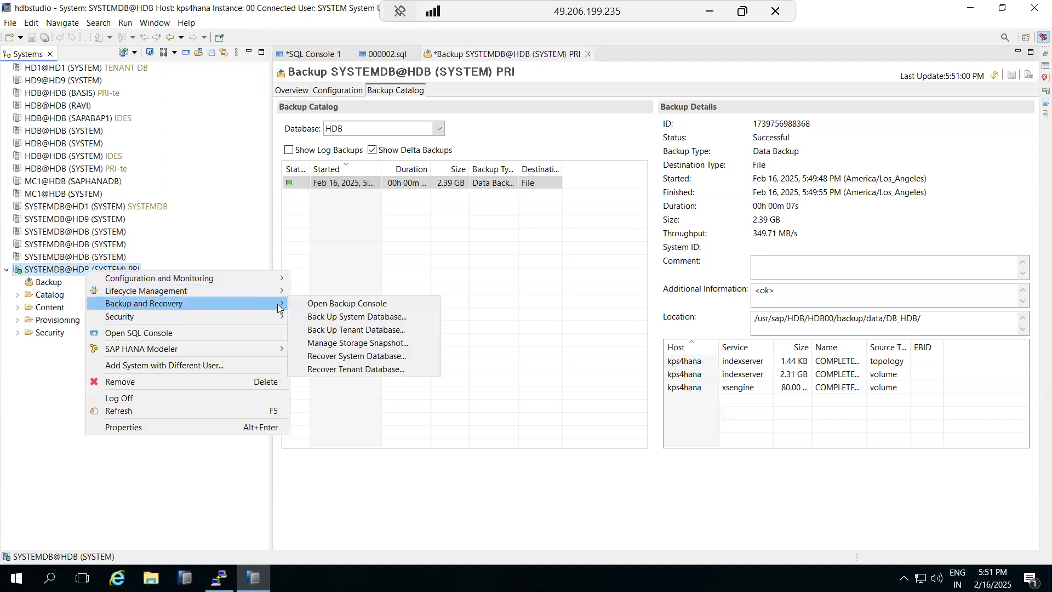
left_click(351, 329)
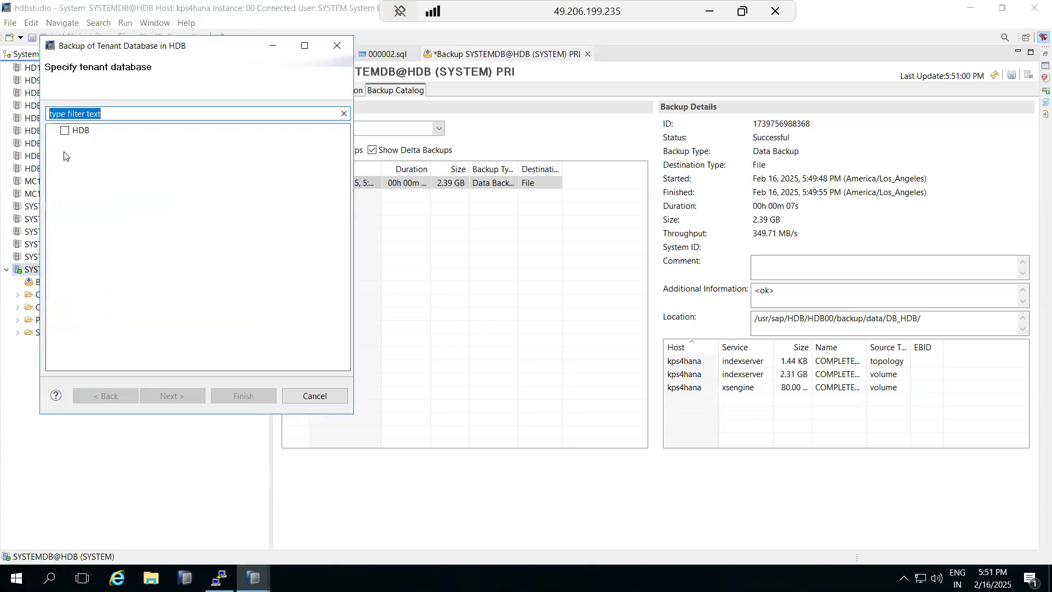
left_click(64, 131)
left_click(164, 395)
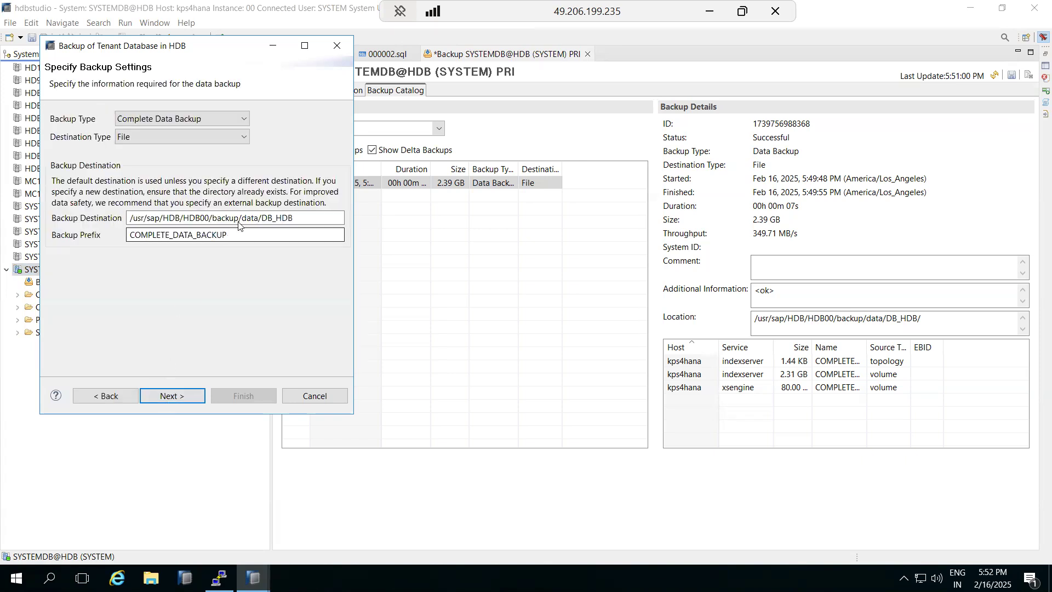
left_click(244, 118)
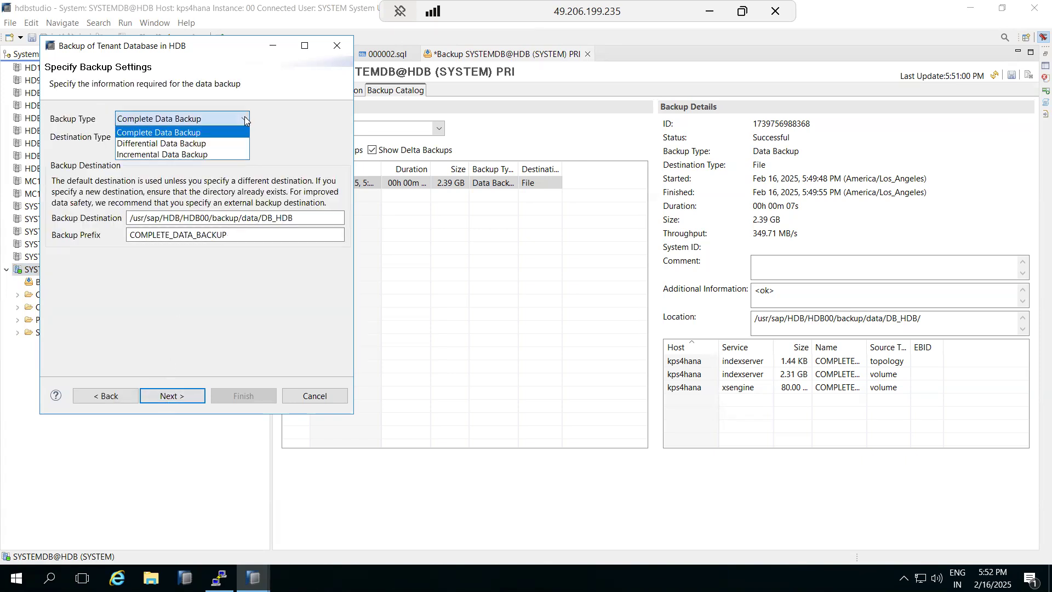
left_click(124, 155)
left_click(183, 395)
left_click(227, 395)
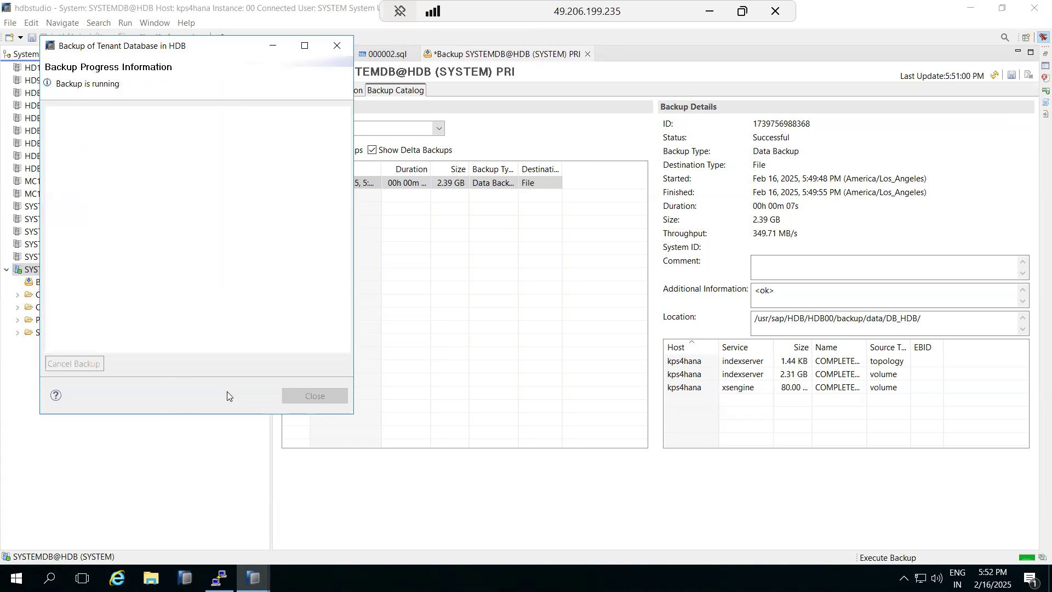
left_click(304, 396)
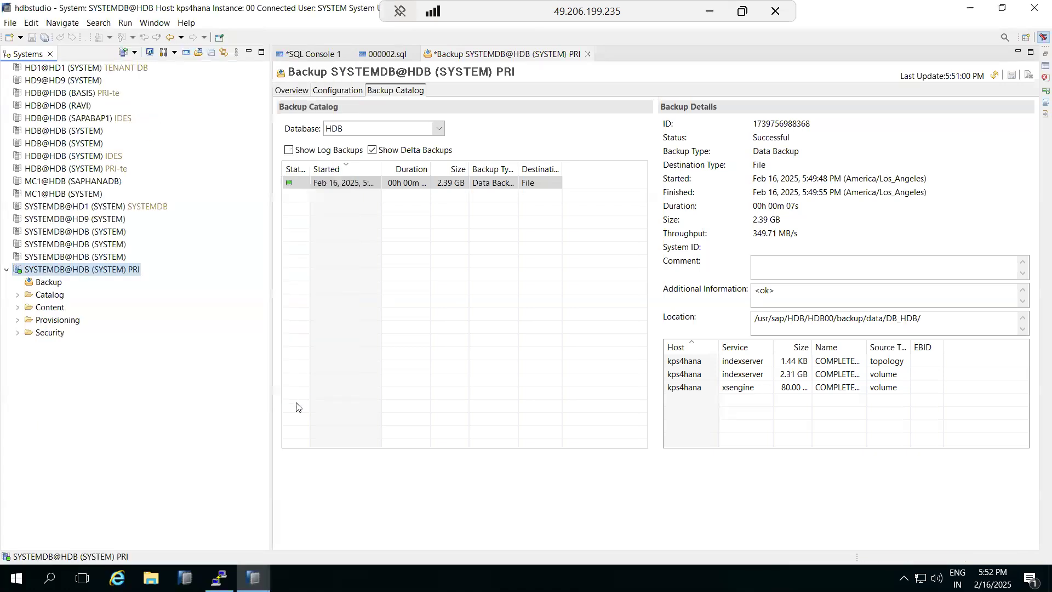
left_click(220, 578)
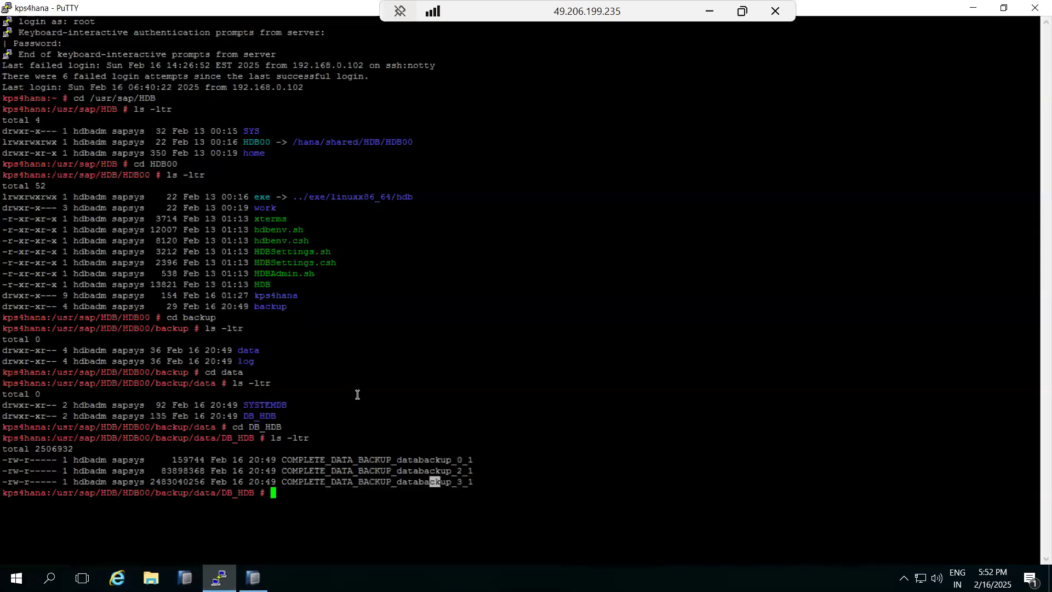
- Rerun ls -ltr in DB_HDB and highlight the three new INC_DATA_BACKUP files beside the complete backups
key("Up")
key("Return")
left_click_drag(286, 526, 573, 550)
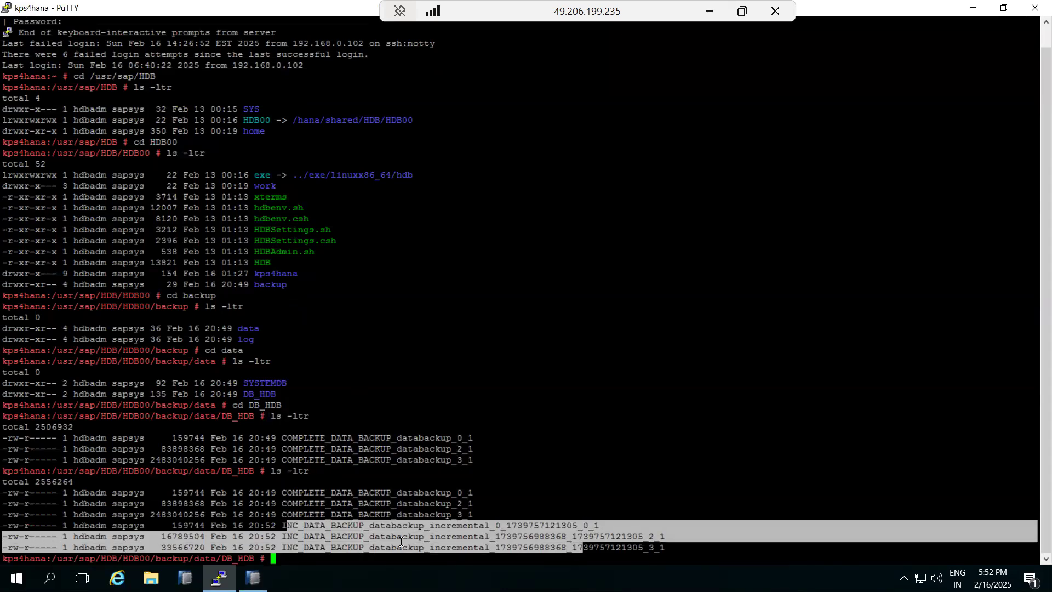
left_click(436, 502)
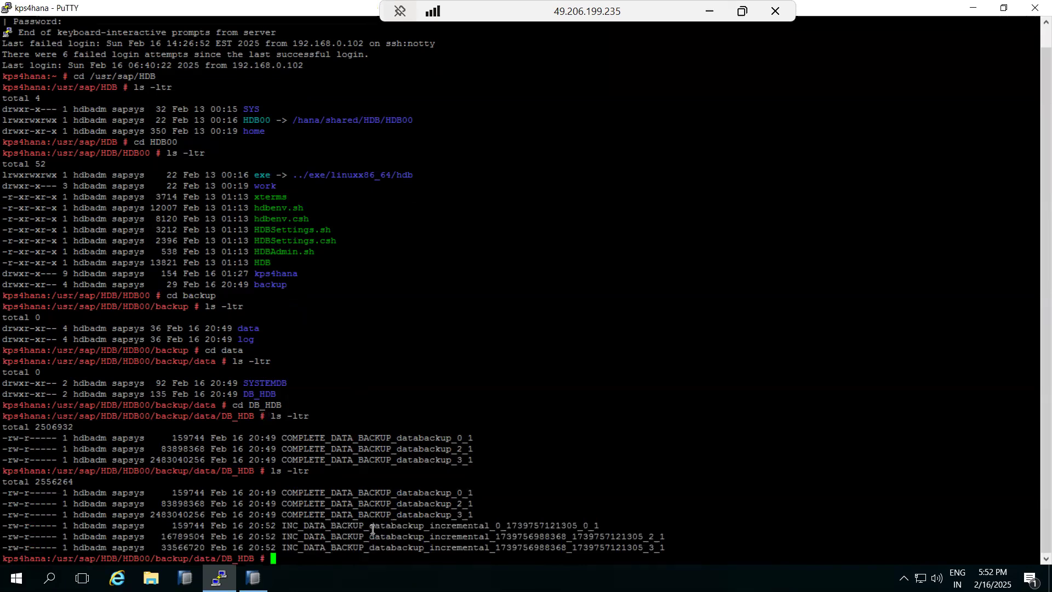
left_click_drag(250, 515, 273, 529)
left_click_drag(165, 526, 675, 546)
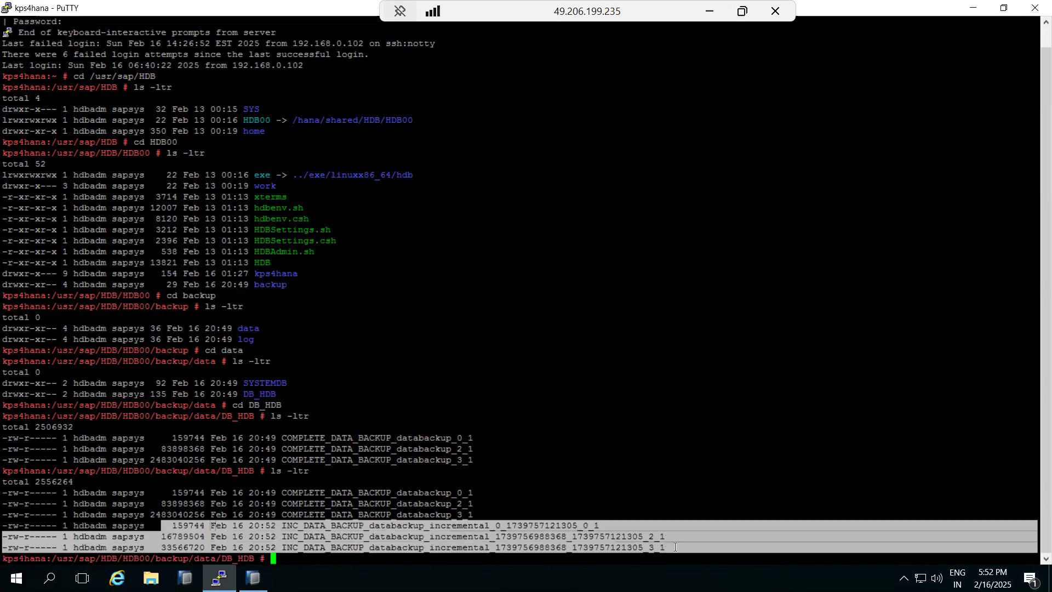
left_click_drag(217, 493, 476, 511)
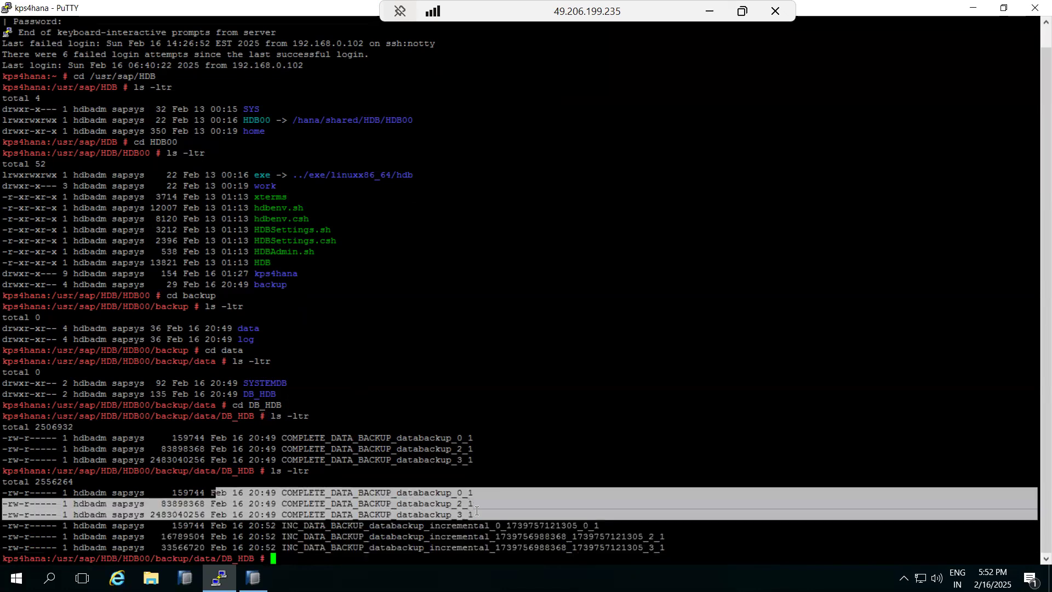
left_click_drag(235, 536, 350, 543)
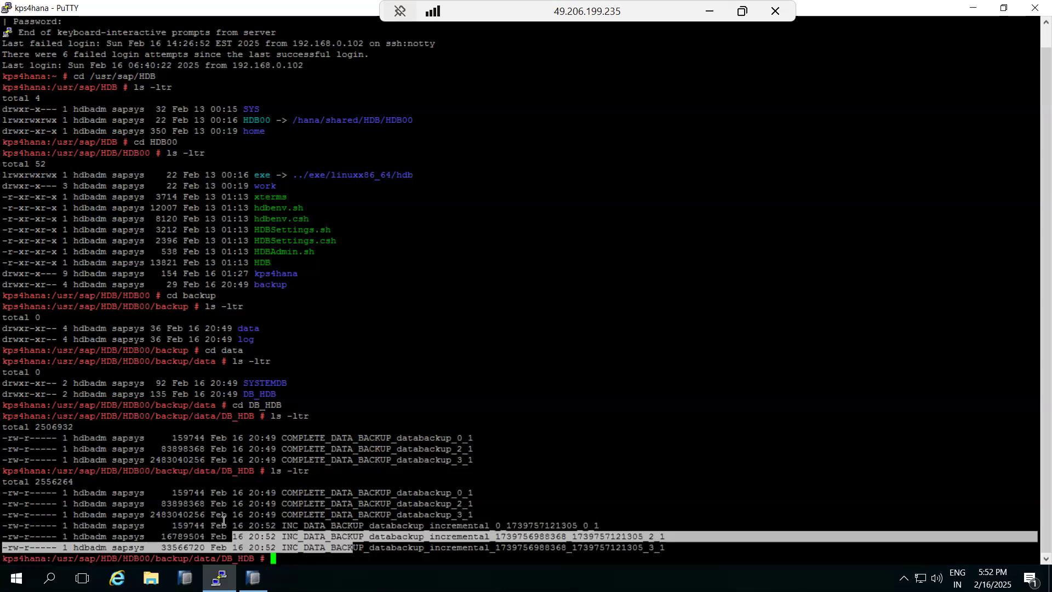
left_click_drag(282, 525, 686, 547)
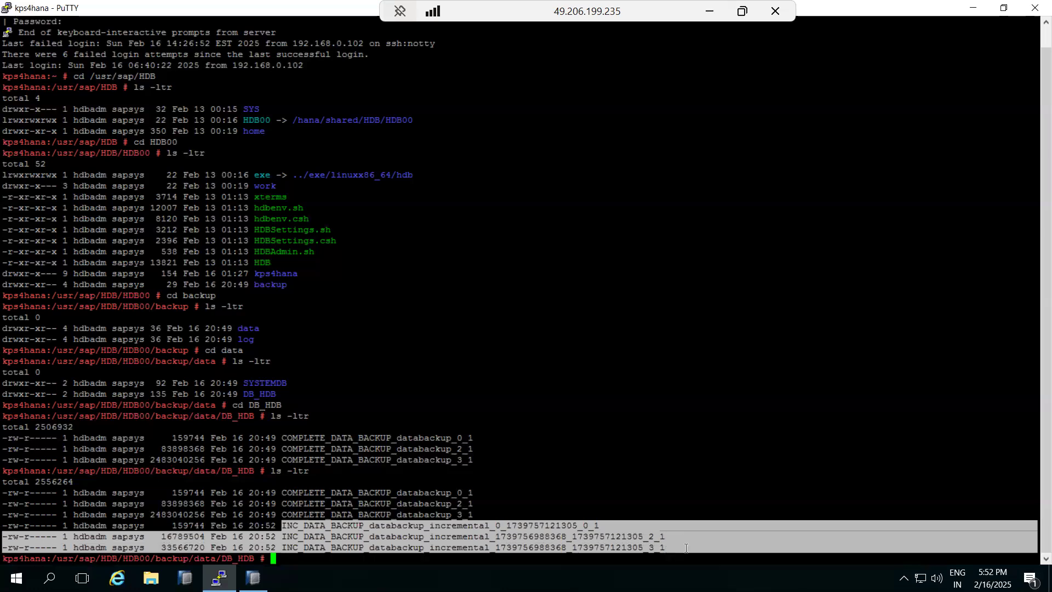
left_click(253, 578)
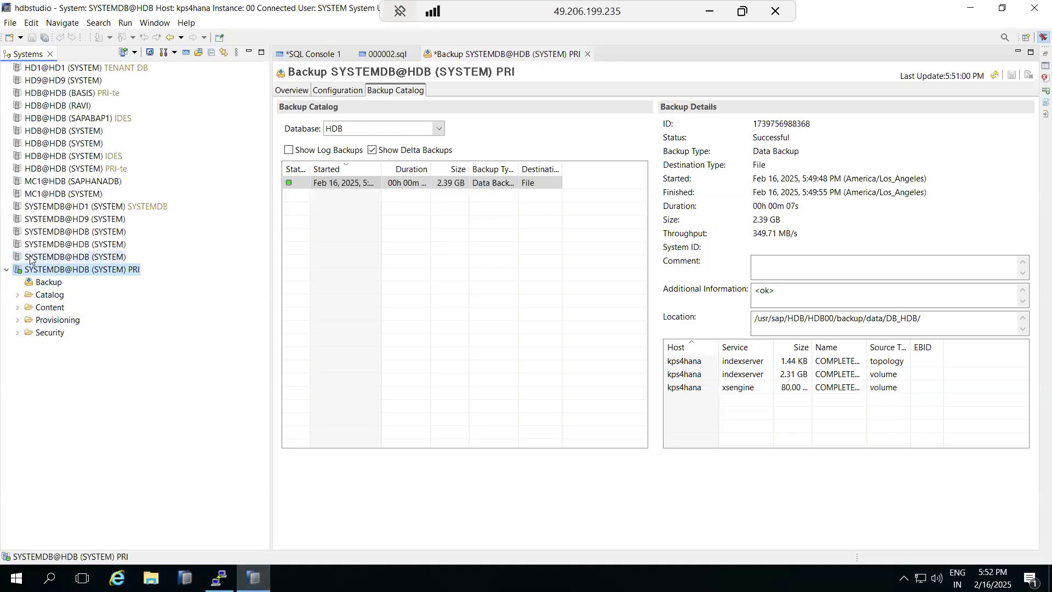
- Connect to HDB@HDB (SYSTEM) PRI-te, entering the database user's password
double_click(54, 170)
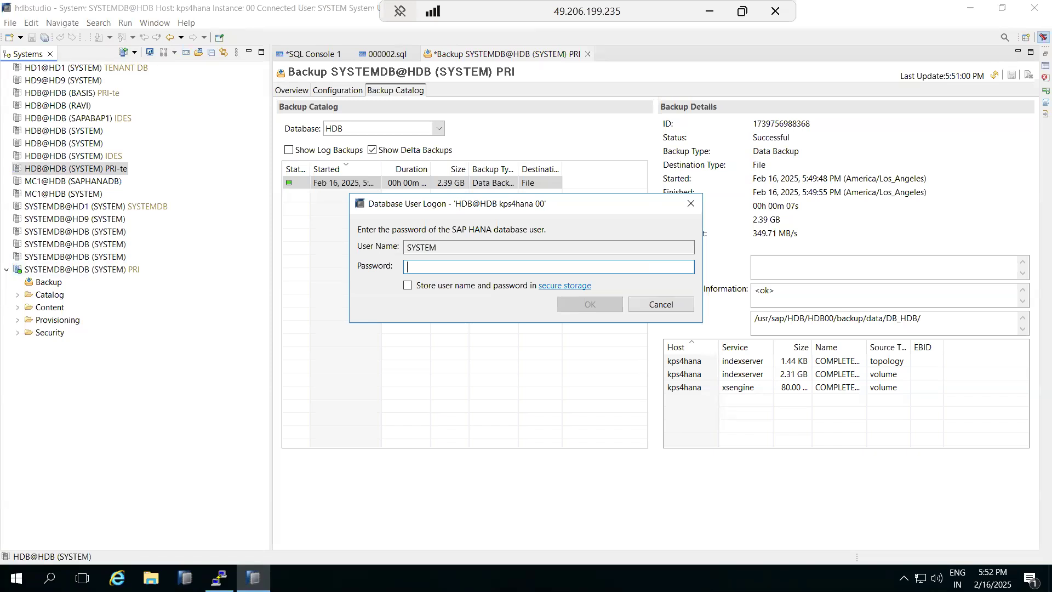
type("*******")
key("Return")
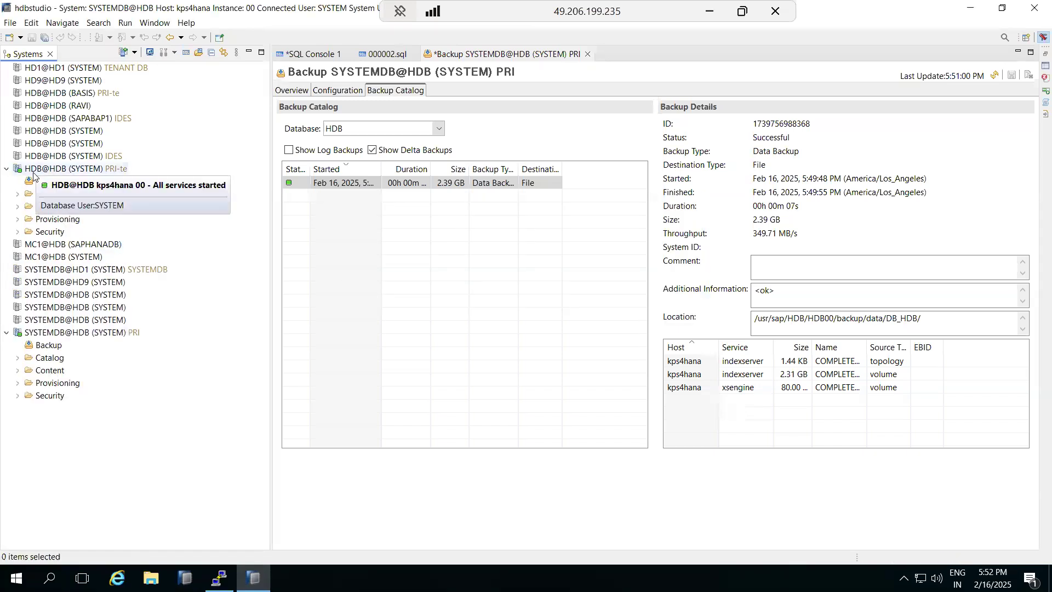
- Expand the tenant's Security folder to browse Roles and show the Users list
left_click(18, 231)
left_click(29, 257)
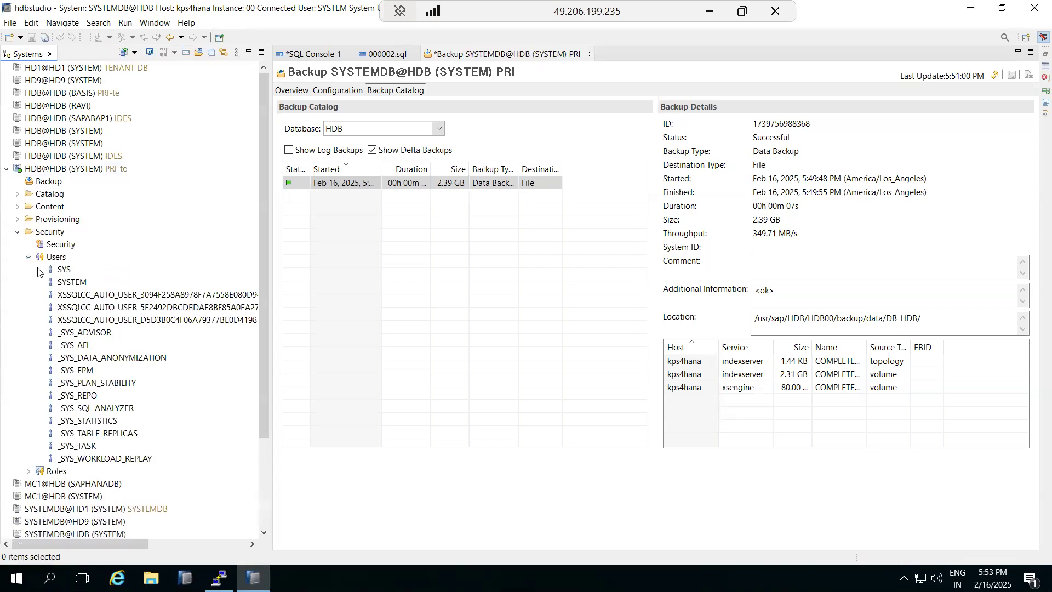
left_click(29, 257)
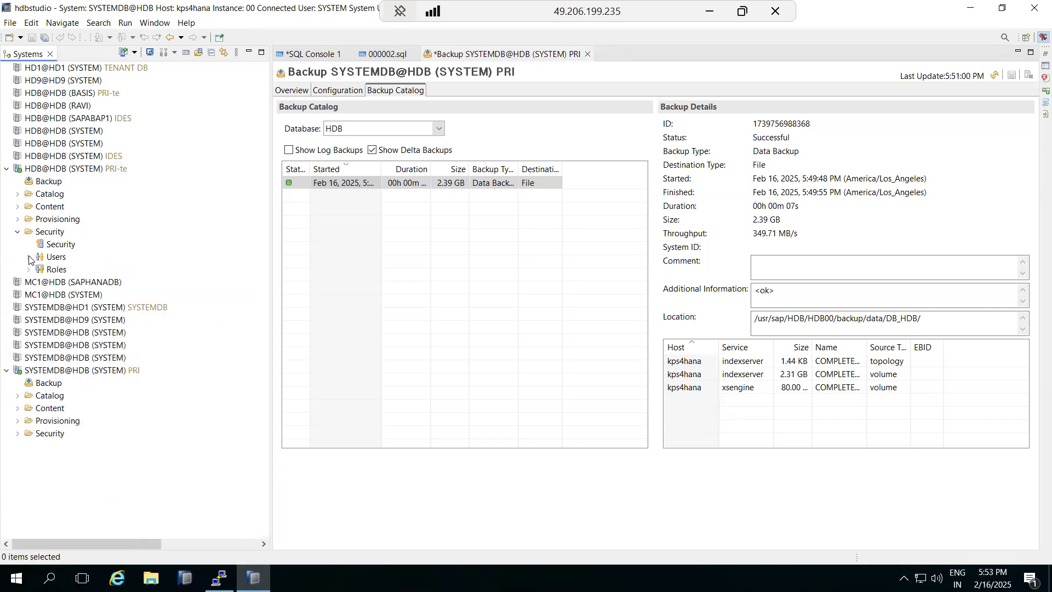
left_click(29, 270)
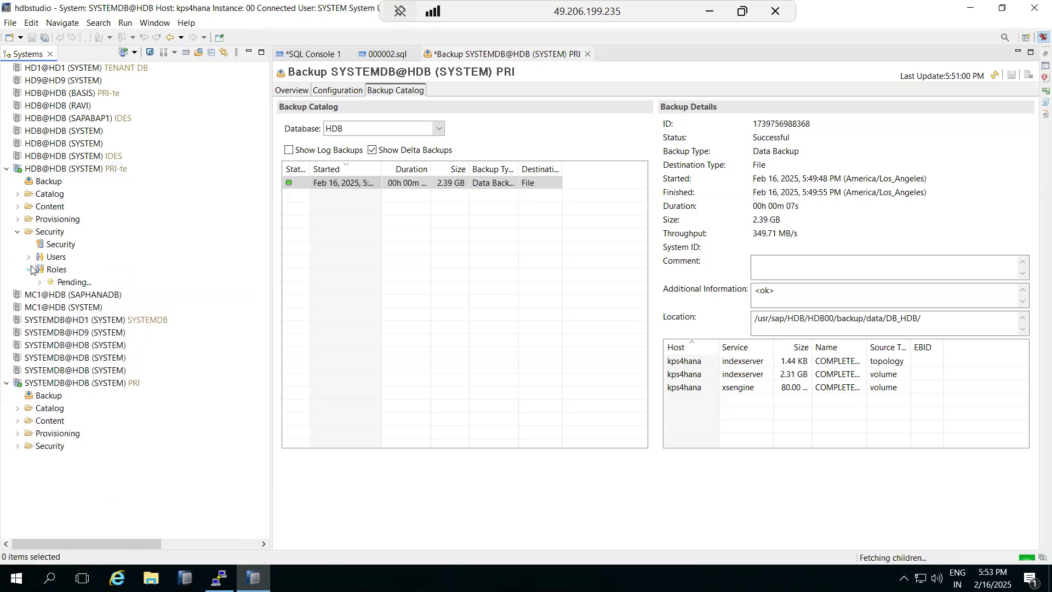
scroll(88, 422, "down", 20)
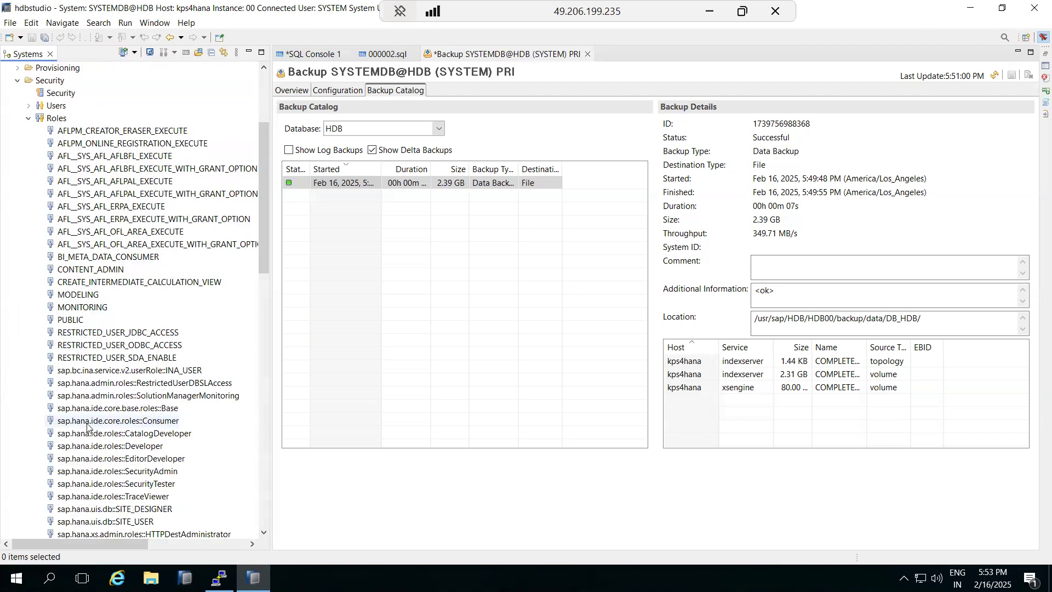
scroll(88, 426, "down", 4)
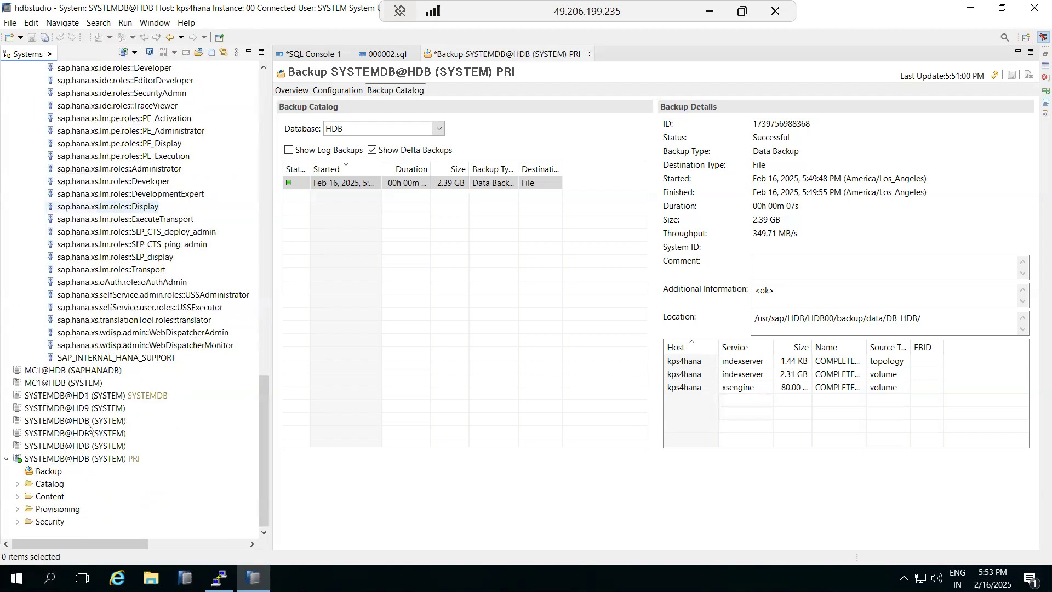
scroll(88, 426, "up", 20)
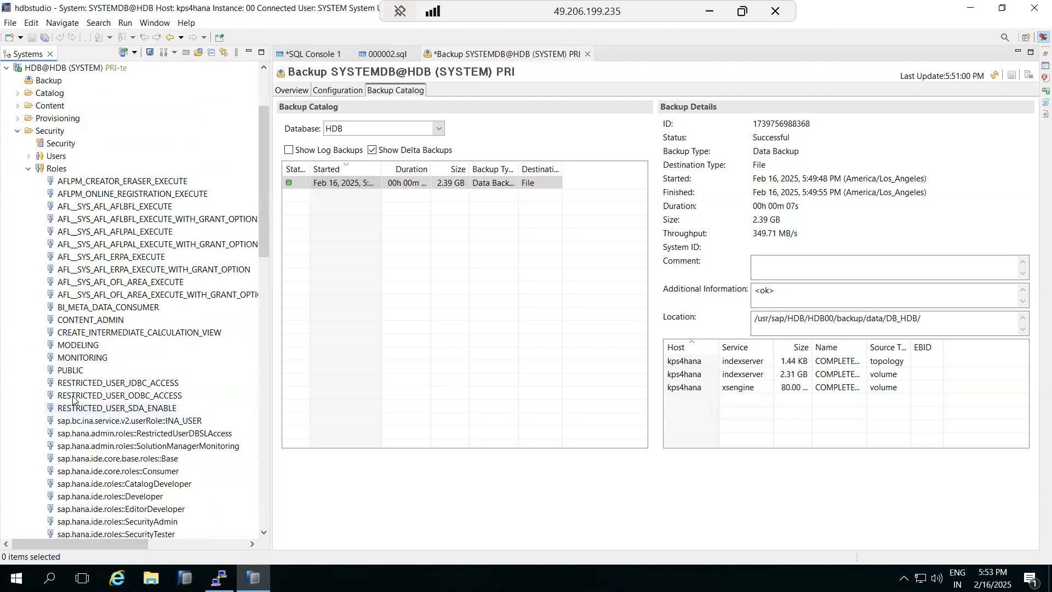
left_click(29, 169)
left_click(28, 257)
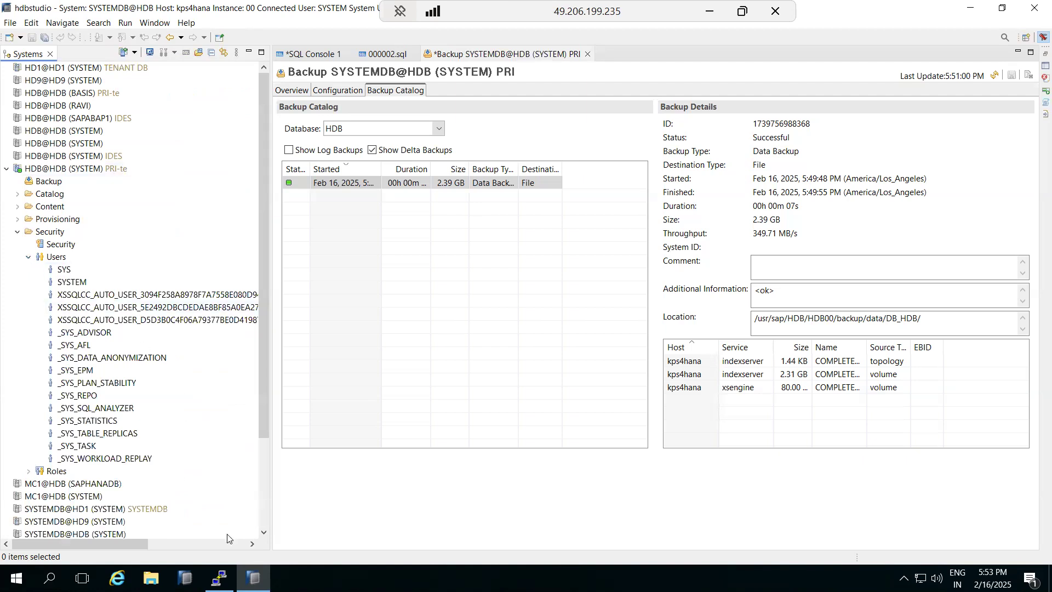
left_click(219, 578)
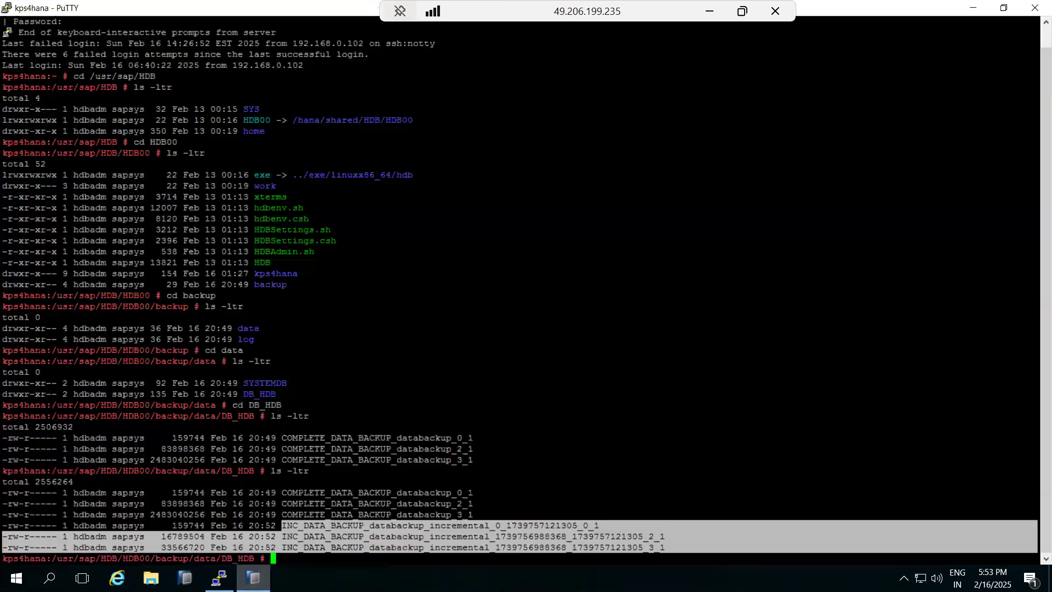
left_click(304, 532)
left_click_drag(682, 554, 4, 493)
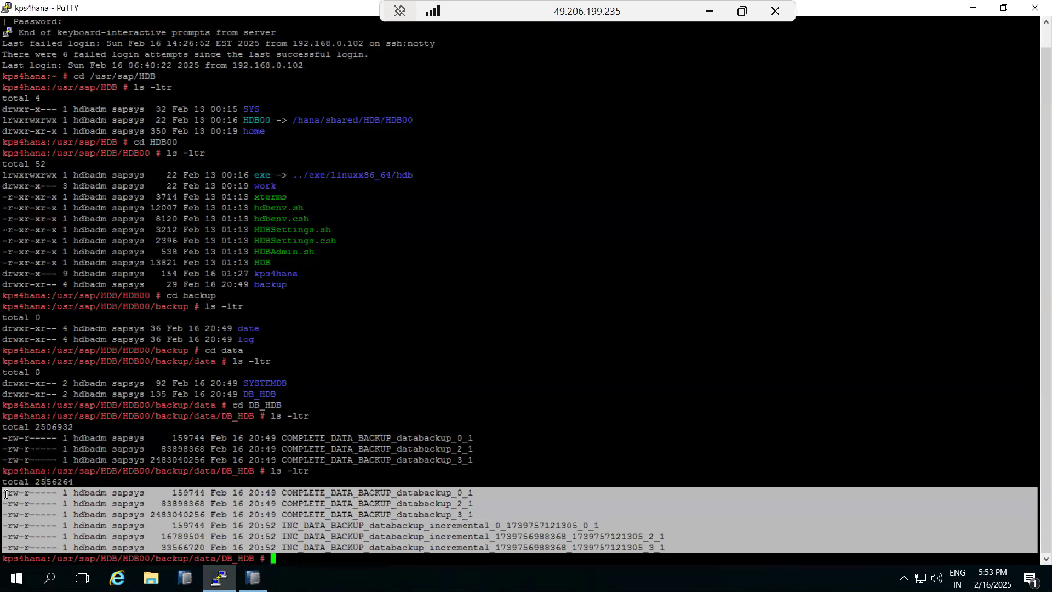
left_click(316, 512)
left_click_drag(304, 515, 470, 513)
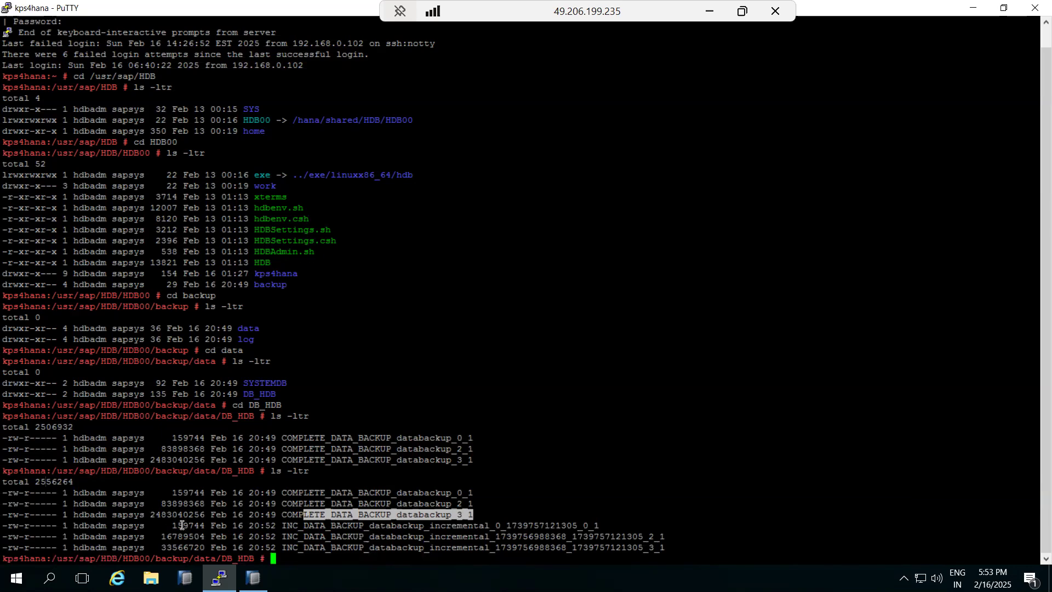
left_click(219, 578)
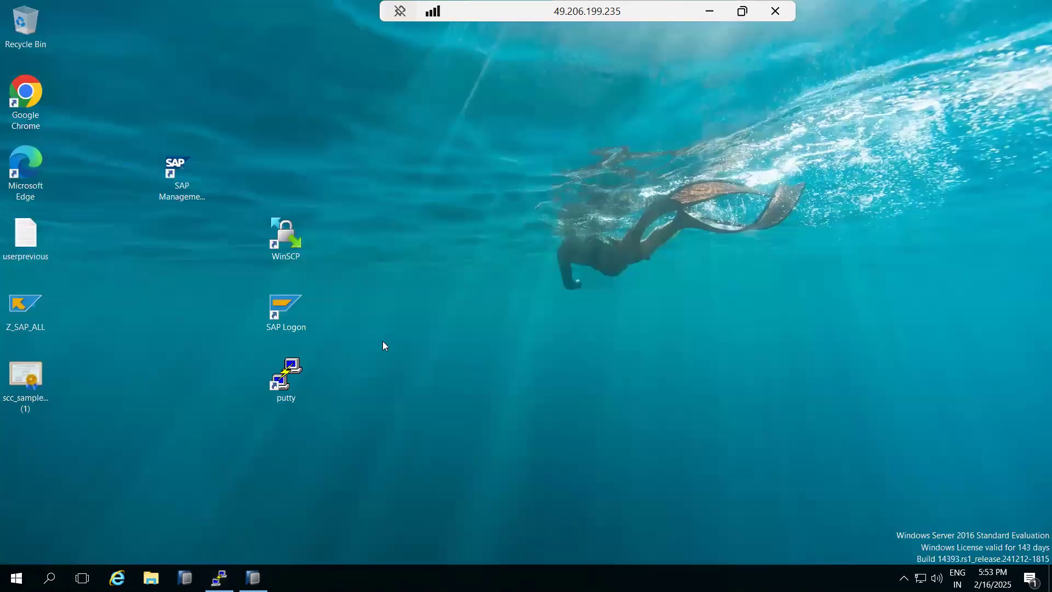
- Start the Back Up Tenant Database wizard from SYSTEMDB and tick the HDB tenant
left_click(253, 578)
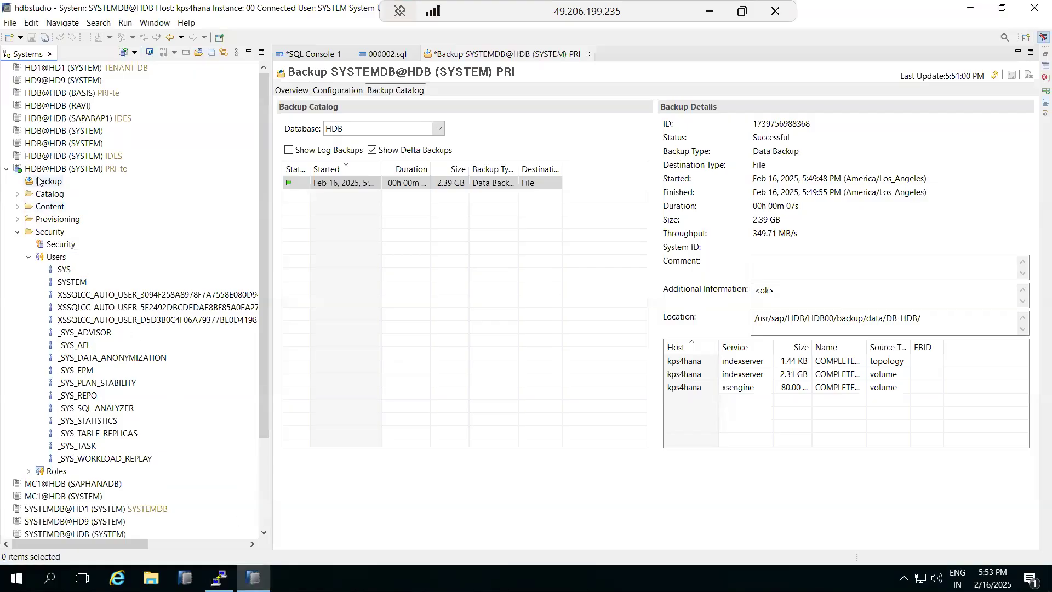
right_click(40, 171)
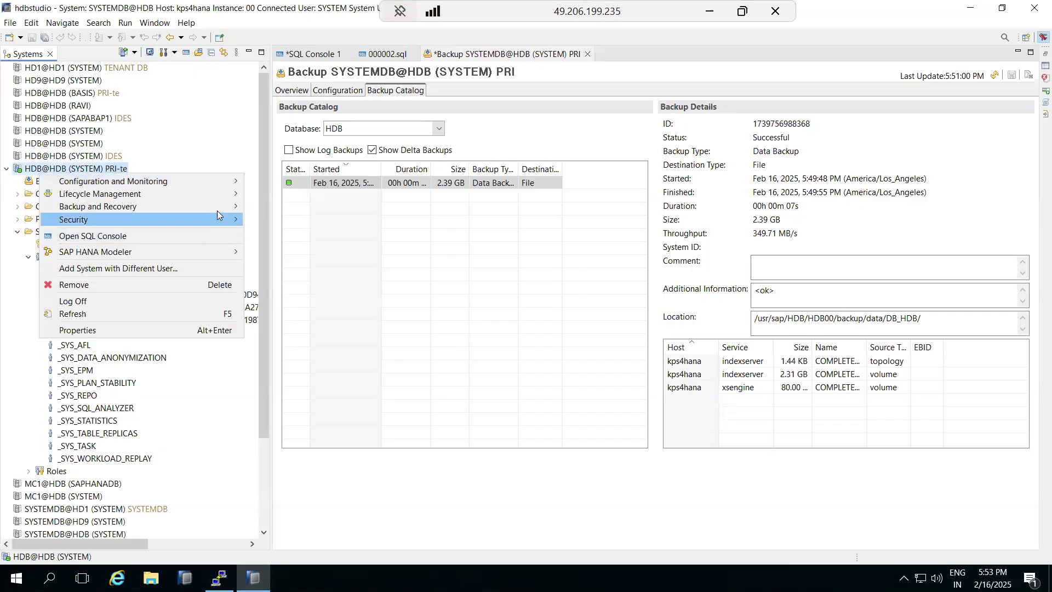
mouse_move(222, 208)
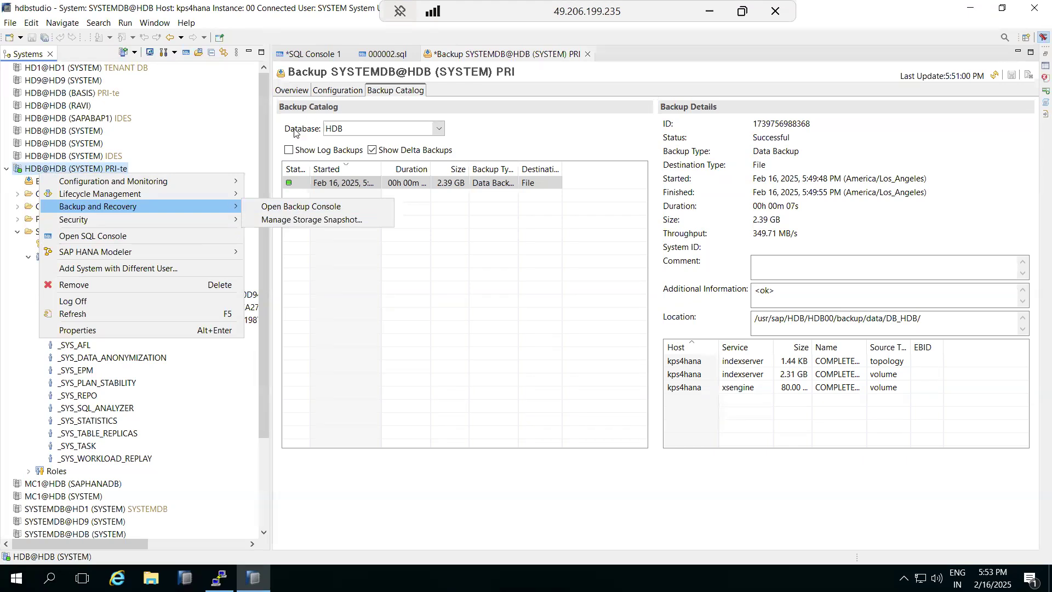
left_click(6, 169)
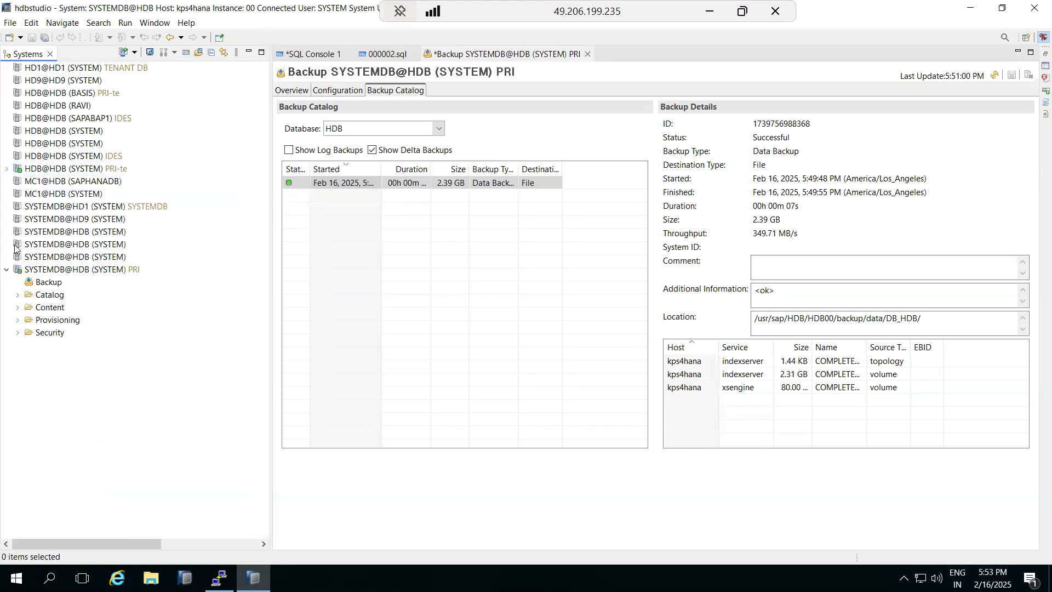
right_click(45, 270)
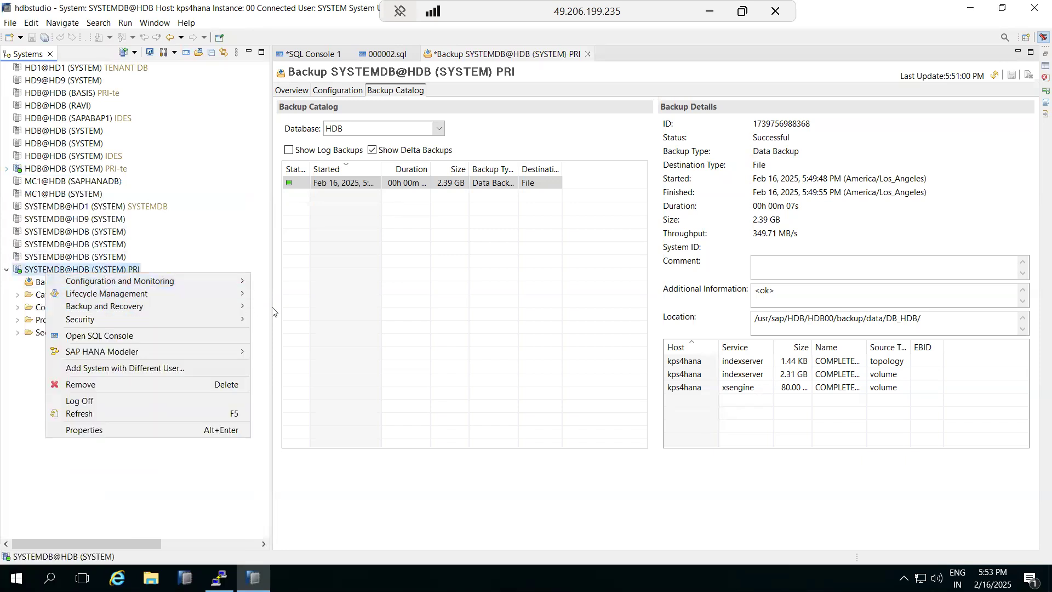
mouse_move(241, 311)
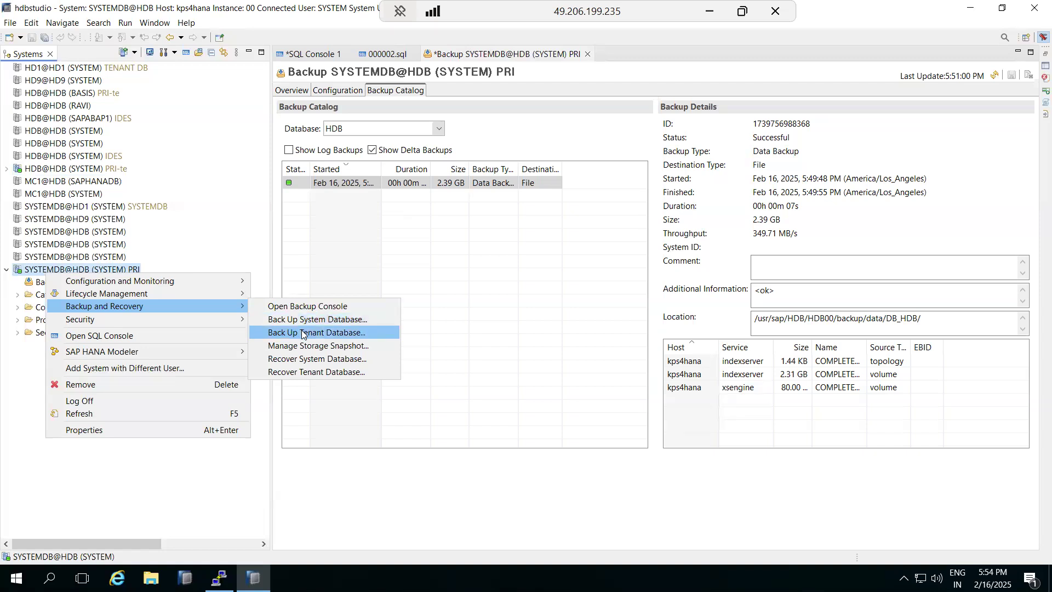
left_click(301, 332)
left_click(74, 132)
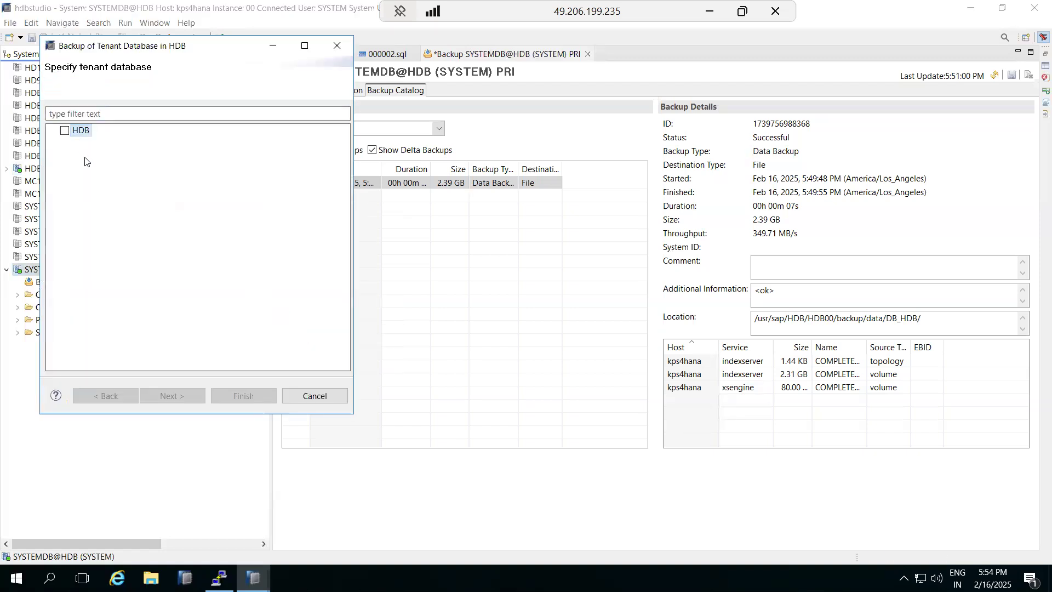
left_click(65, 132)
- Review the Complete Data Backup type and destination path, then cancel without backing up
left_click(165, 397)
left_click_drag(131, 217, 303, 224)
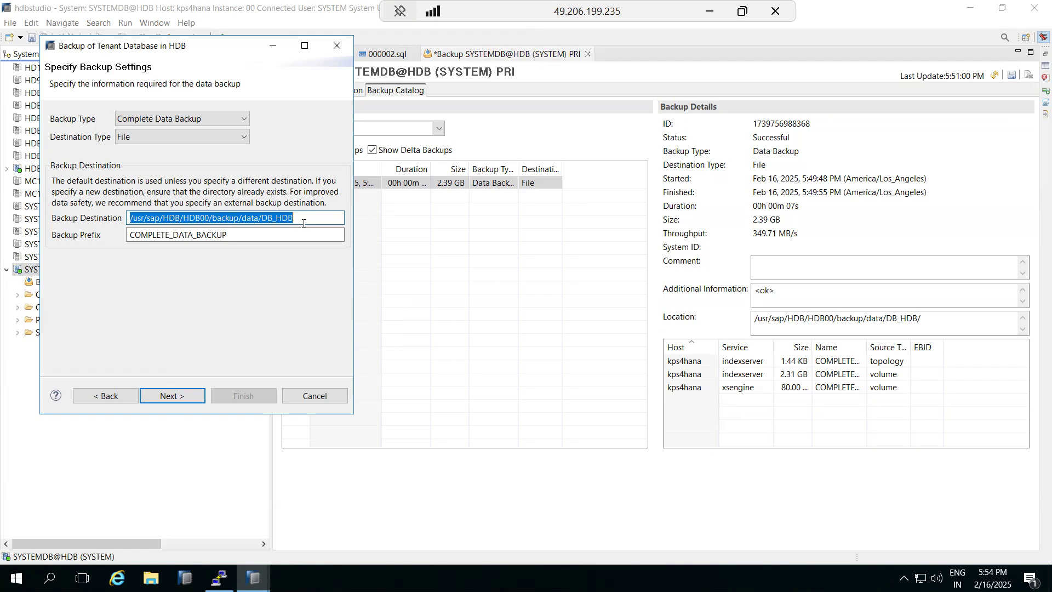
left_click(176, 119)
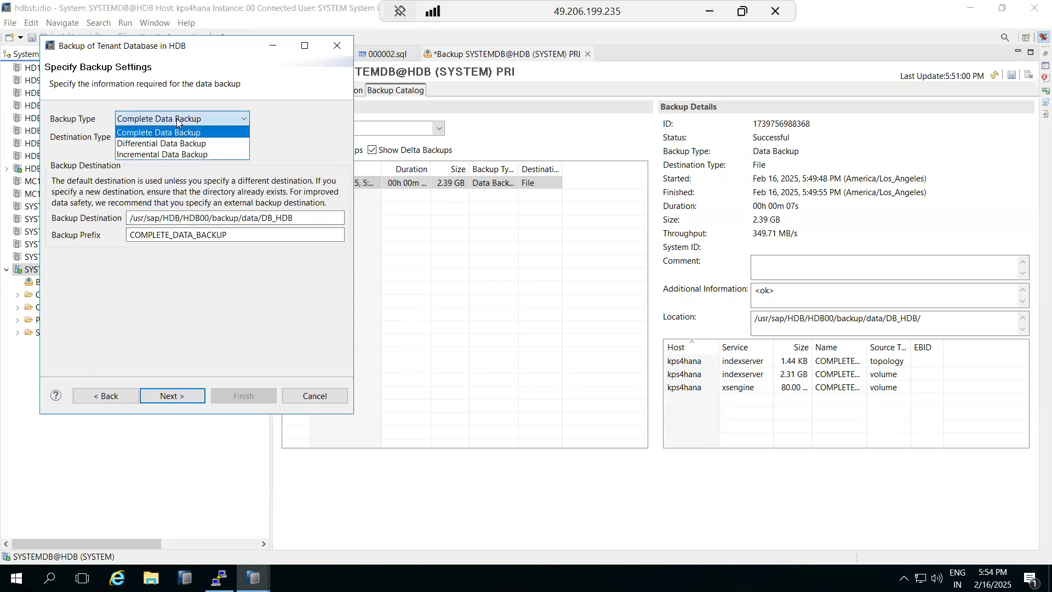
left_click(108, 296)
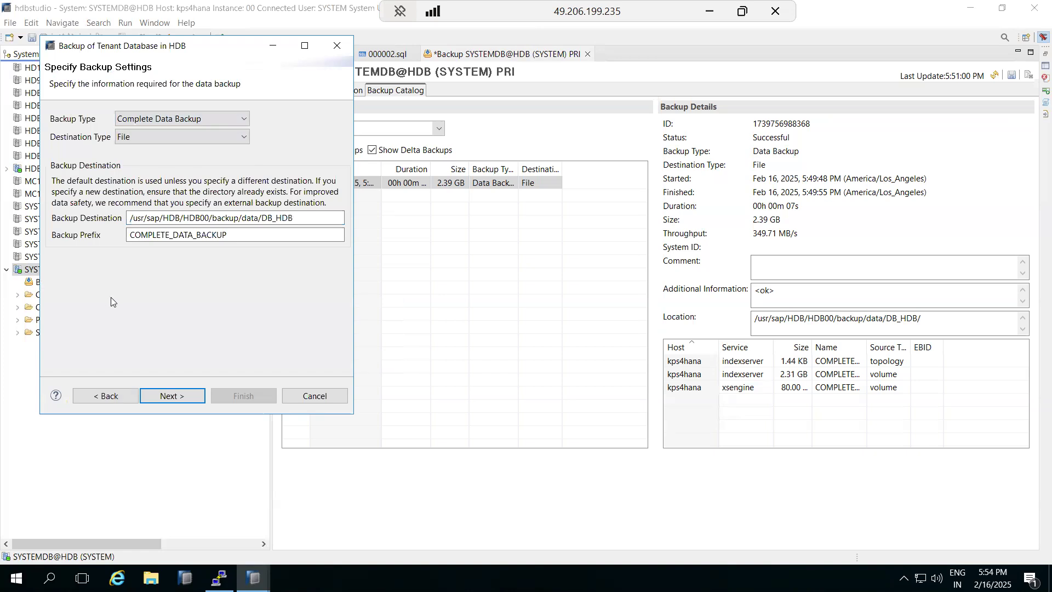
left_click(301, 395)
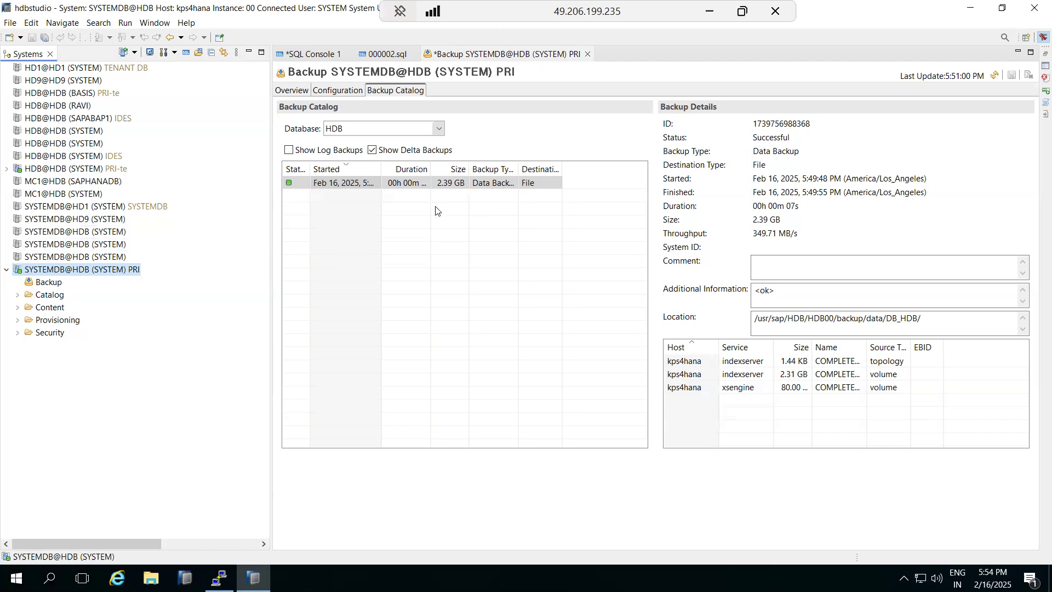
- Cut all the backup-schedule notes out of Paint's text box, leaving the canvas blank
left_click(709, 11)
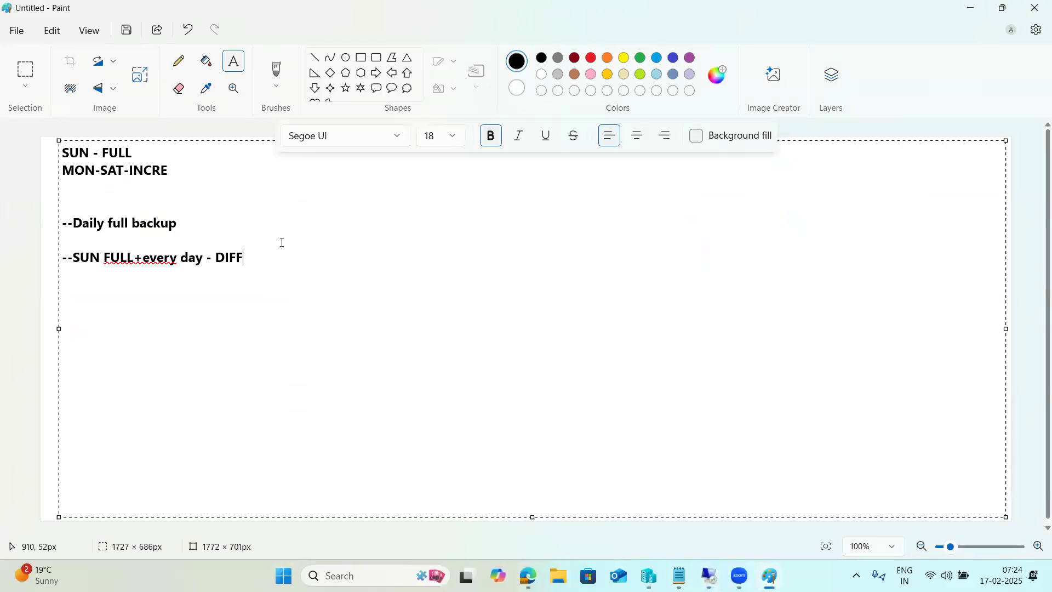
mouse_move(254, 259)
left_mouse_down()
mouse_move(62, 221)
mouse_move(54, 151)
left_mouse_up()
key("ctrl+x")
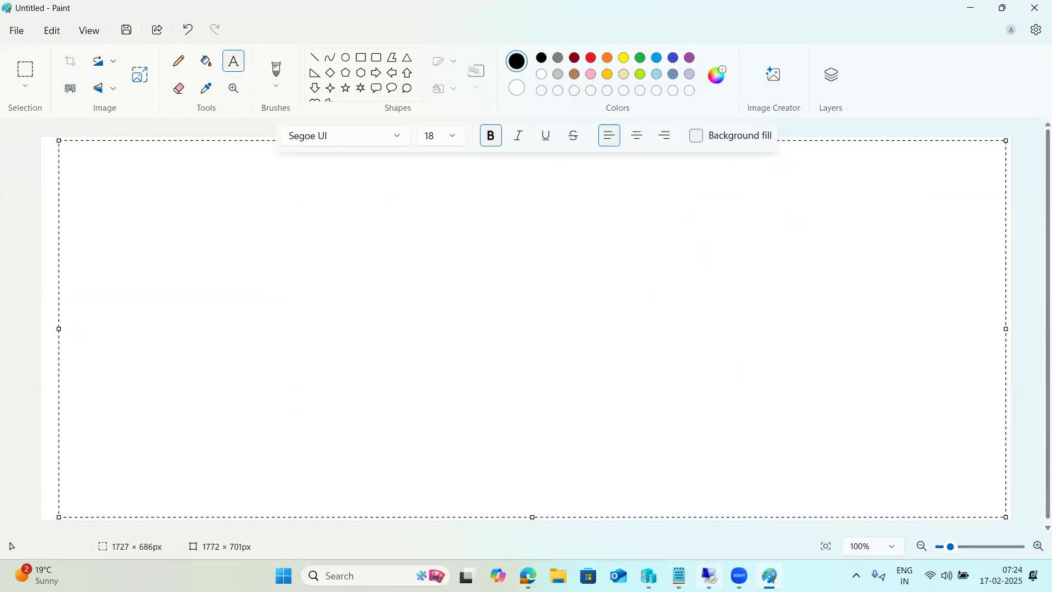
left_click(709, 577)
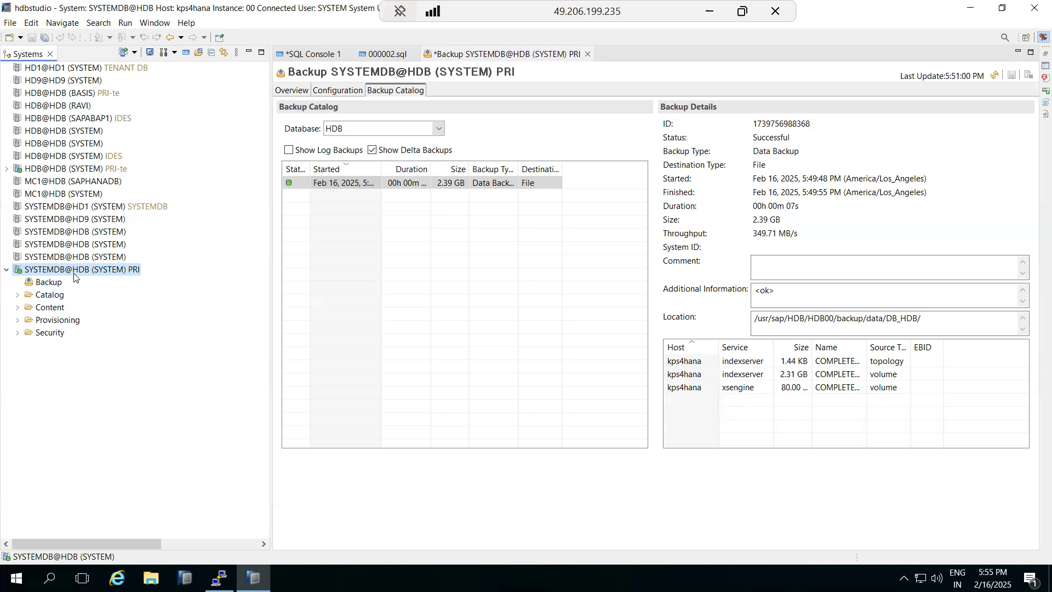
right_click(74, 277)
mouse_move(183, 310)
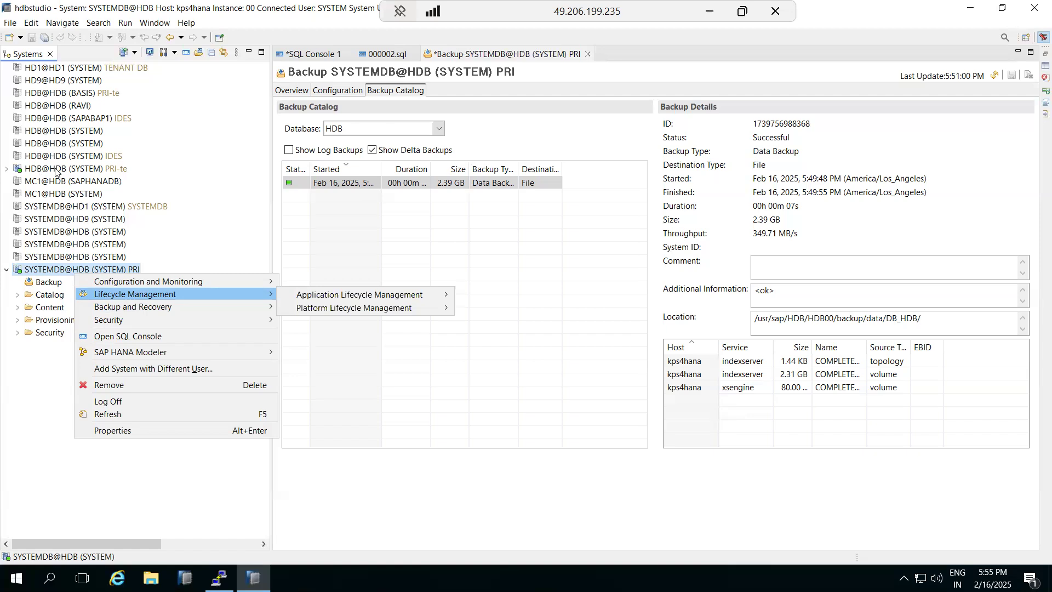
left_click(55, 171)
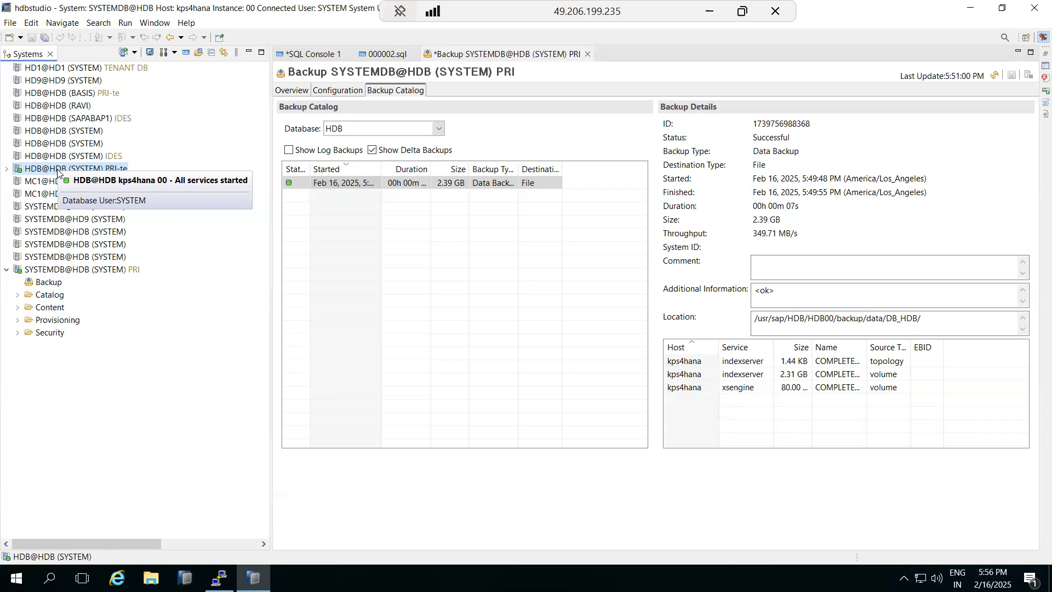
right_click(46, 270)
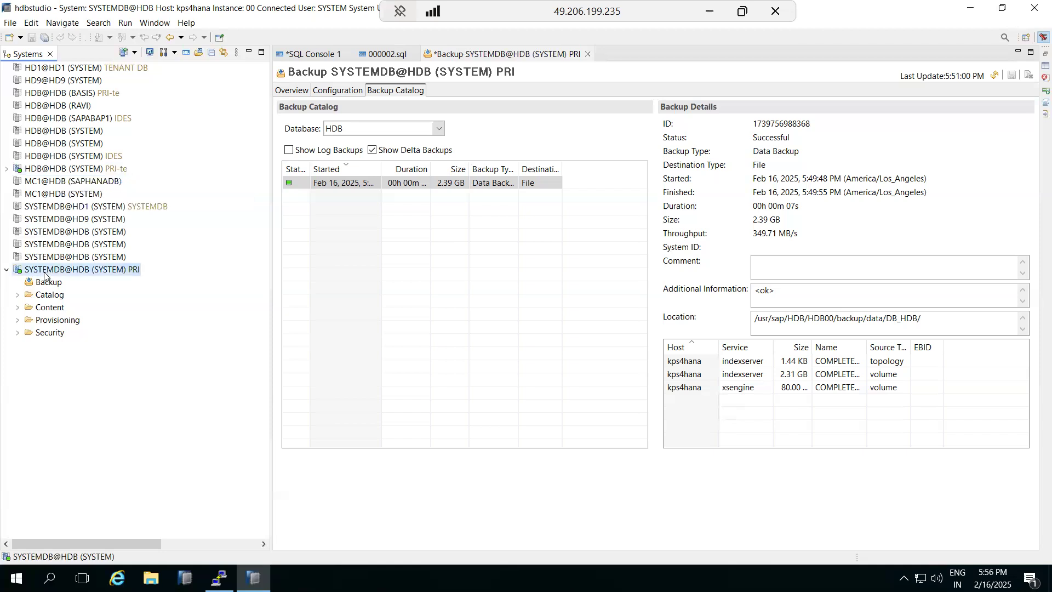
mouse_move(189, 311)
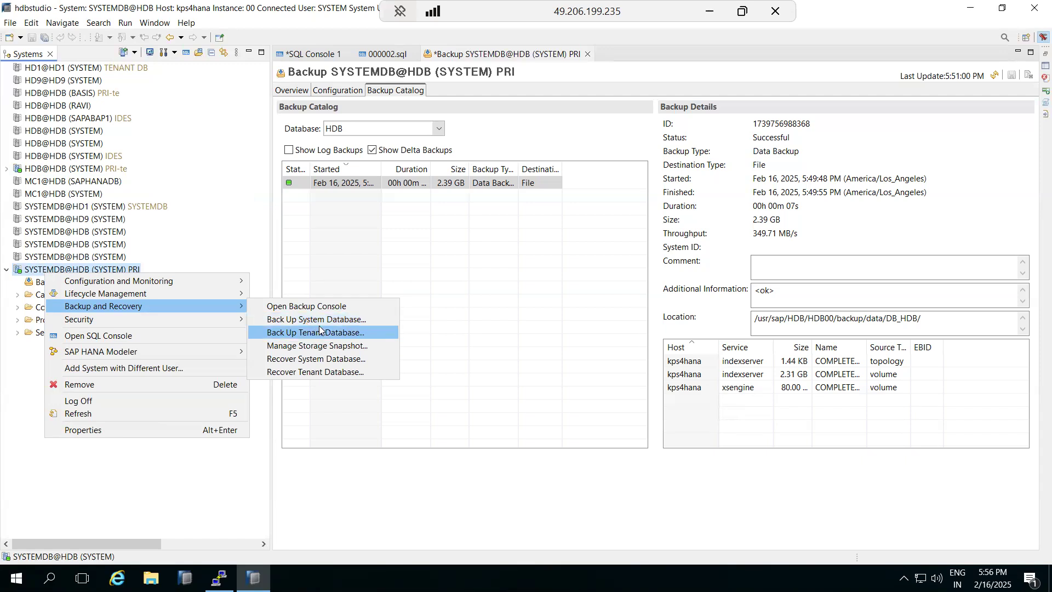
left_click(351, 503)
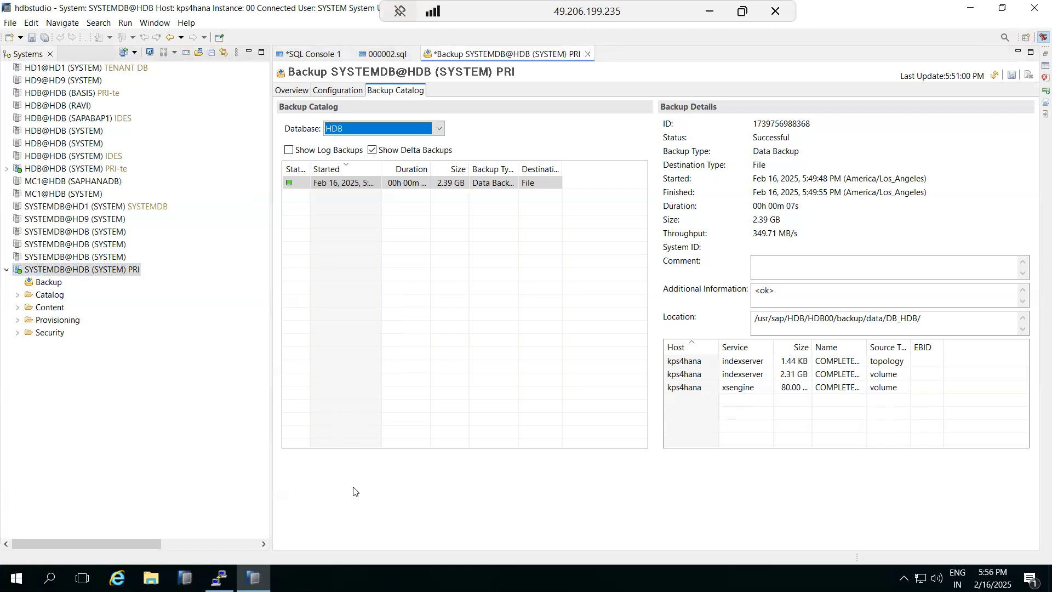
left_click(219, 578)
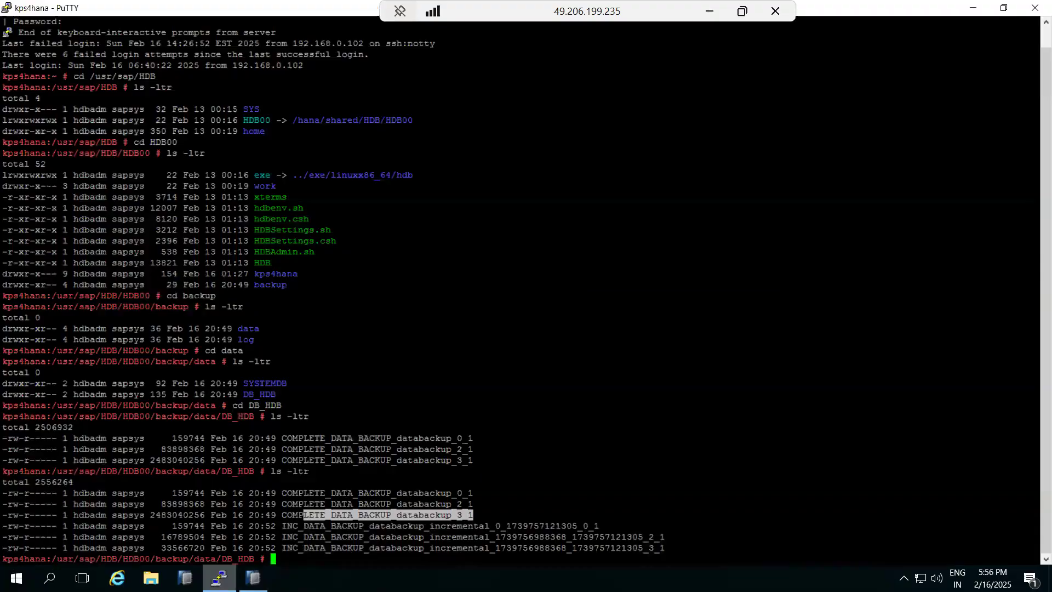
left_click_drag(425, 494, 471, 517)
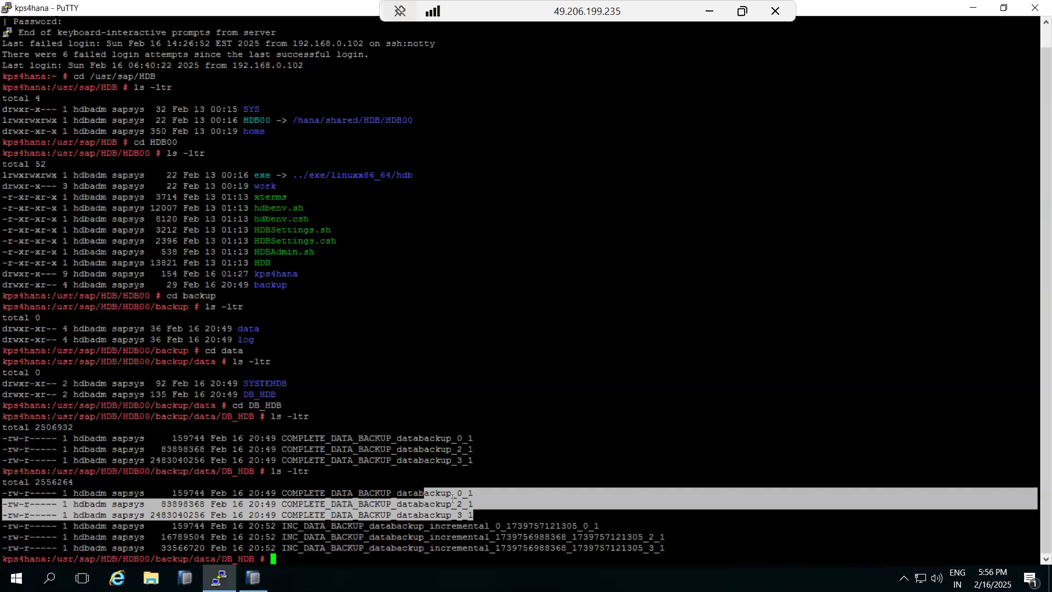
left_click(453, 500)
left_click_drag(474, 514, 6, 497)
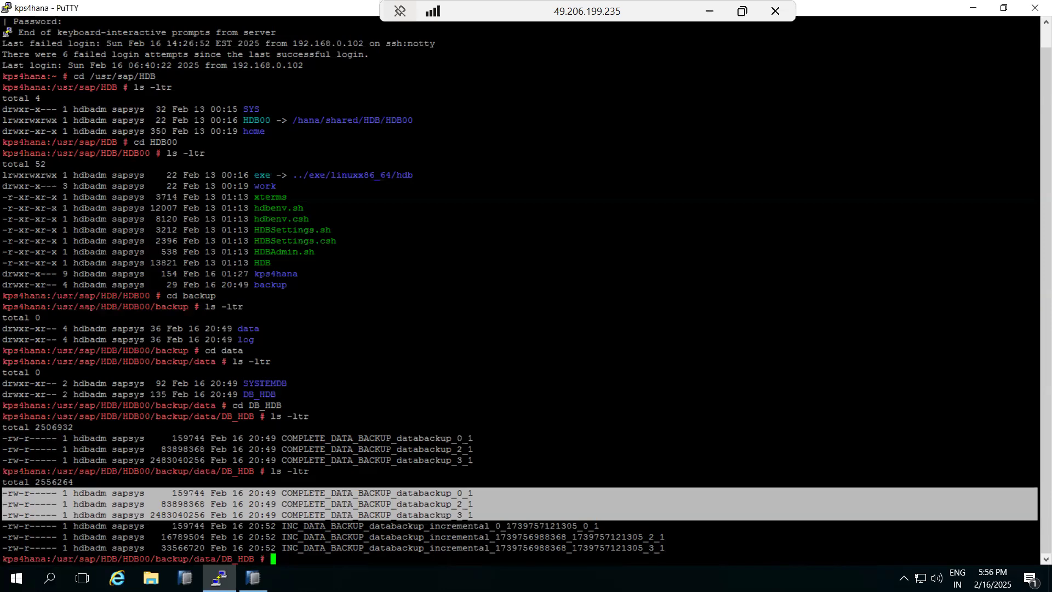
left_click(253, 578)
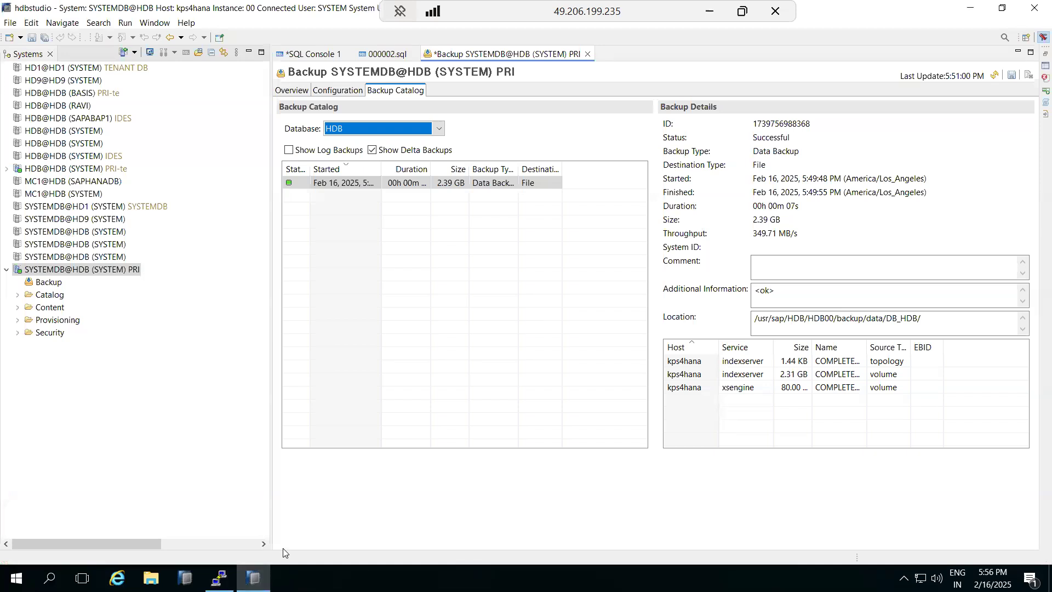
- Enable automatic log backup to /usr/sap/HDB/HDB00/backup/log, keeping the 15-minute interval
left_click(331, 92)
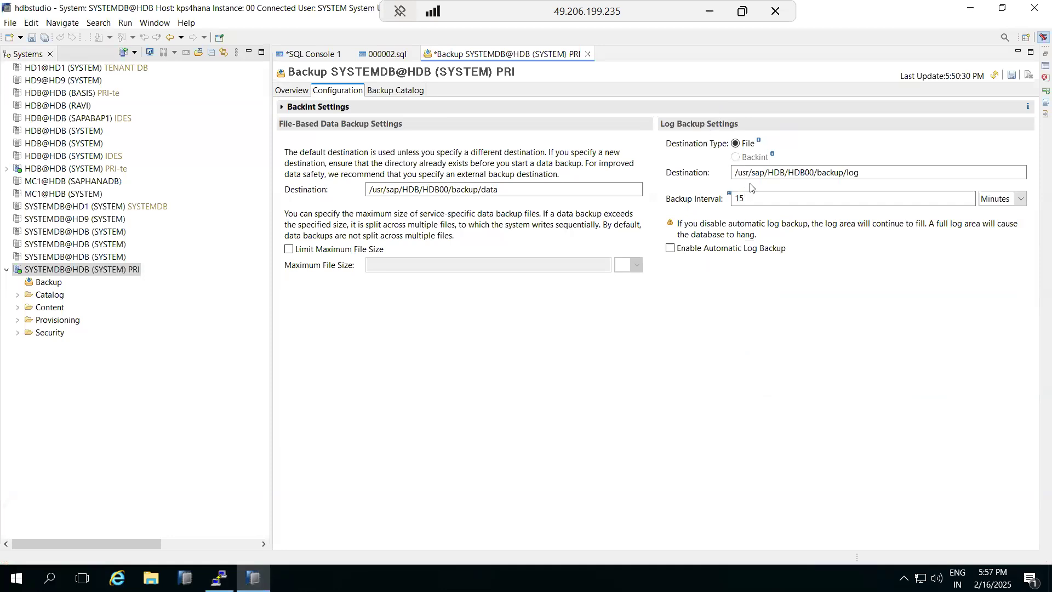
left_click(698, 251)
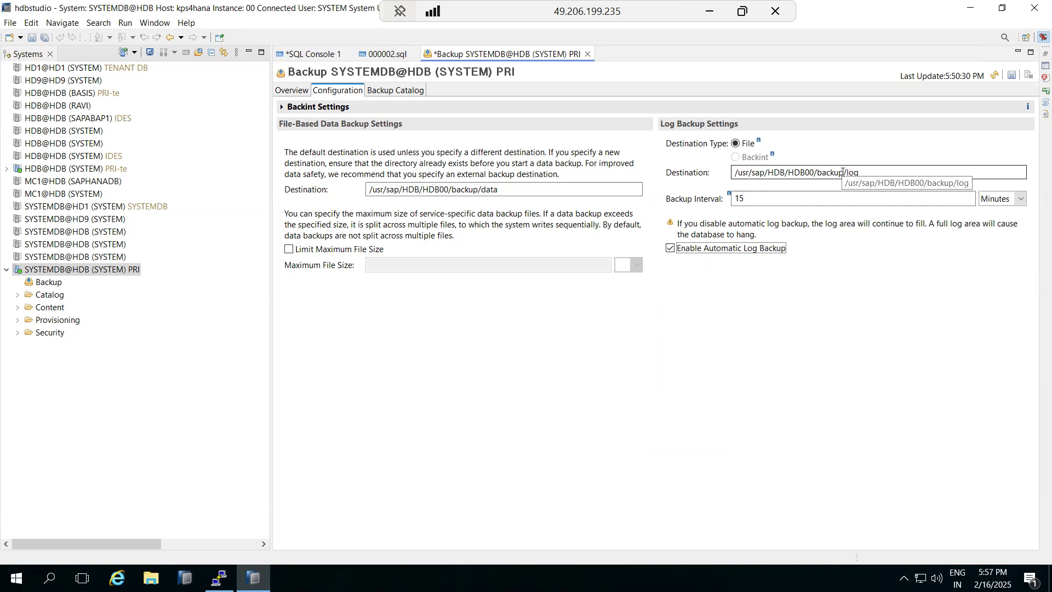
left_click(755, 203)
left_click_drag(755, 203, 725, 203)
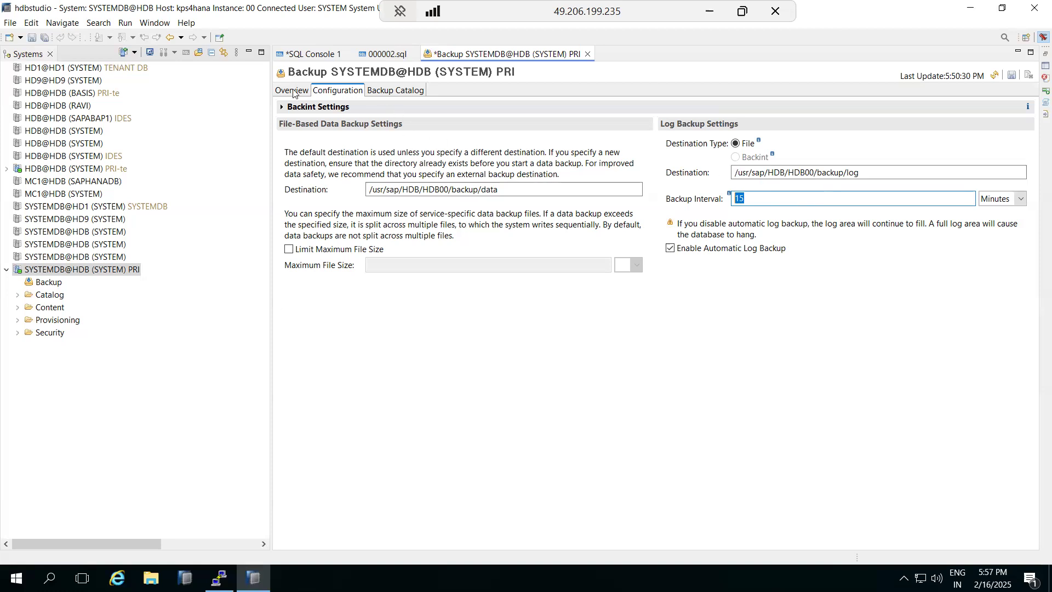
left_click(293, 92)
- Widen the Started column and include log backups in the HDB backup catalog
left_click(389, 97)
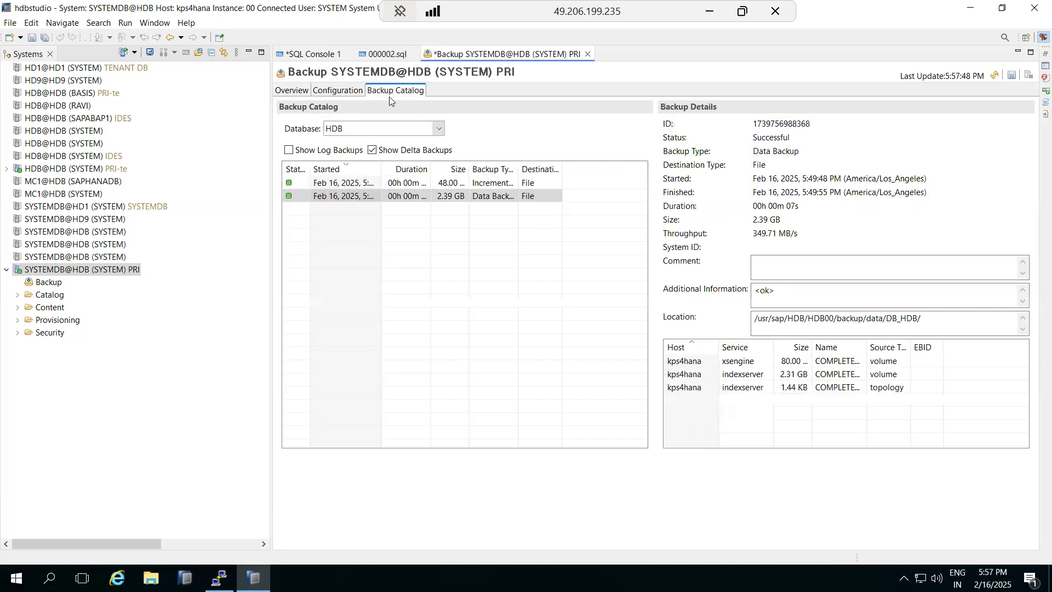
left_click_drag(378, 174, 415, 173)
left_click(322, 152)
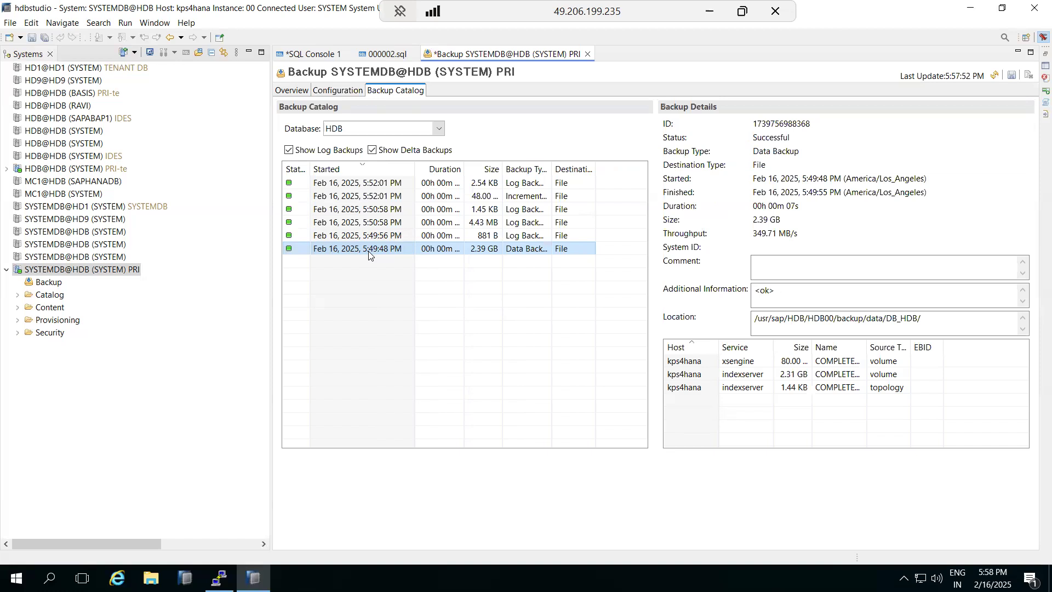
mouse_move(992, 578)
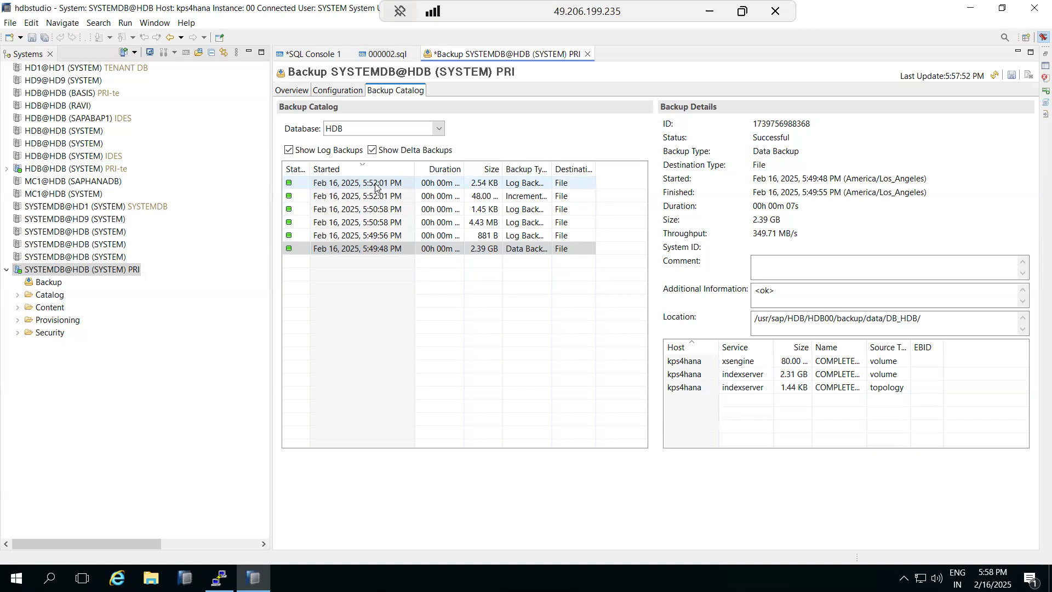
- Show the backup Configuration with its 15-minute log backup interval, then minimize the remote session to Paint
left_click(335, 92)
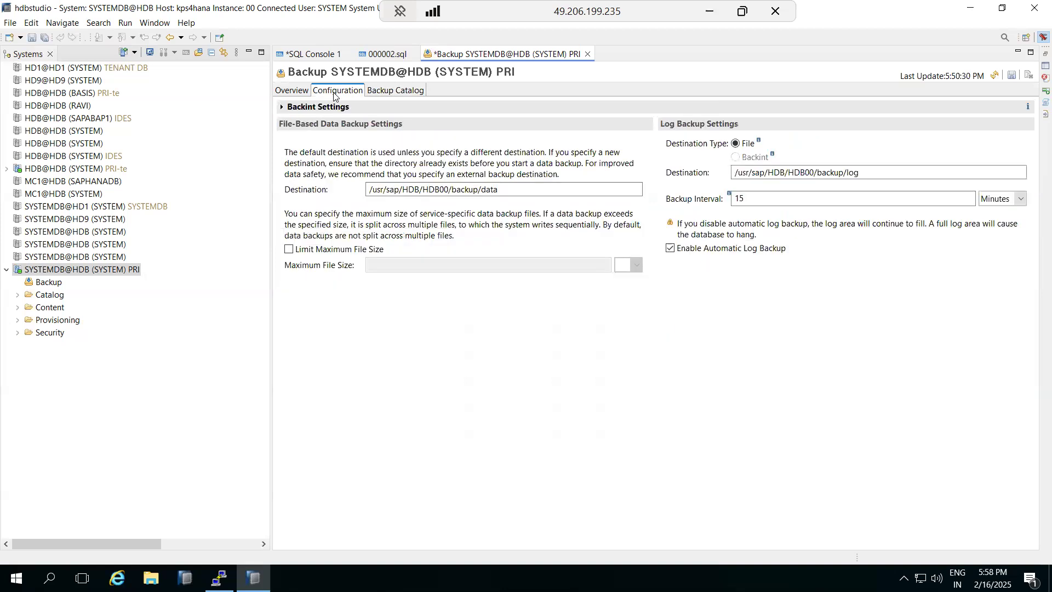
left_click_drag(758, 197, 733, 195)
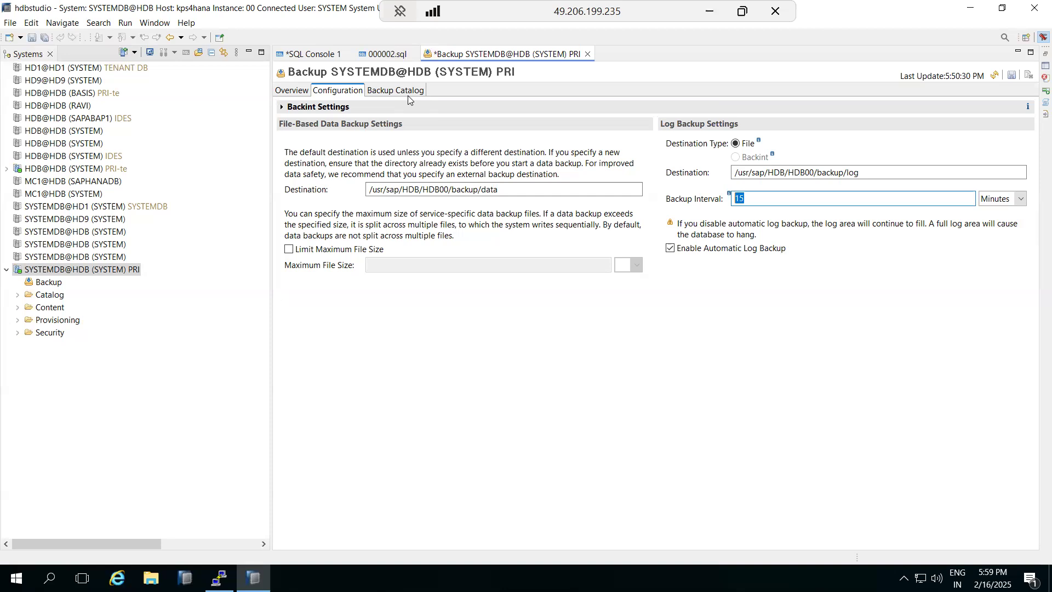
left_click(711, 13)
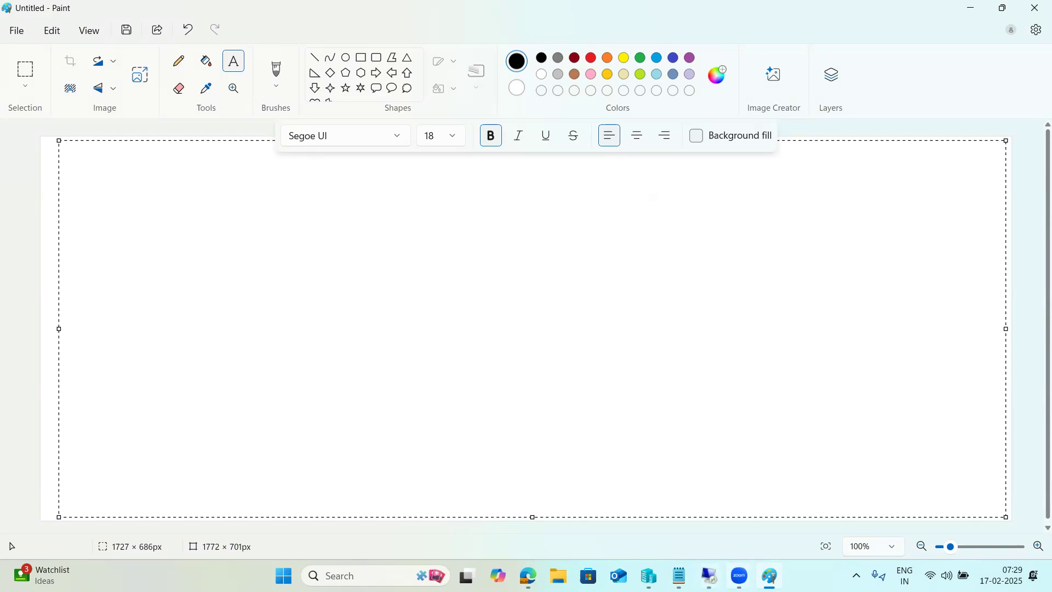
- Switch from Paint back to the remote SAP HANA Studio session via the taskbar
left_click(768, 517)
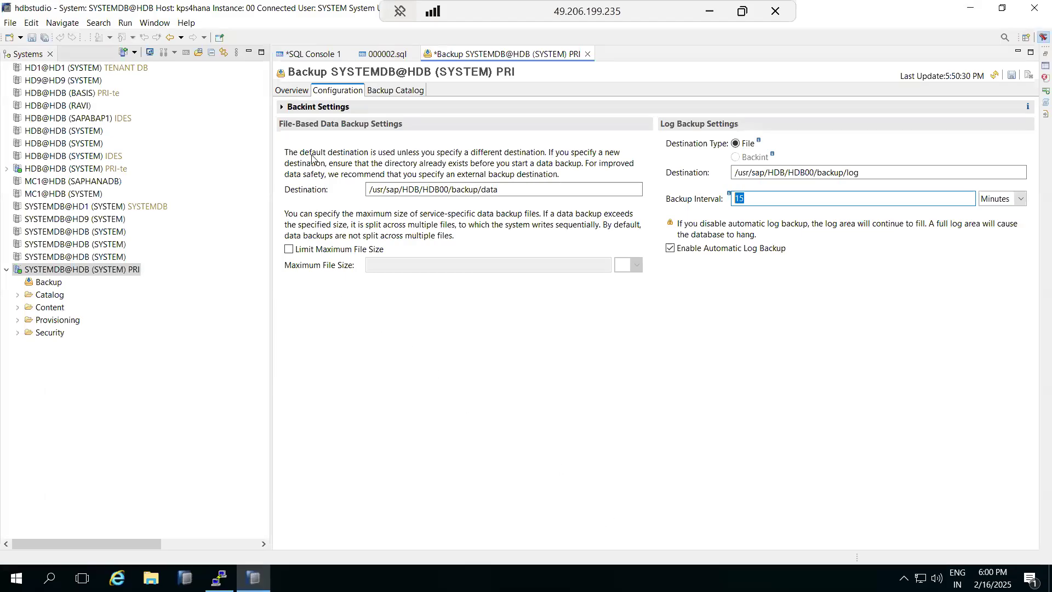
- Review the last successful data backup on the Overview tab, then minimize the remote session
left_click(294, 92)
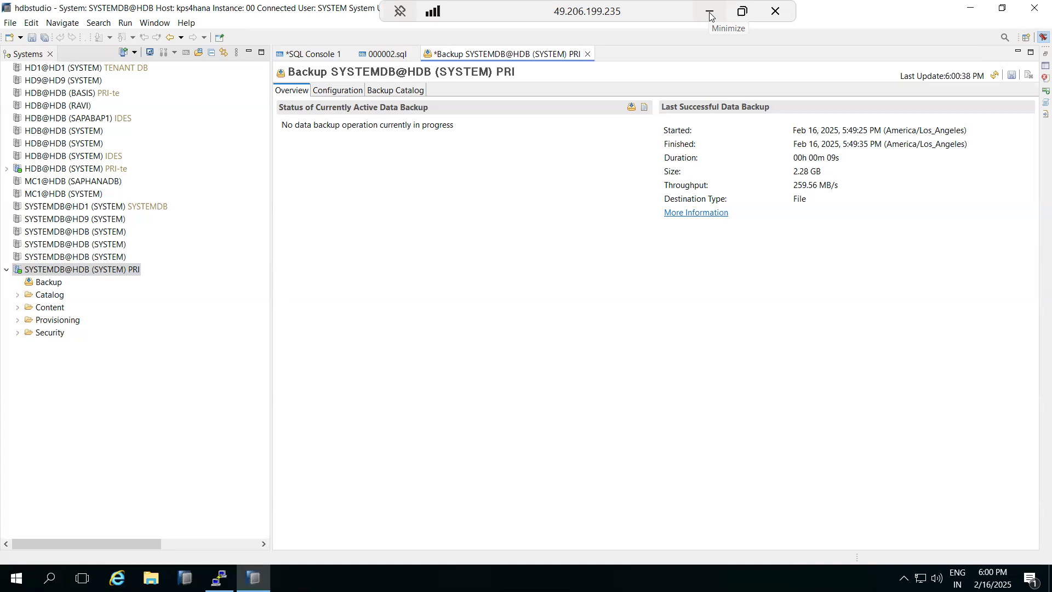
left_click(389, 3)
left_click(708, 13)
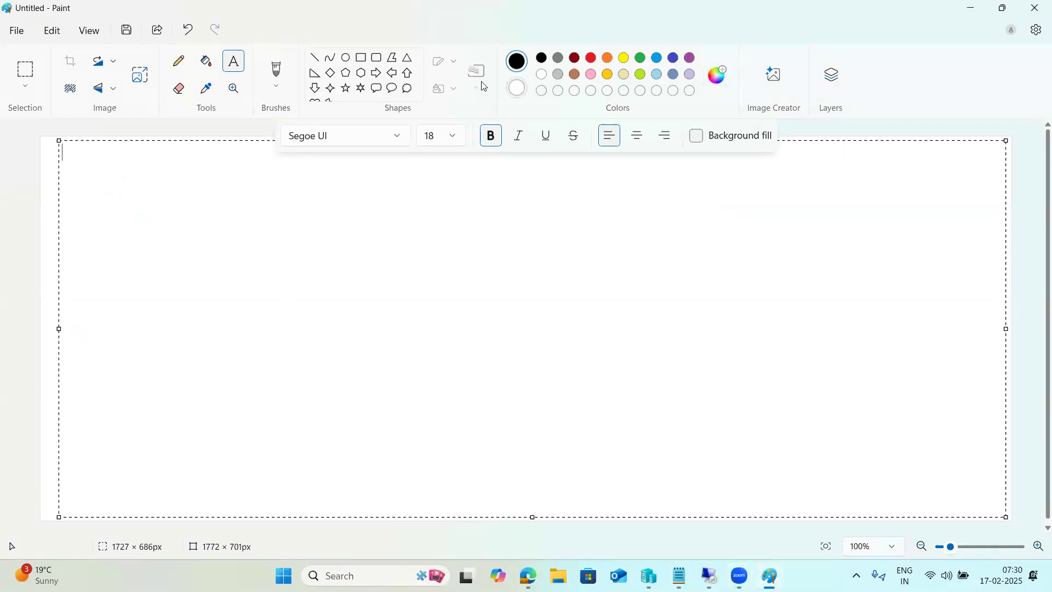
- Draw a tall rectangle left of centre and a second rectangle at the top right
left_click(365, 58)
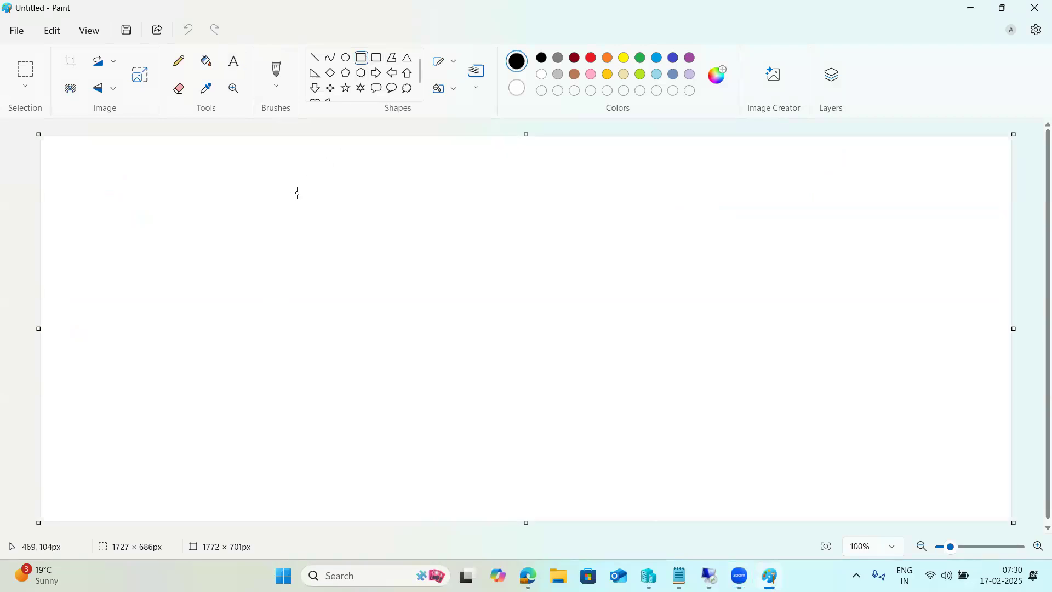
left_click_drag(283, 198, 285, 206)
left_click_drag(301, 263, 373, 316)
left_click_drag(794, 147, 877, 227)
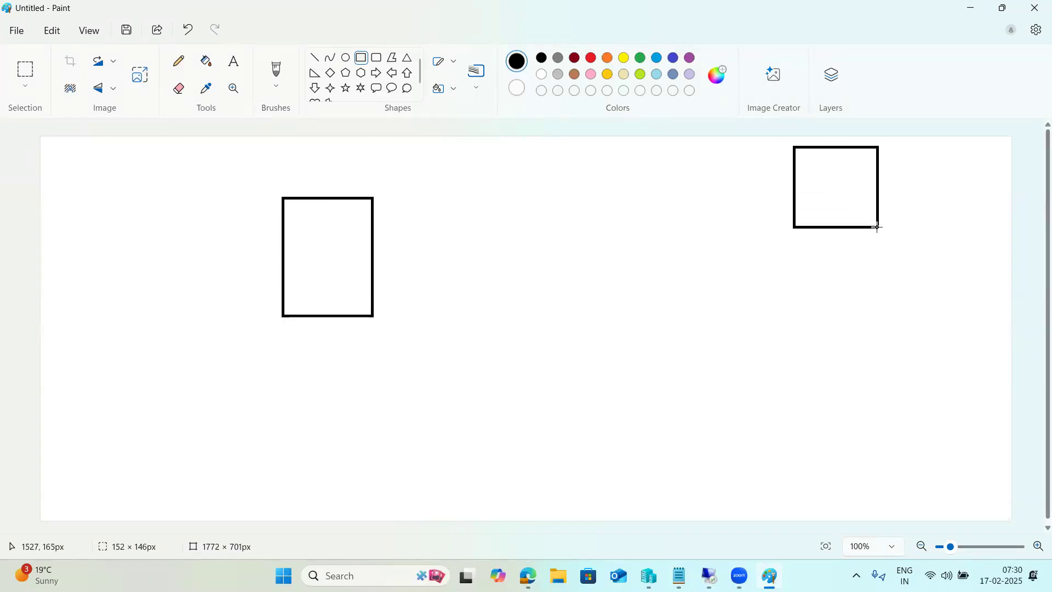
- Draw an arrow from the tall box to the top-right box, then switch windows
left_click(315, 58)
mouse_move(339, 269)
left_mouse_down()
mouse_move(453, 237)
mouse_move(829, 173)
left_mouse_up()
left_click(823, 187)
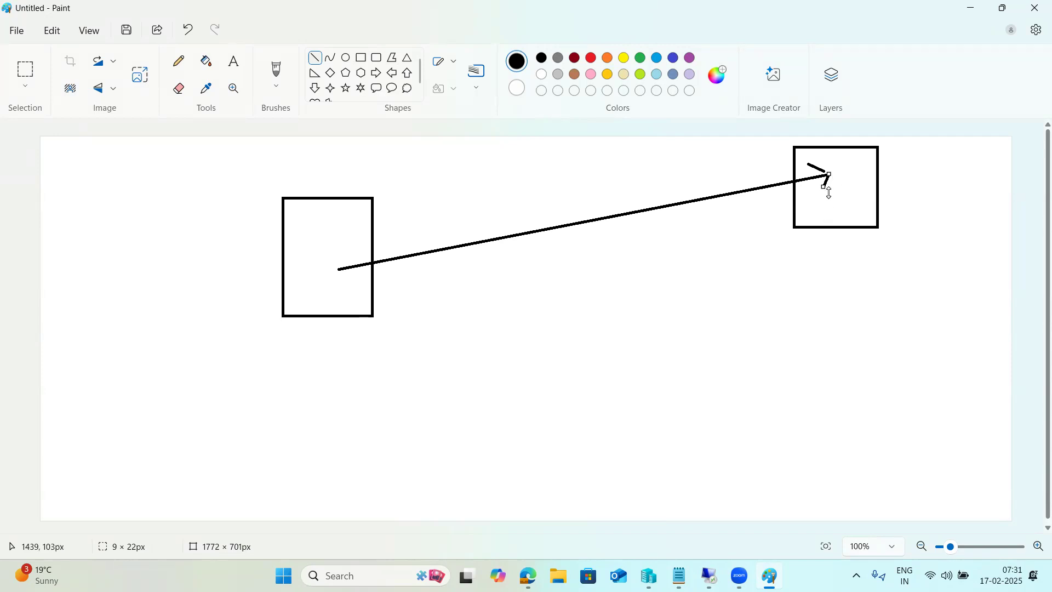
mouse_move(815, 200)
left_mouse_down()
mouse_move(826, 200)
mouse_move(825, 216)
left_mouse_up()
left_click(822, 217)
left_click(744, 575)
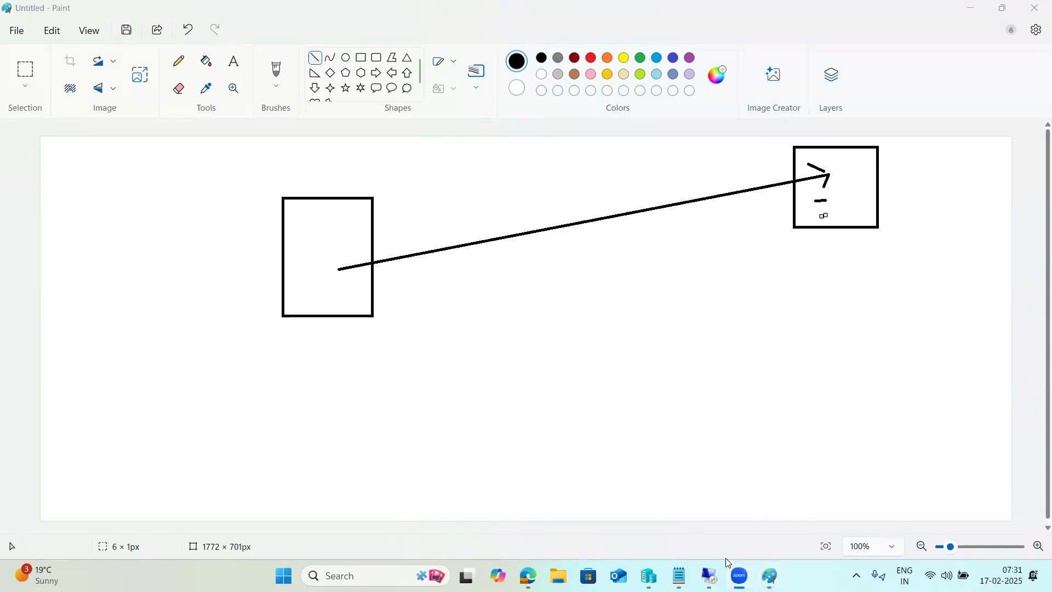
left_click(244, 185)
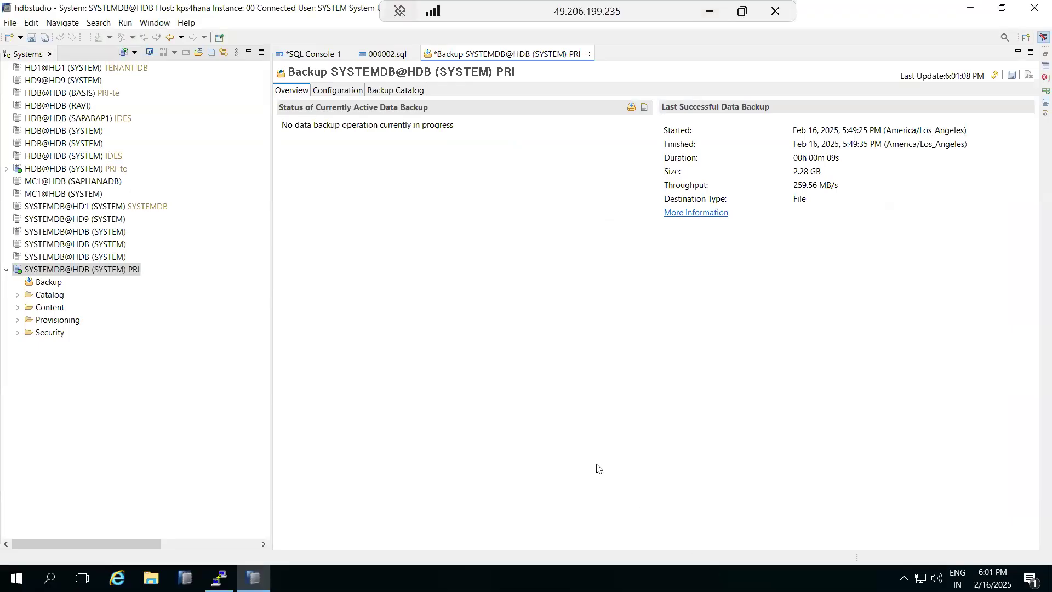
- Expand Backint Settings in Configuration, then view the backup Overview and Backup Catalog
left_click(345, 92)
left_click(282, 109)
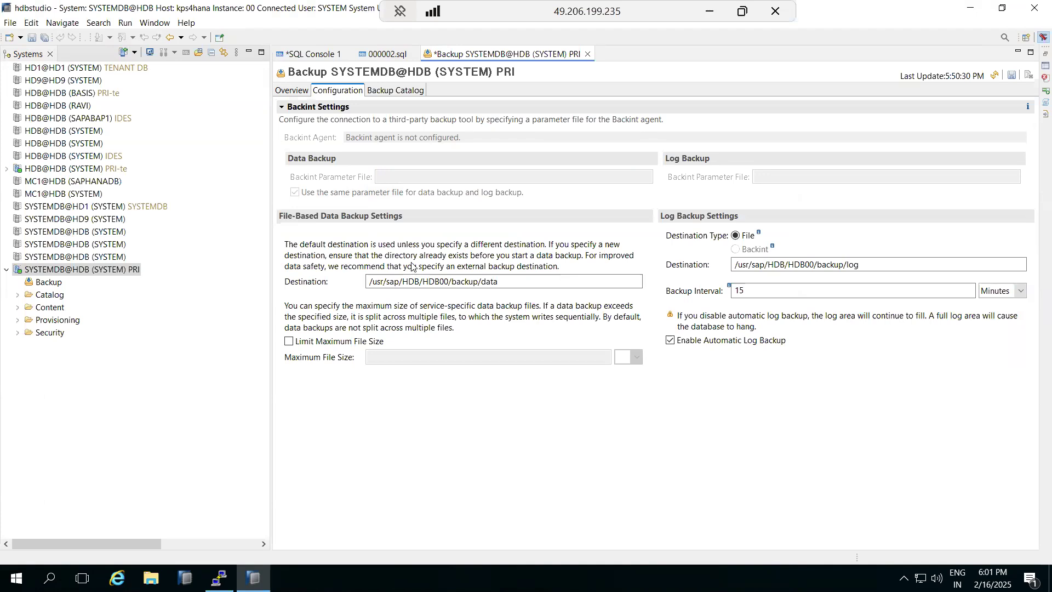
left_click(289, 92)
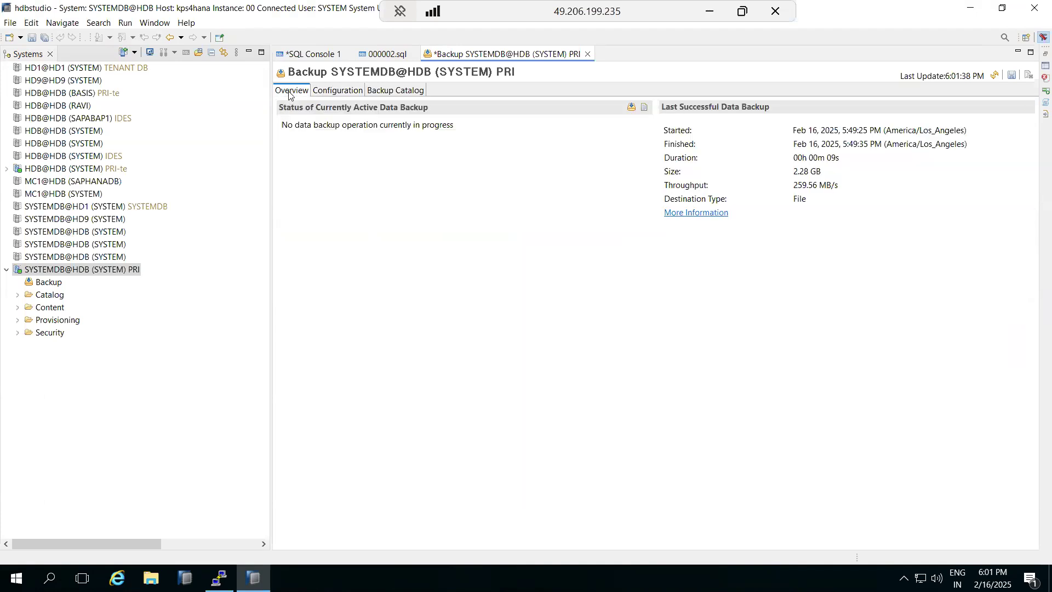
left_click(384, 91)
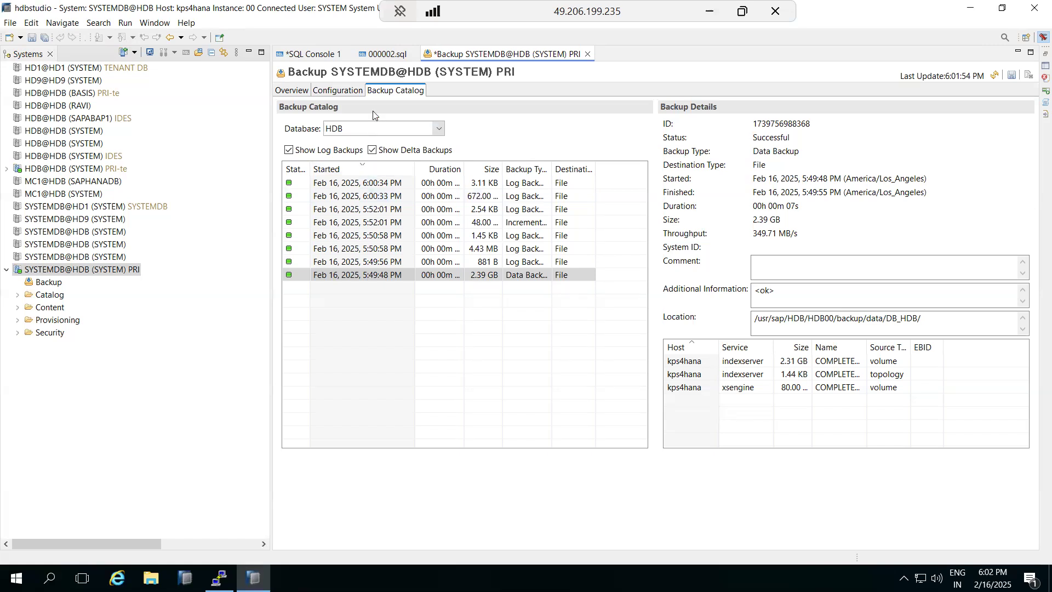
- Back in Configuration, select the /usr/sap/HDB/HDB00/backup/data destination path
left_click(351, 91)
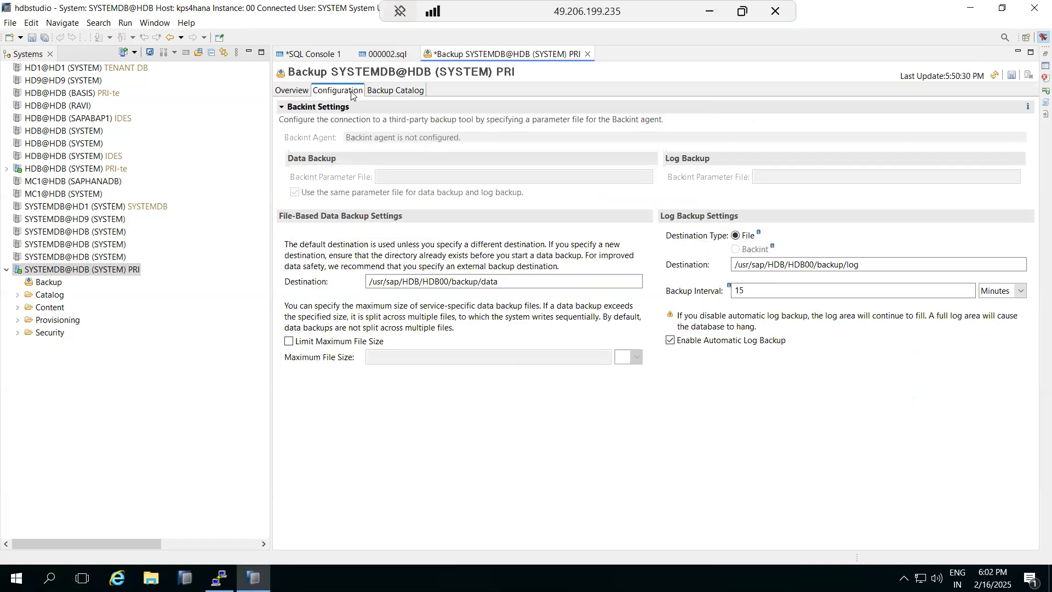
left_click_drag(529, 282, 331, 288)
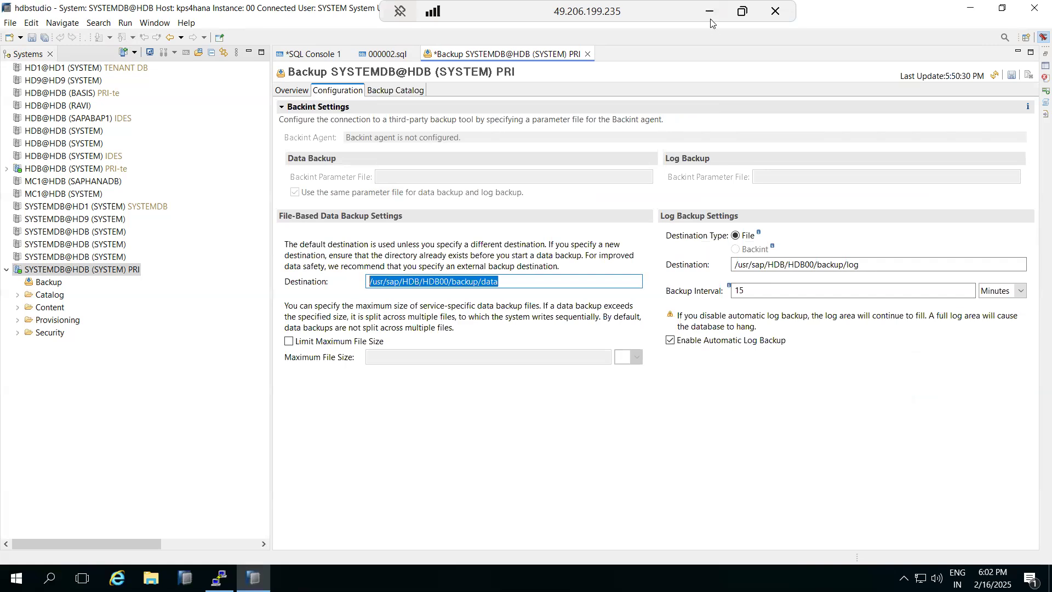
left_click(543, 280)
left_click_drag(542, 280, 366, 286)
- Add a short line and type the labels 'TSM', 'AZUre BLOB' and 'C4C -' below the top-right box
left_click(710, 11)
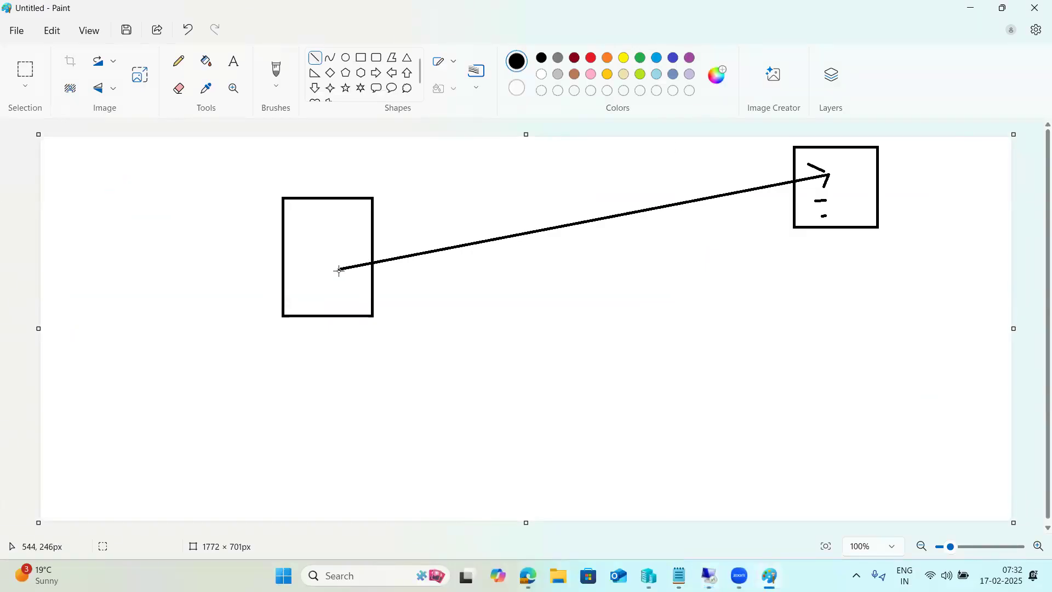
left_click_drag(818, 240, 840, 239)
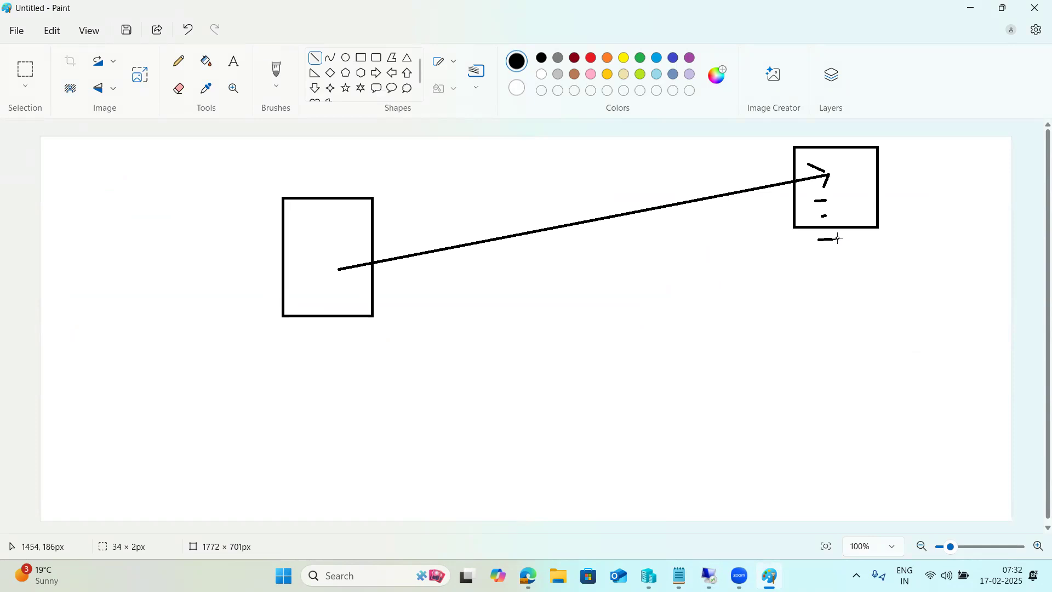
left_click(234, 61)
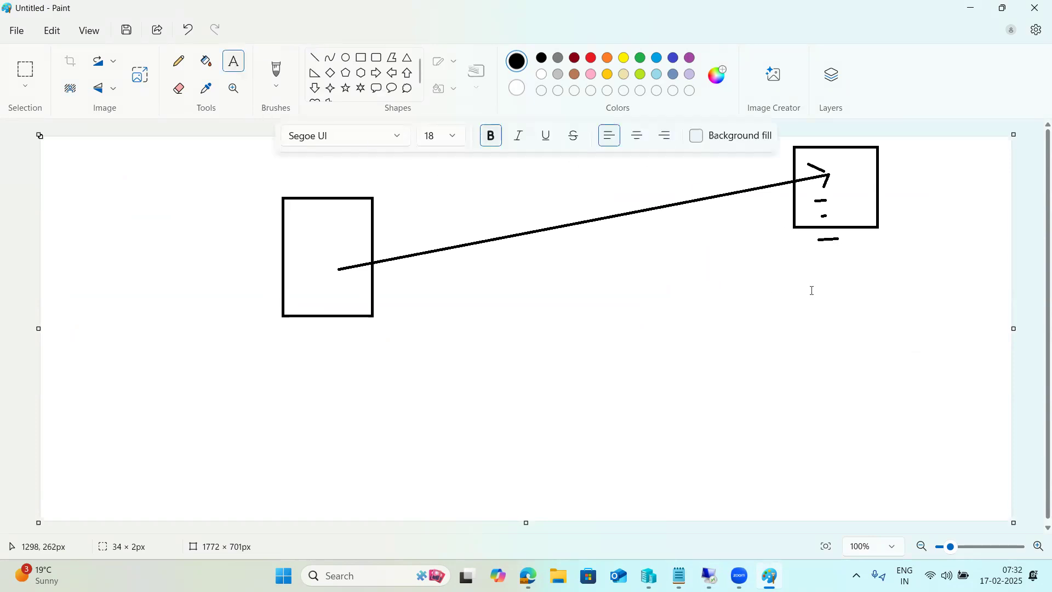
left_click_drag(779, 246, 956, 440)
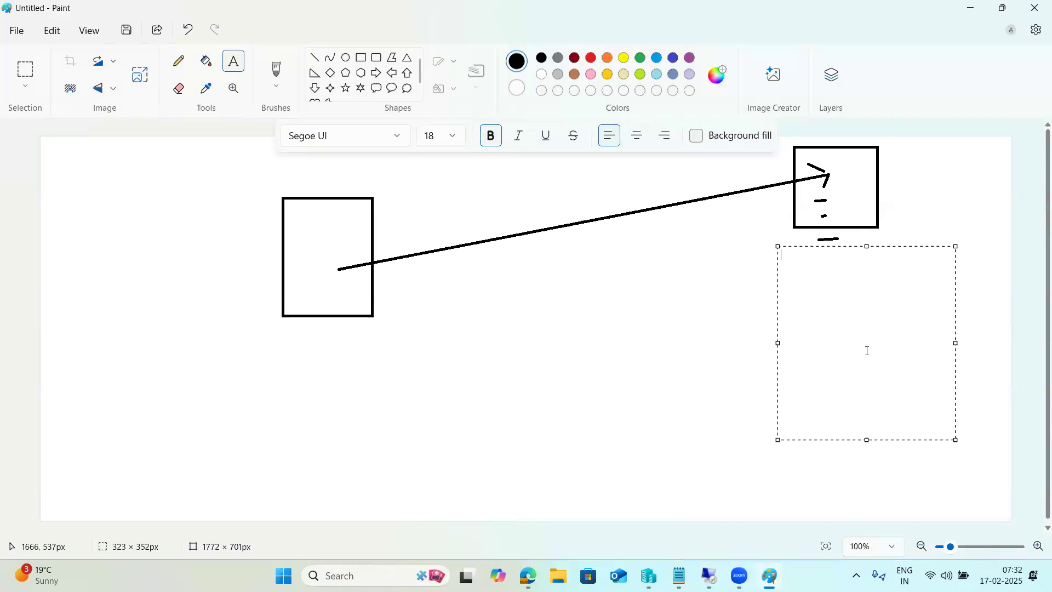
type("TSM")
type("AZUre")
type(" BLO")
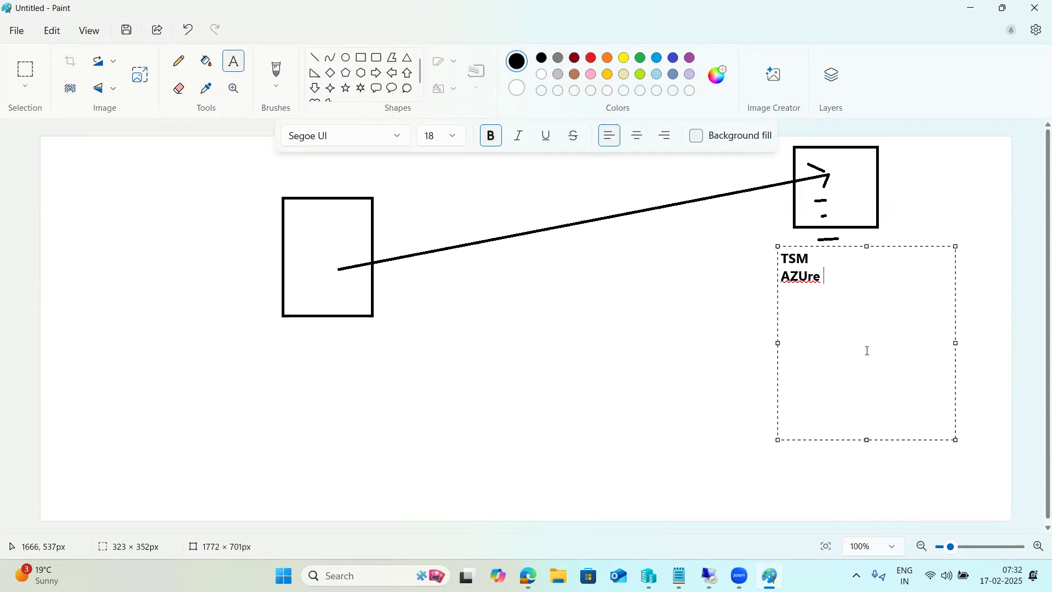
type("B")
type("CT")
key("BackSpace")
type("4C -")
left_click_drag(821, 296, 778, 294)
left_click(826, 297)
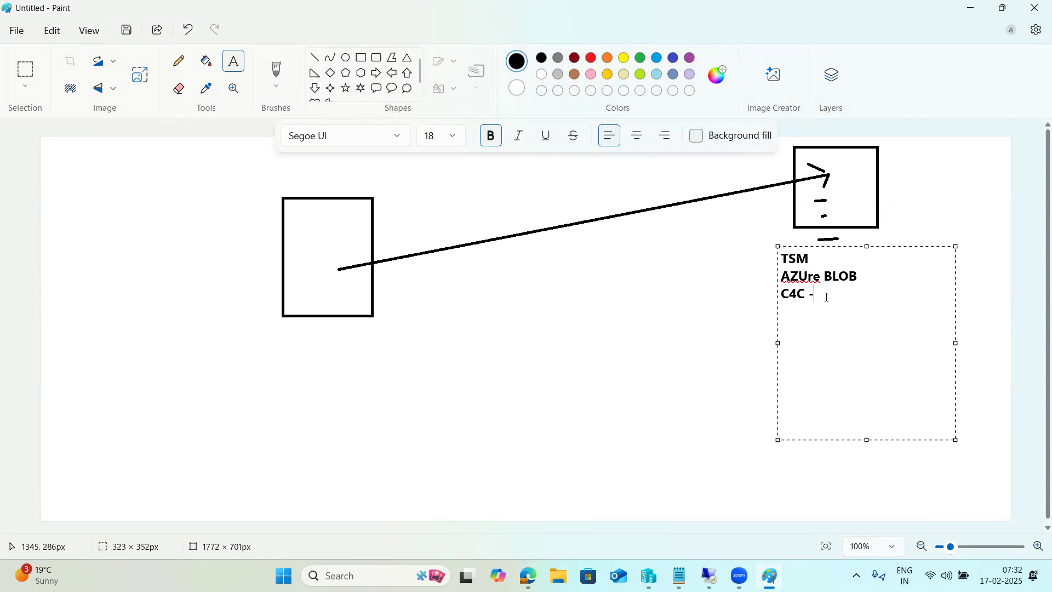
left_click(652, 291)
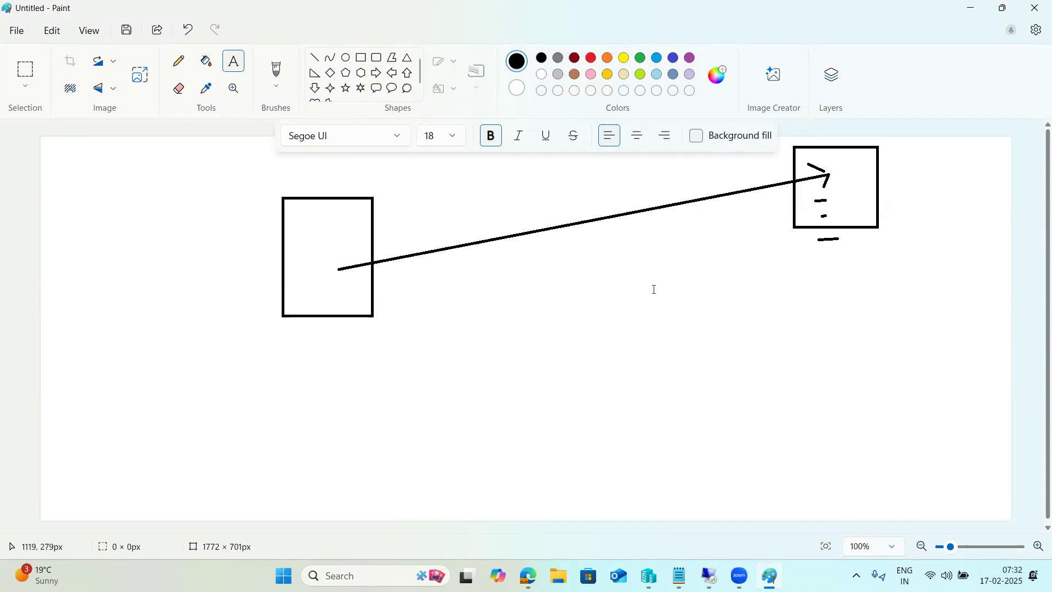
left_click(319, 61)
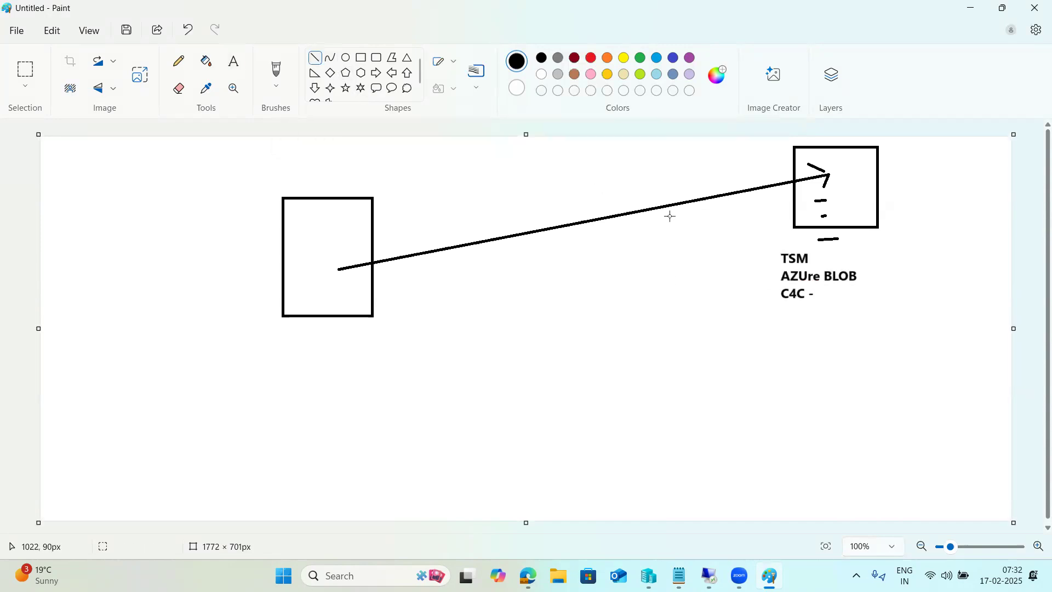
- Draw a line from the labels to the left box and a column of short dashes, then return to the remote session
left_click_drag(770, 280, 340, 269)
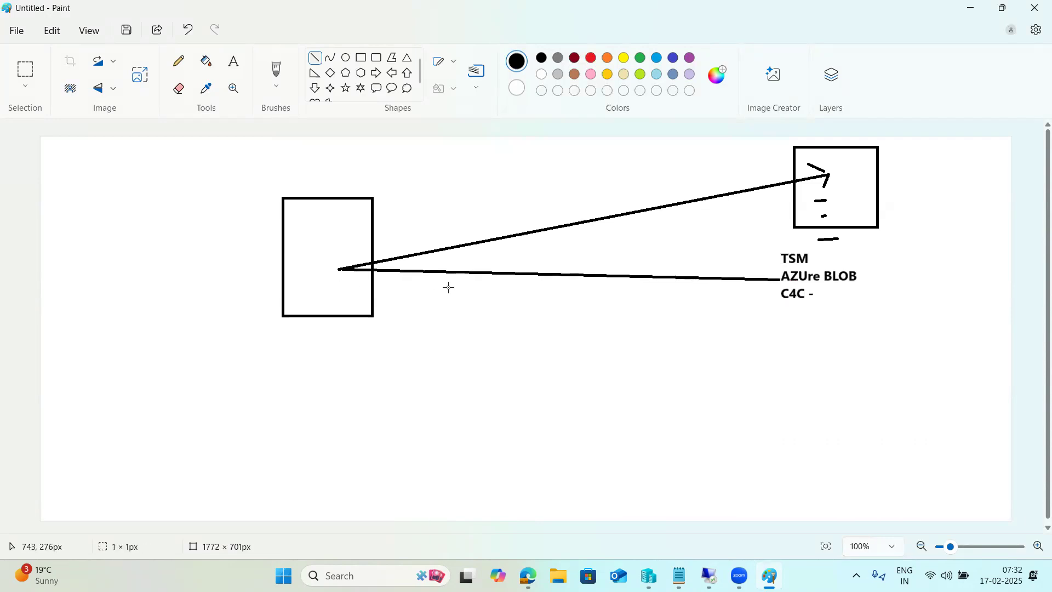
left_click_drag(761, 298, 772, 298)
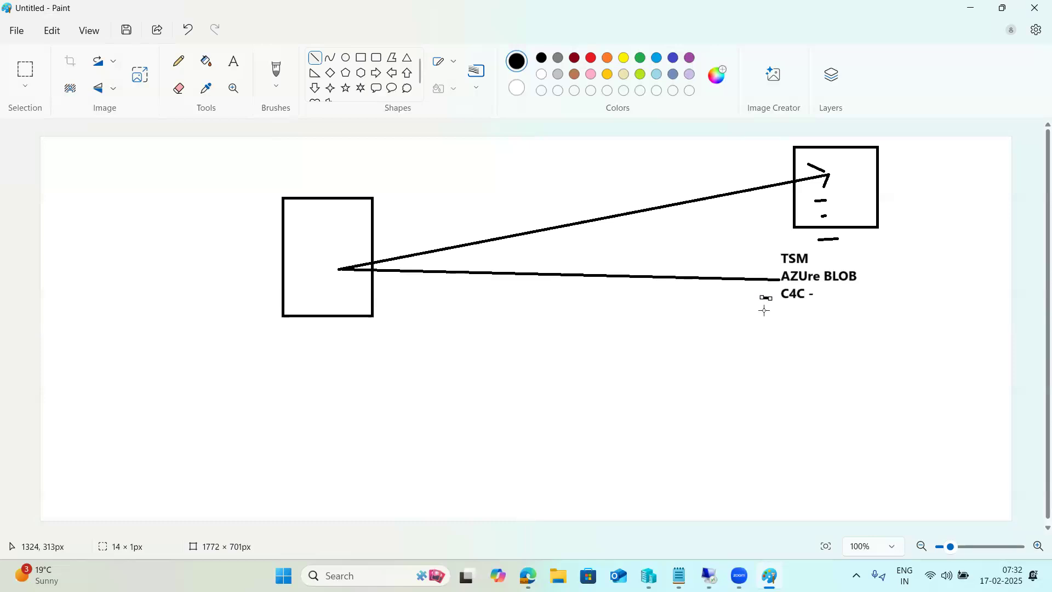
left_click(751, 339)
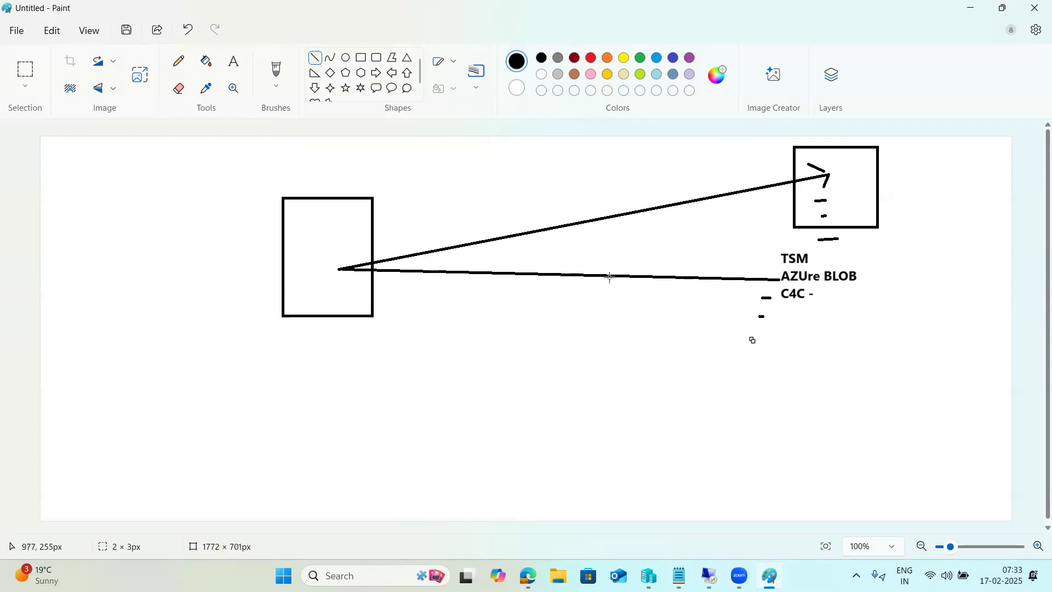
mouse_move(817, 300)
left_mouse_down()
mouse_move(840, 300)
mouse_move(847, 369)
left_mouse_up()
left_click_drag(841, 400, 856, 460)
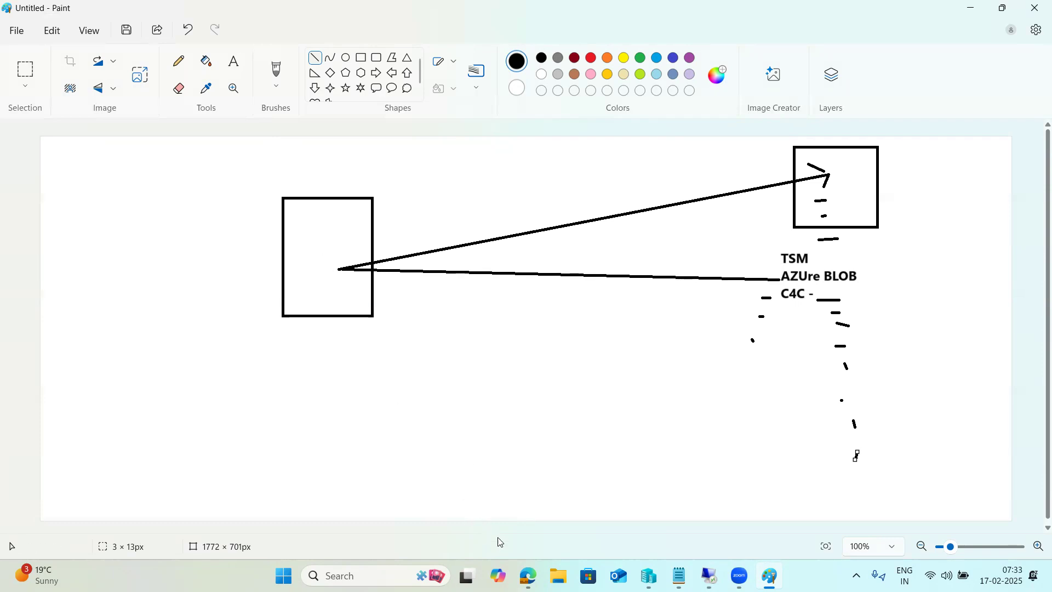
mouse_move(527, 575)
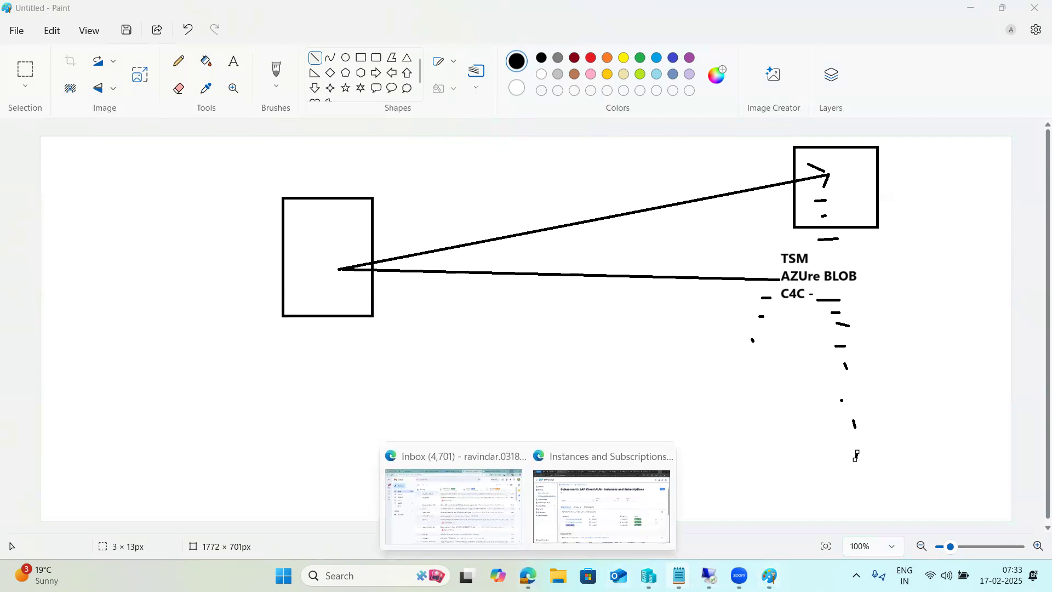
left_click(709, 575)
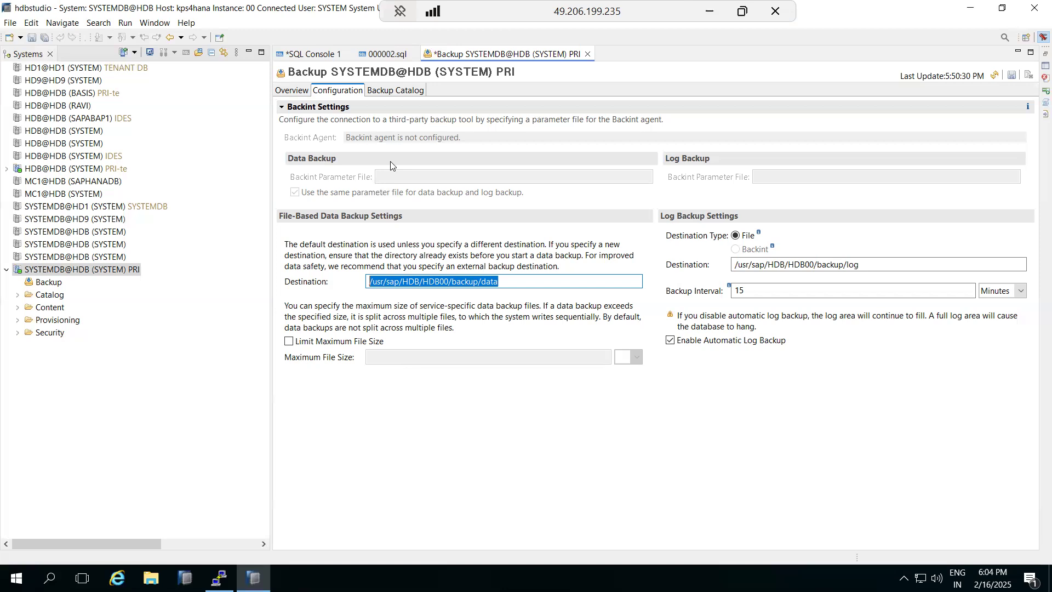
- Show the last data backup overview for SYSTEMDB@HDB: 2.28 GB to File in 9 seconds
left_click(386, 91)
left_click(291, 91)
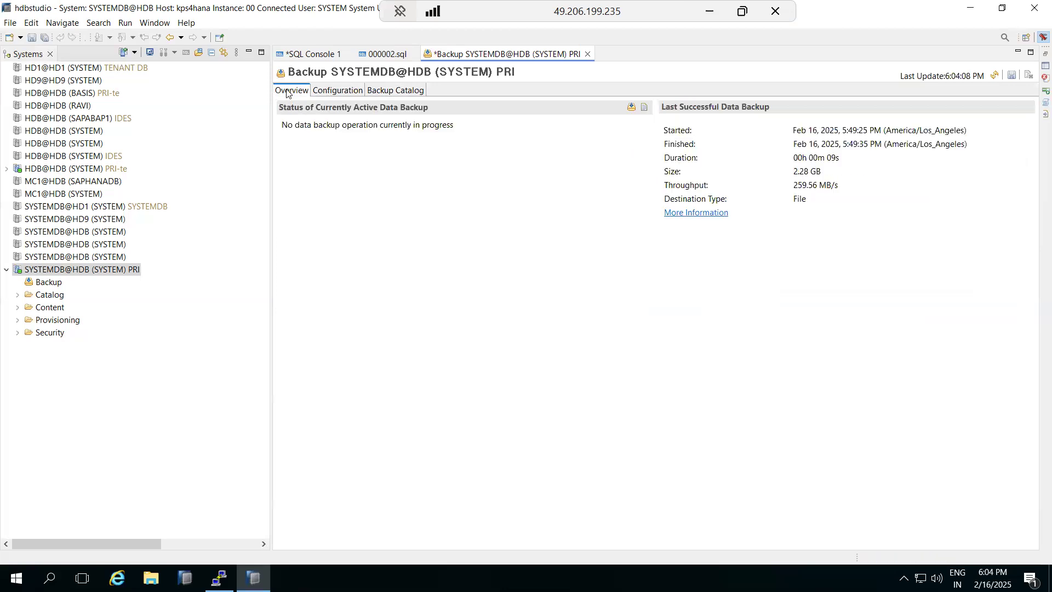
right_click(51, 272)
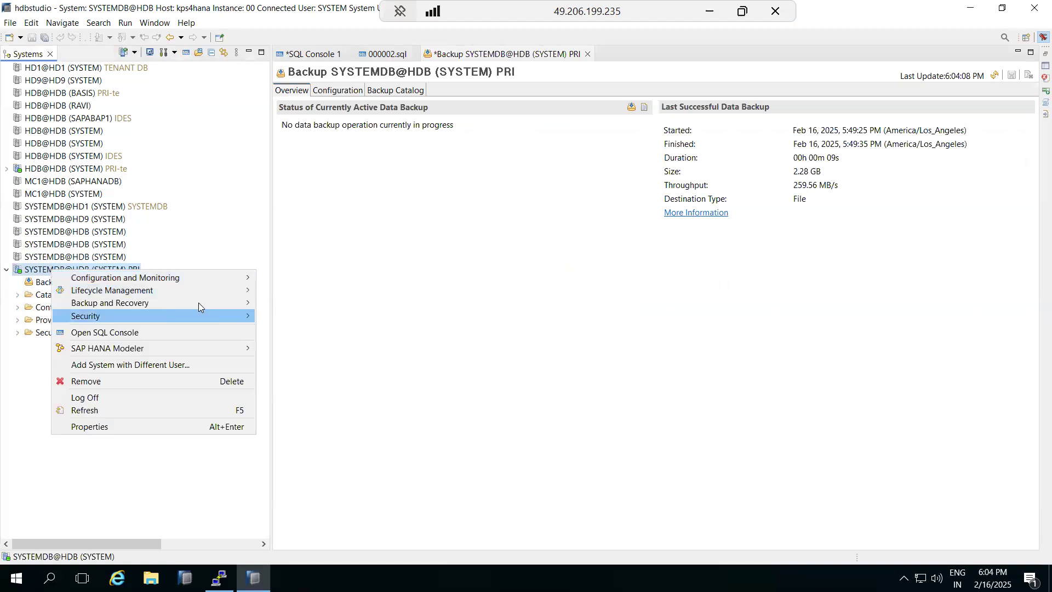
mouse_move(245, 307)
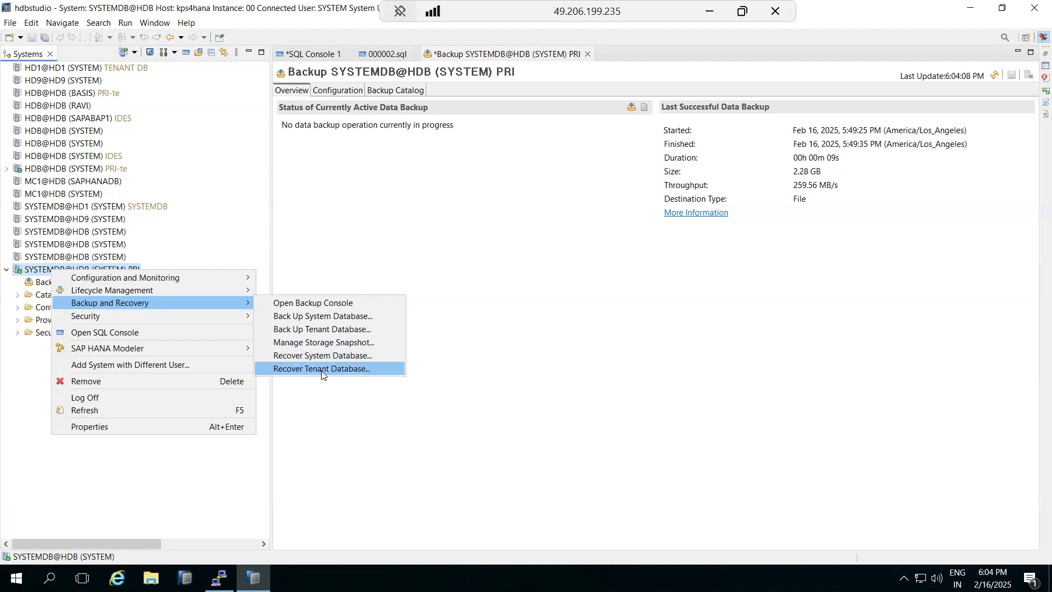
- In PuTTY, highlight the complete and incremental backup files, then return to HANA Studio
key("alt+Tab")
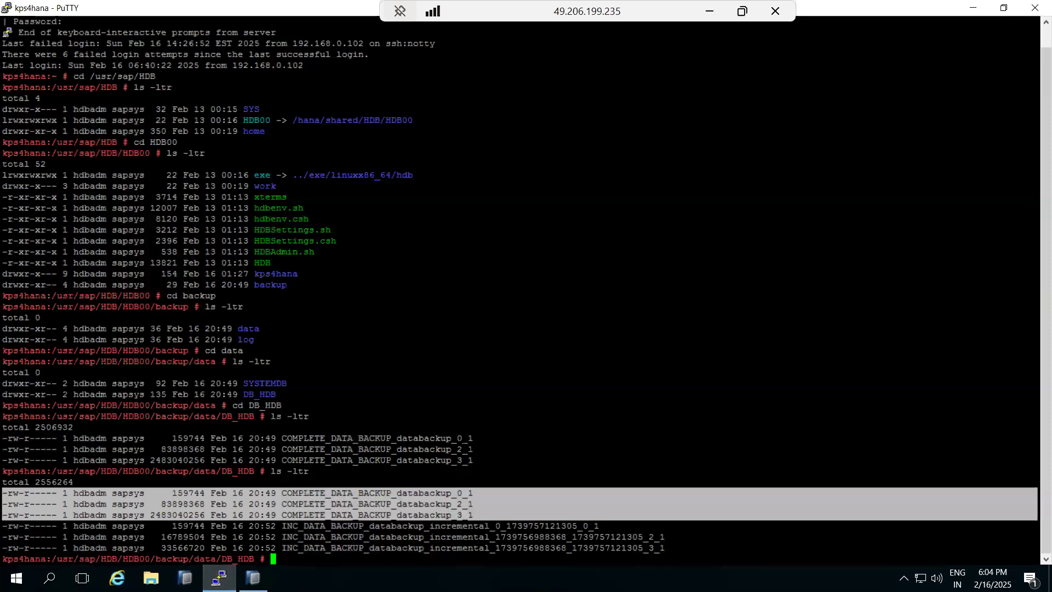
left_click_drag(666, 548, 5, 496)
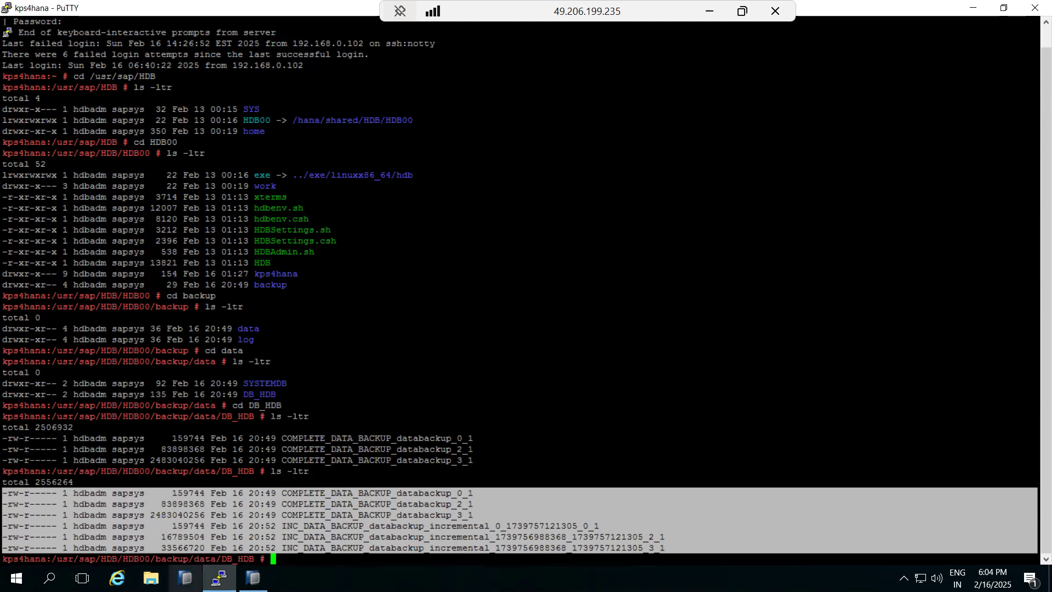
key("alt+Tab")
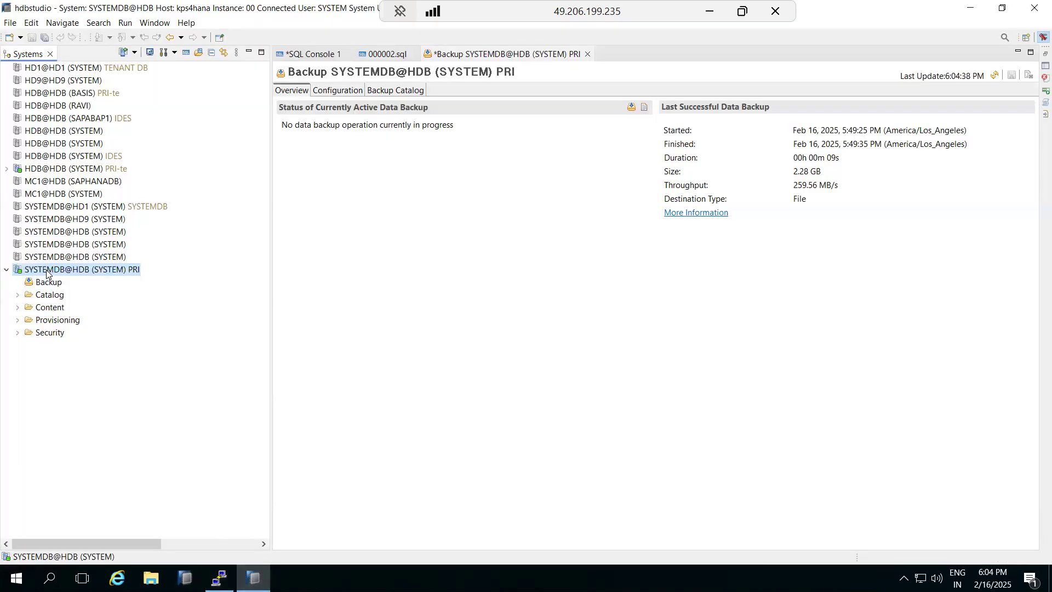
- Launch Recover Tenant Database with HDB ticked to reach Specify Recovery Type, then centre the dialog
right_click(47, 270)
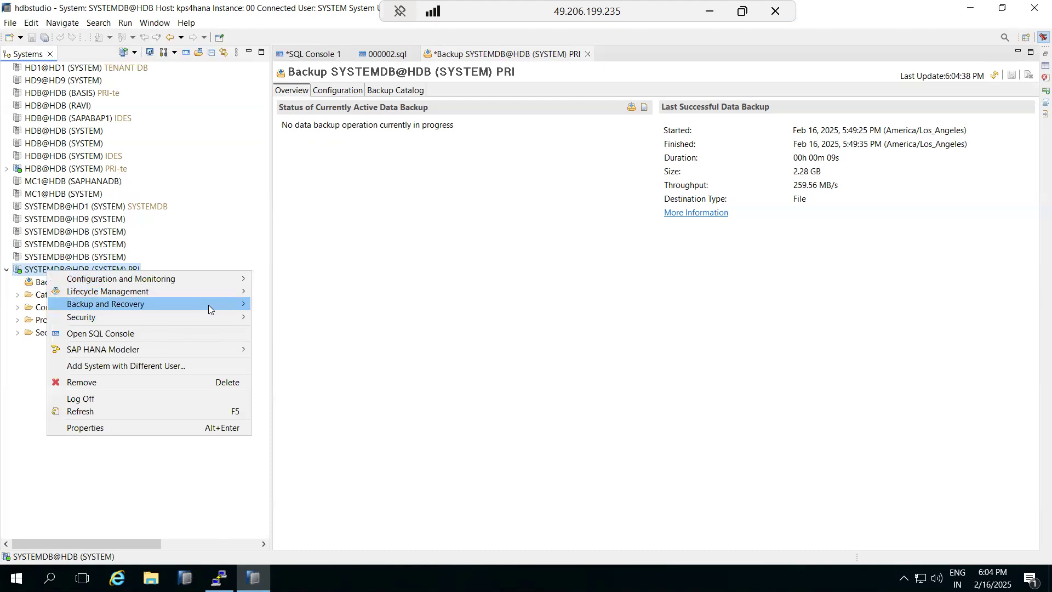
mouse_move(208, 304)
left_click(317, 371)
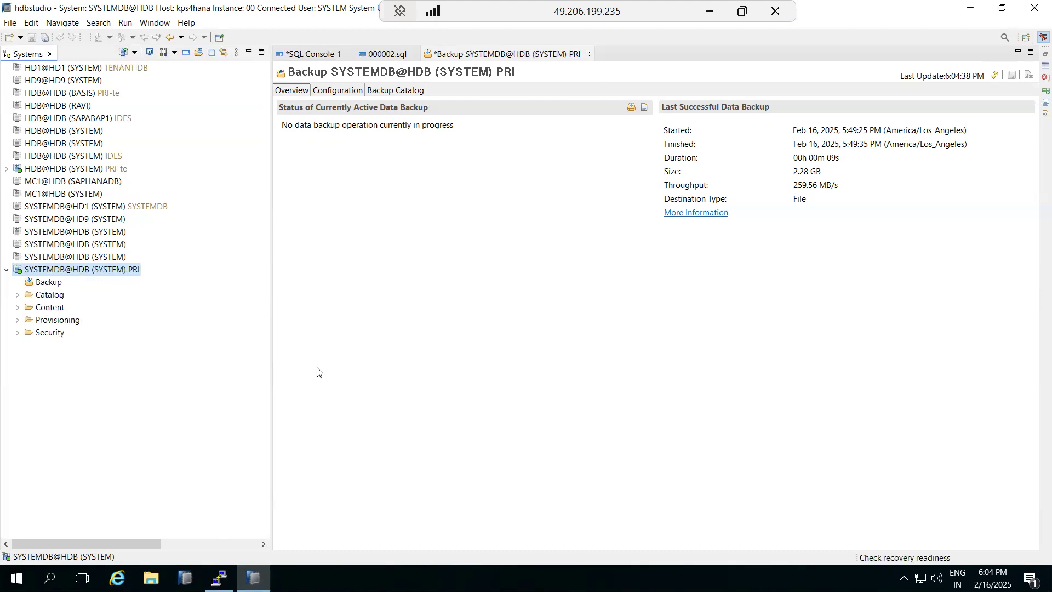
left_click(57, 113)
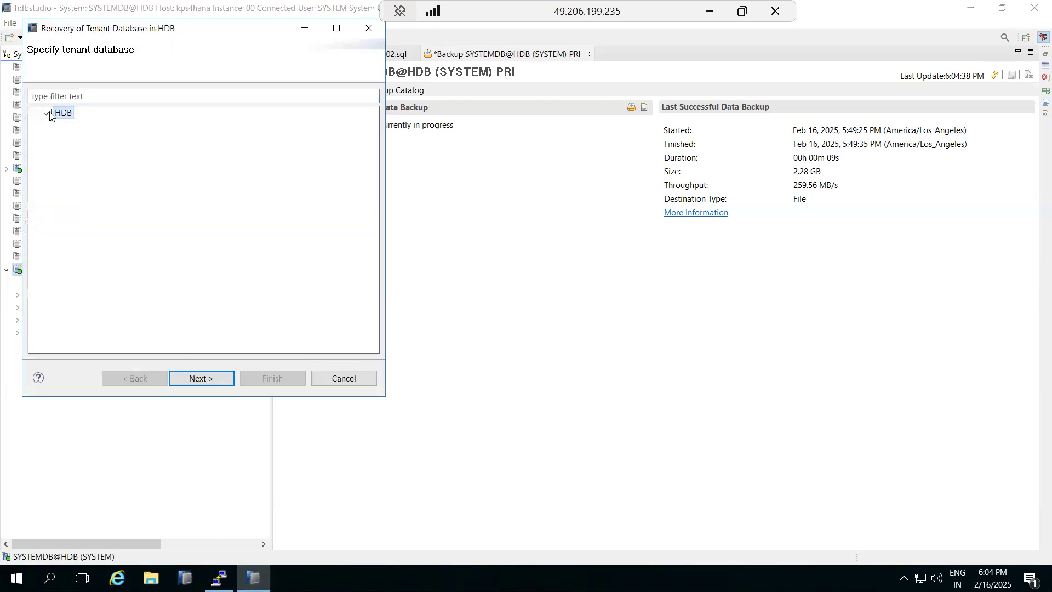
left_click(200, 378)
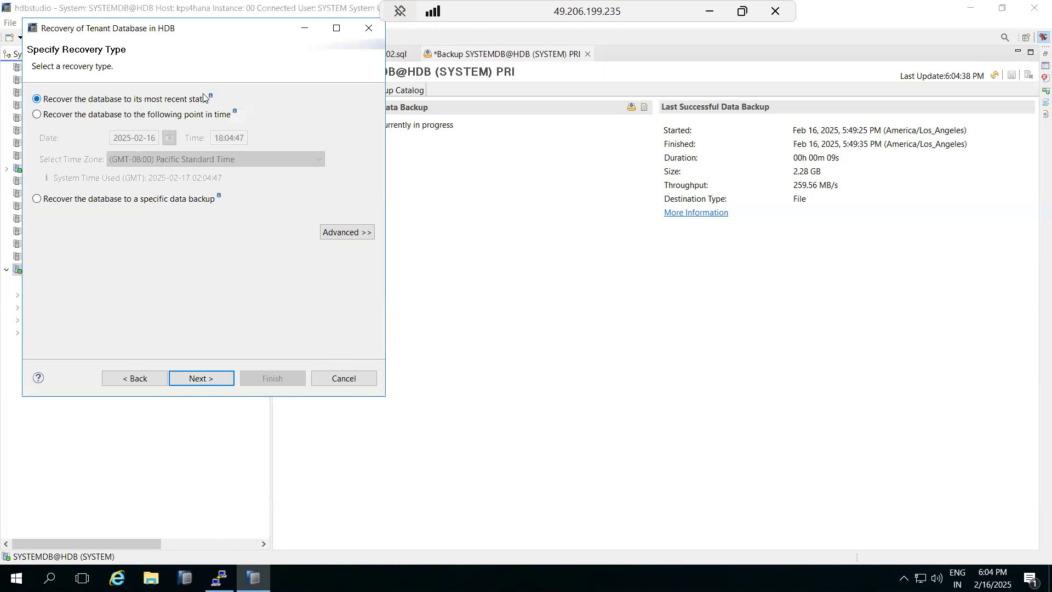
mouse_move(211, 96)
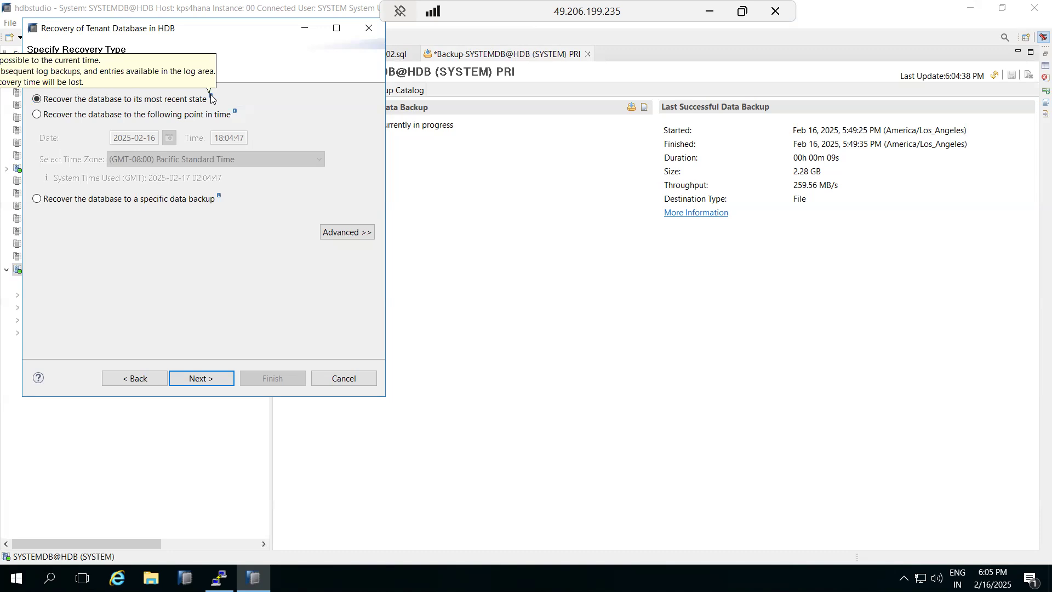
left_click_drag(174, 26, 383, 69)
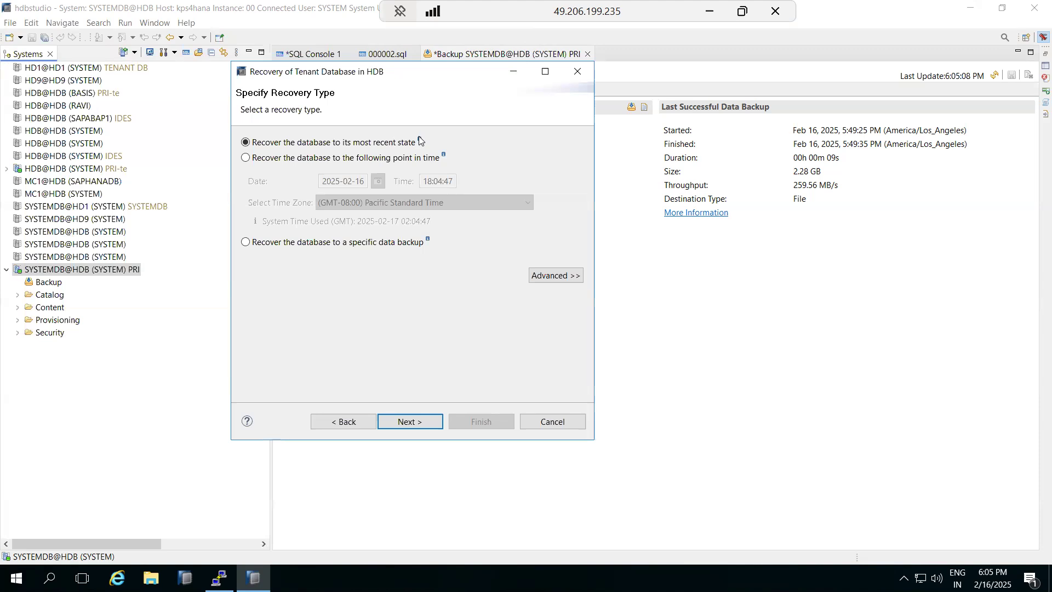
- Choose point-in-time recovery with the hour set to 17
left_click(257, 160)
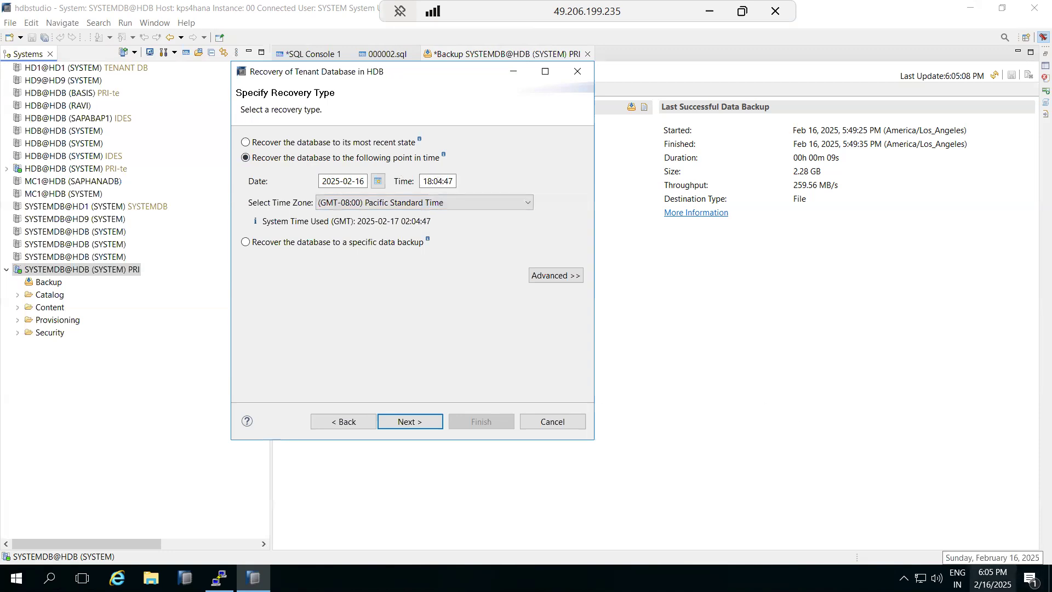
left_click(427, 181)
type("17")
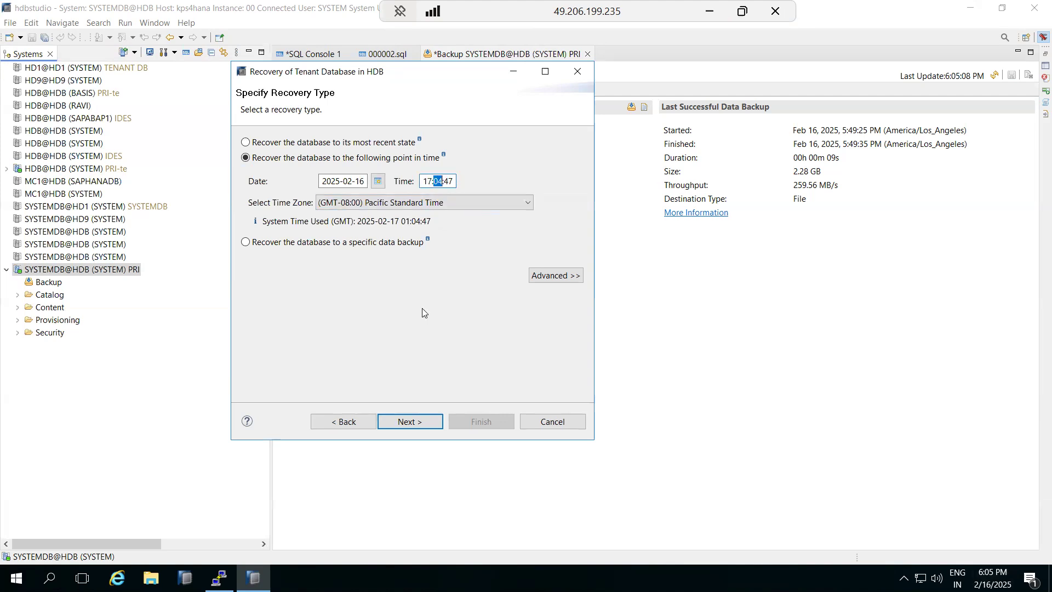
left_click(408, 421)
left_click(345, 421)
- Try specific data backup recovery, then revert to point-in-time and continue to Locate Backup Catalog
left_click(245, 242)
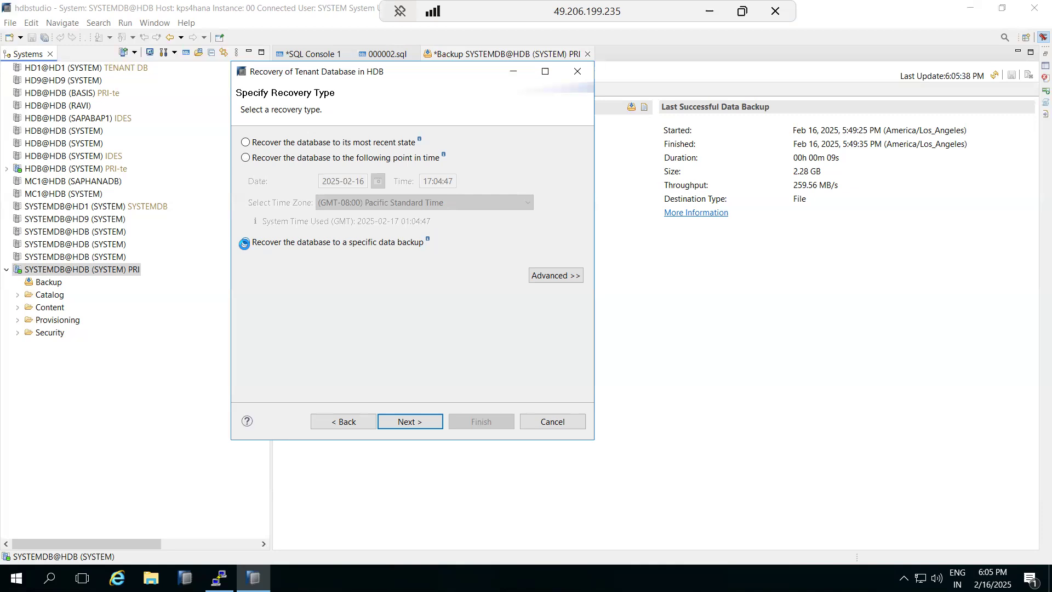
left_click(244, 243)
left_click(276, 159)
left_click(274, 147)
left_click(275, 157)
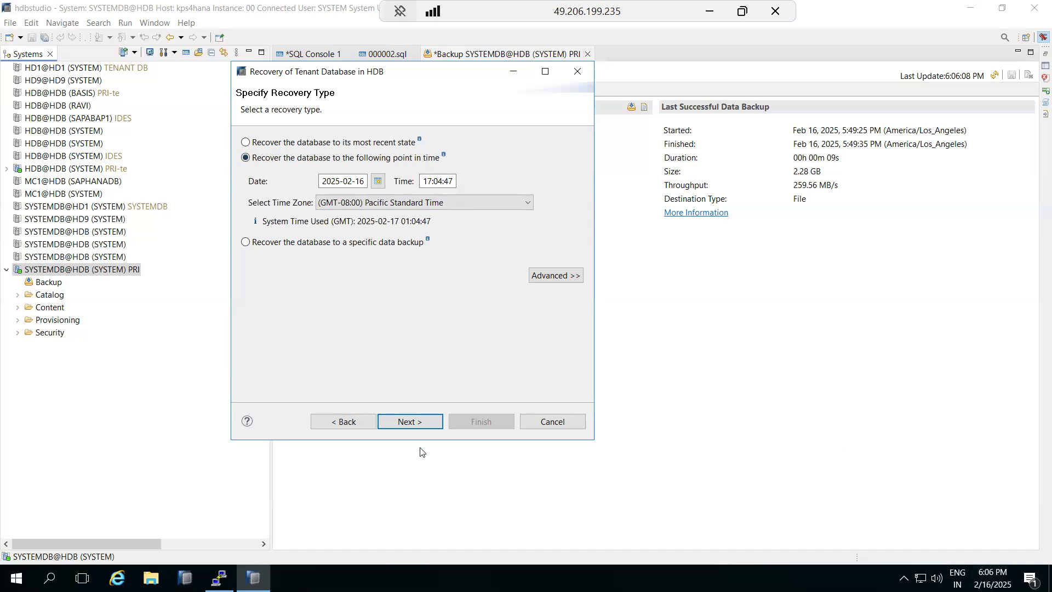
left_click(414, 422)
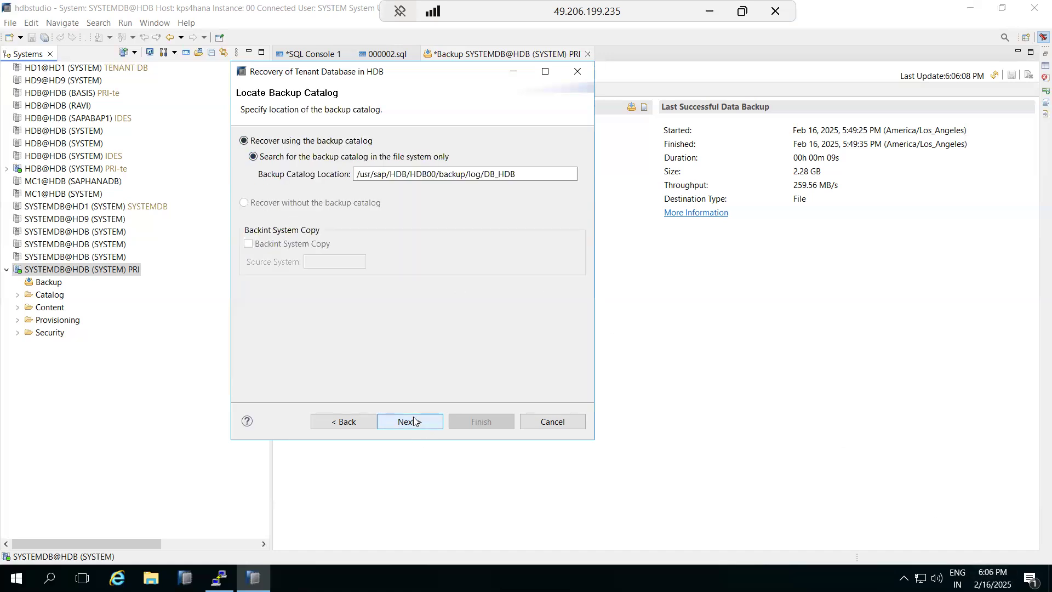
- Agree to stop the HDB tenant, then go back after 'No data backups found'
left_click(414, 421)
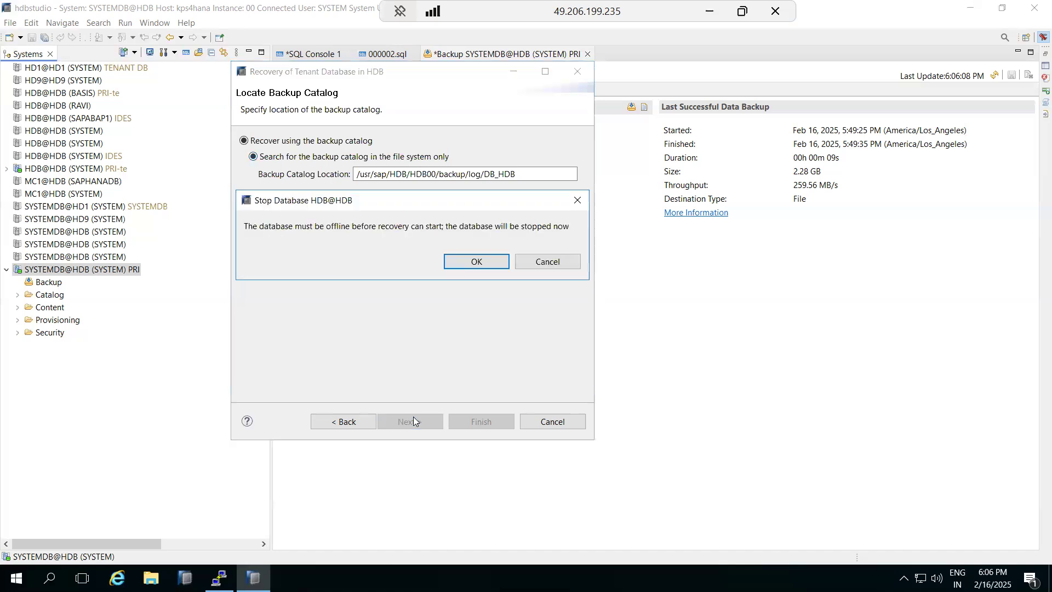
left_click(457, 262)
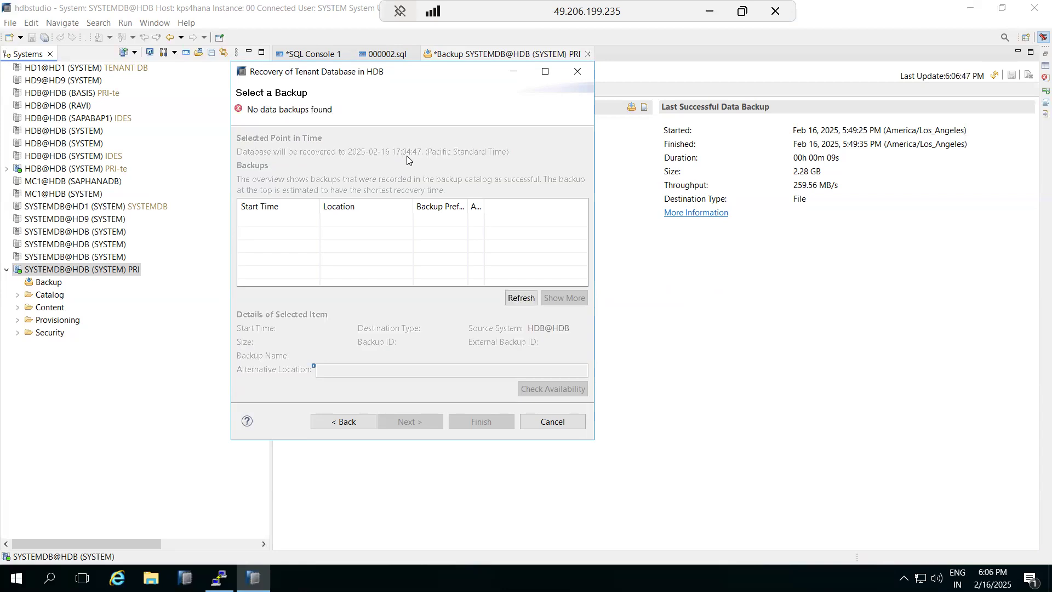
left_click(353, 421)
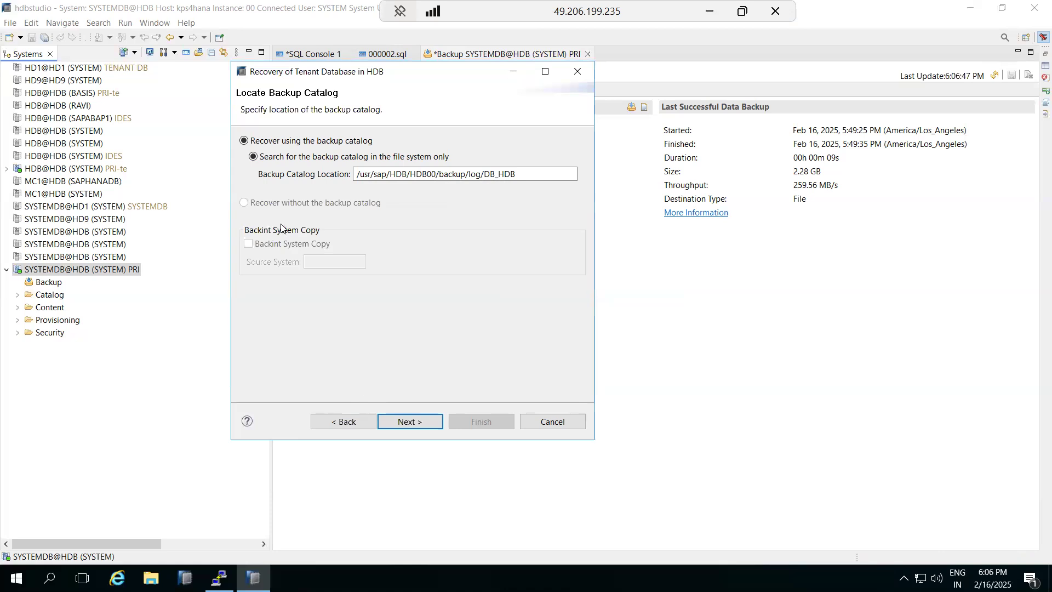
- Return to Specify Recovery Type, check the time zone and Windows clock, then switch to PuTTY
left_click(345, 425)
left_click(374, 203)
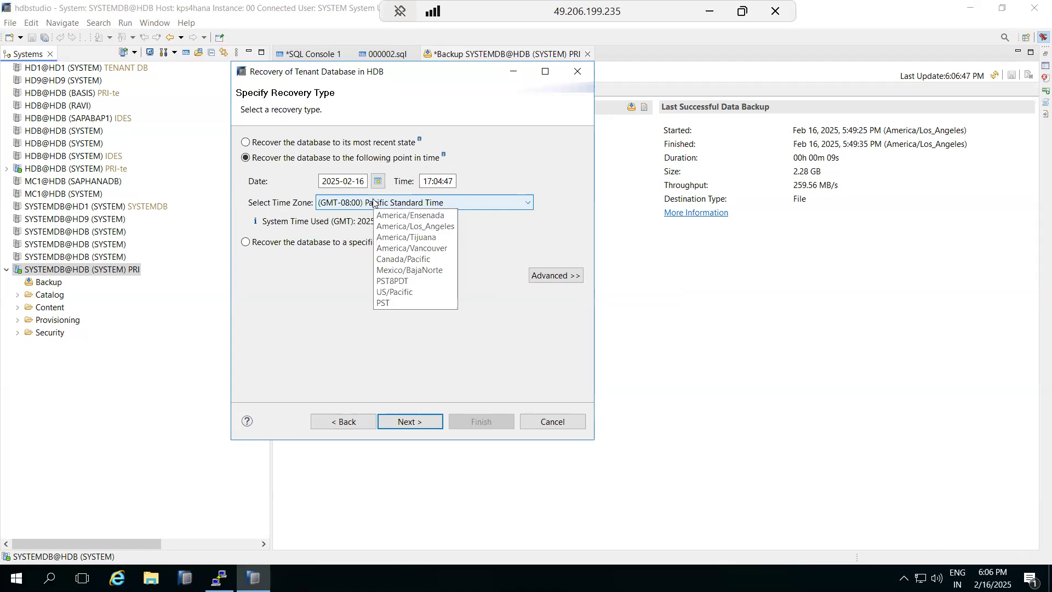
left_click(373, 203)
left_click(991, 578)
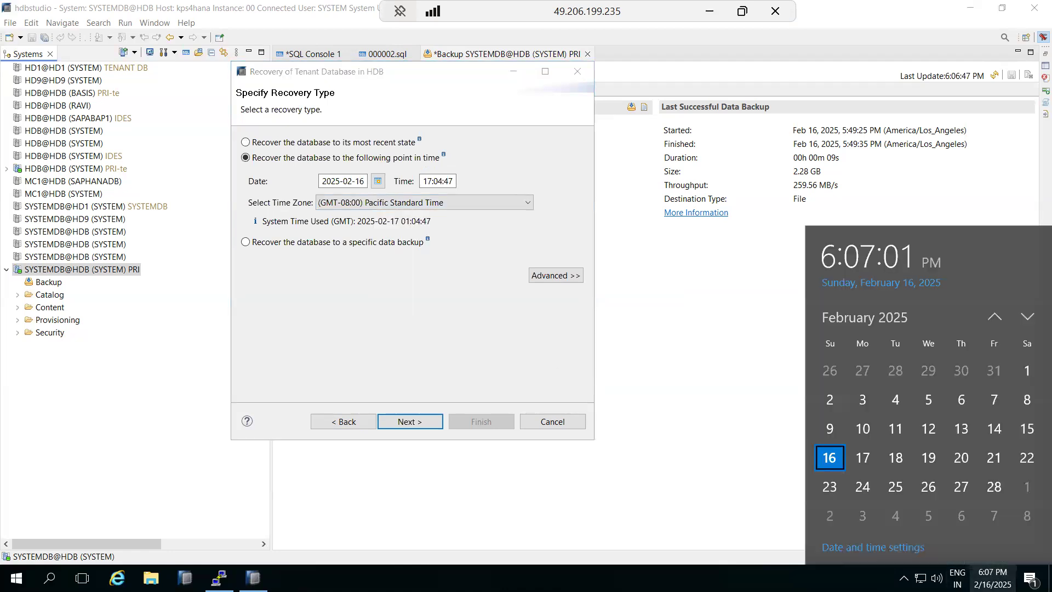
left_click(731, 498)
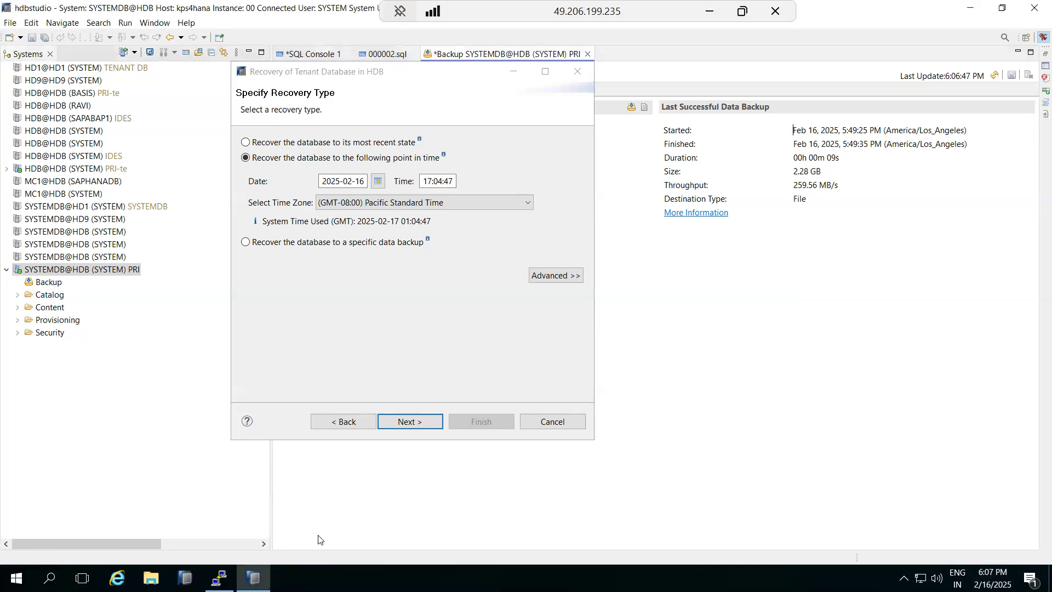
left_click(219, 578)
left_click(360, 414)
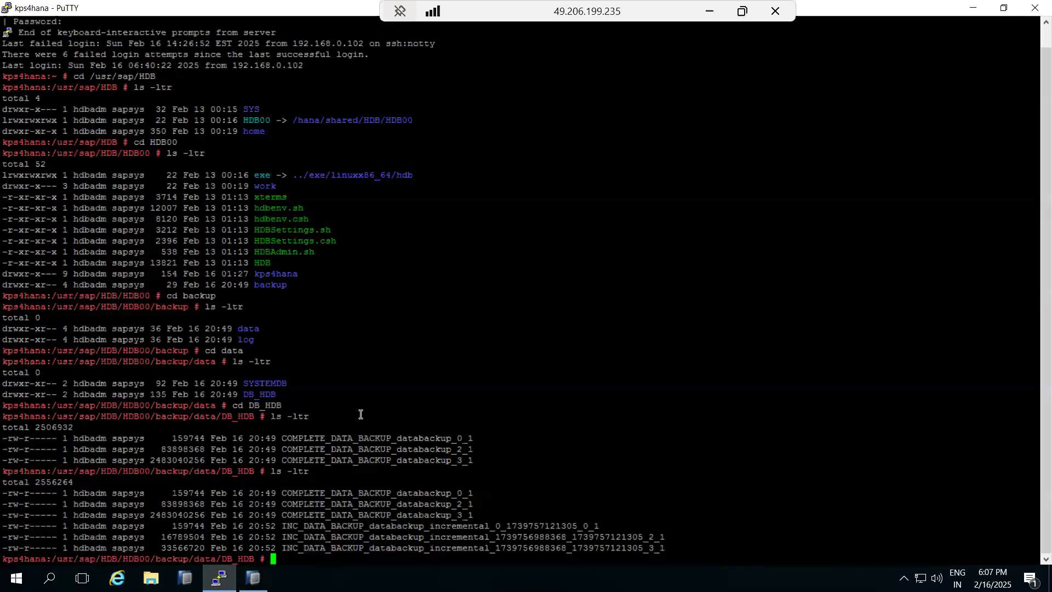
- Run date in PuTTY to see server time 21:07:05 EST, then return to the recovery dialog
type("date")
key("Return")
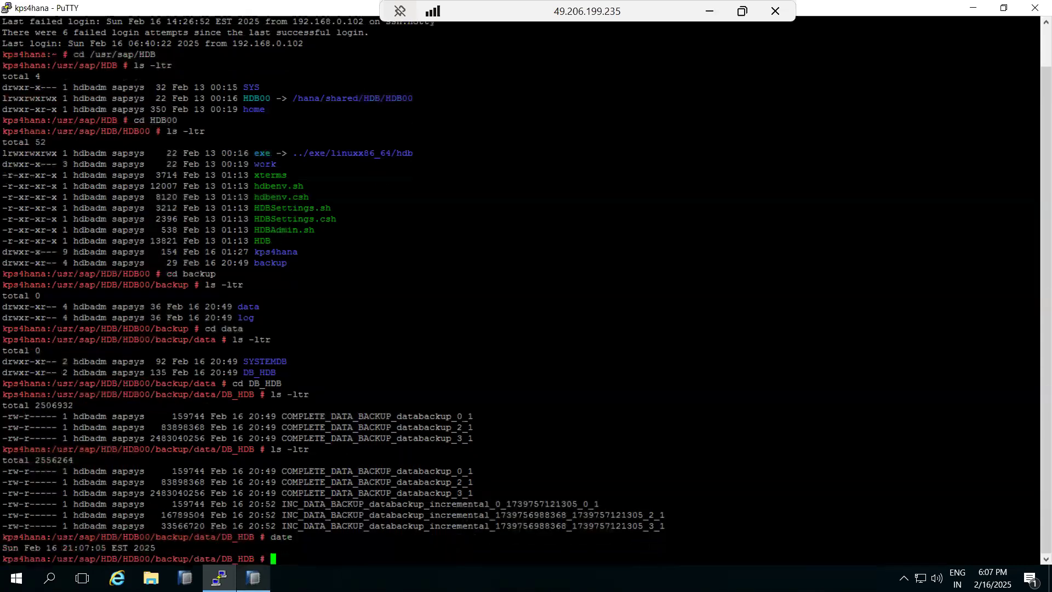
left_click(253, 578)
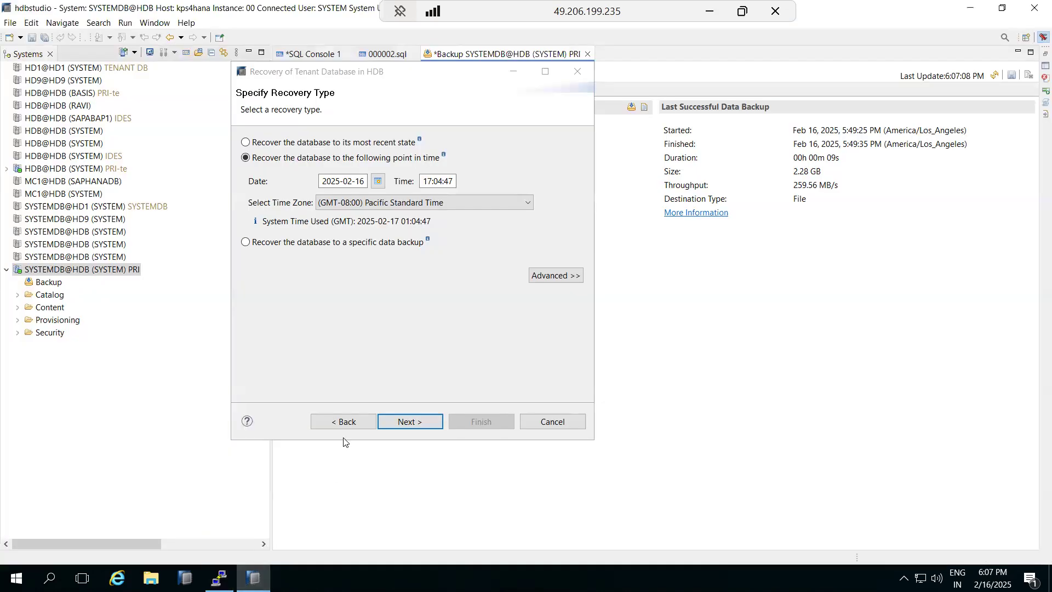
- Pick (GMT+05:30) India Standard Time from the time zone list
left_click(389, 202)
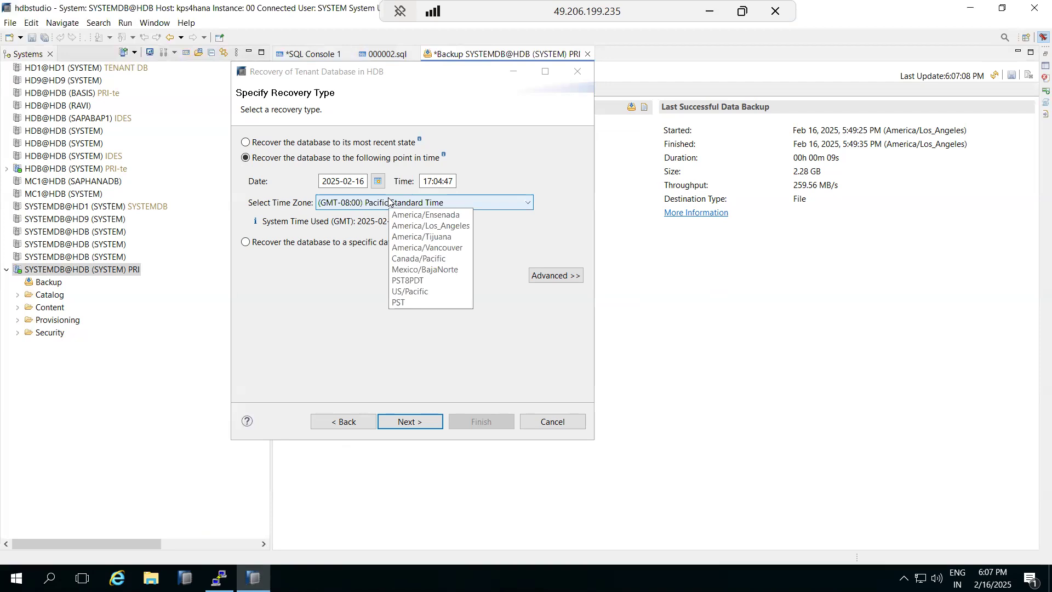
left_click(389, 201)
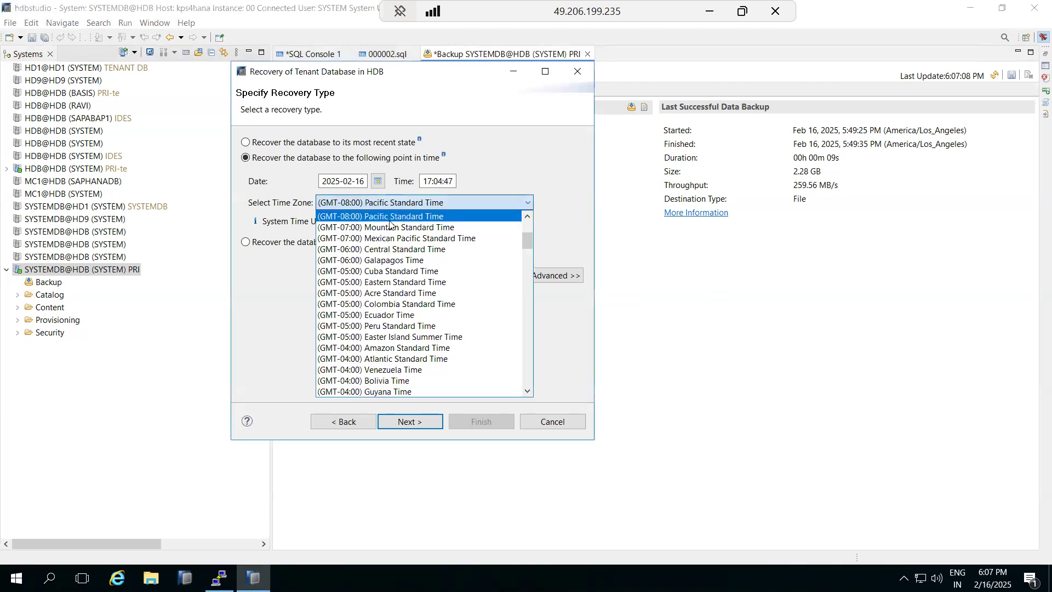
scroll(382, 296, "up", 4)
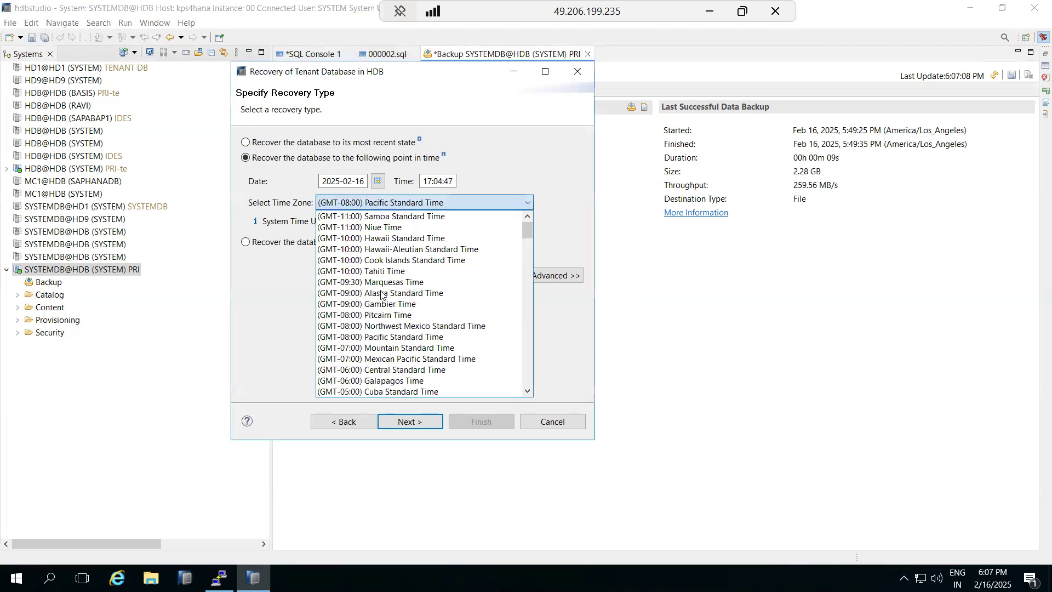
scroll(382, 296, "down", 5)
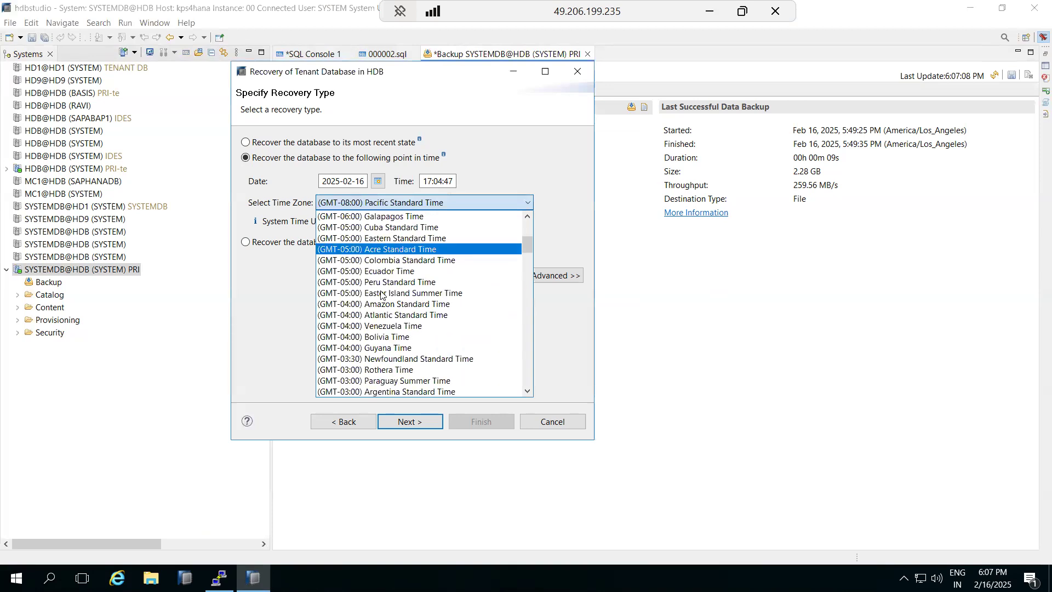
scroll(382, 296, "down", 7)
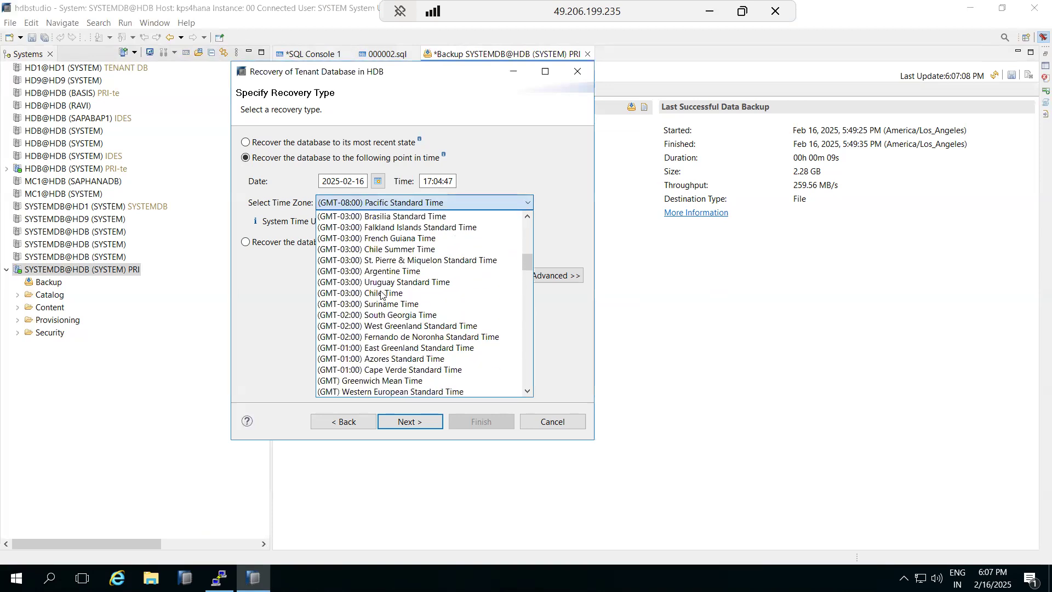
scroll(382, 296, "up", 7)
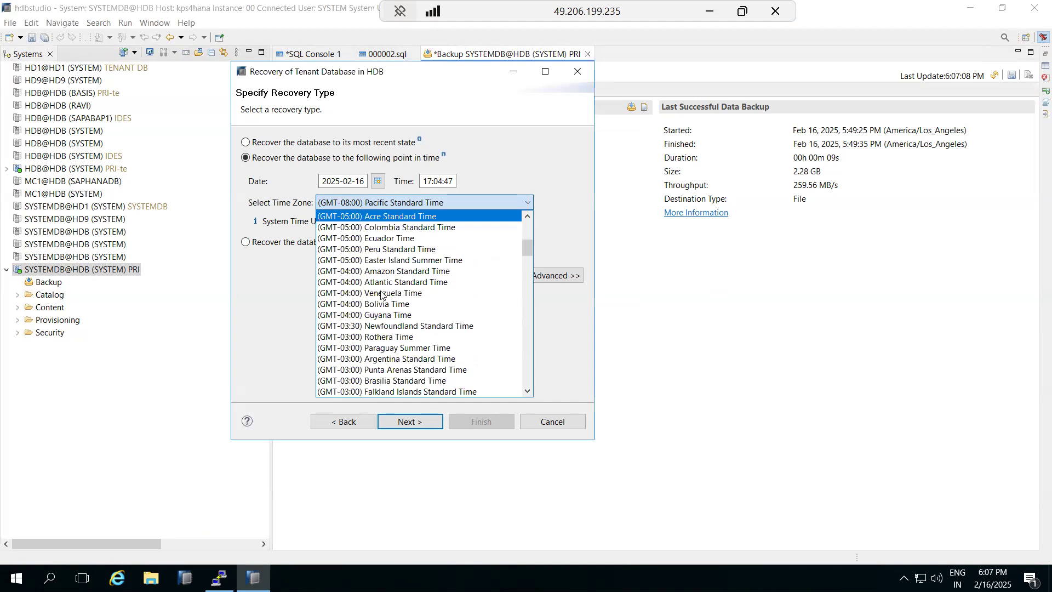
scroll(382, 296, "up", 2)
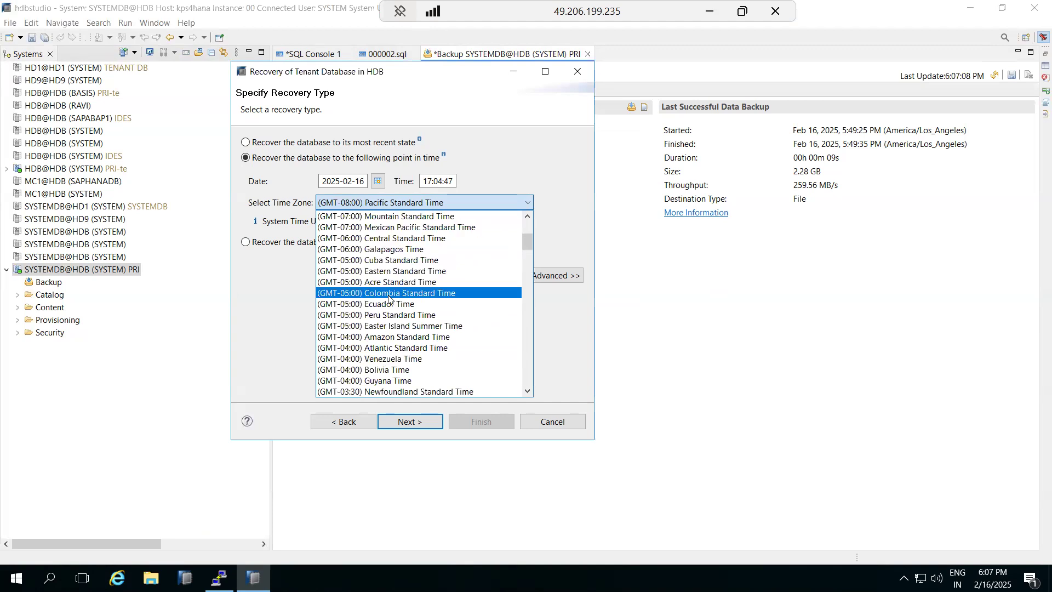
scroll(389, 298, "up", 4)
scroll(388, 298, "down", 20)
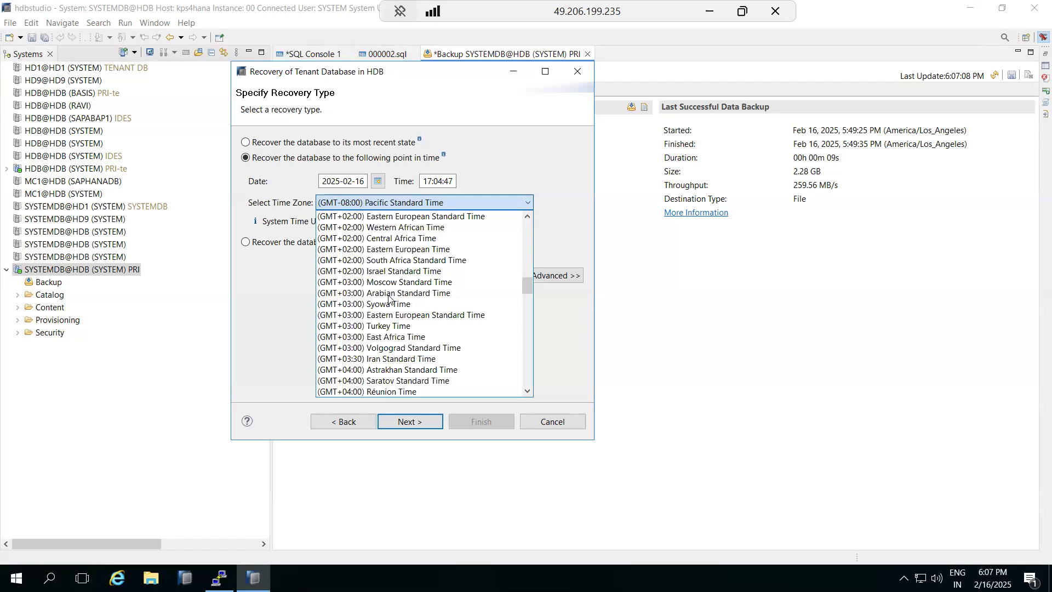
scroll(389, 299, "down", 4)
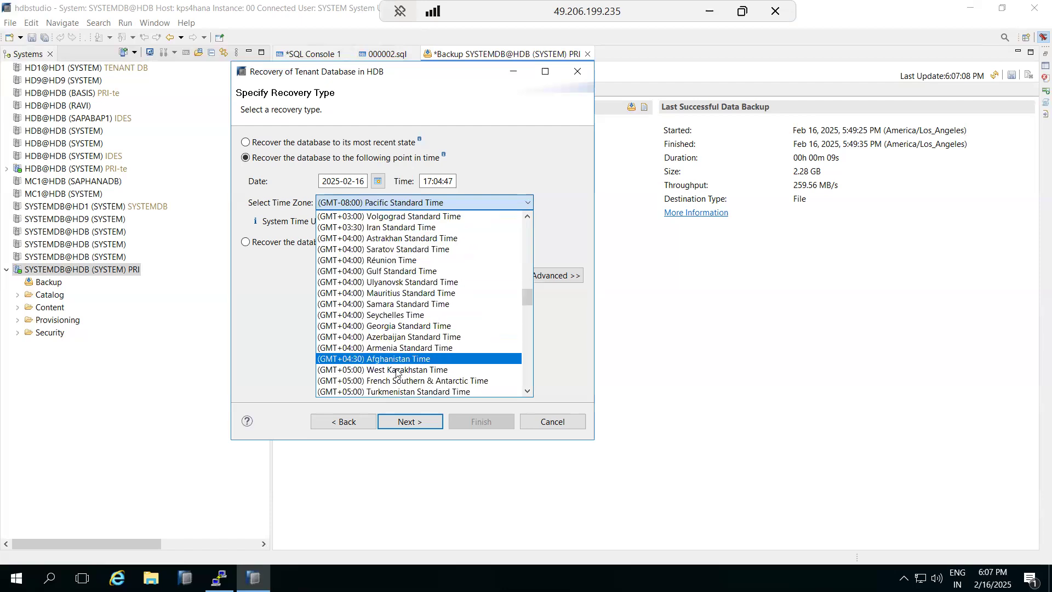
scroll(396, 386, "down", 1)
scroll(396, 385, "down", 3)
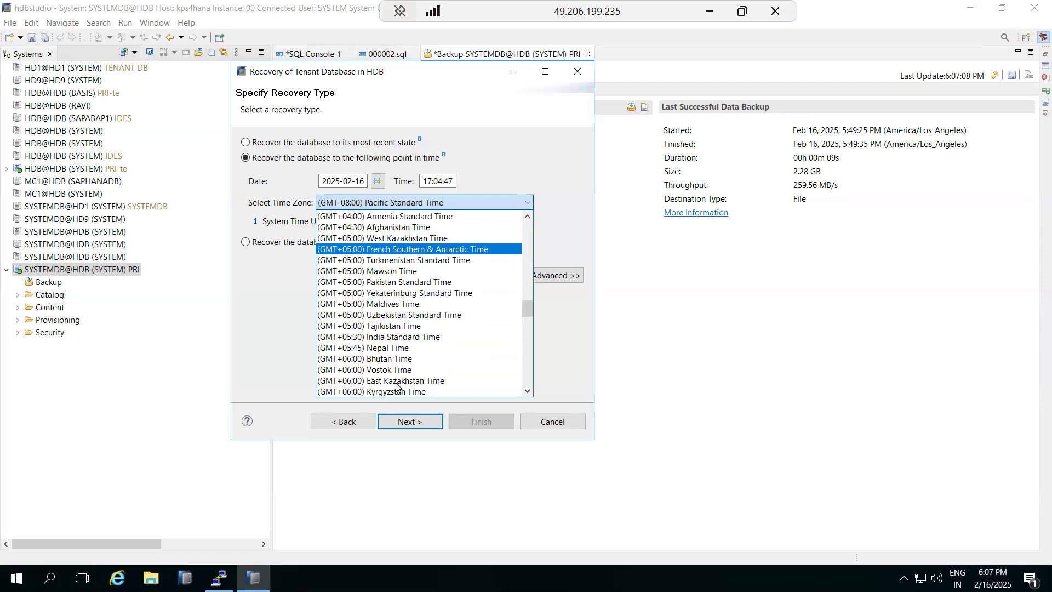
left_click(384, 338)
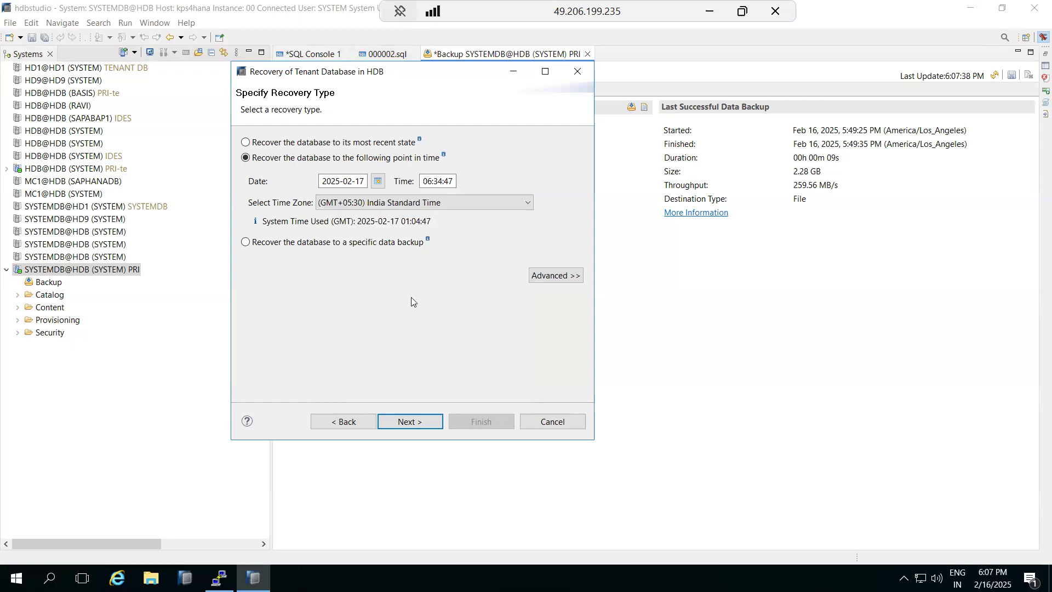
- Change the recovery time minutes to 37
left_click(710, 11)
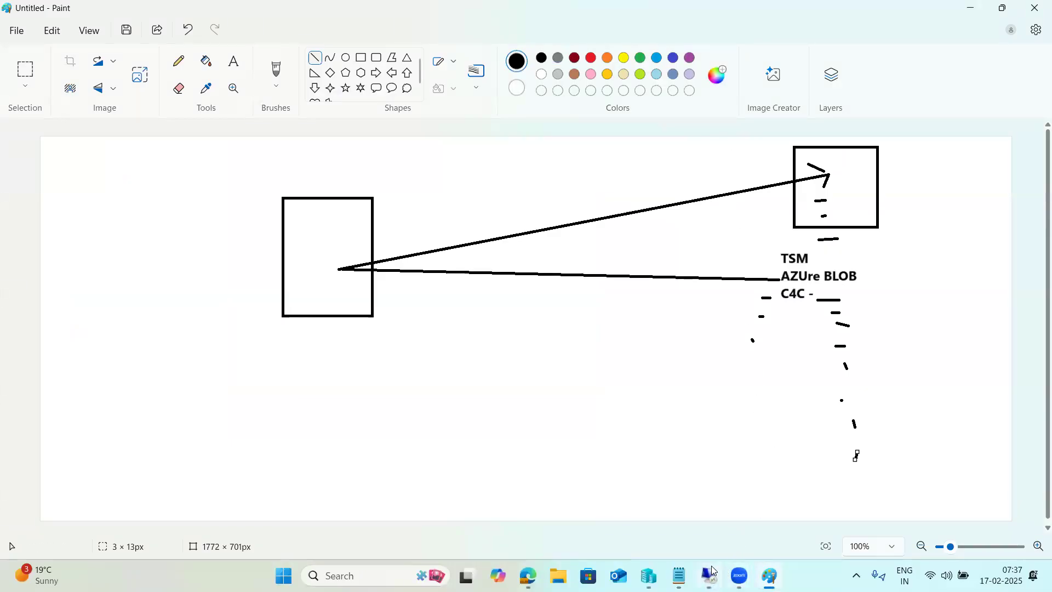
left_click(709, 575)
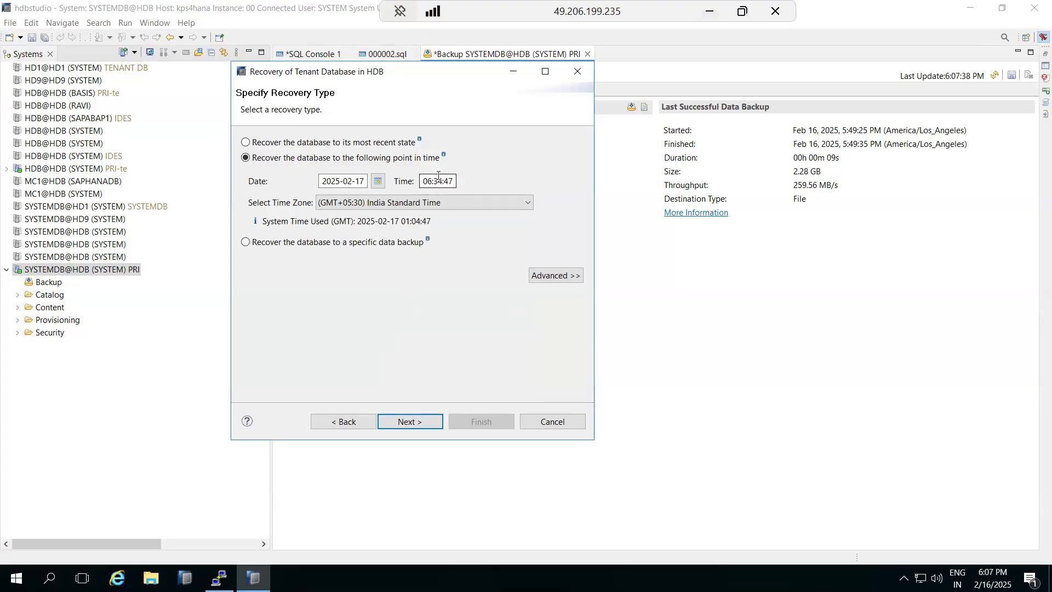
left_click(441, 181)
type("37")
- Advance until no data backups are found, step back twice, and cancel the recovery wizard
left_click(416, 419)
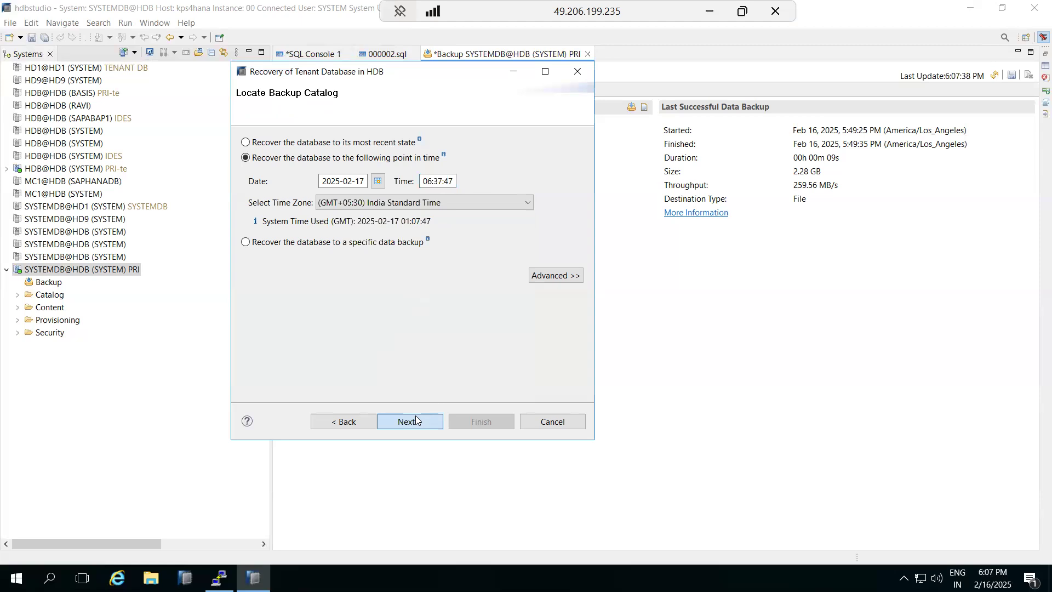
left_click(416, 421)
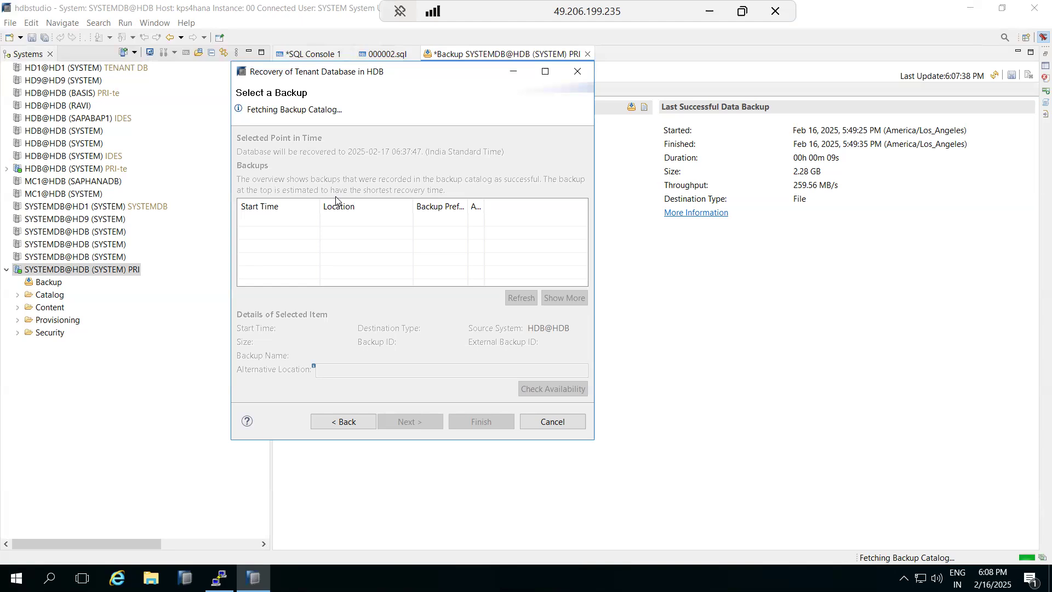
left_click(347, 421)
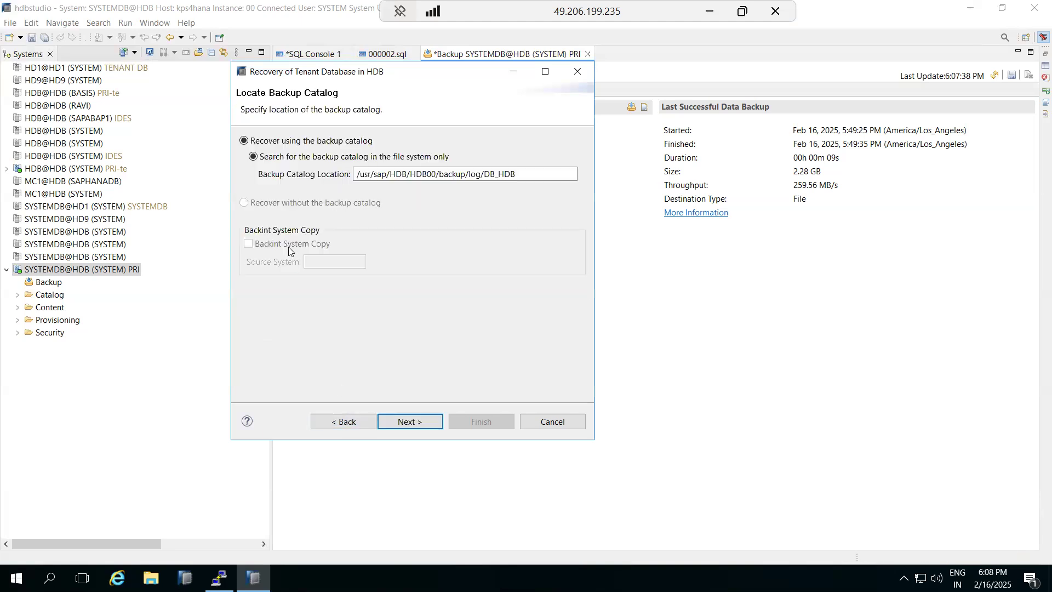
left_click(342, 423)
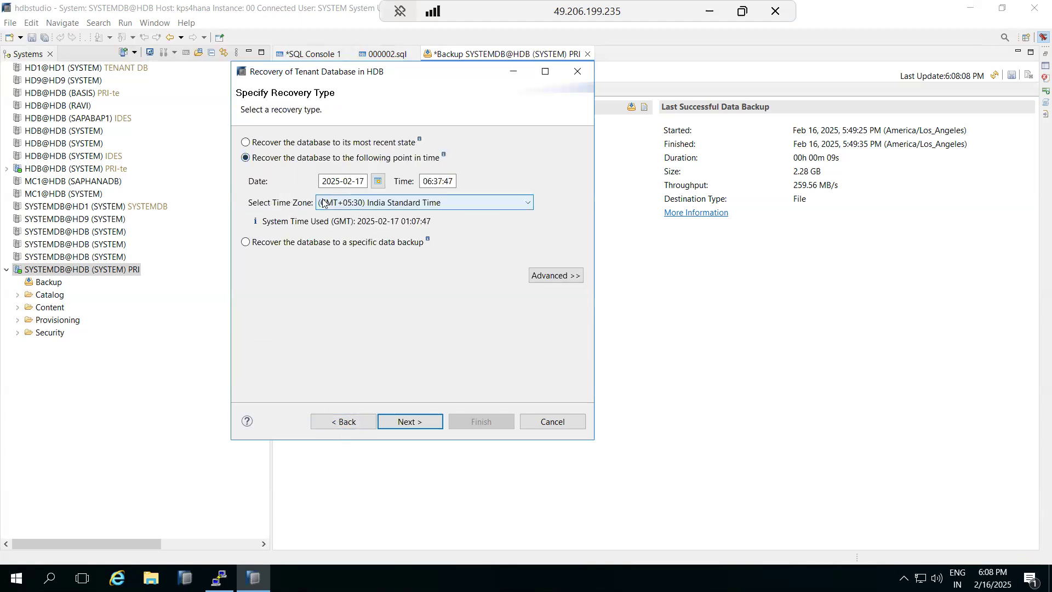
left_click(546, 419)
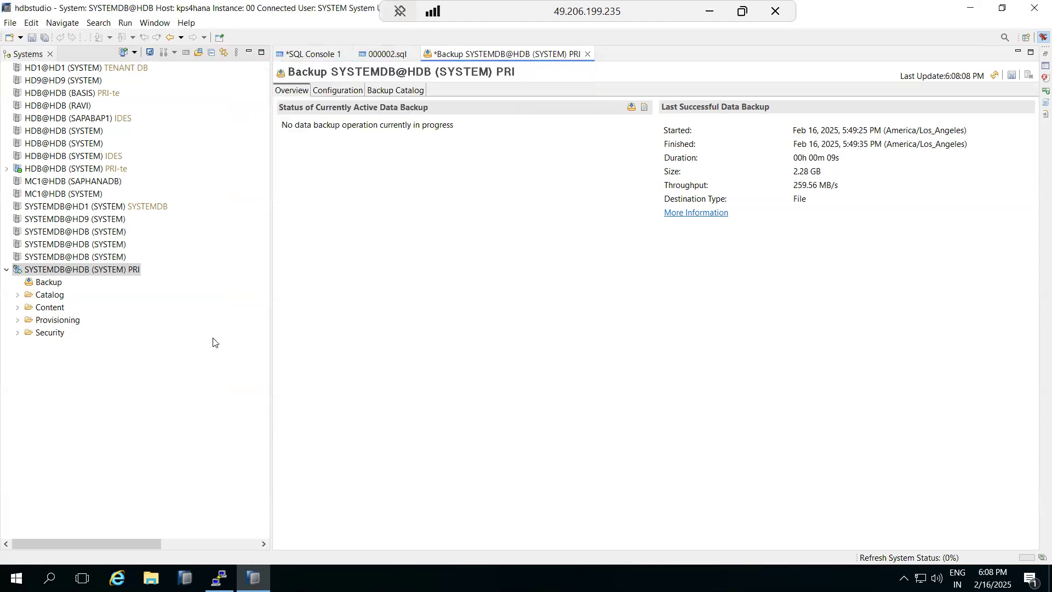
- Open the SYSTEMDB@HDB Backup Catalog showing the 2.39 GB data backup, dismissing the HDB offline error
left_click(55, 269)
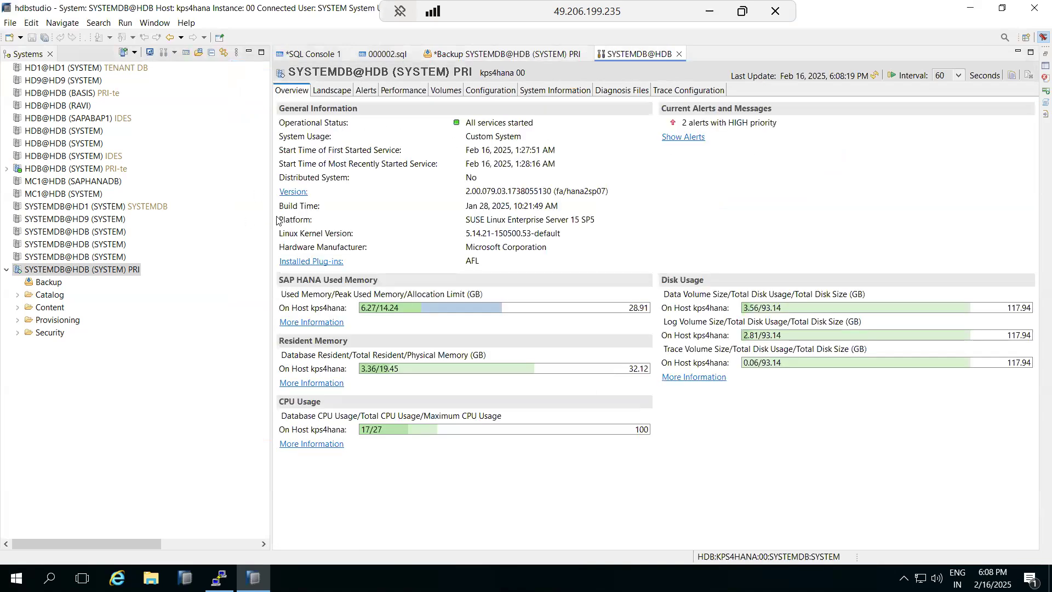
left_click(54, 282)
double_click(54, 283)
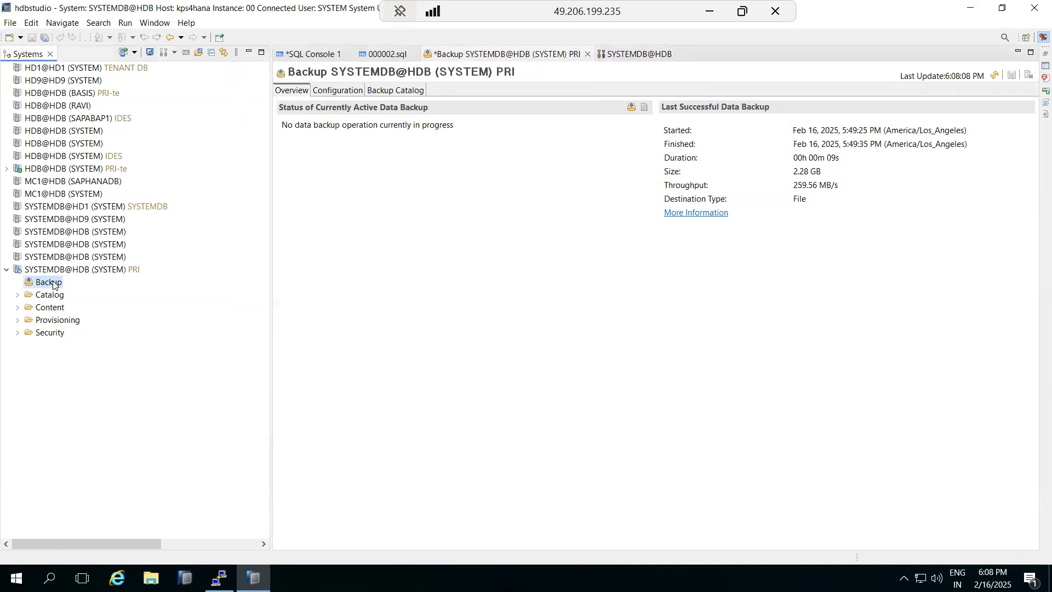
left_click(392, 91)
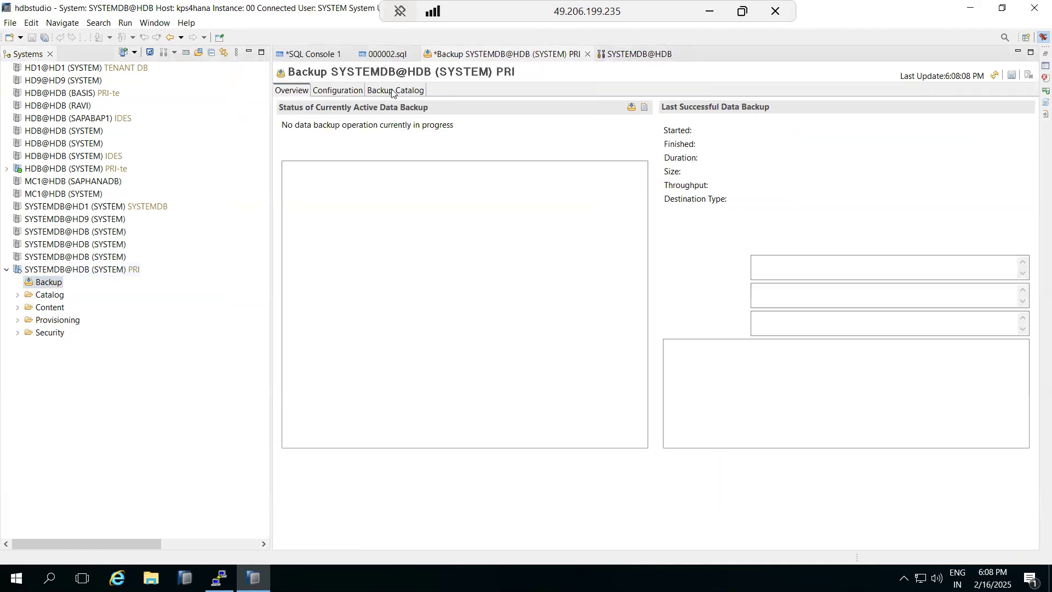
left_click(675, 303)
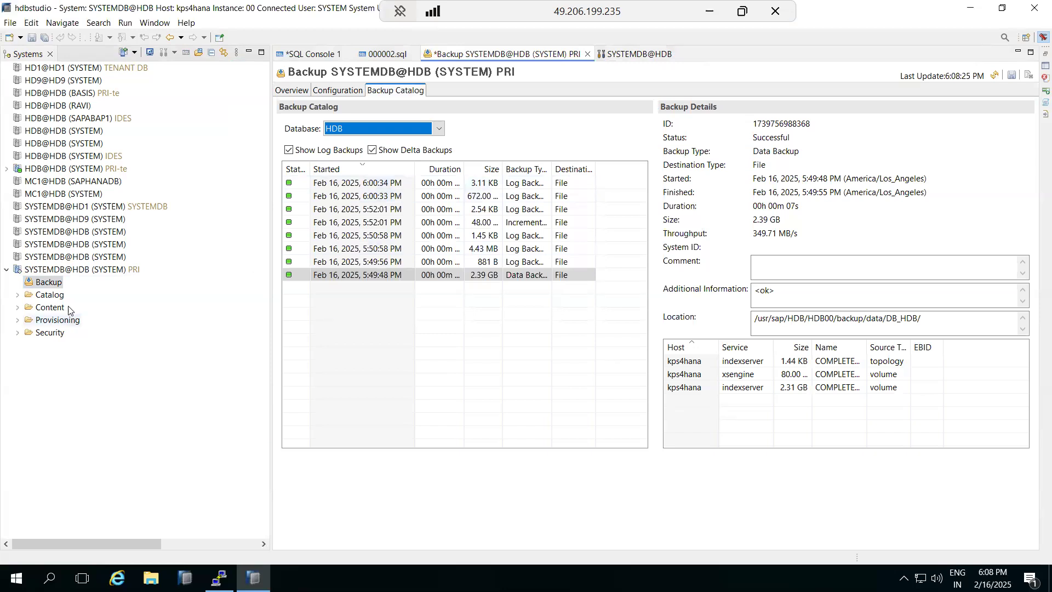
right_click(45, 270)
mouse_move(214, 301)
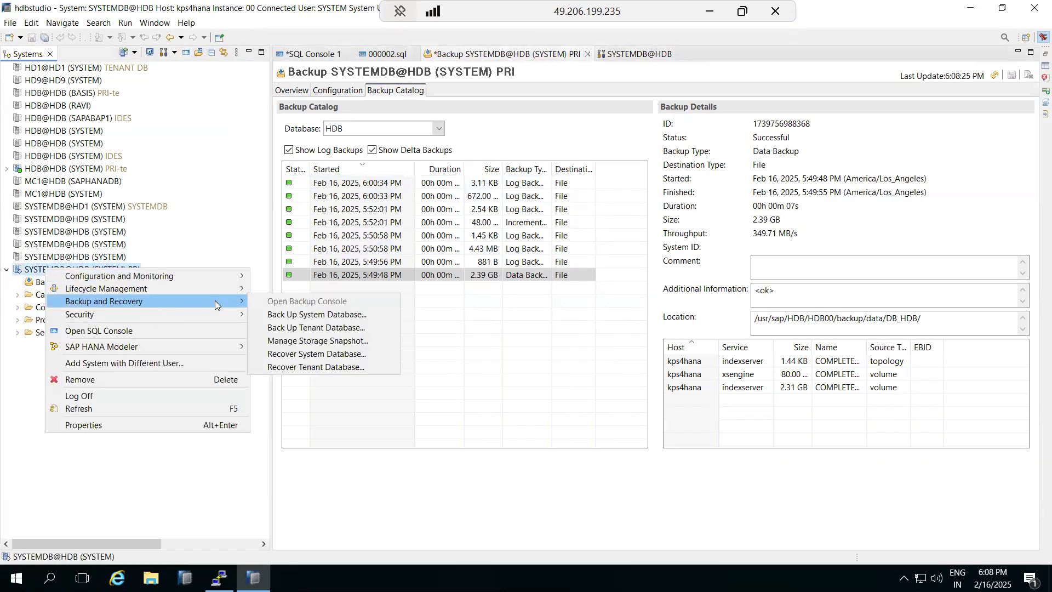
- Restart tenant recovery for HDB and confirm stopping the database
left_click(316, 368)
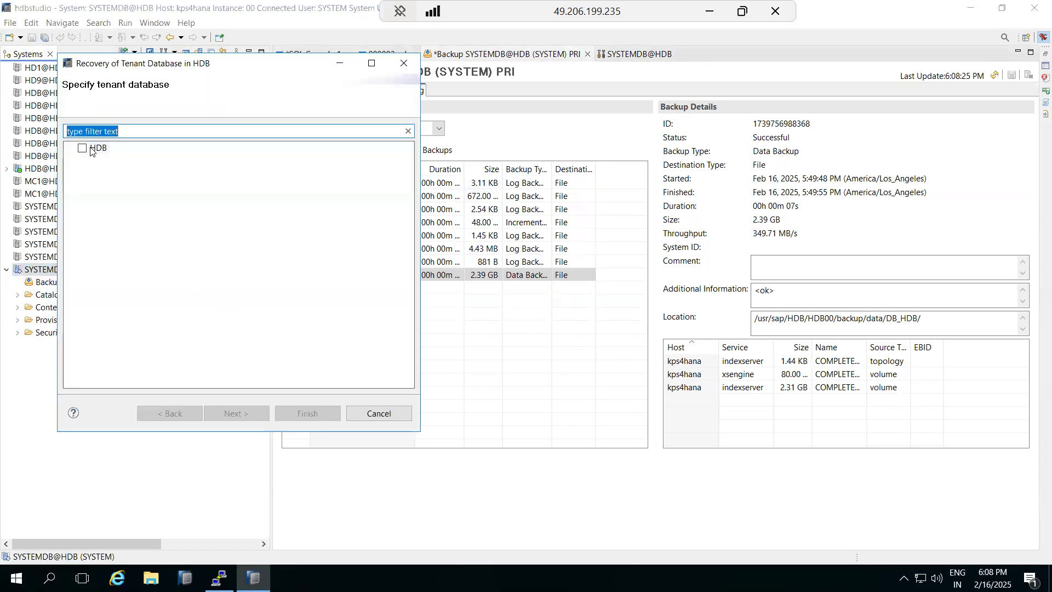
left_click(83, 151)
left_click(83, 152)
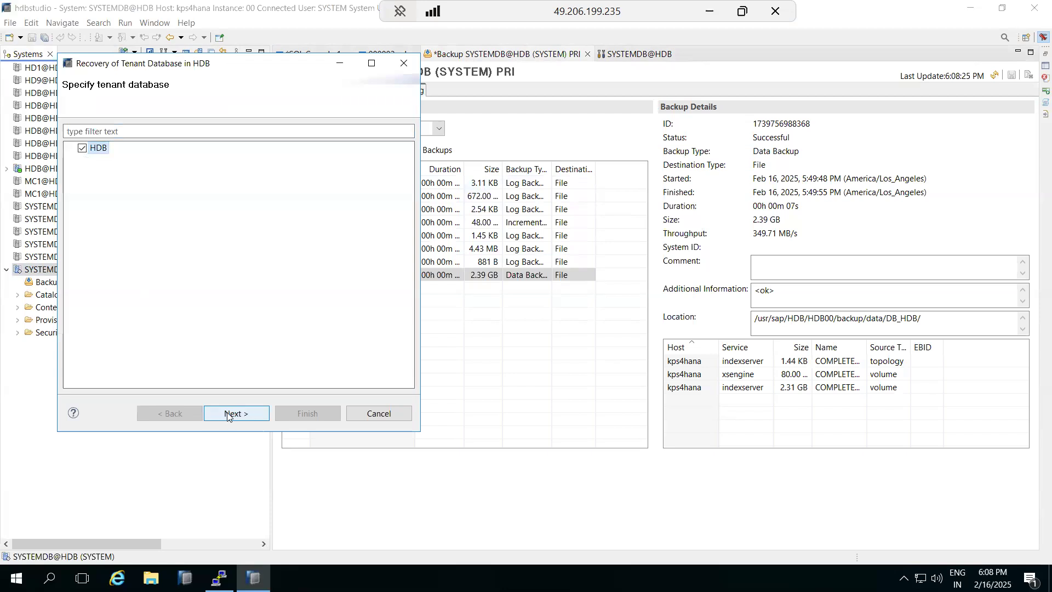
left_click(233, 413)
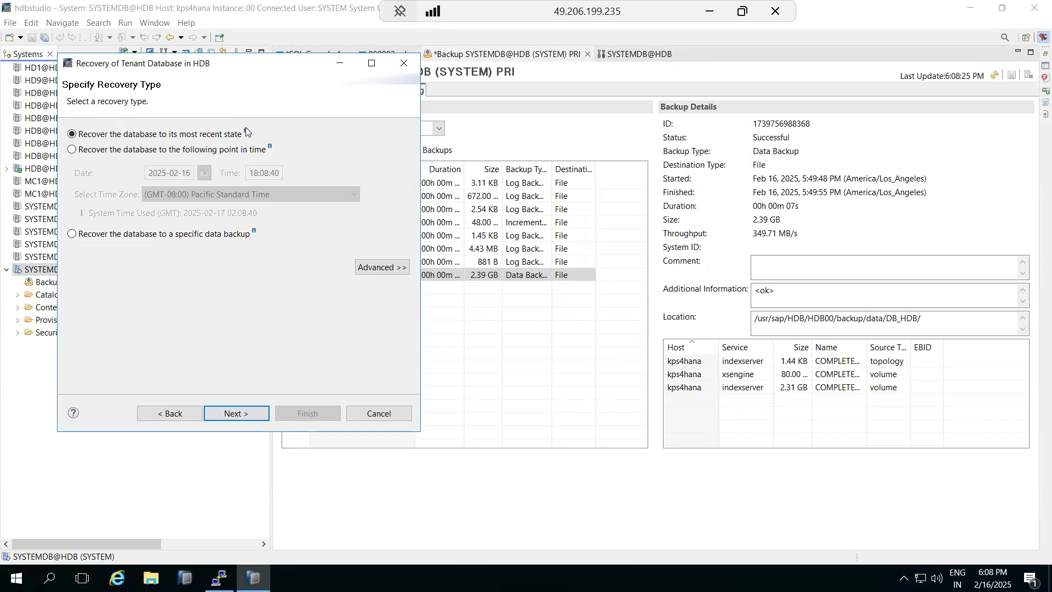
left_click(232, 412)
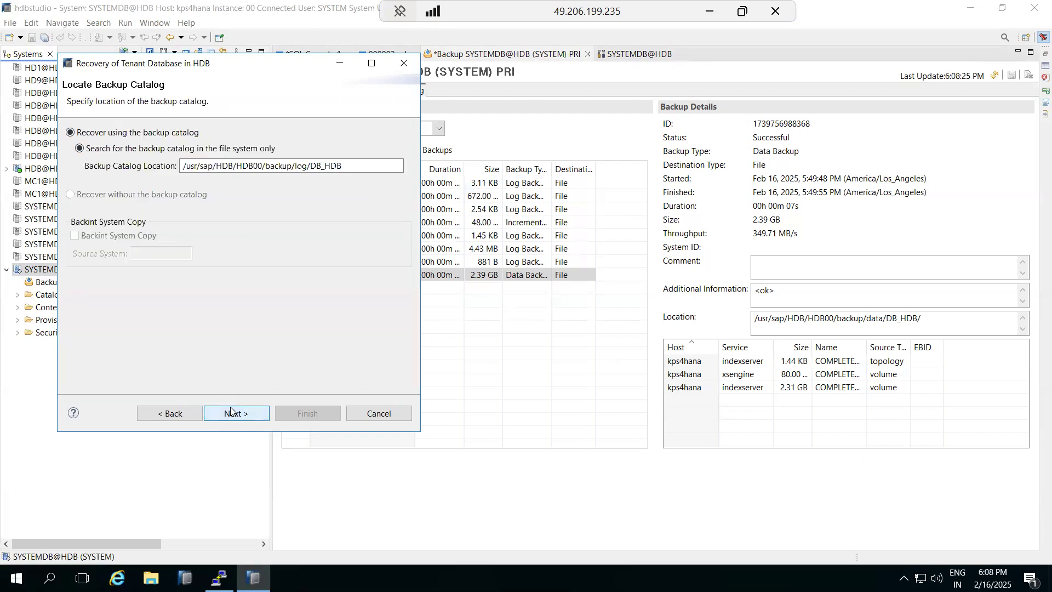
left_click(231, 412)
left_click(282, 255)
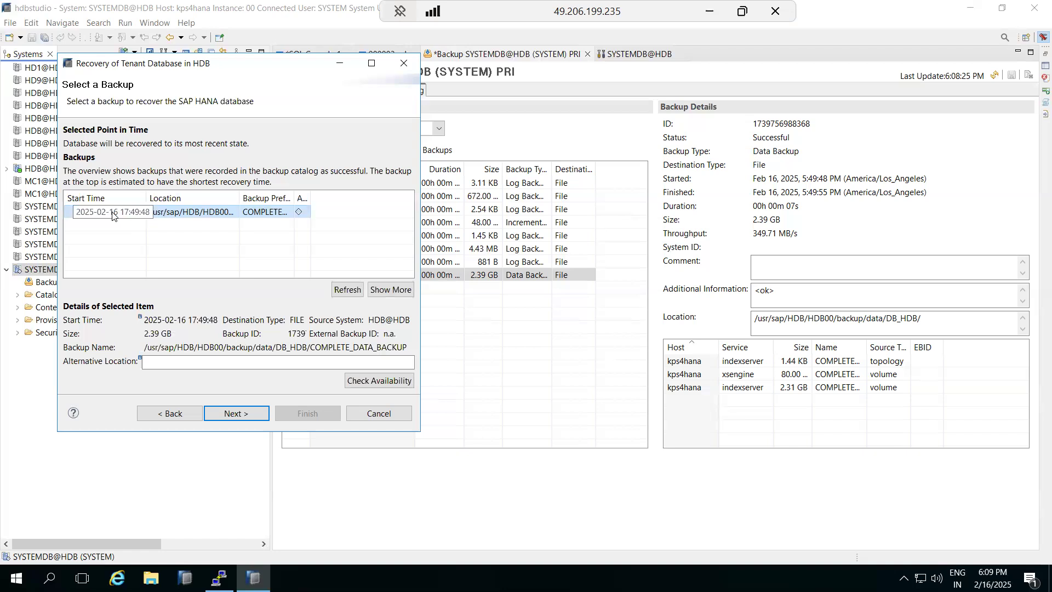
- Select the log backup location, enable Initialize Log Area, and reach Review Recovery Settings
left_click(234, 413)
left_click(171, 234)
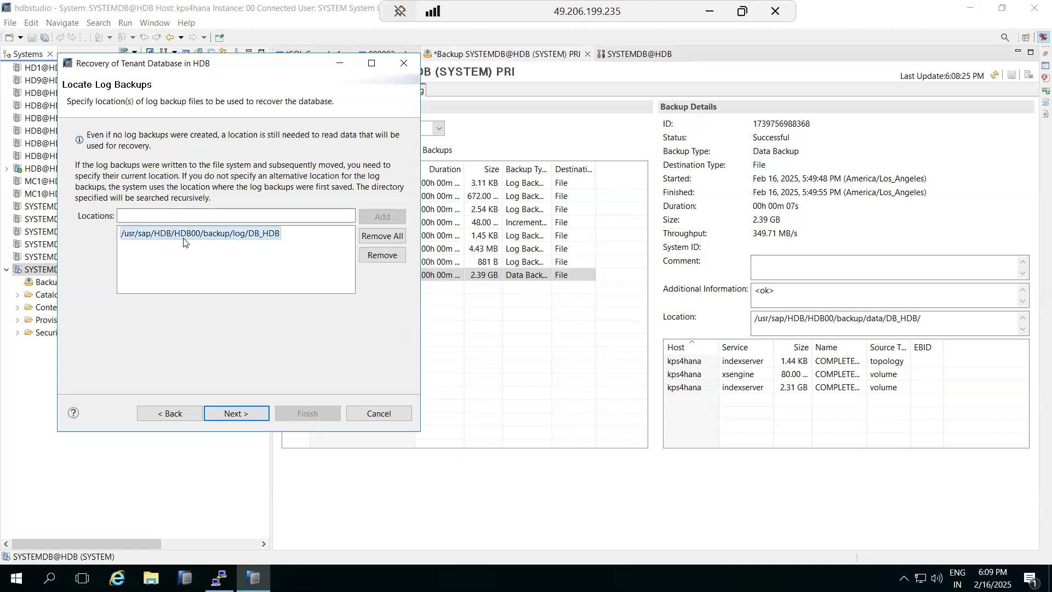
left_click(243, 414)
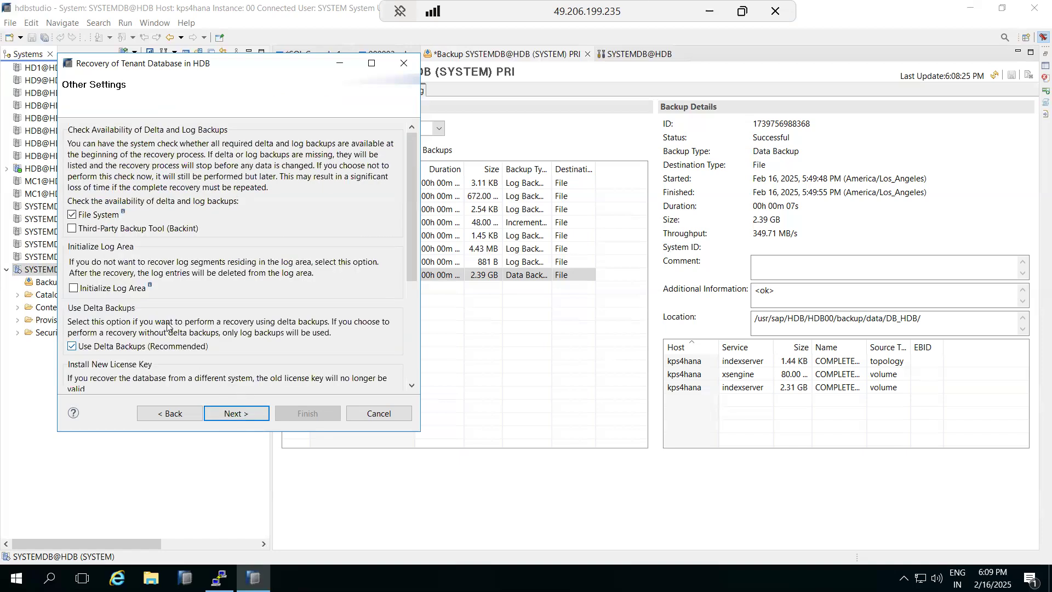
left_click(74, 288)
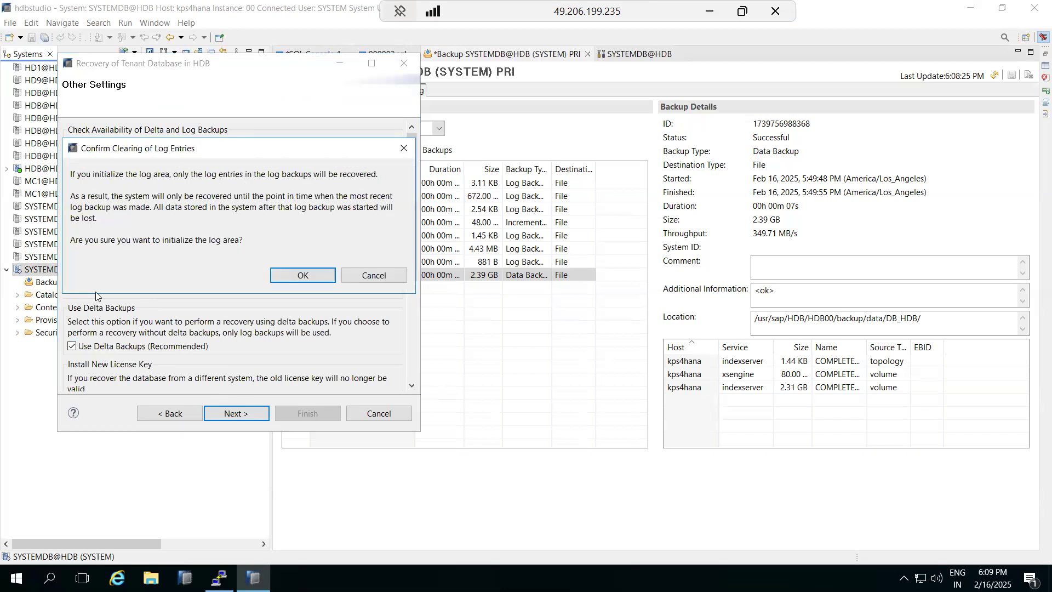
left_click(277, 275)
left_click(243, 414)
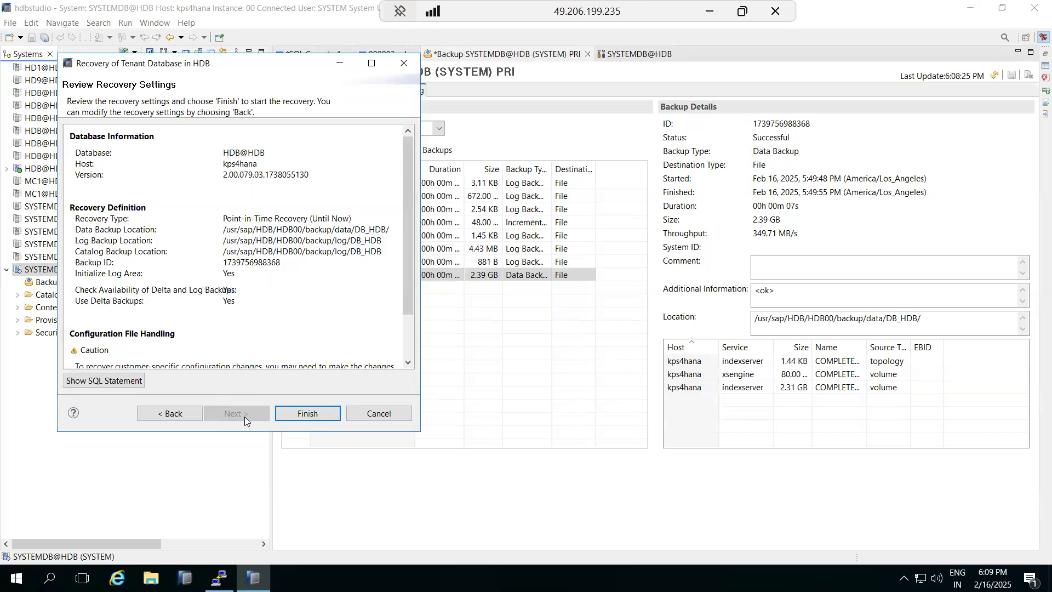
- Review the RECOVER DATABASE SQL statement, then run the recovery of HDB to its most recent state
scroll(173, 320, "down", 3)
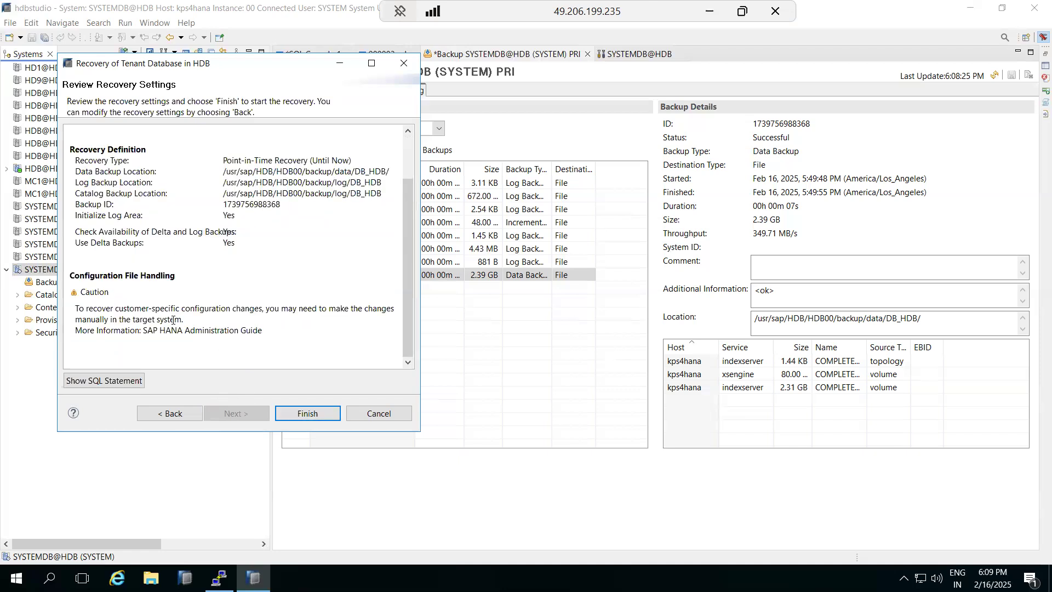
left_click(104, 381)
left_click_drag(119, 210, 298, 217)
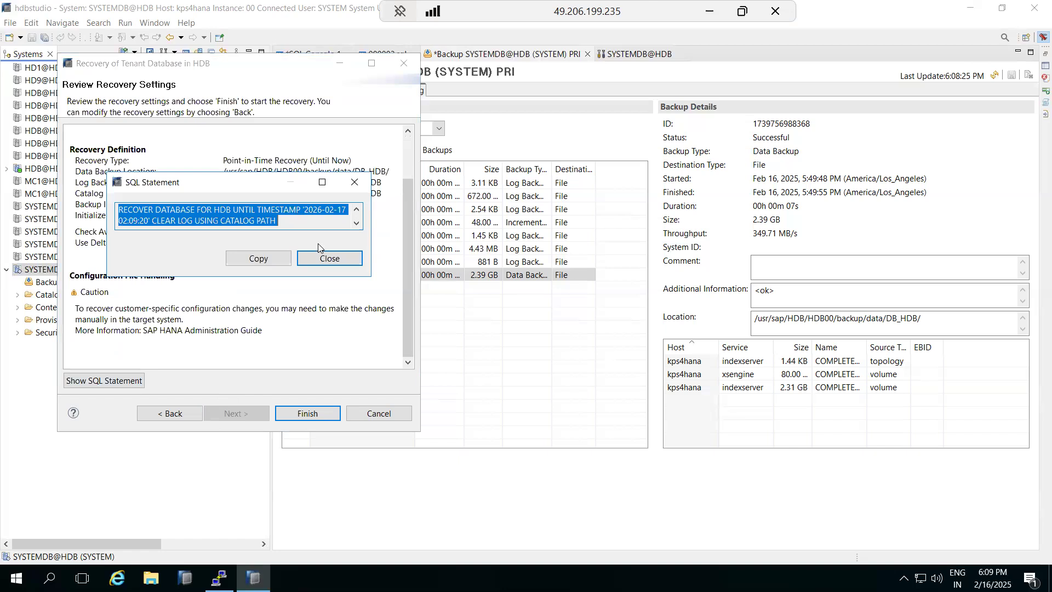
left_click(323, 257)
left_click(300, 416)
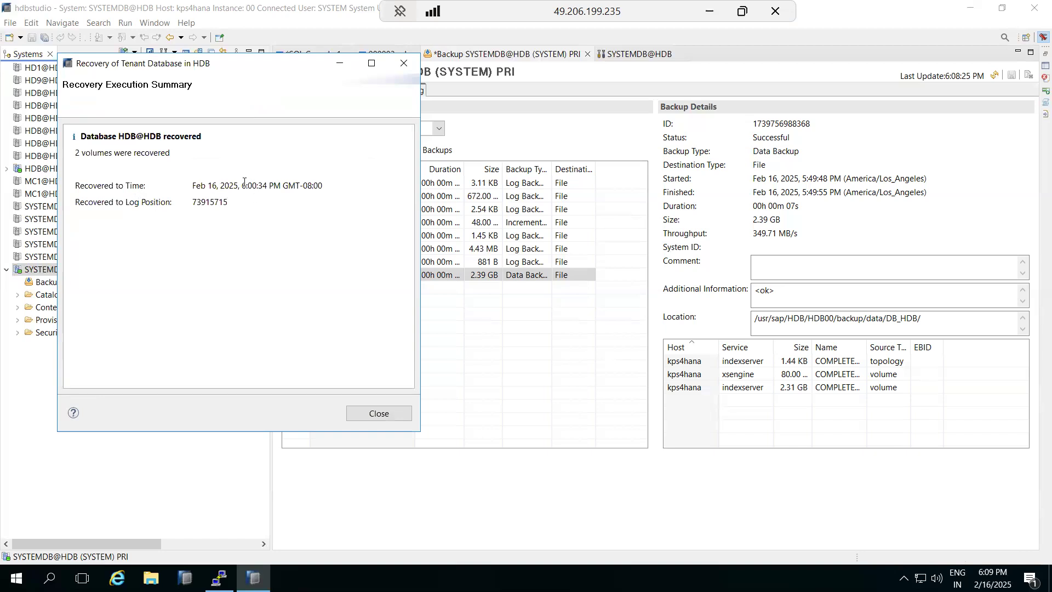
- Check the recovered-to time of 6:00:34 PM and log position 73915715 against the system clock
left_click_drag(192, 186, 289, 186)
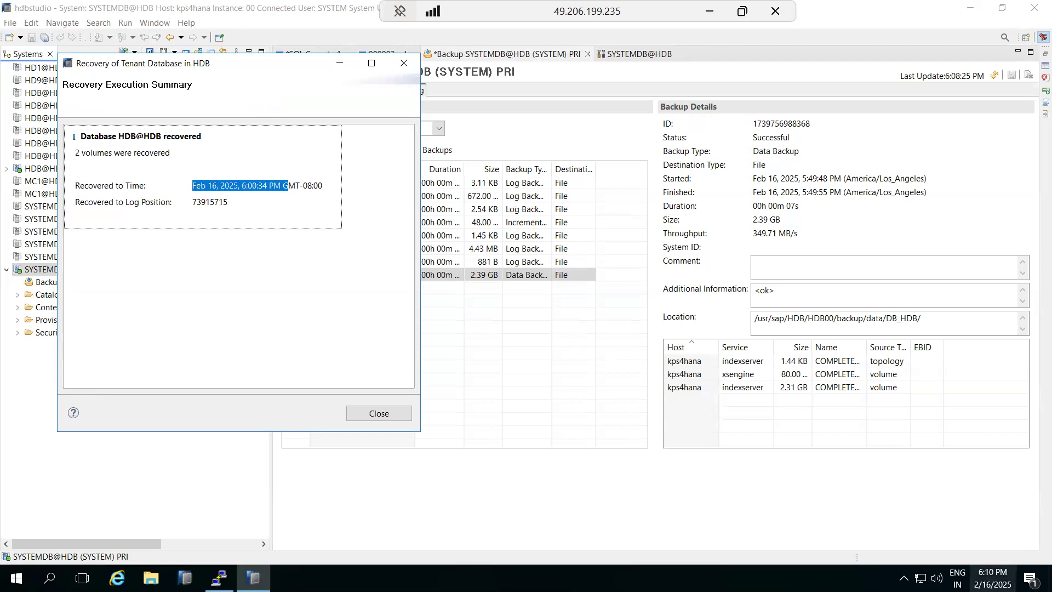
left_click(992, 578)
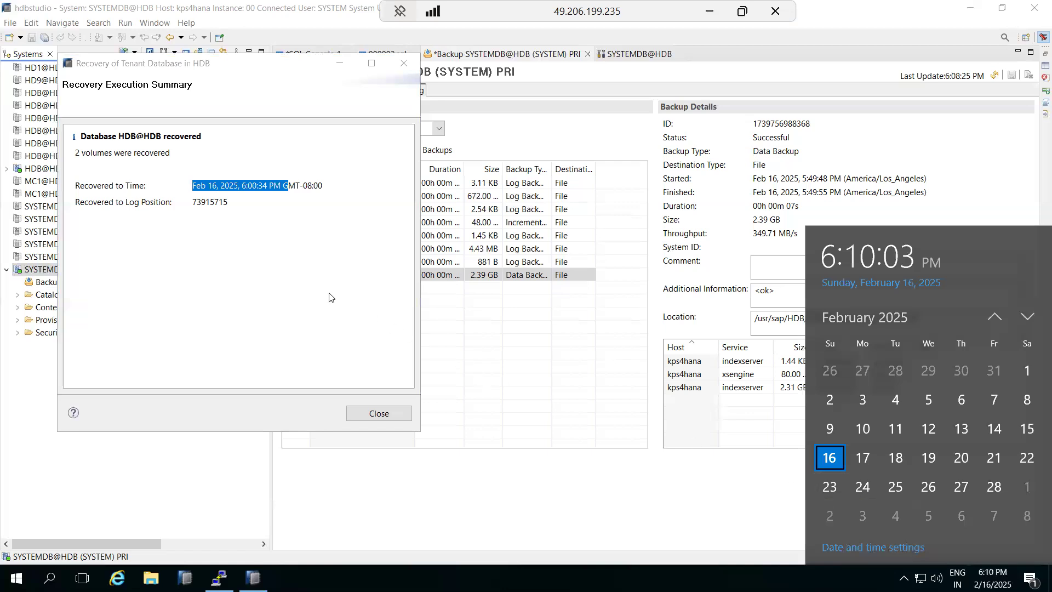
left_click(207, 202)
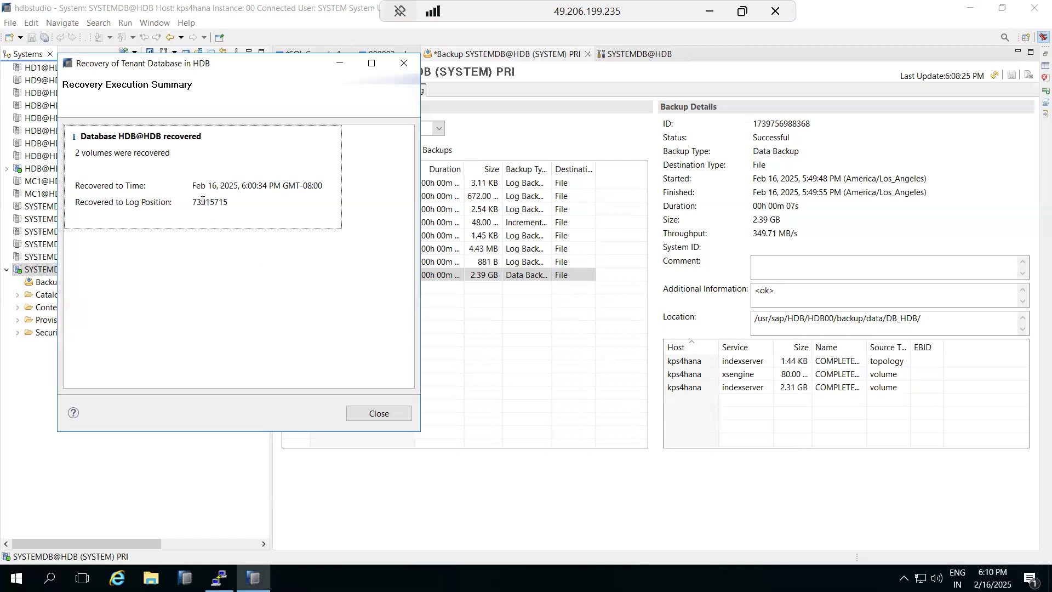
left_click_drag(193, 186, 328, 179)
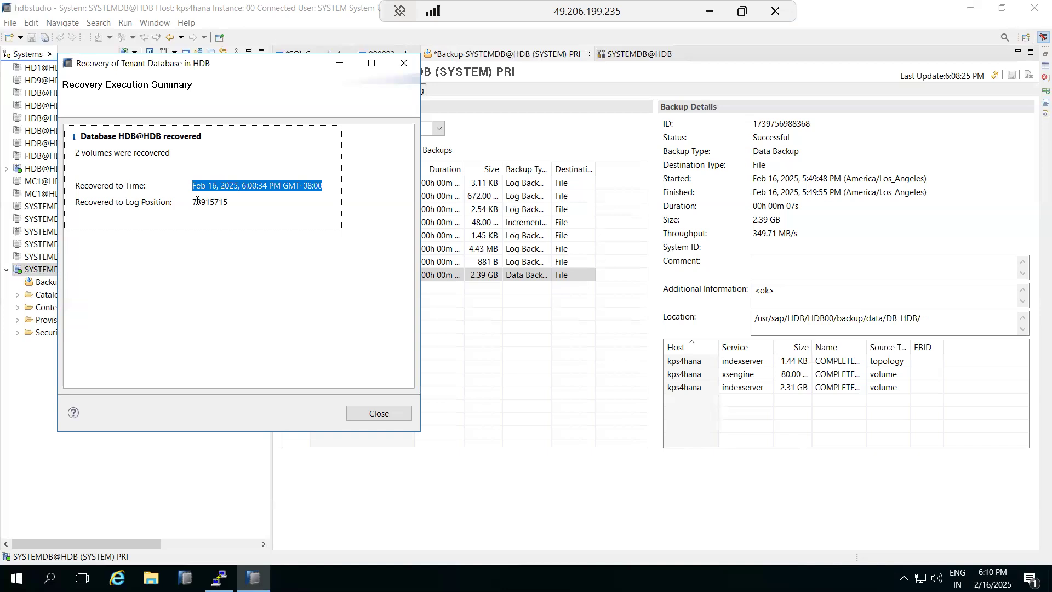
left_click_drag(211, 202, 229, 202)
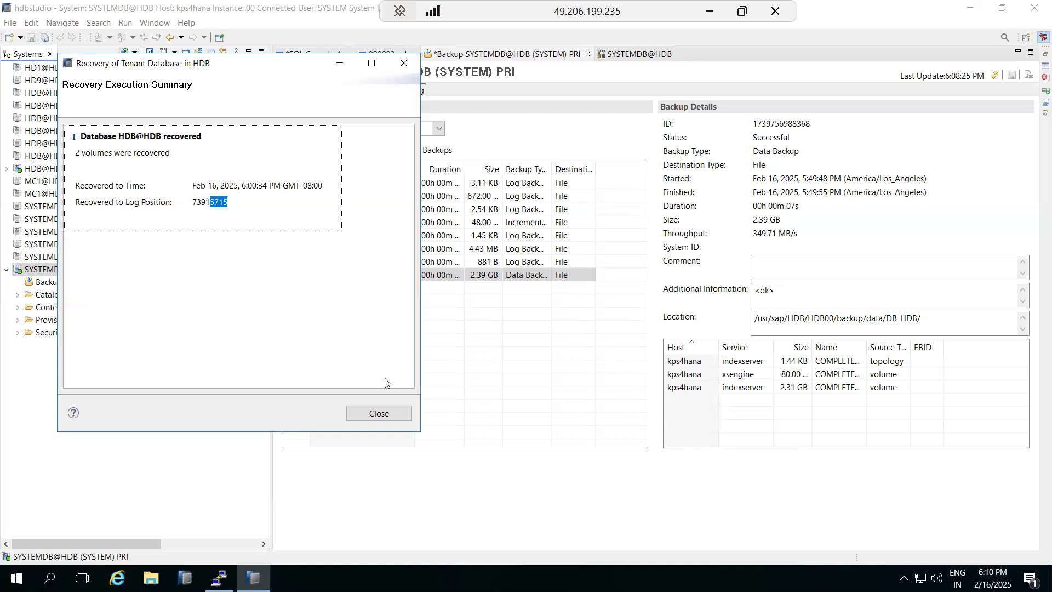
left_click(390, 412)
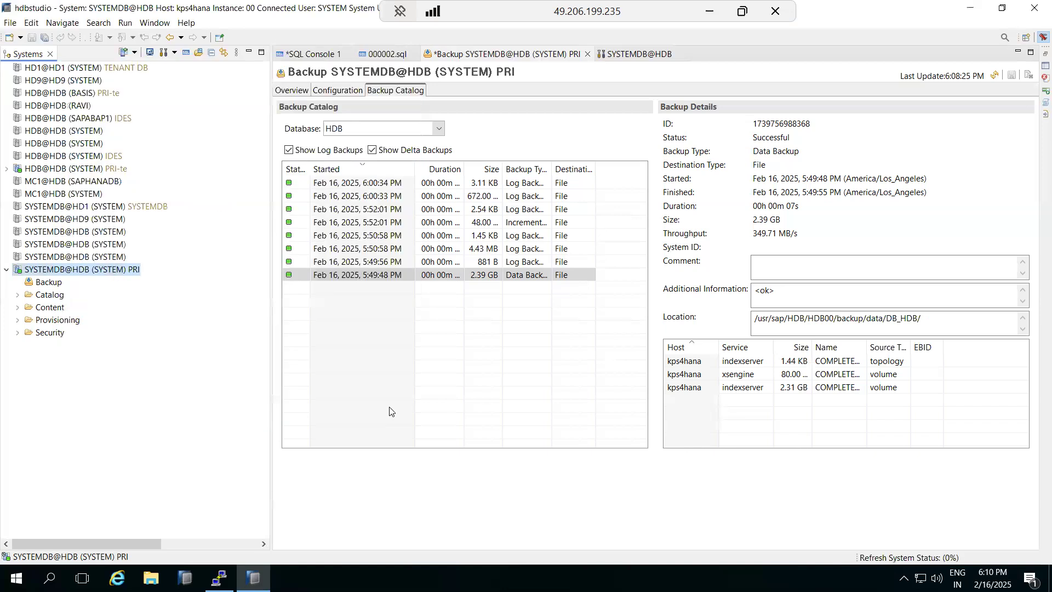
- Start a Recover Tenant Database wizard from SYSTEMDB@HDB and select HDB as the tenant
left_click(344, 186)
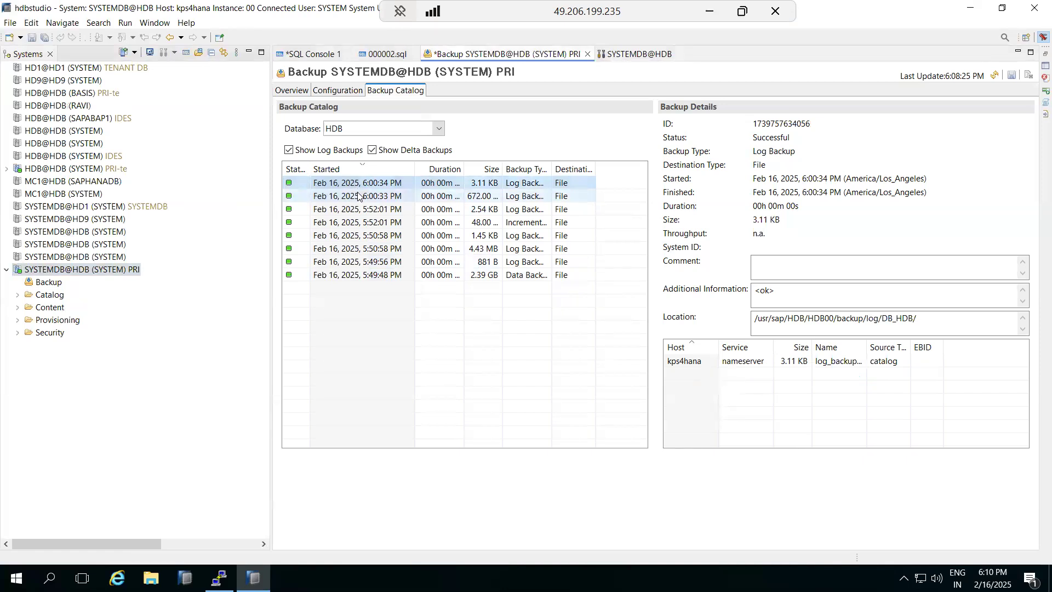
right_click(96, 268)
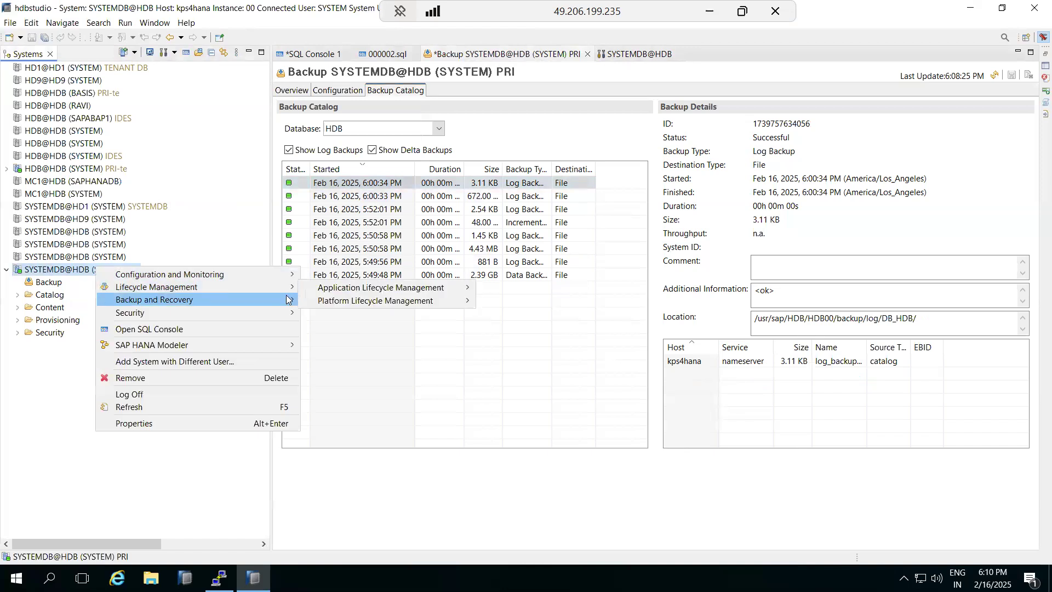
mouse_move(219, 300)
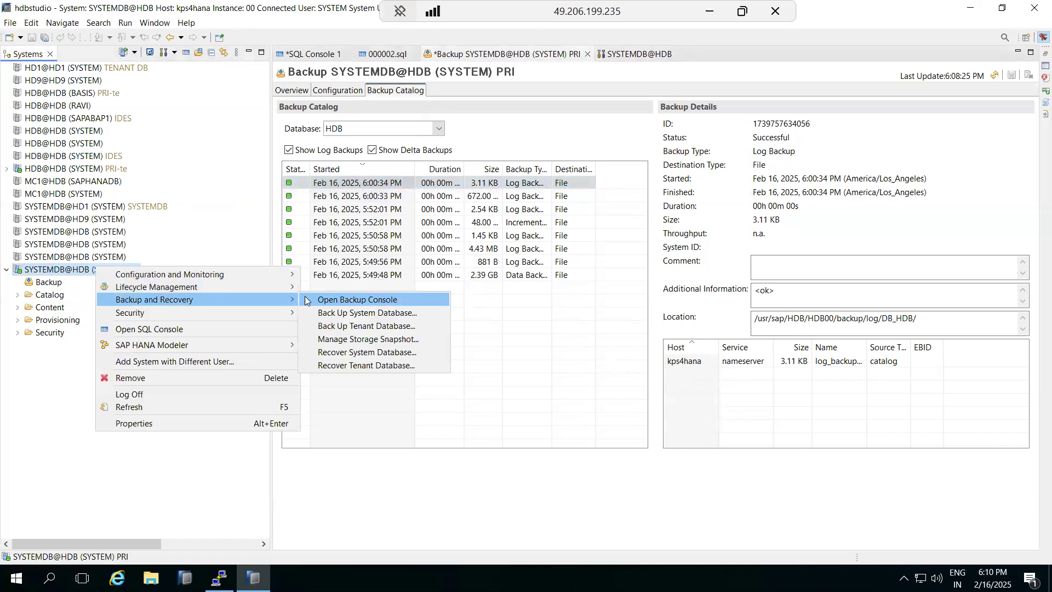
left_click(362, 365)
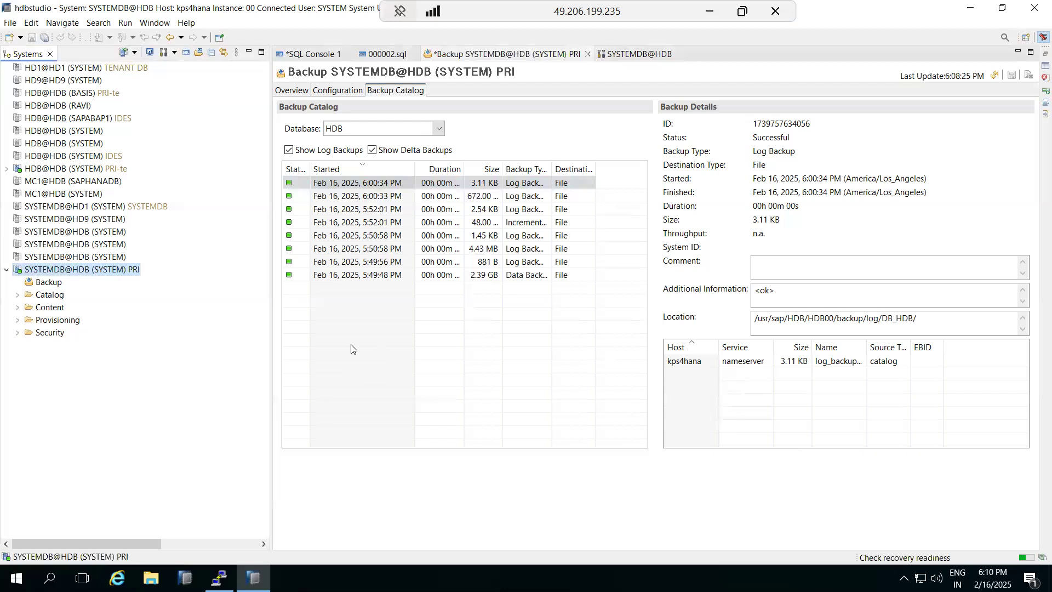
left_click(96, 150)
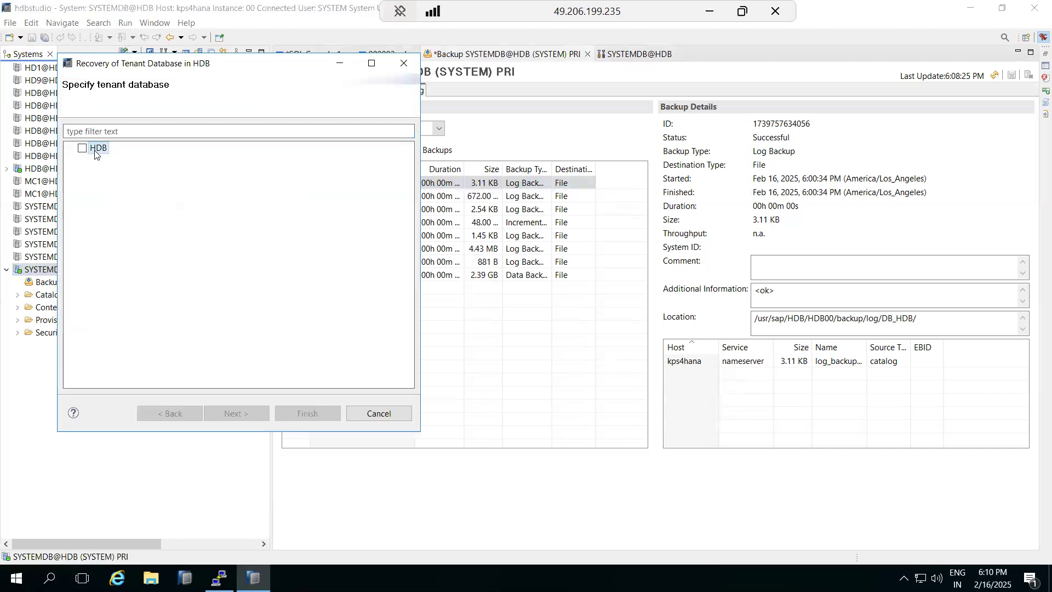
left_click(84, 148)
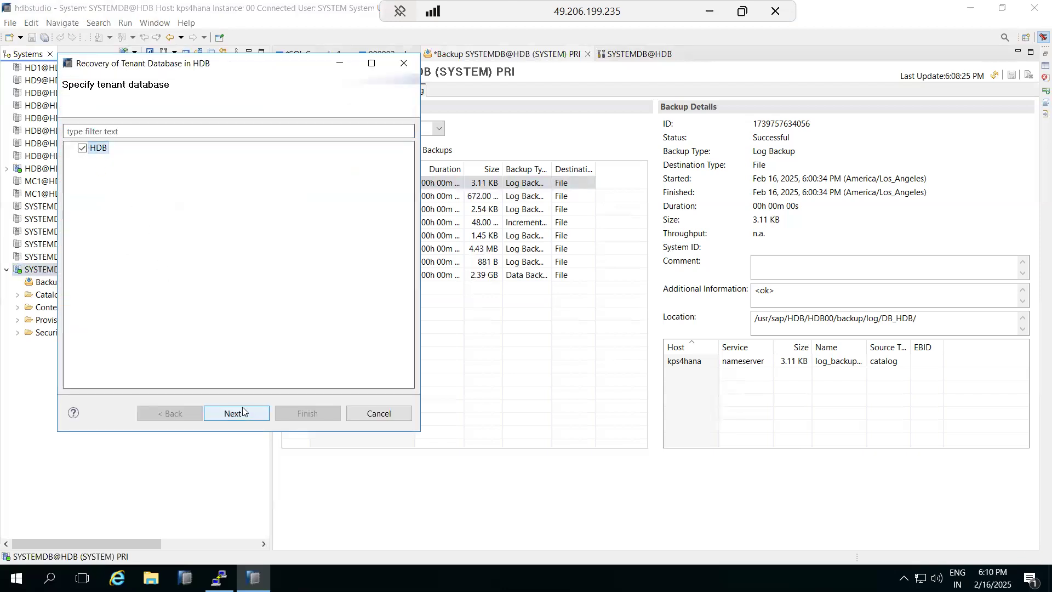
left_click(236, 413)
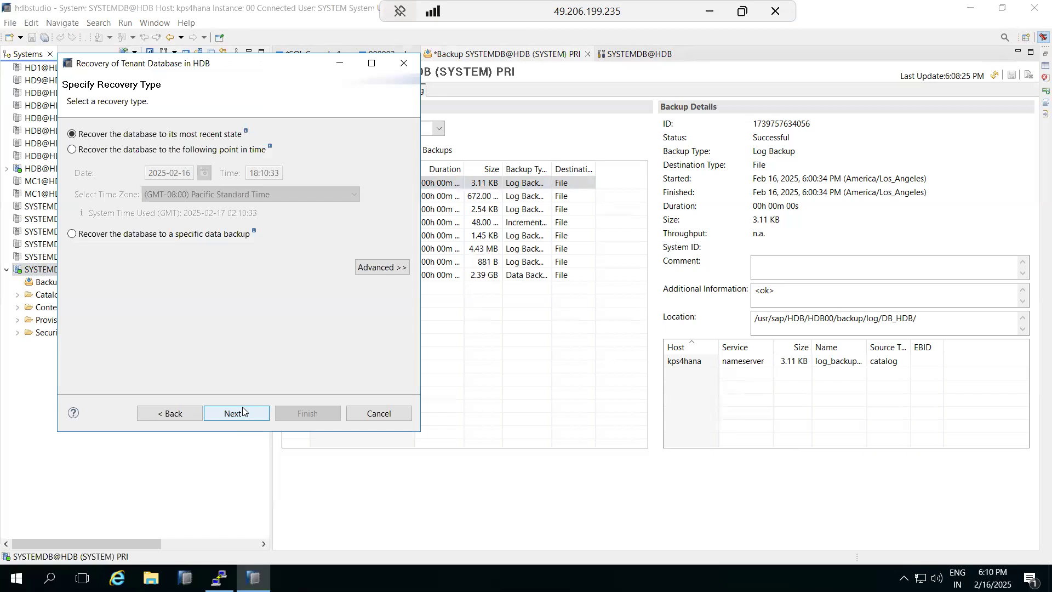
left_click(95, 156)
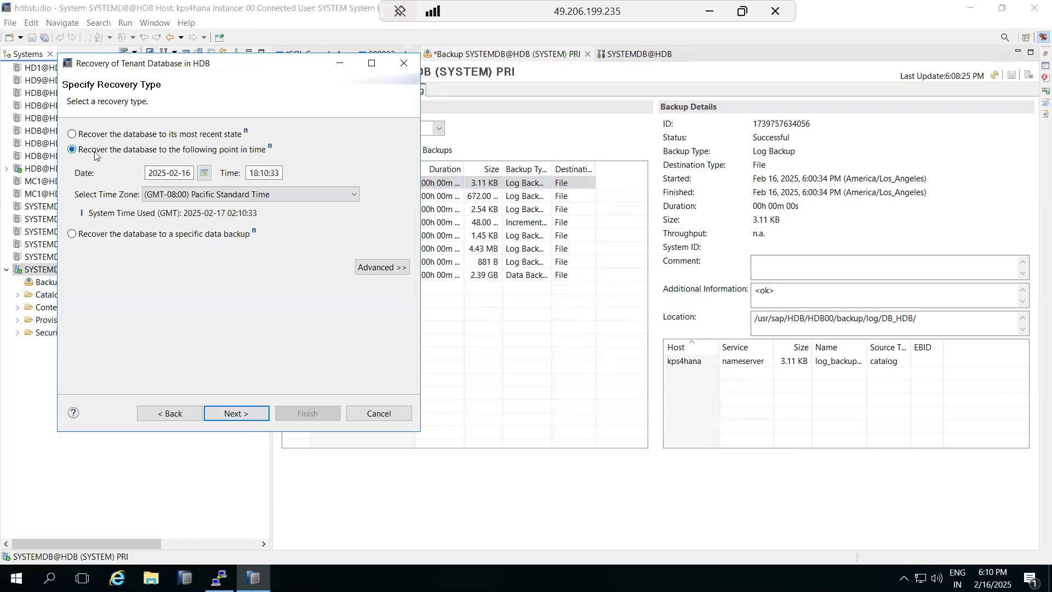
left_click(255, 174)
left_click_drag(303, 59, 728, 83)
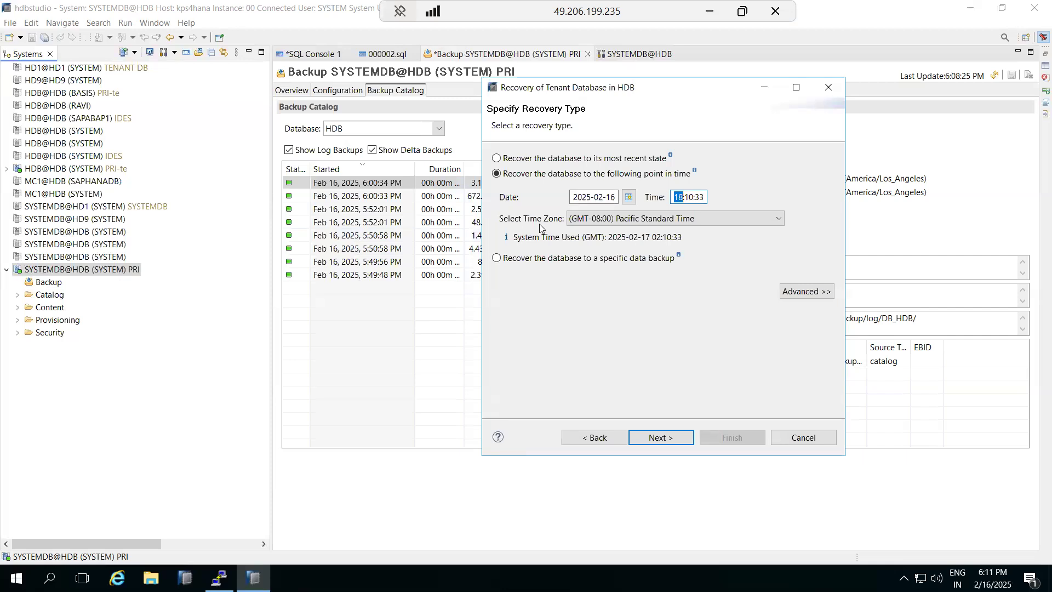
type("17:50")
left_click(663, 438)
left_click(663, 438)
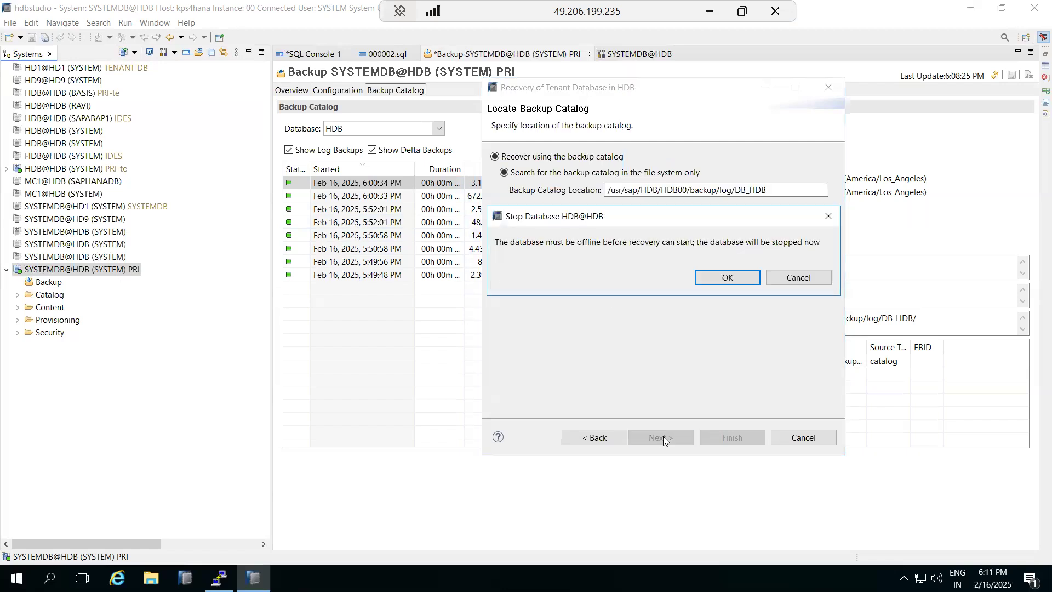
left_click(718, 277)
left_click_drag(644, 94, 359, 63)
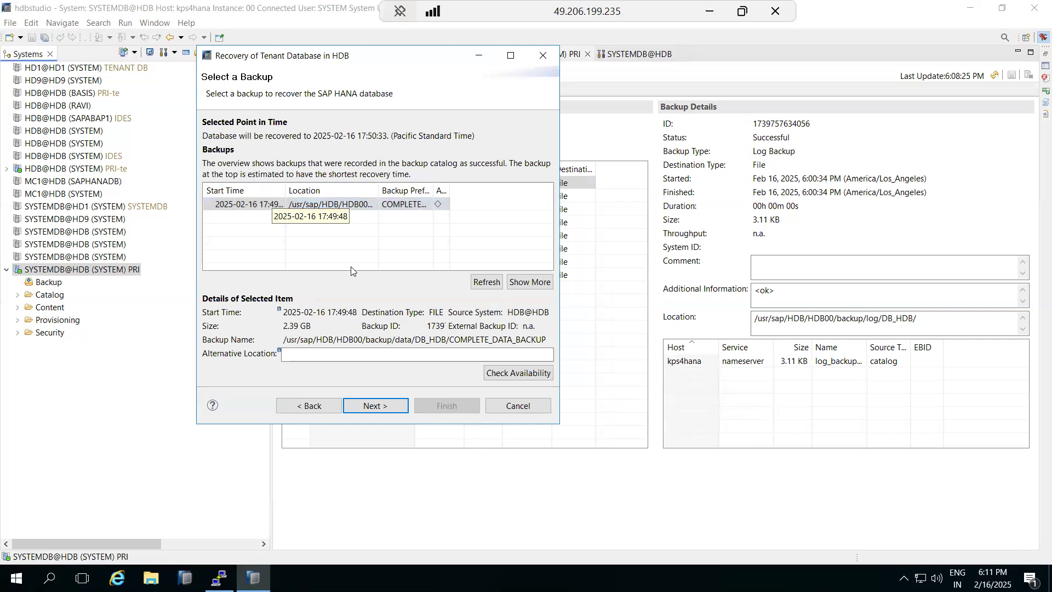
- Accept the log backup location, enable Initialize Log Area, and run the point-in-time recovery
left_click(376, 406)
left_click(352, 229)
left_click(385, 404)
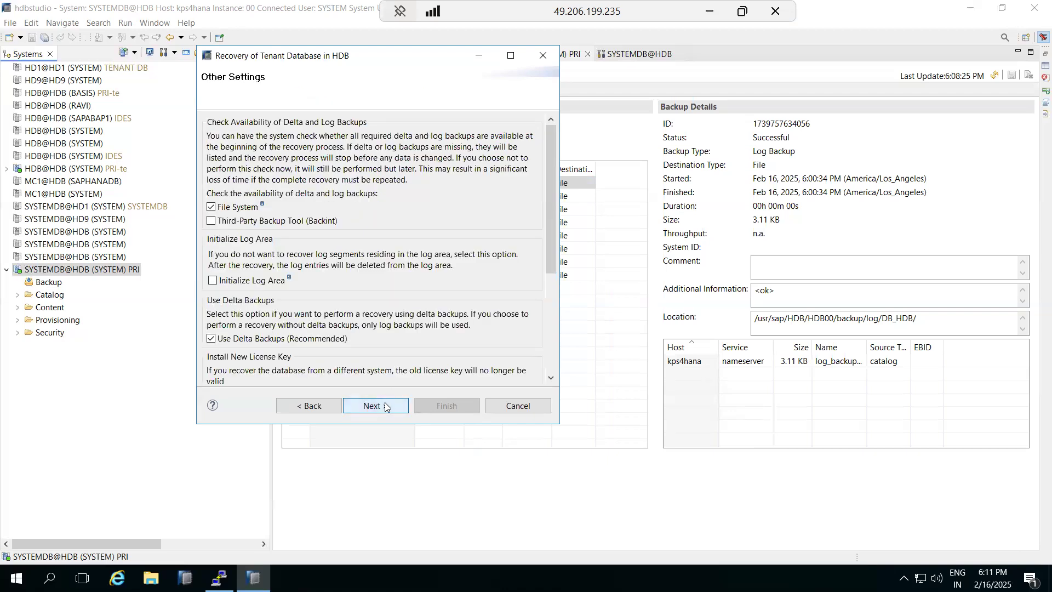
left_click(212, 280)
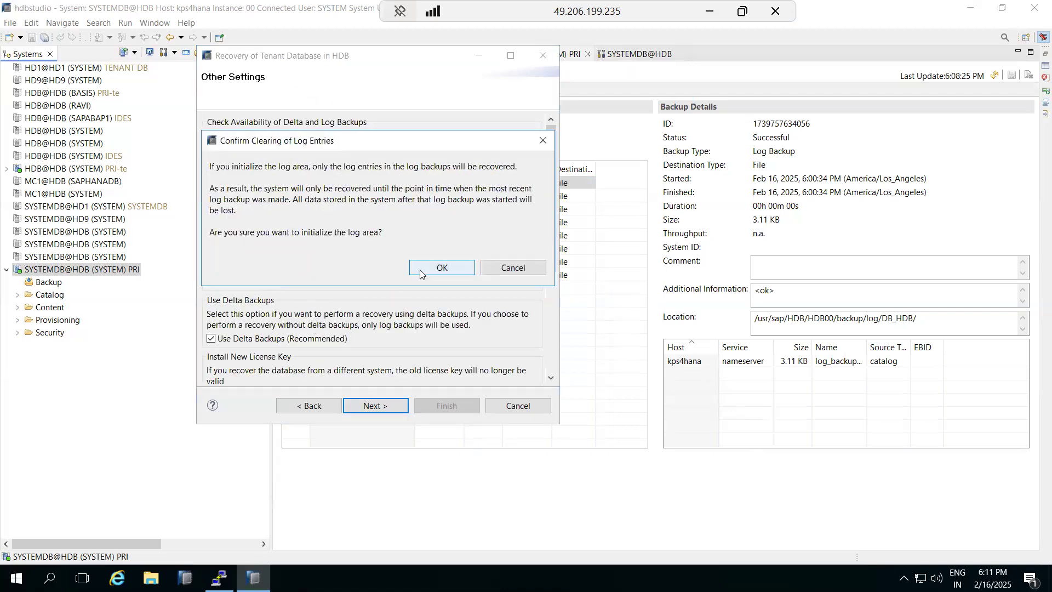
left_click(420, 268)
left_click(384, 404)
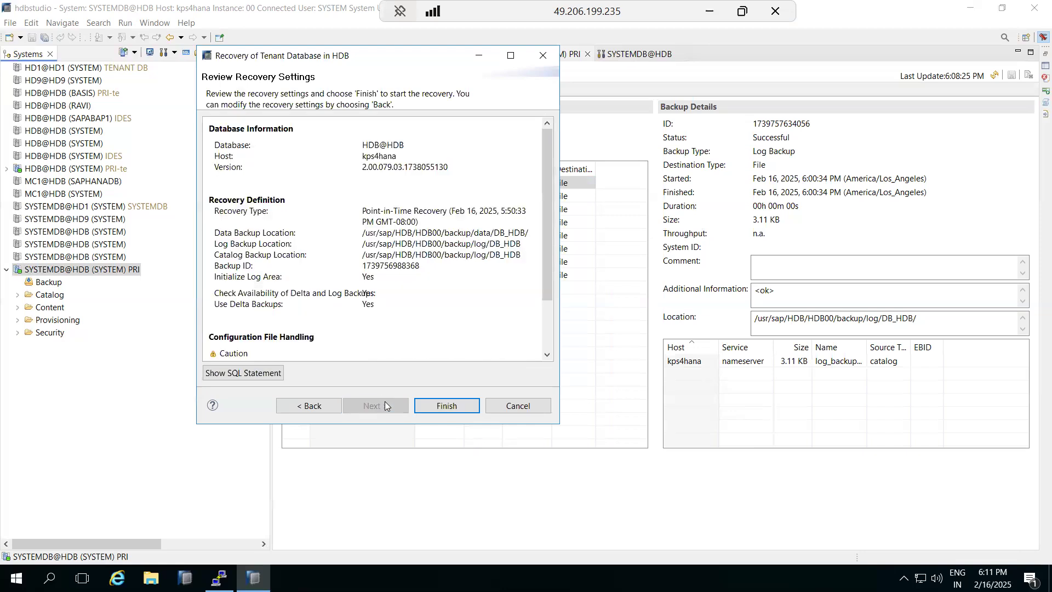
left_click(432, 405)
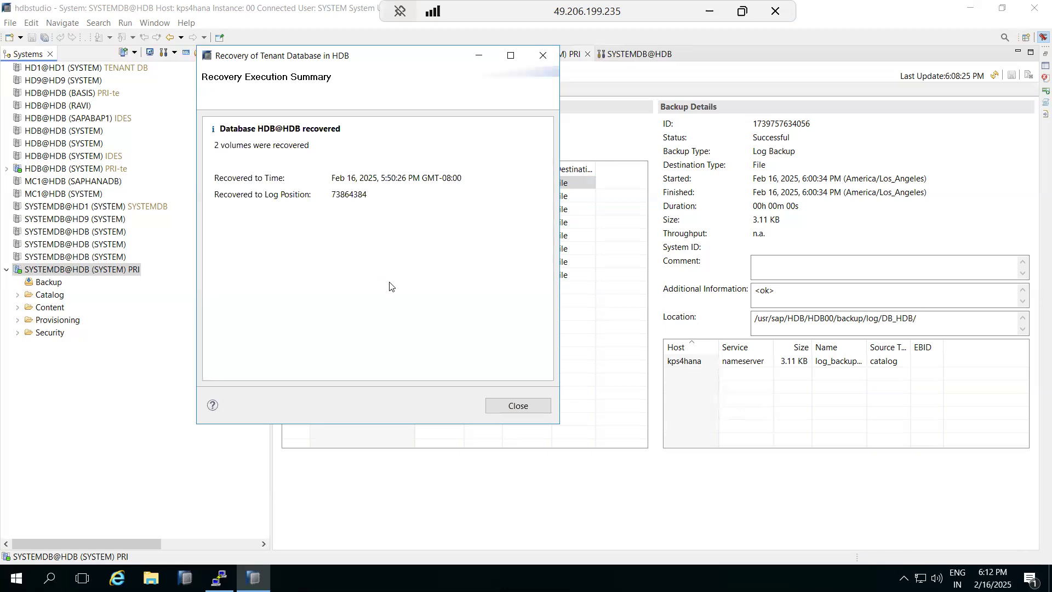
- Confirm the summary shows HDB recovered to Feb 16, 5:50:26 PM, then close it
left_click_drag(385, 177, 403, 180)
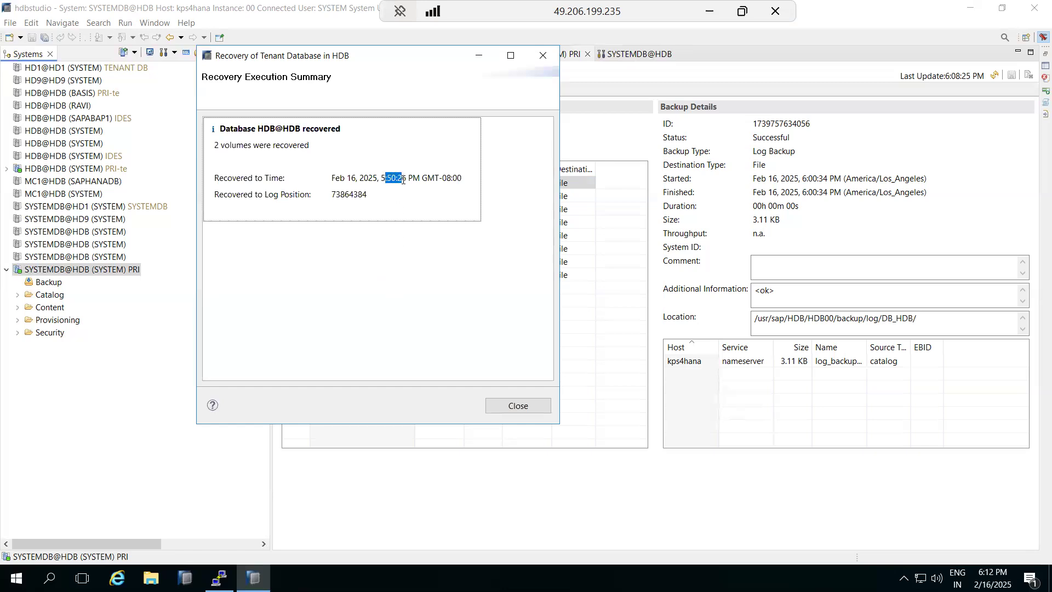
left_click(353, 178)
left_click_drag(331, 178, 460, 183)
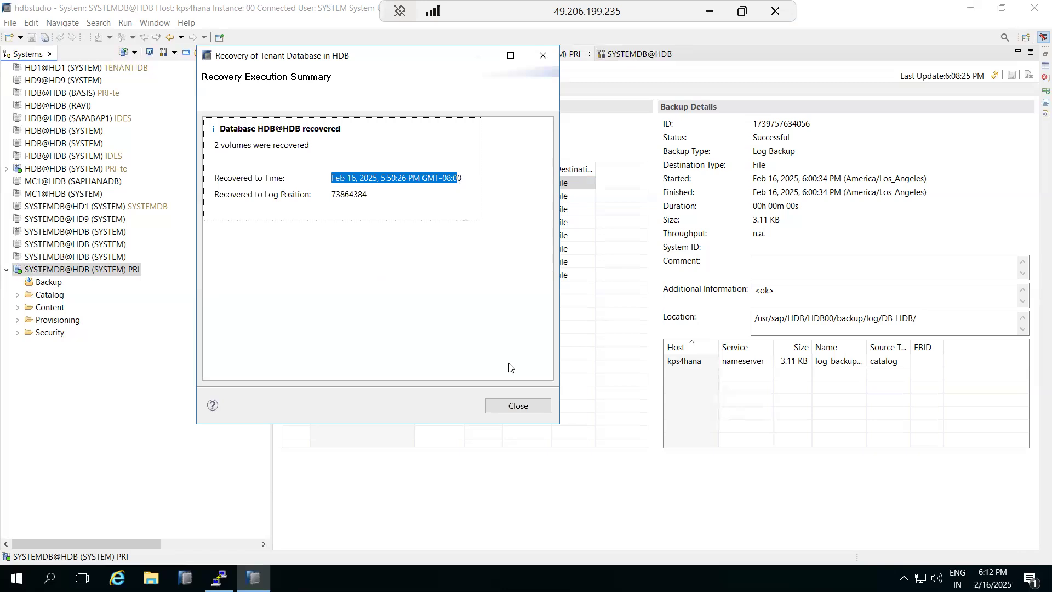
left_click(514, 406)
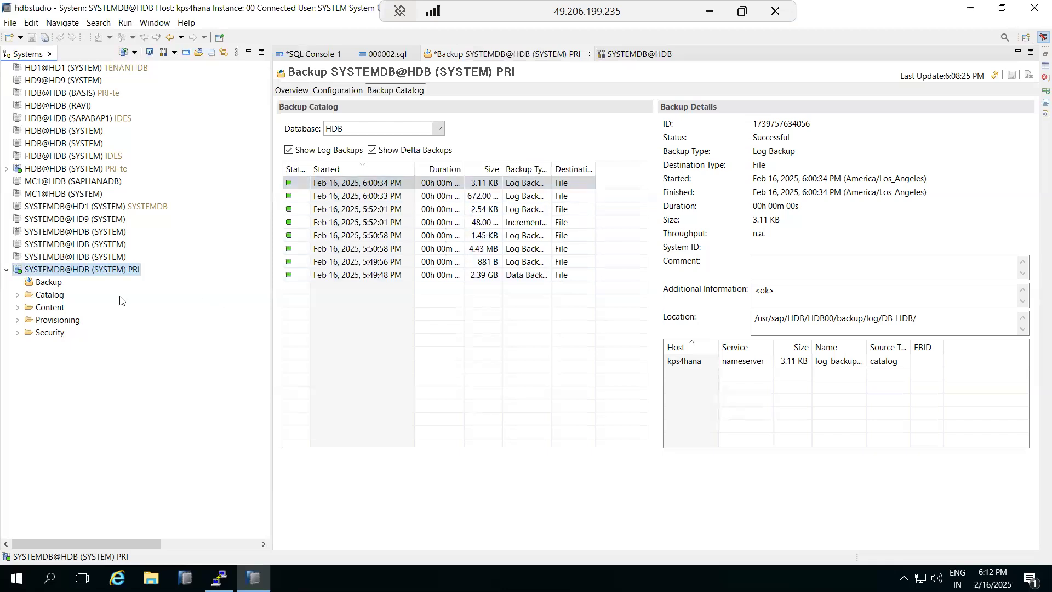
right_click(51, 271)
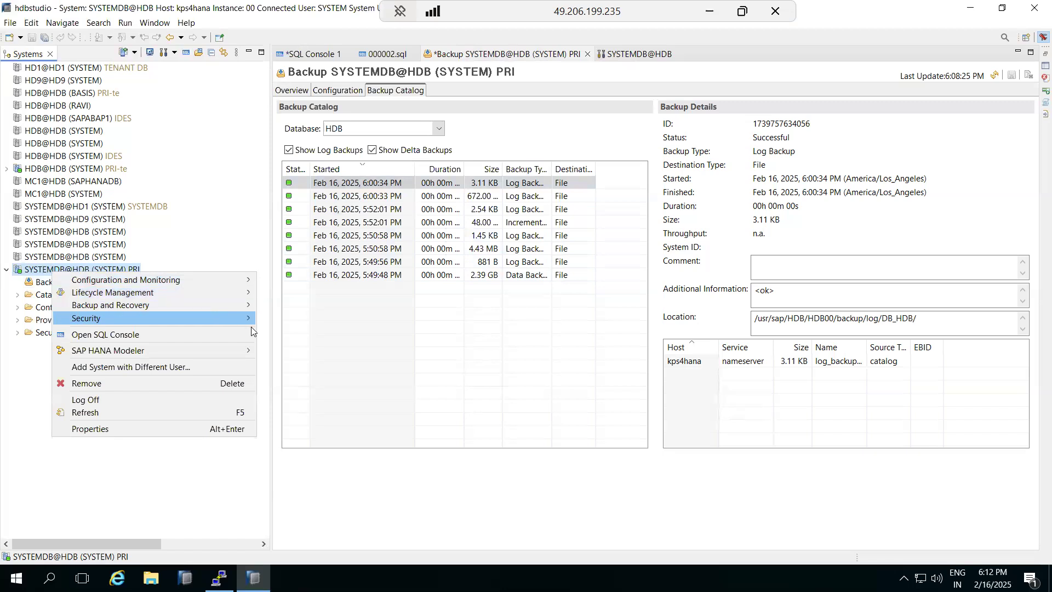
mouse_move(219, 303)
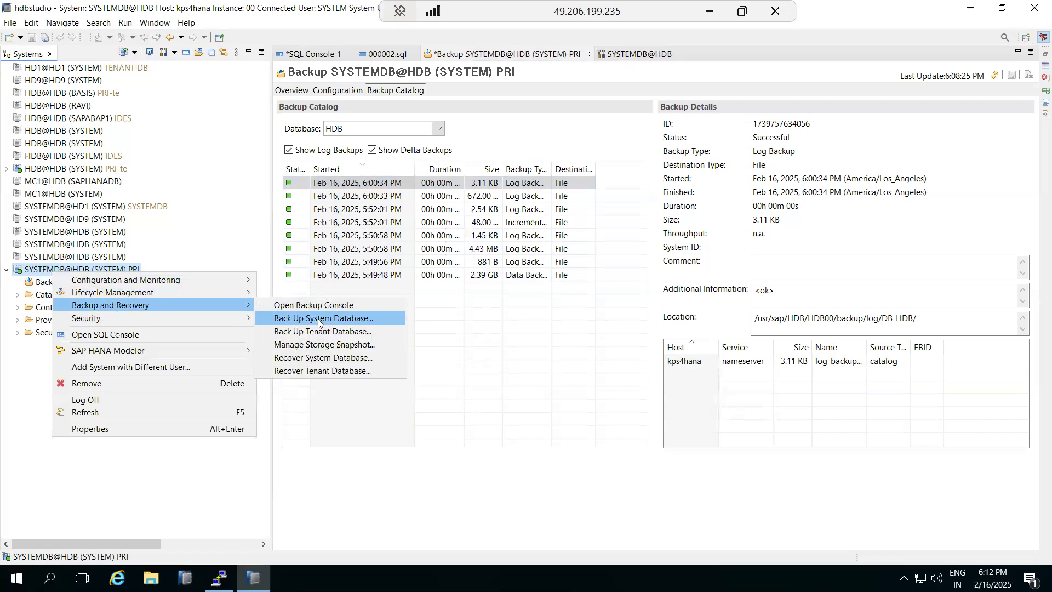
left_click(322, 371)
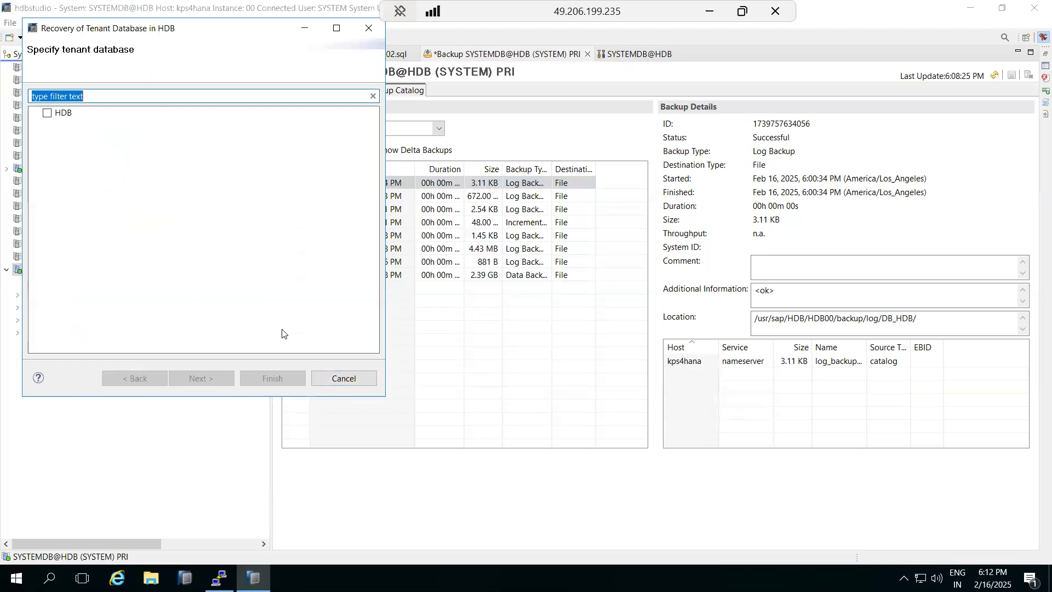
left_click(47, 113)
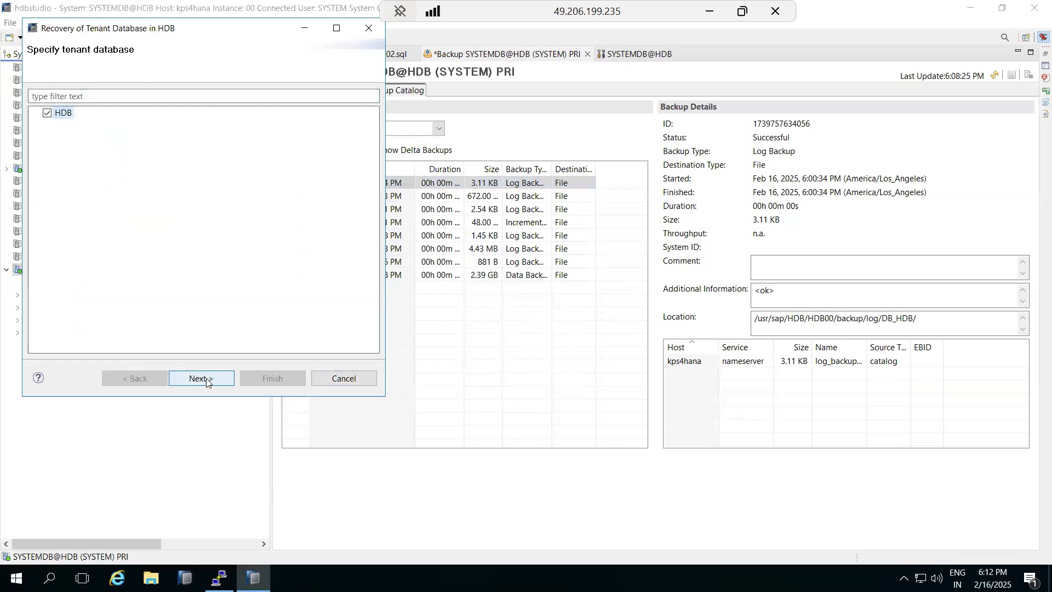
left_click(205, 378)
left_click(80, 203)
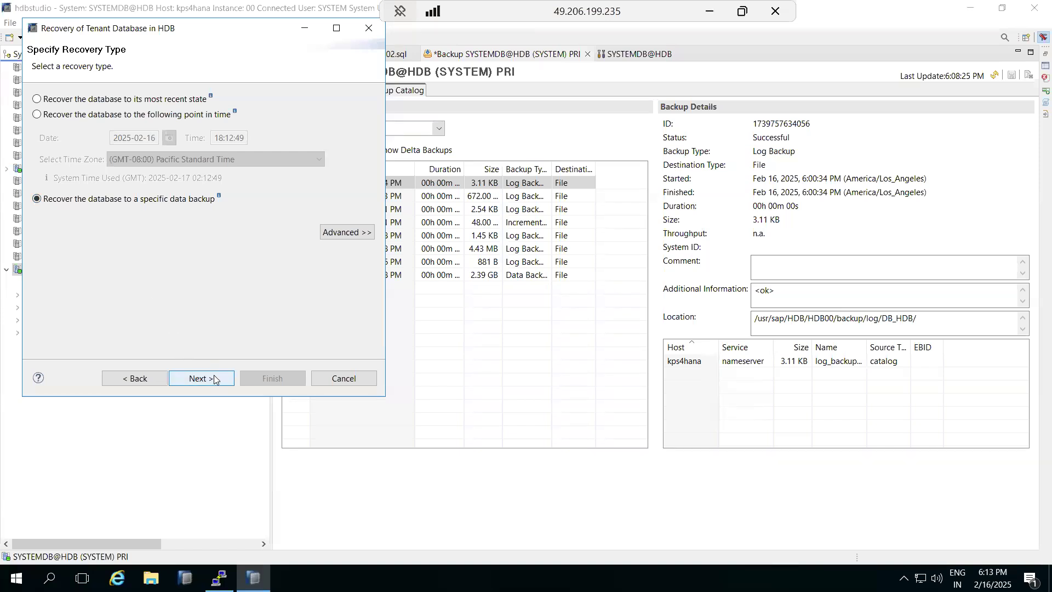
left_click(344, 378)
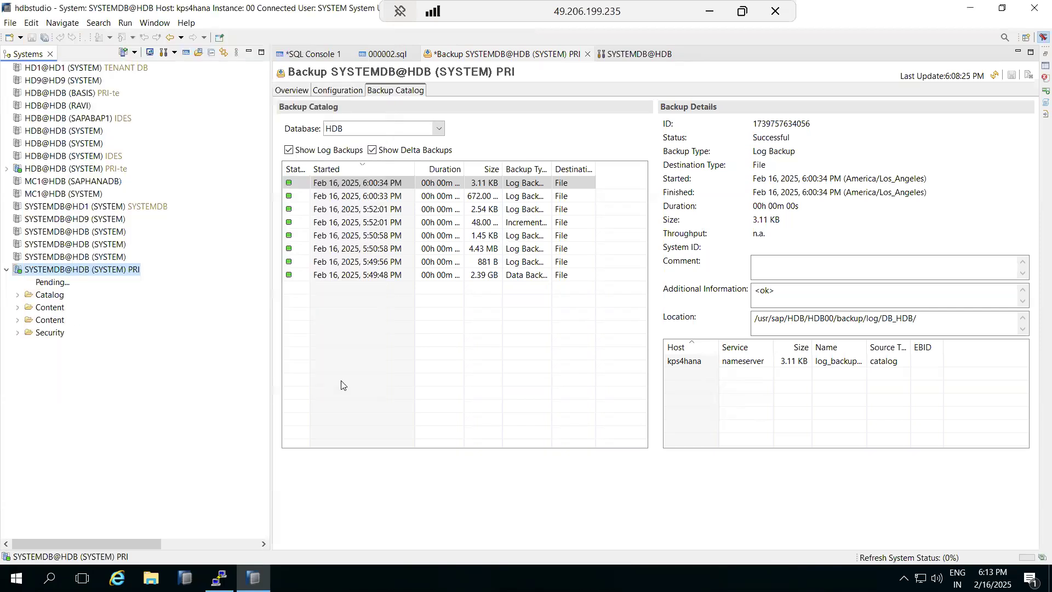
- Open the SYSTEMDB@HDB administration and select the HDB@HDB PRI-te tenant
double_click(58, 272)
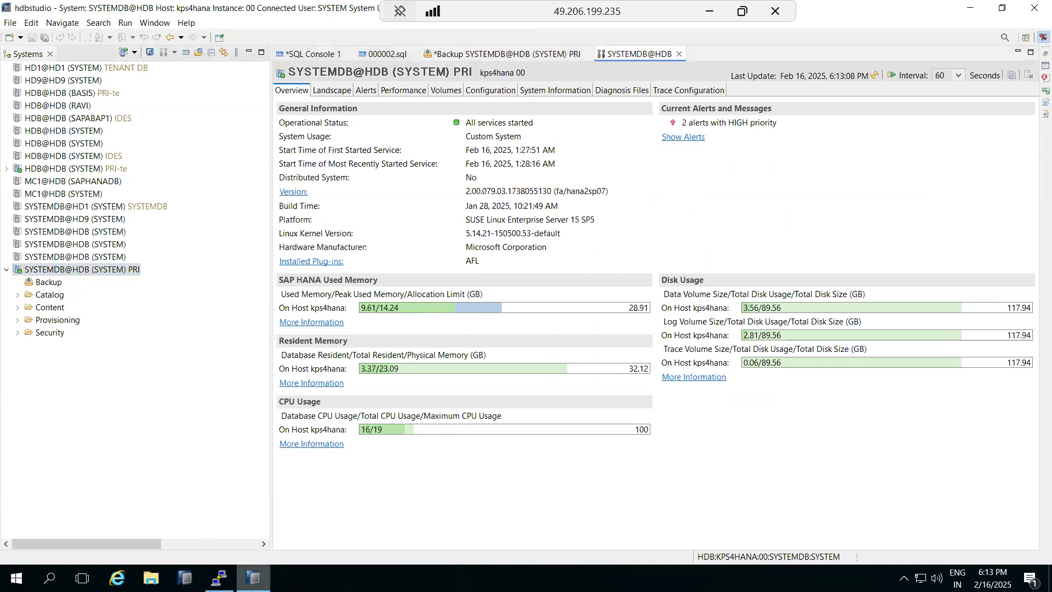
left_click(219, 578)
left_click(219, 578)
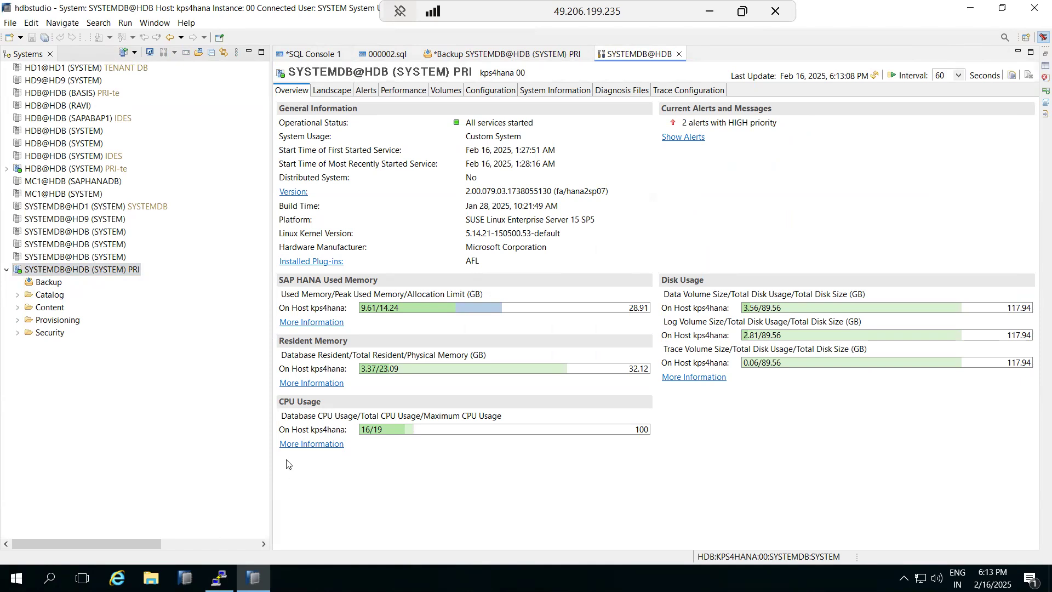
left_click(54, 167)
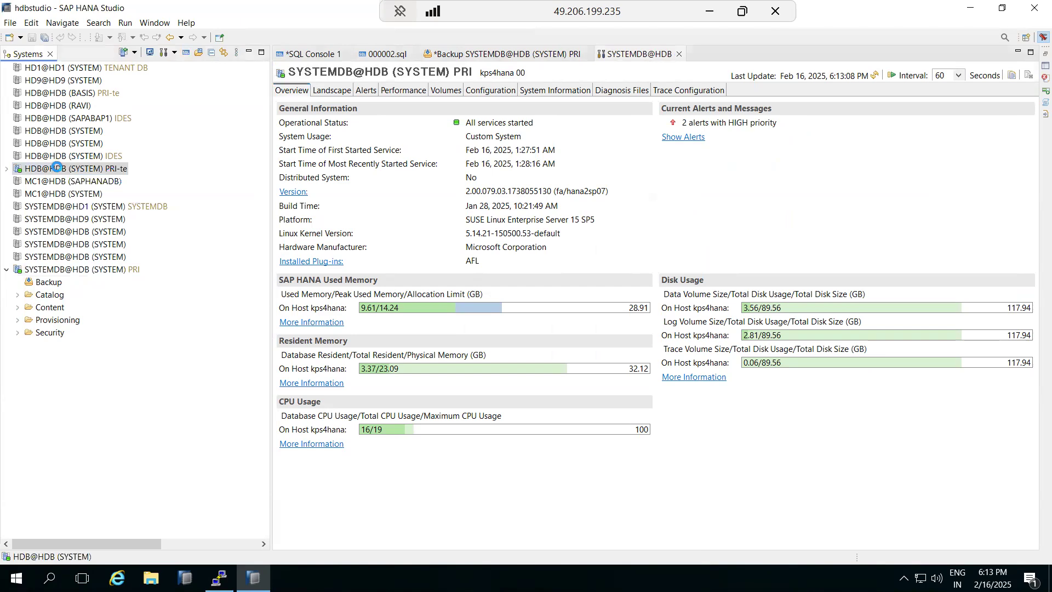
left_click(253, 577)
left_click(221, 578)
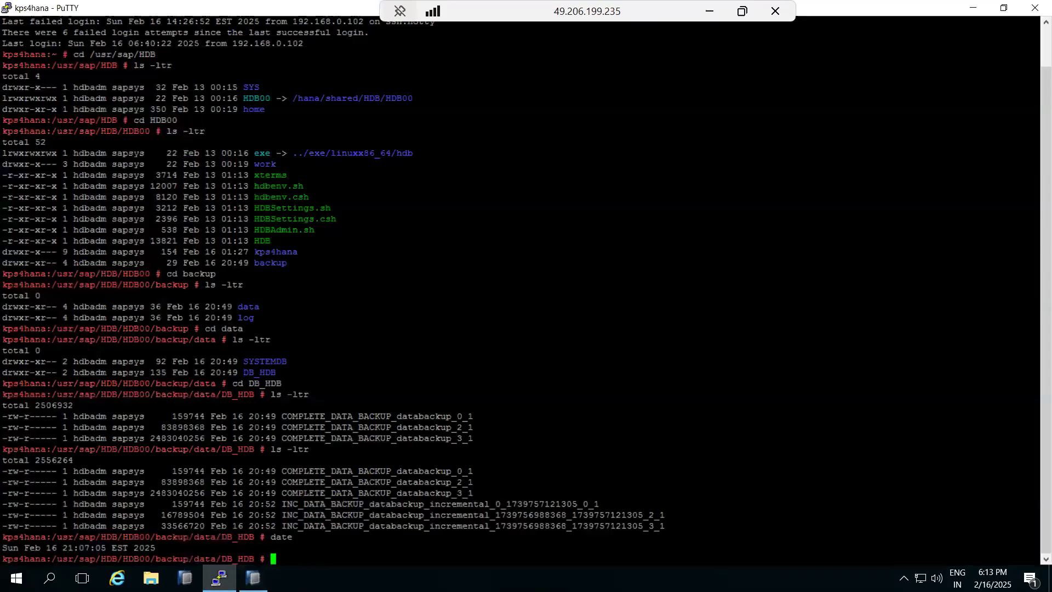
left_click(253, 578)
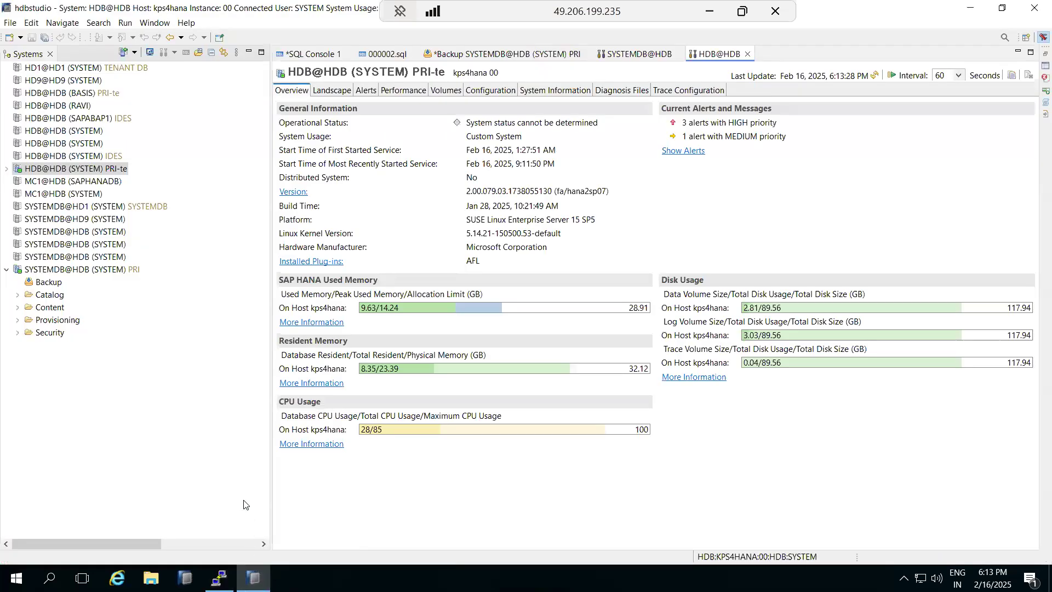
- Check the HDB@HDB tenant's Landscape and Alerts after refreshing the system status
left_click(340, 92)
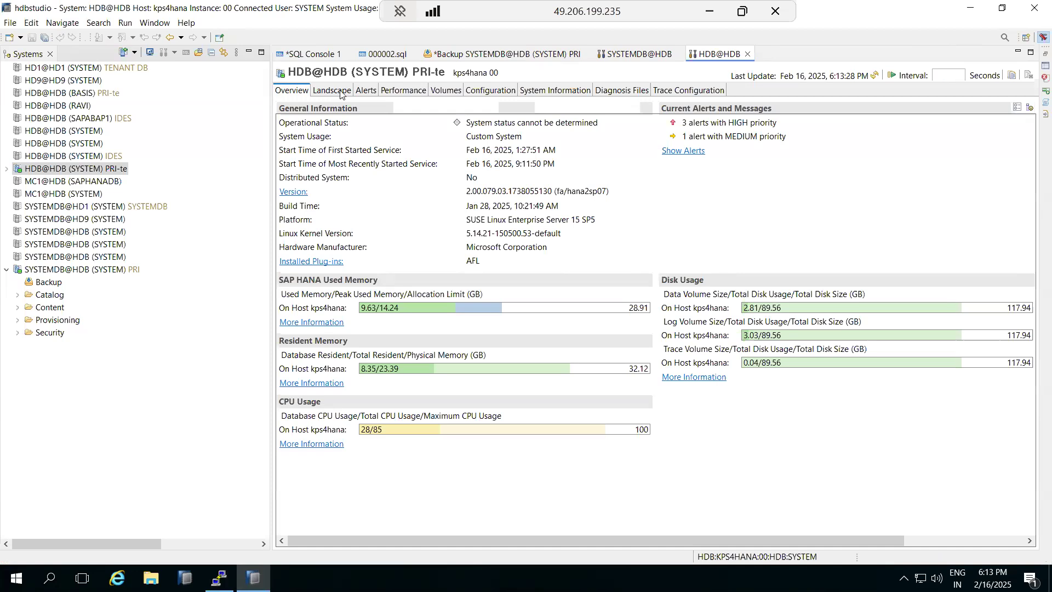
left_click(366, 93)
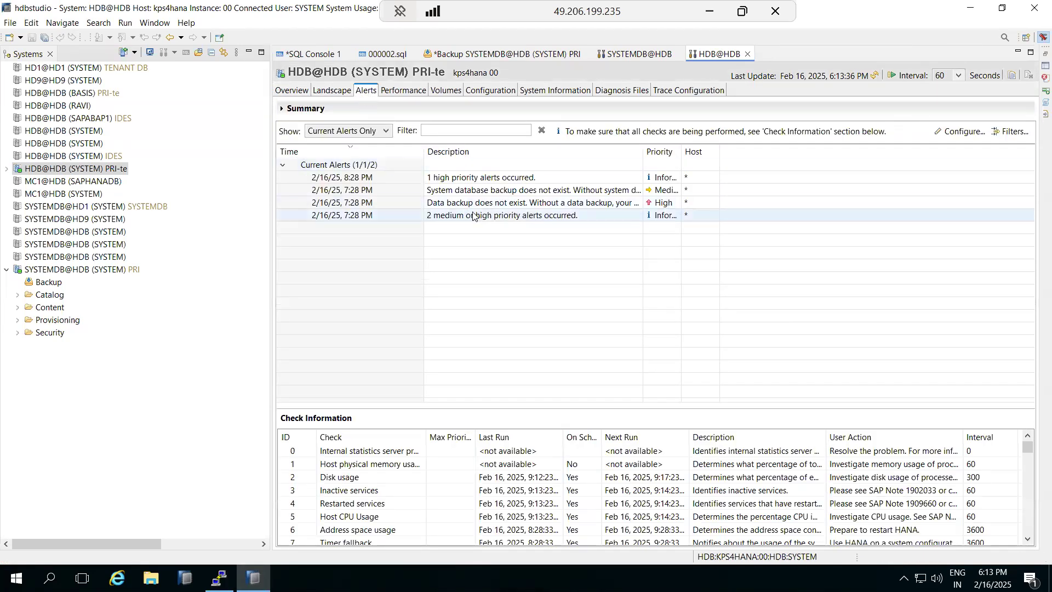
left_click(874, 76)
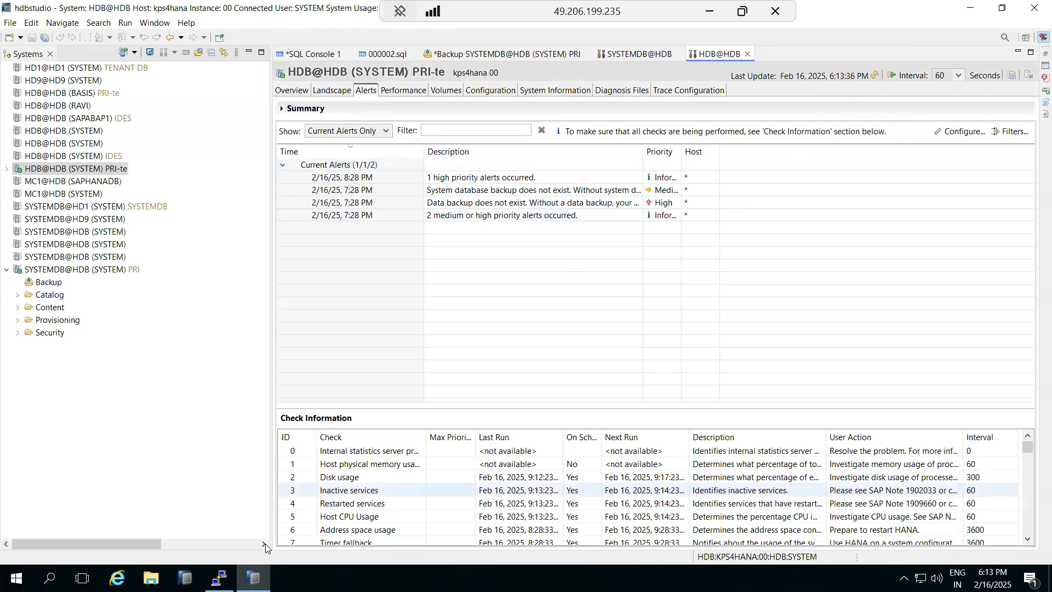
left_click(219, 578)
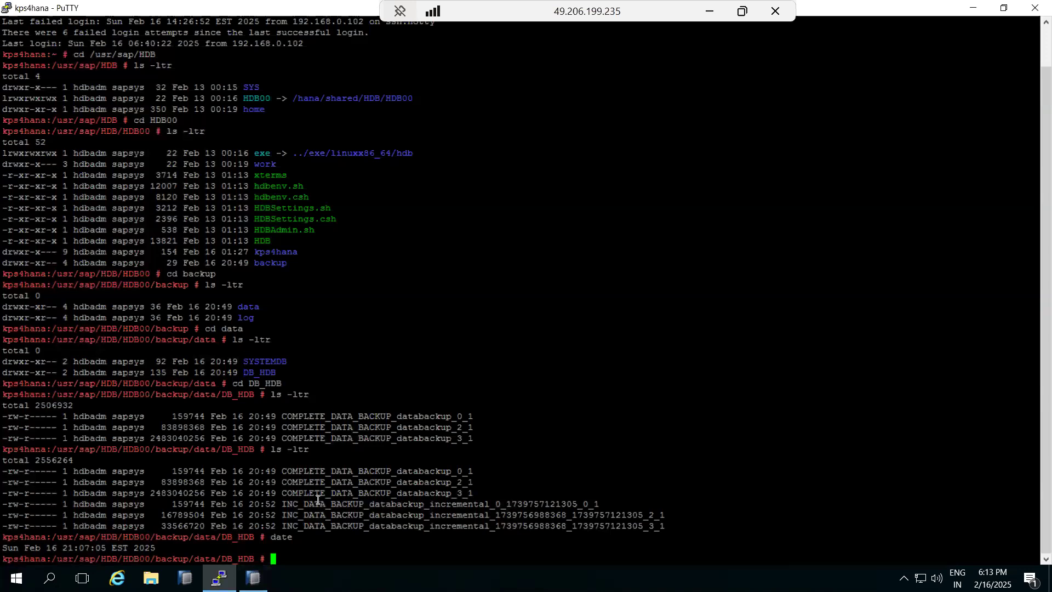
- Look over the DB_HDB backup files in PuTTY, then bring up the HDB@HDB tenant's actions in Studio
left_click_drag(346, 525, 310, 466)
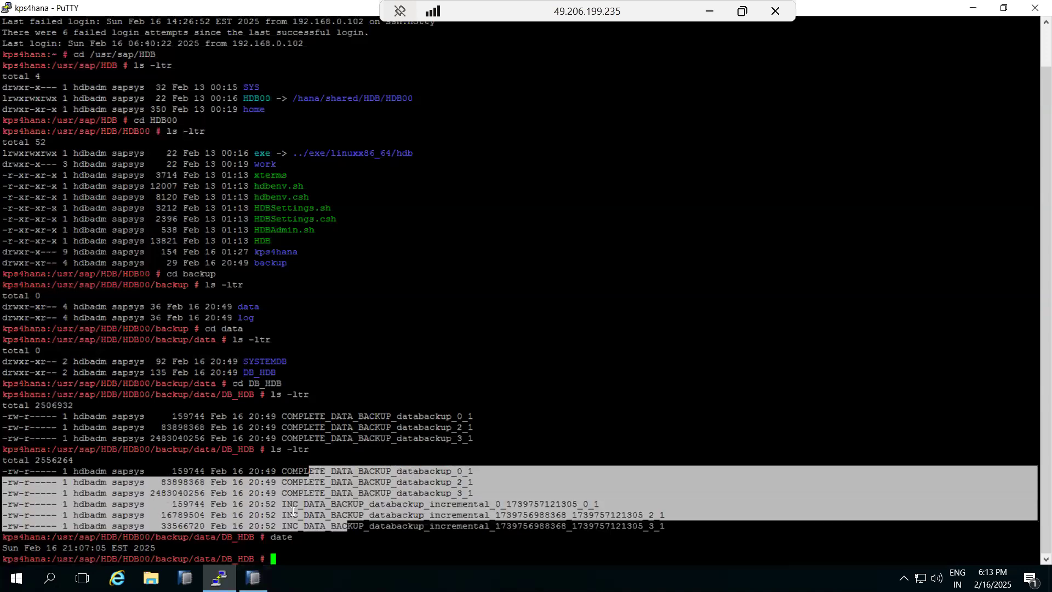
left_click(292, 510)
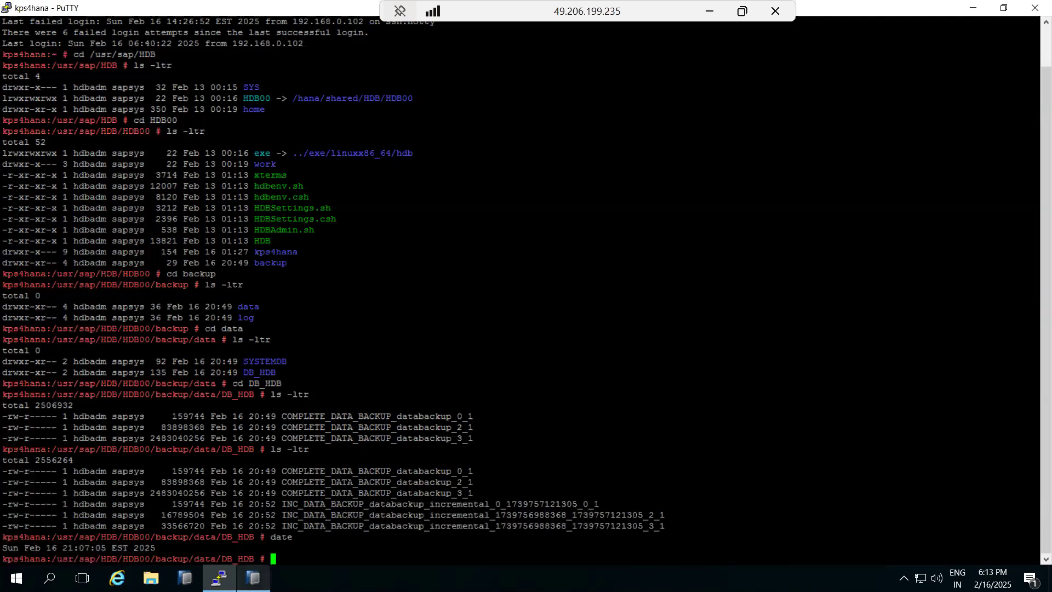
left_click(253, 578)
left_click(42, 168)
right_click(43, 169)
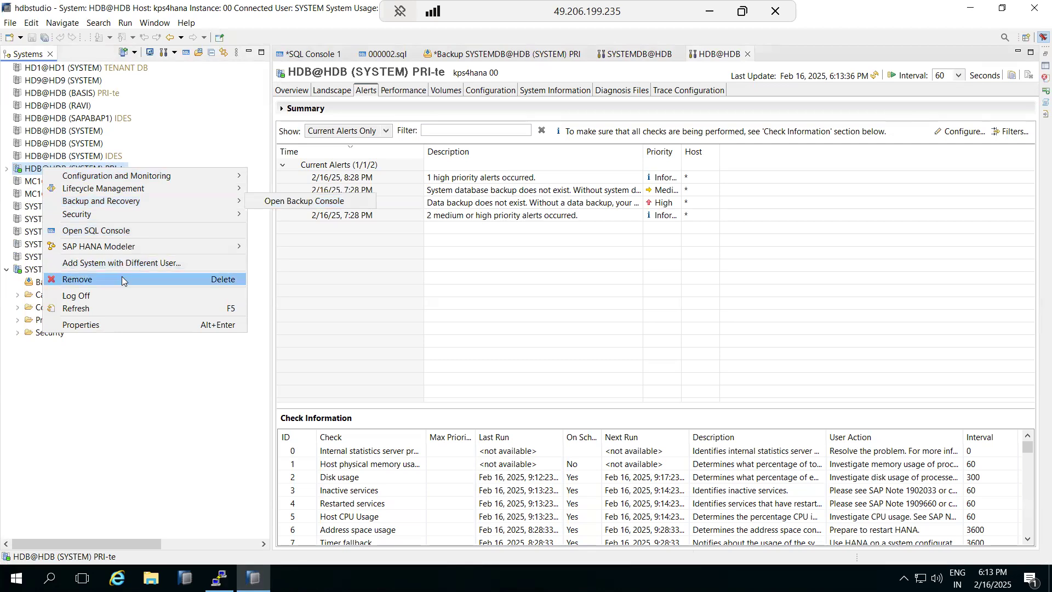
- Show SYSTEMDB@HDB's Backup and Recovery submenu, then Alt+Tab back to PuTTY
left_click(28, 269)
right_click(29, 268)
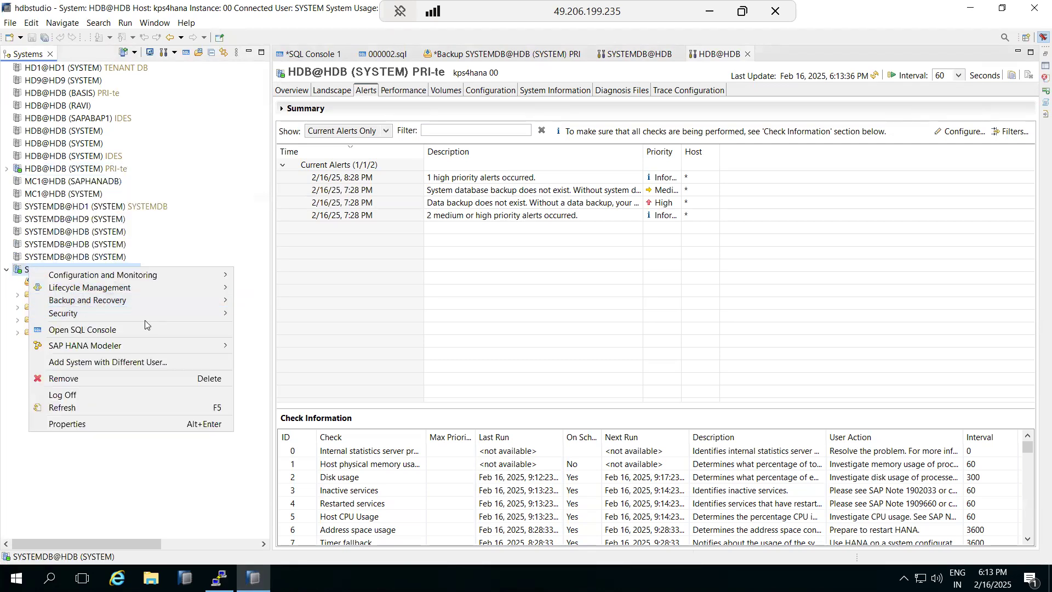
mouse_move(180, 300)
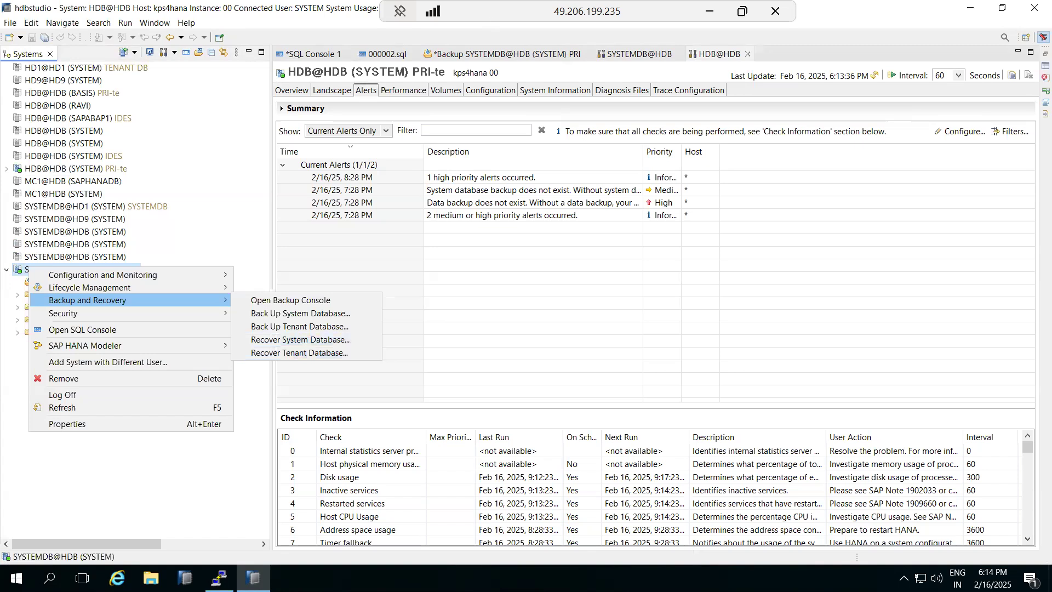
key("alt+Tab")
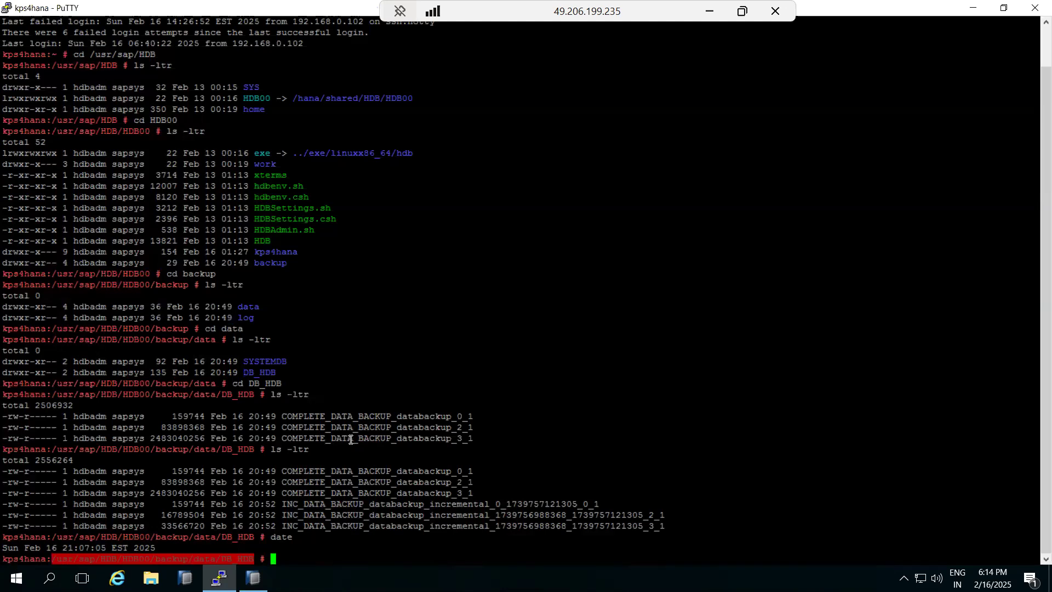
- Run df -h (/hana 76% used, 29G free) and ls -ltr to relist the DB_HDB backups
type("df -h")
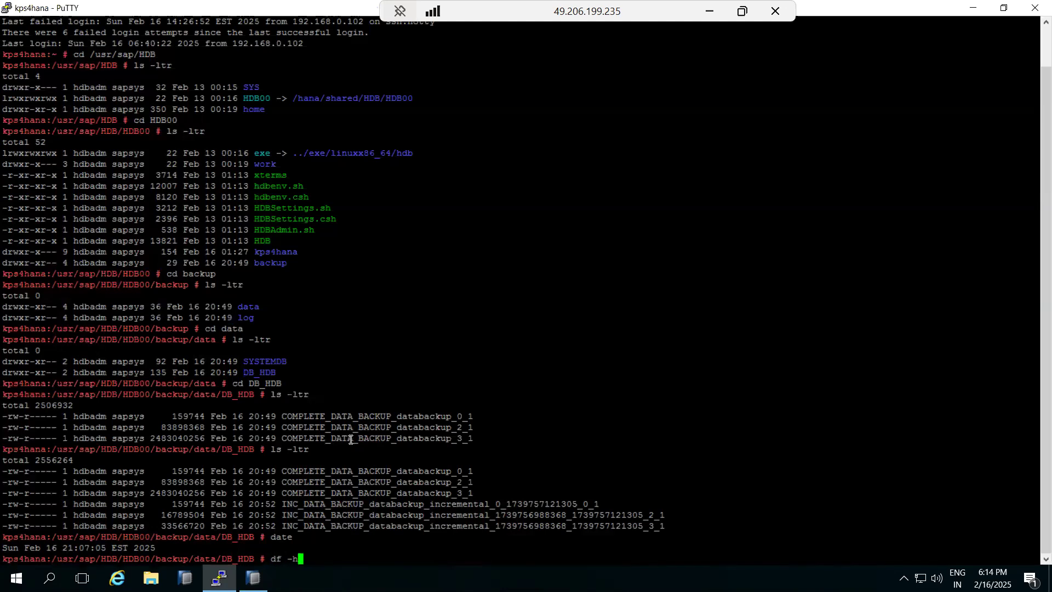
key("Return")
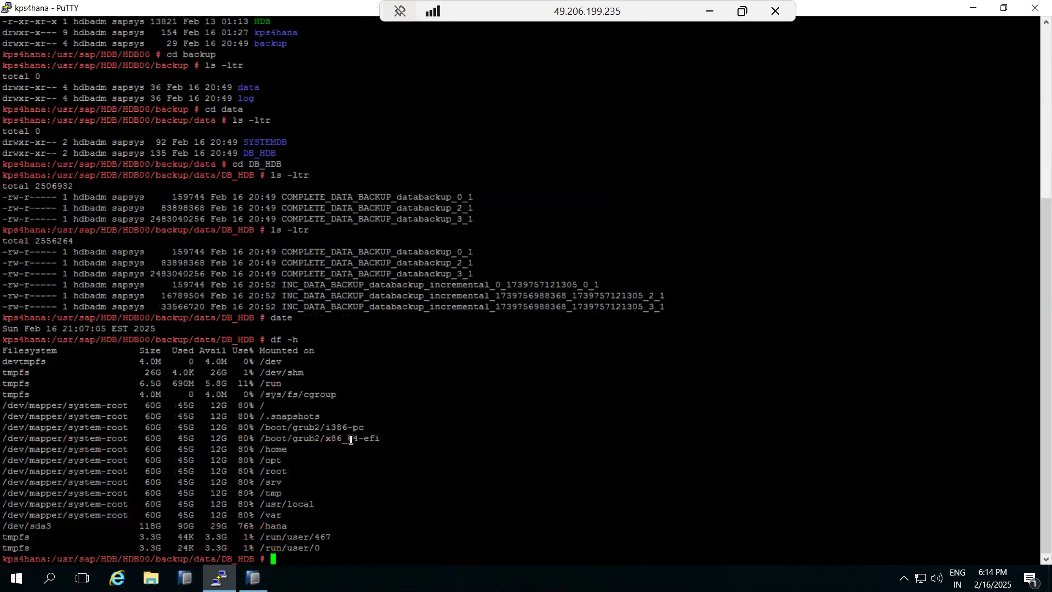
type("ls -ltr")
key("Return")
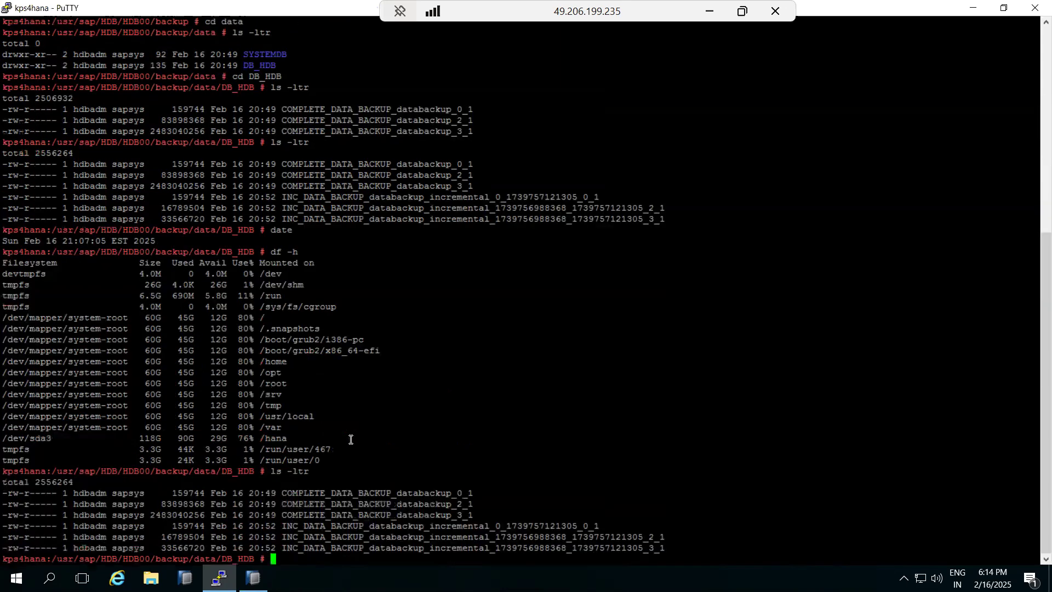
left_click_drag(303, 503, 382, 524)
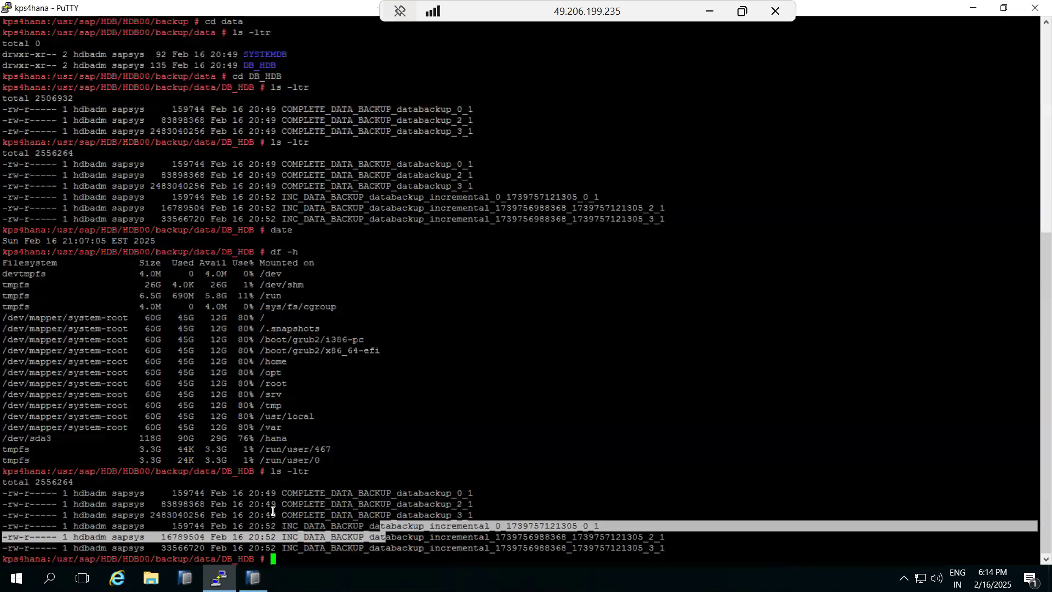
left_click(253, 578)
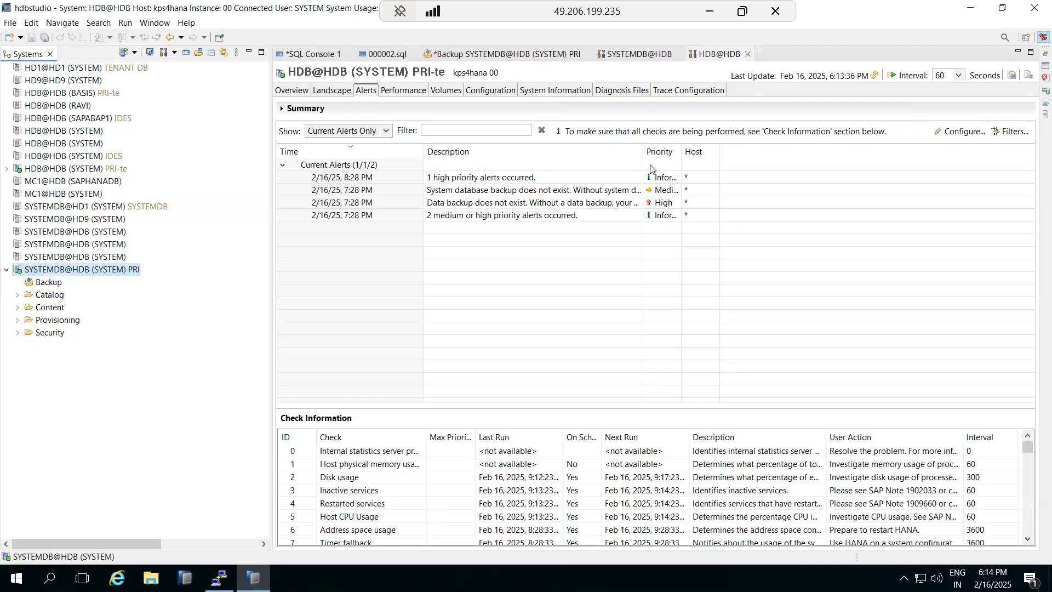